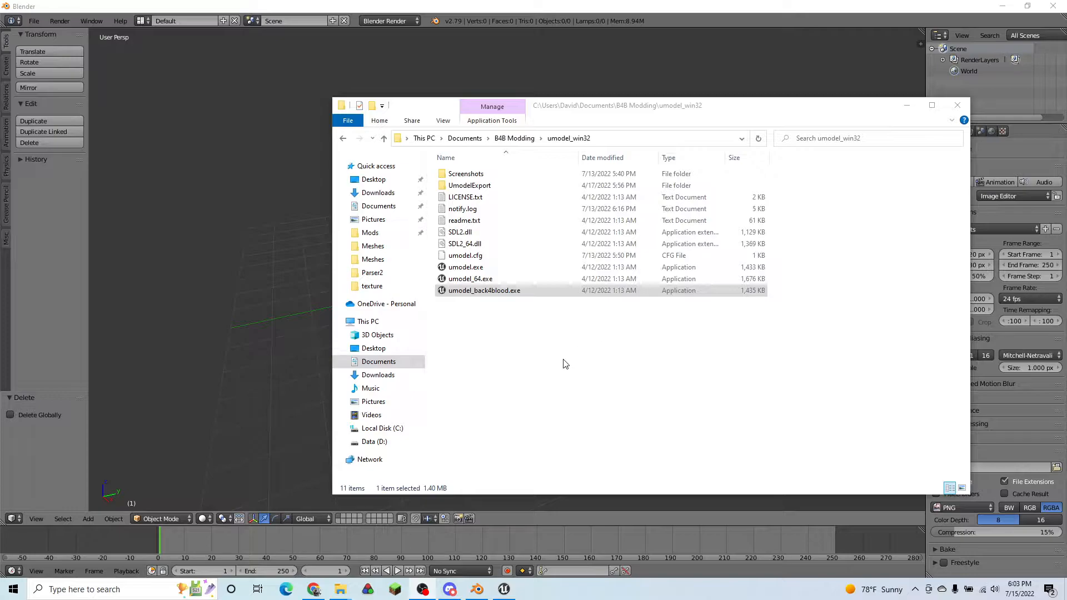
- Launch umodel_back4blood.exe and browse the B4B Modding files to the Extracted Content\Gobi\Content folder
double_click(507, 294)
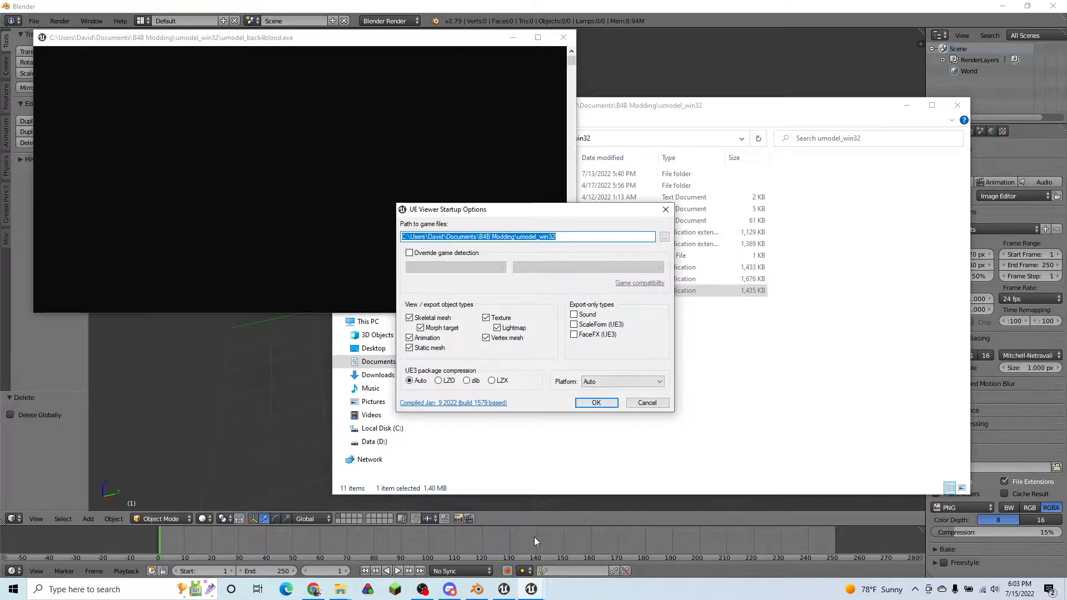
mouse_move(340, 588)
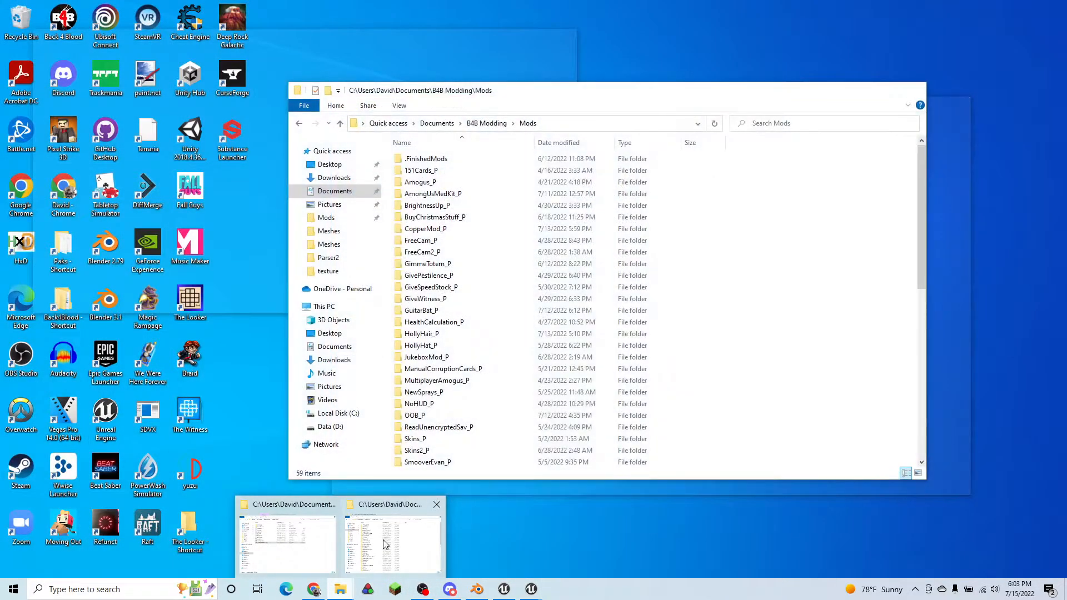
left_click(385, 543)
left_click(486, 123)
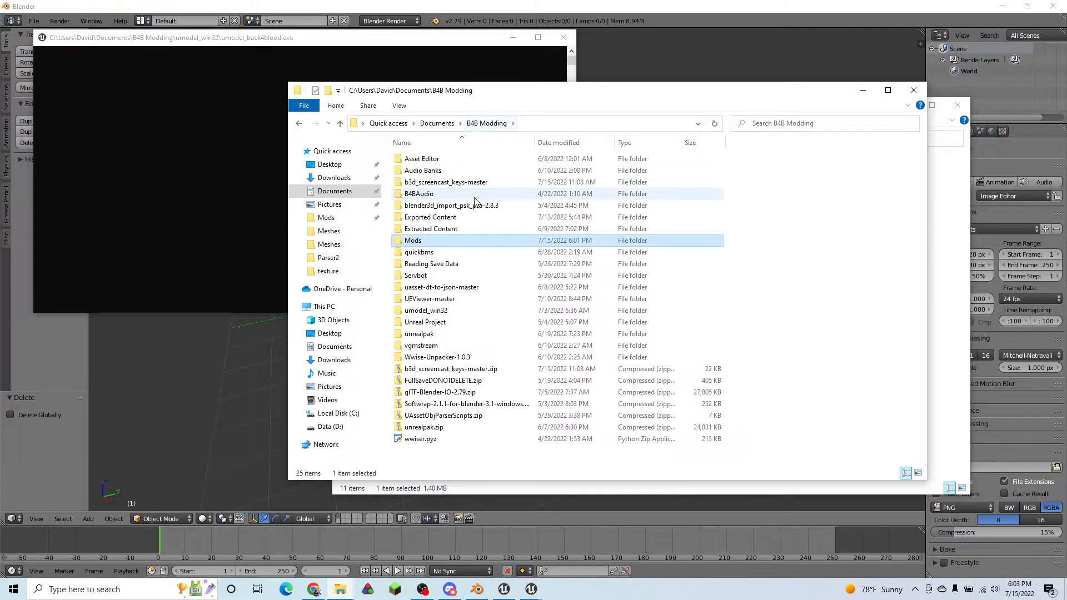
double_click(442, 228)
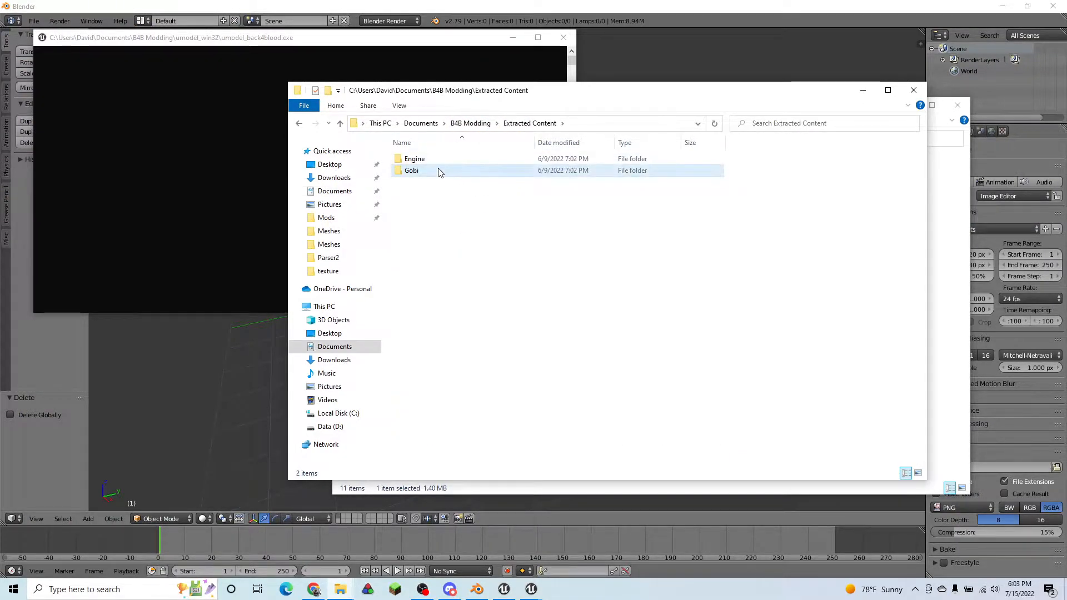
double_click(439, 172)
double_click(421, 171)
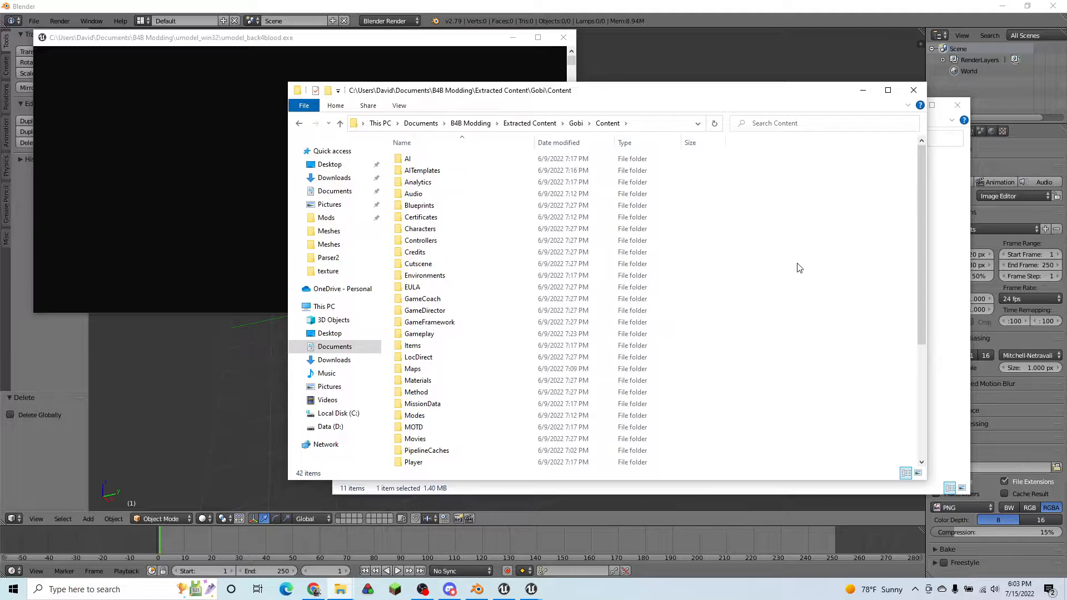
- Open the extracted Items\Weapons\Accessories\Currency folder
scroll(780, 281, "down", 1)
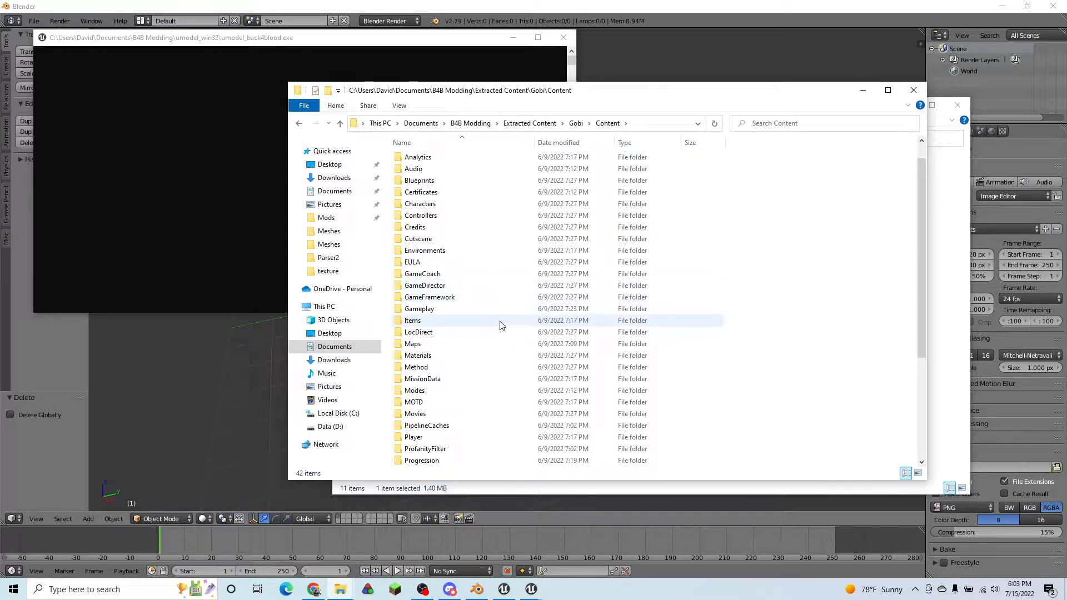
double_click(466, 323)
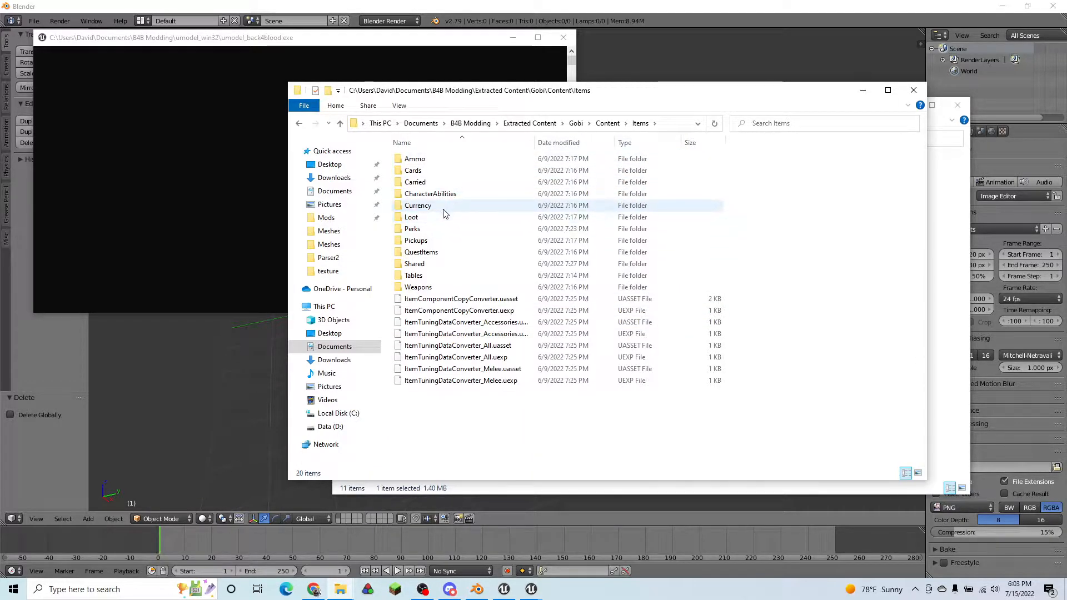
double_click(444, 209)
left_click(606, 124)
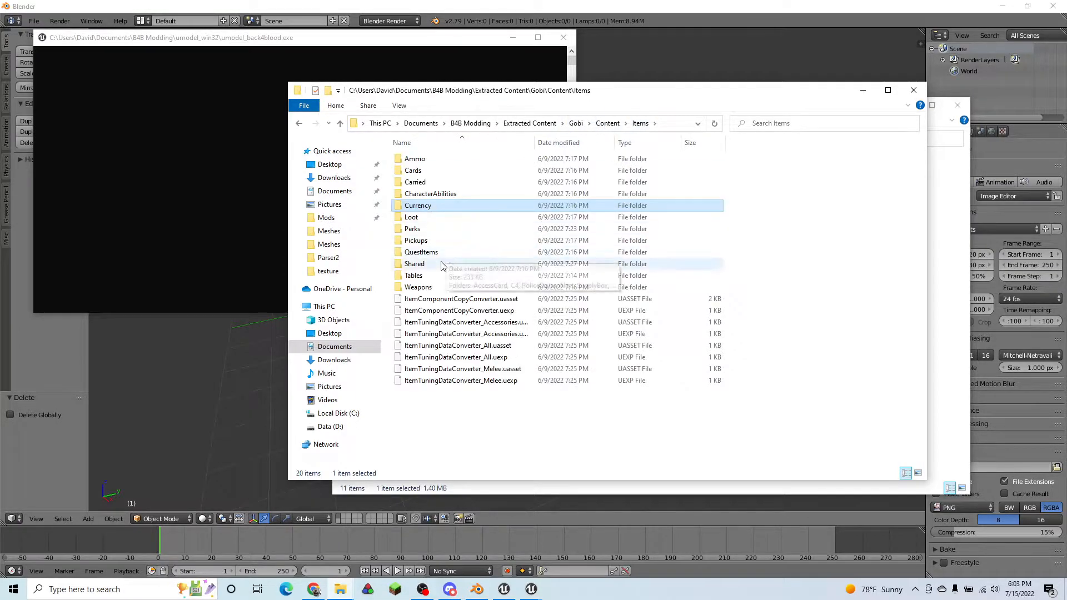
double_click(430, 278)
double_click(439, 159)
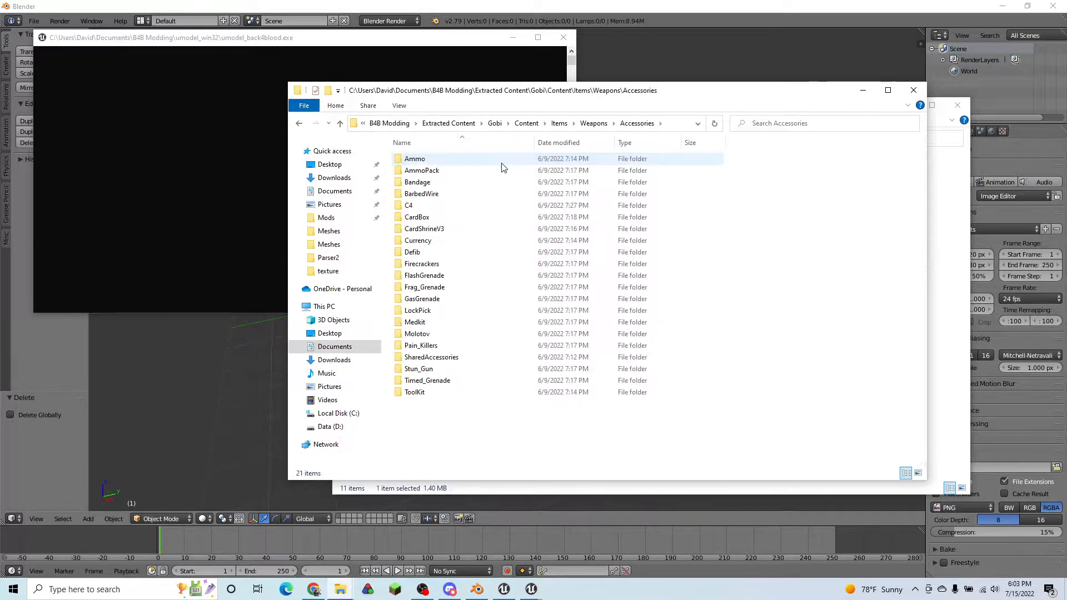
double_click(444, 240)
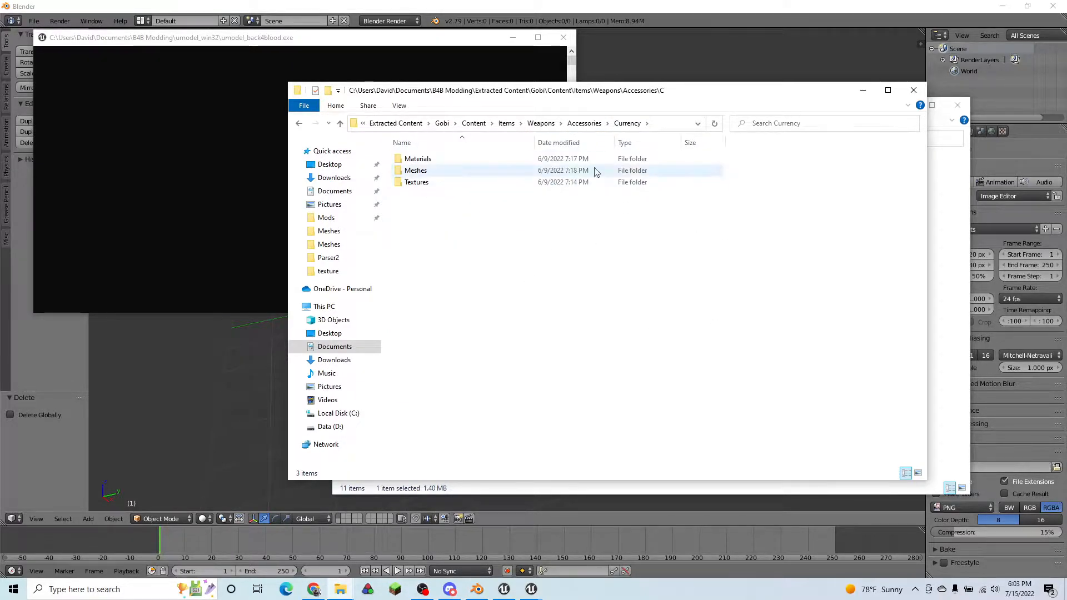
- Copy the Currency folder's path and use it as the path to game files in the UE Viewer startup options
left_click(658, 127)
key("ctrl+c")
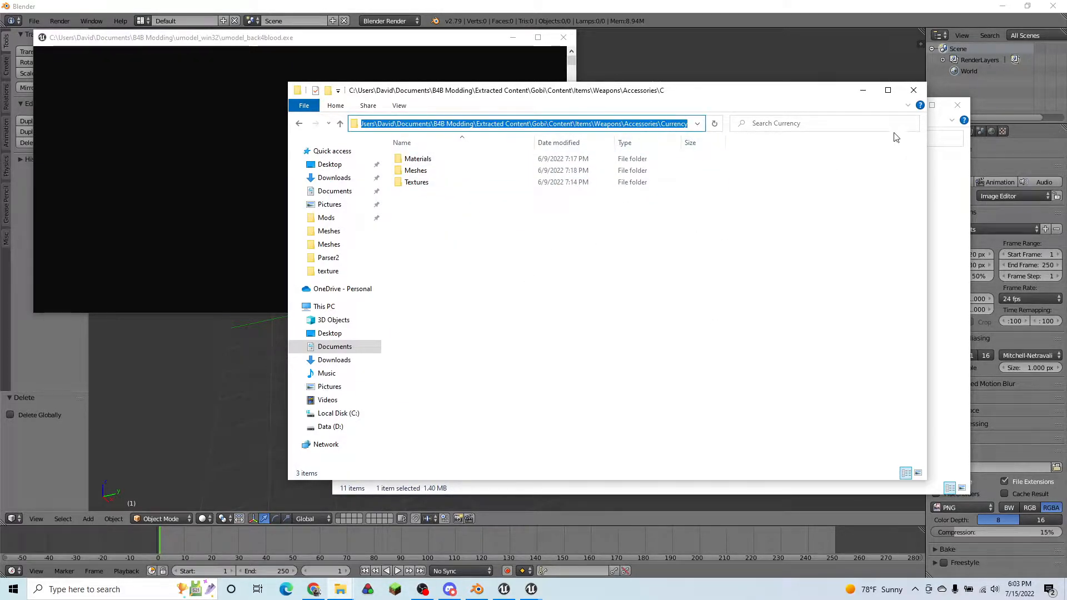
left_click(531, 590)
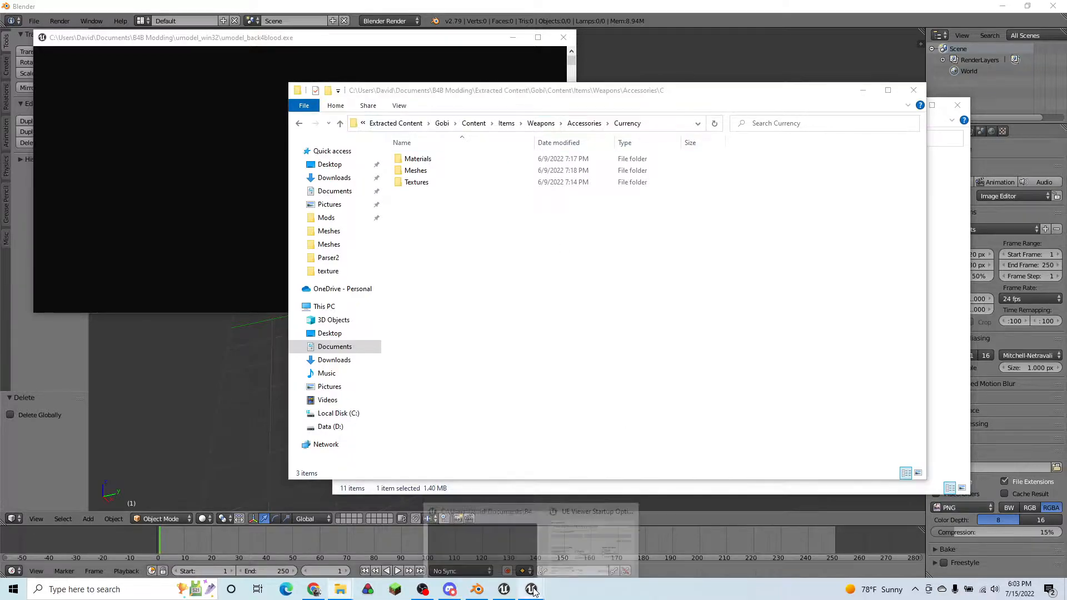
left_click(564, 541)
key("ctrl+v")
left_click(605, 403)
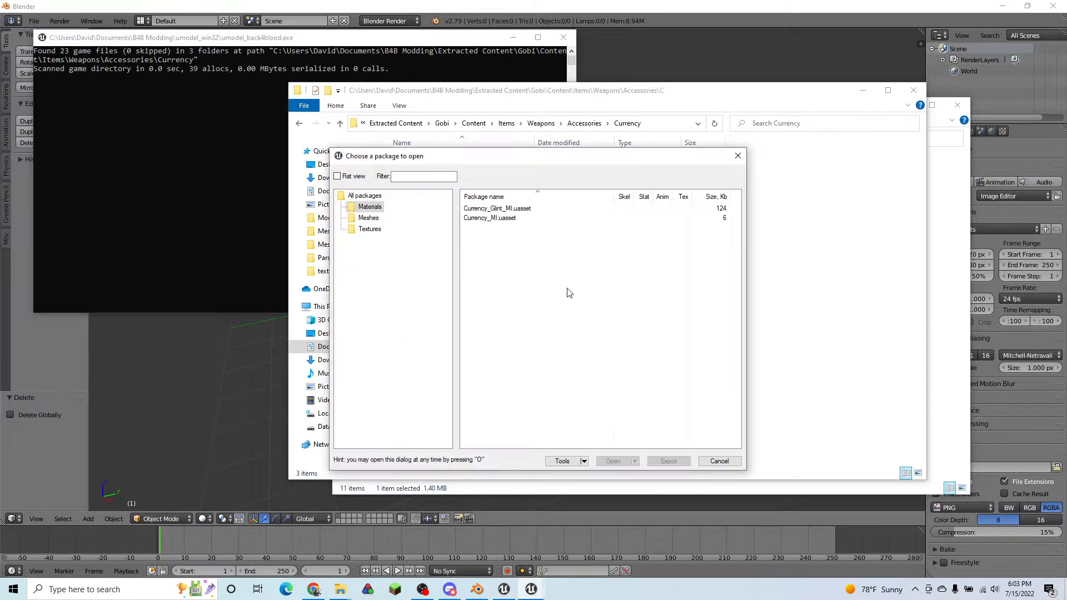
- Open Currency_Stack_SM.uasset from the Meshes packages, specifying the Unreal Engine 4 version, and inspect the coin stack model
left_click(368, 218)
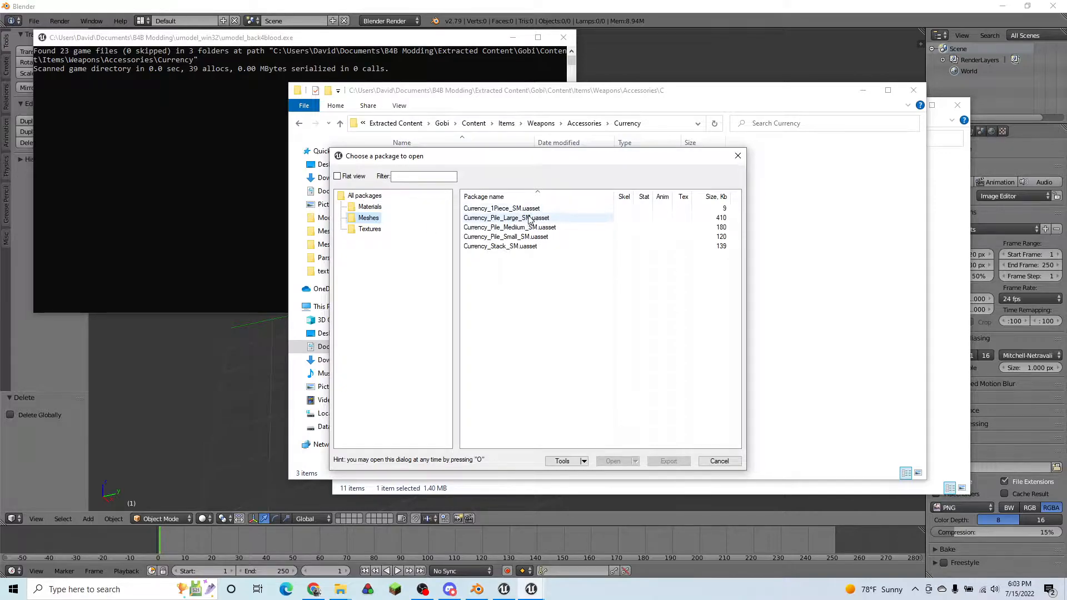
left_click(534, 246)
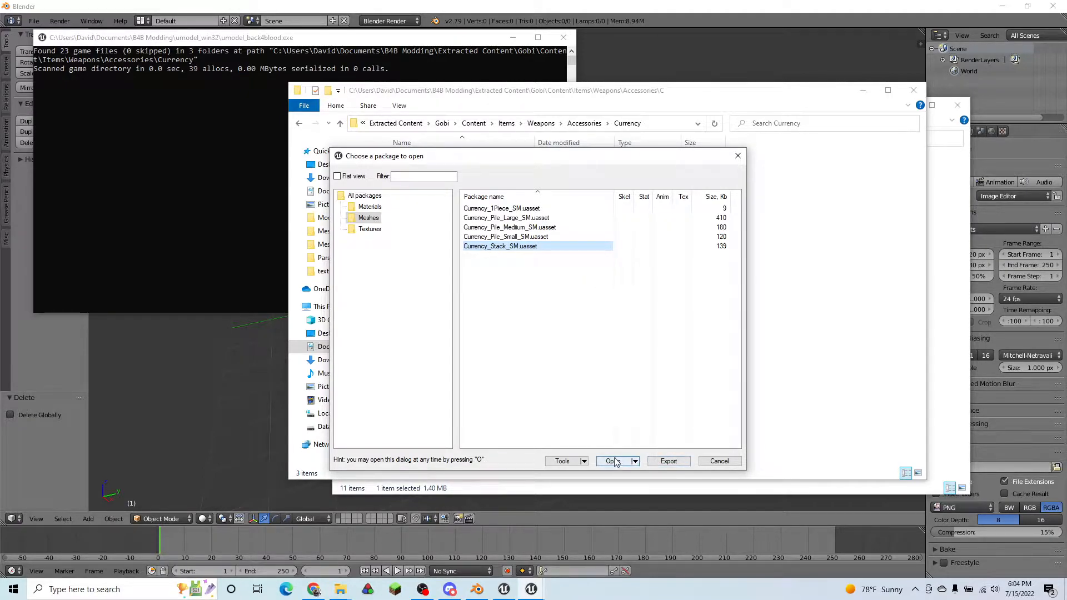
double_click(522, 247)
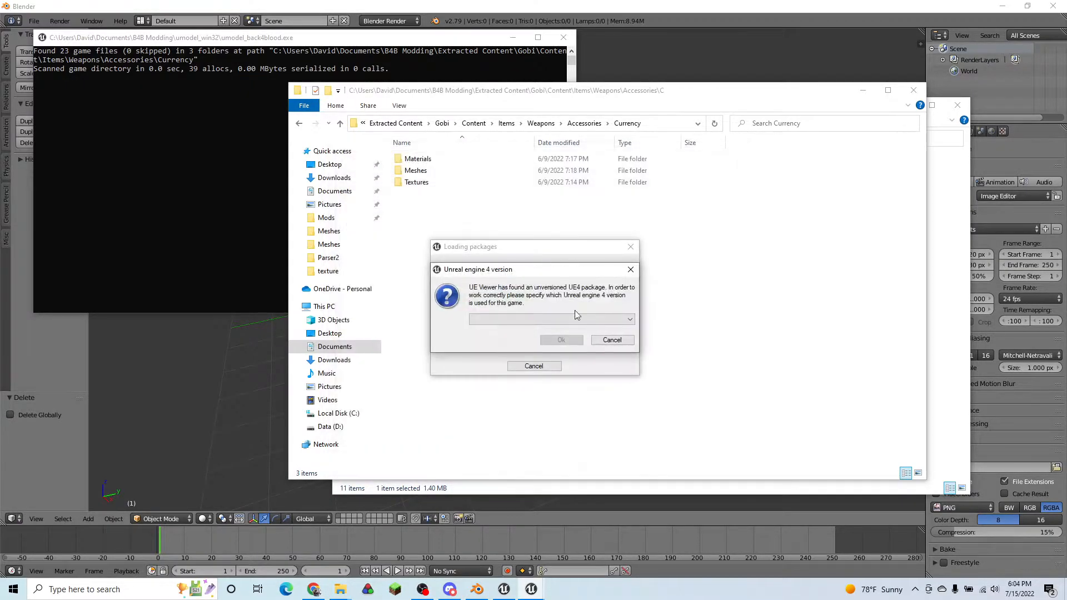
left_click(550, 319)
left_click(535, 418)
left_click(554, 338)
mouse_move(552, 331)
left_mouse_down()
mouse_move(606, 361)
mouse_move(547, 322)
mouse_move(558, 328)
left_mouse_up()
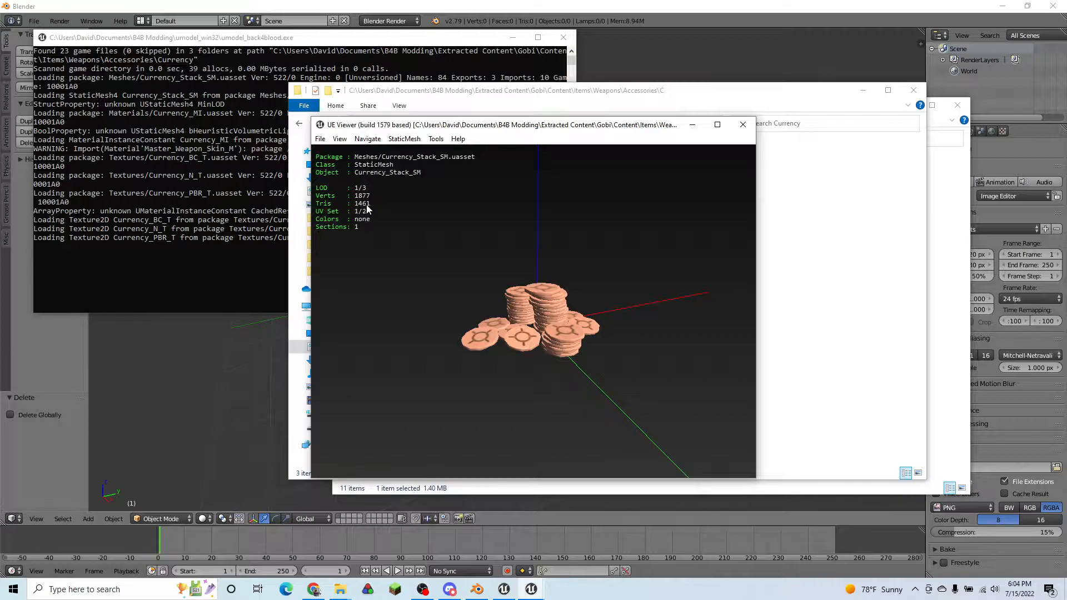
left_click_drag(452, 355, 389, 356)
left_click_drag(516, 375, 562, 377)
scroll(561, 377, "up", 2)
scroll(561, 376, "down", 4)
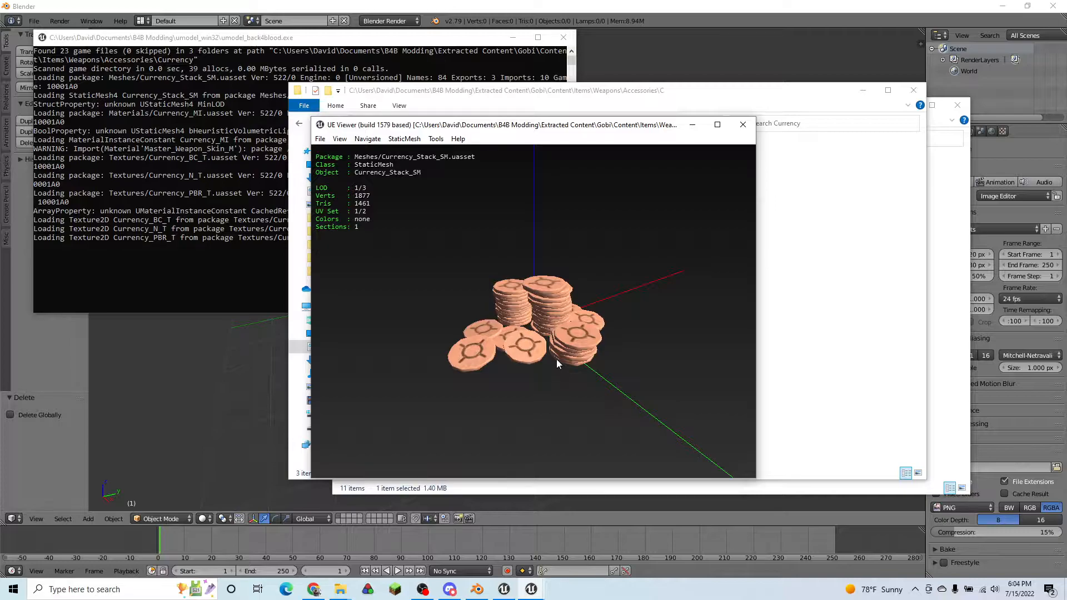
- Start exporting the current object and browse to Exported Content\Currency as the export directory
left_click(436, 139)
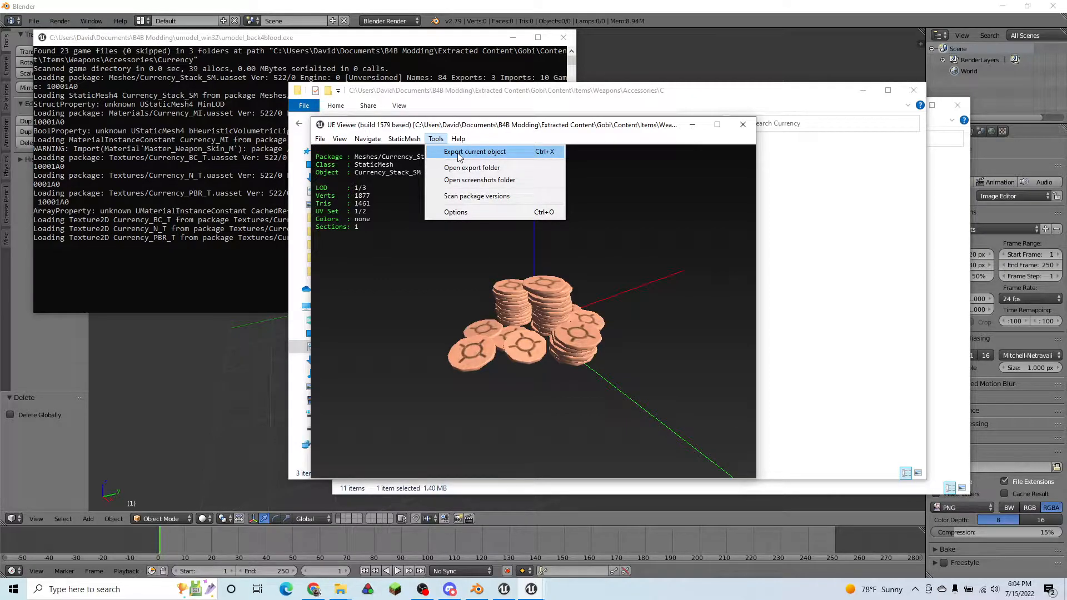
left_click(458, 153)
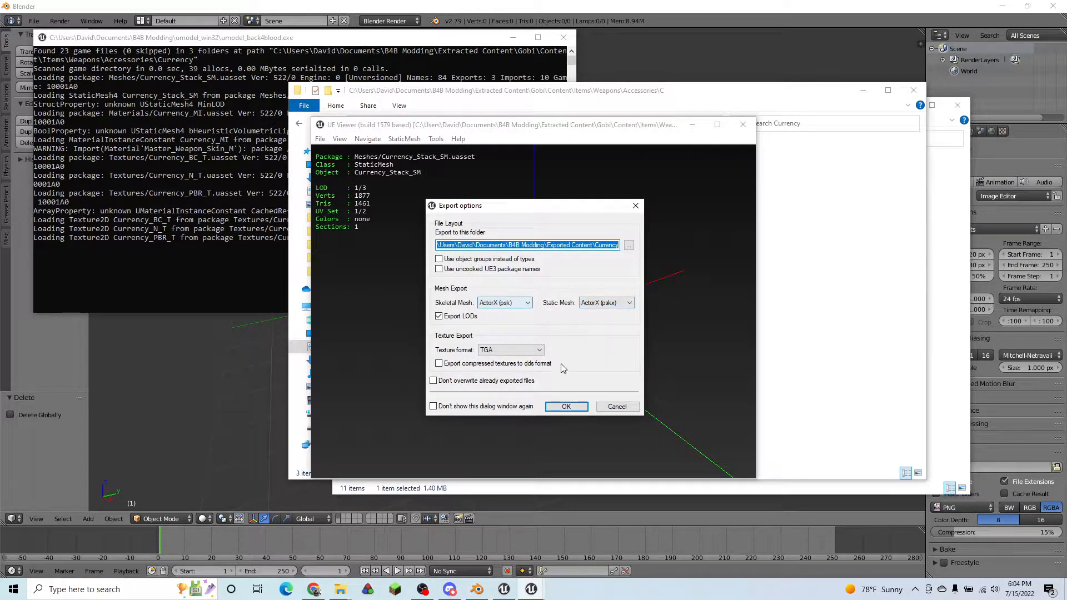
left_click(628, 247)
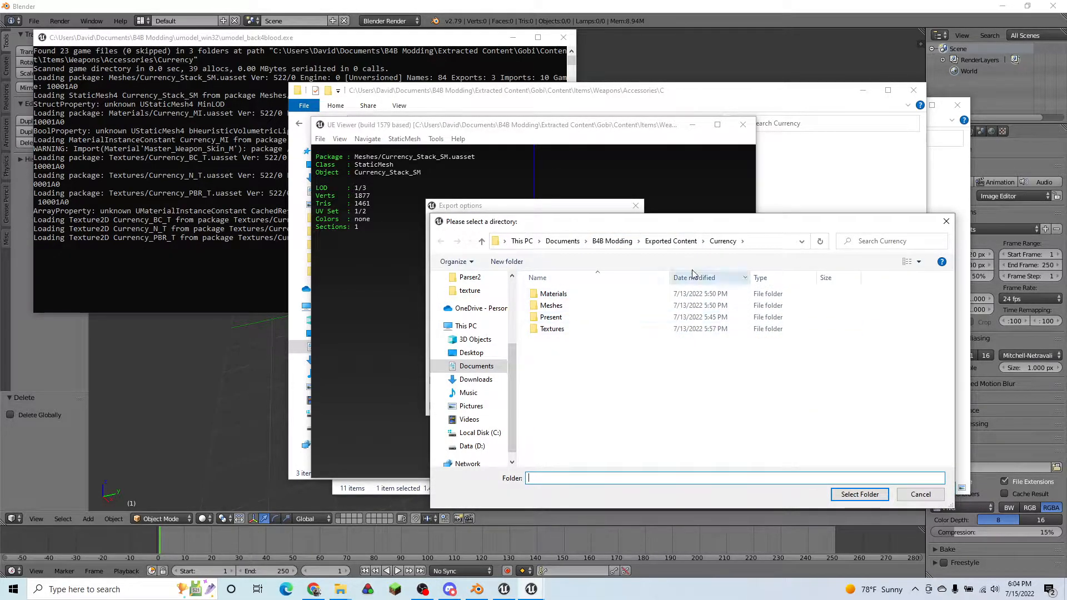
left_click(667, 243)
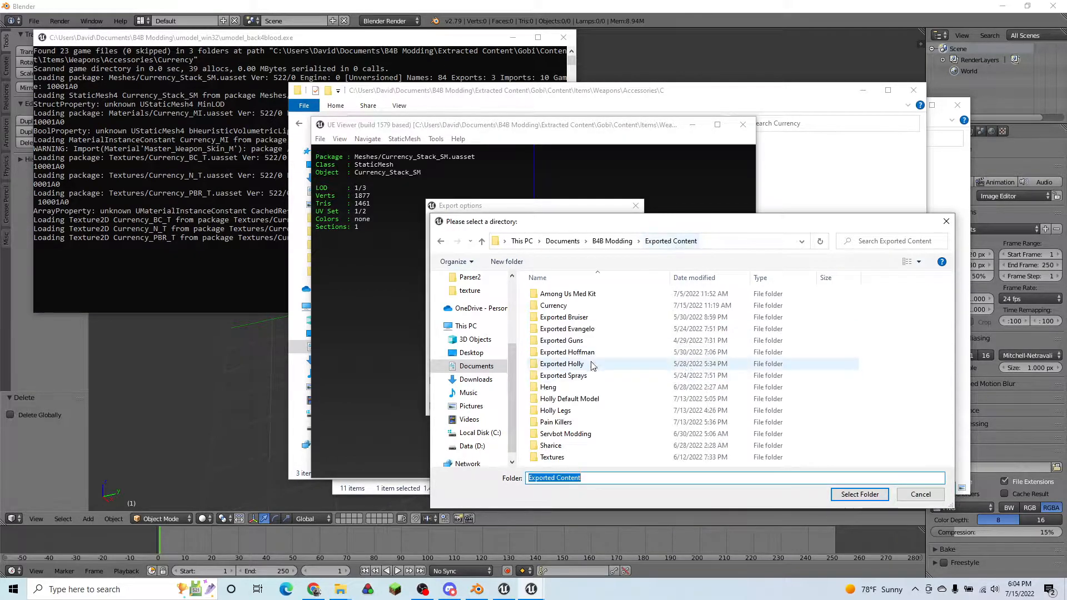
double_click(550, 305)
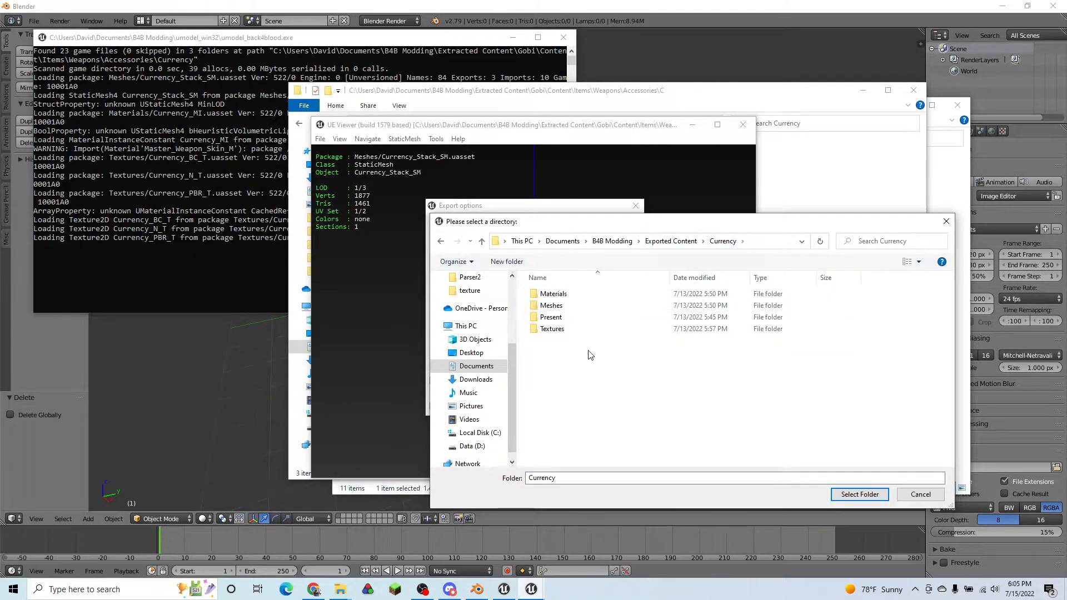
- Delete the old Materials, Meshes and Textures folders from the Currency export directory and export the coin stack there
left_click(575, 317)
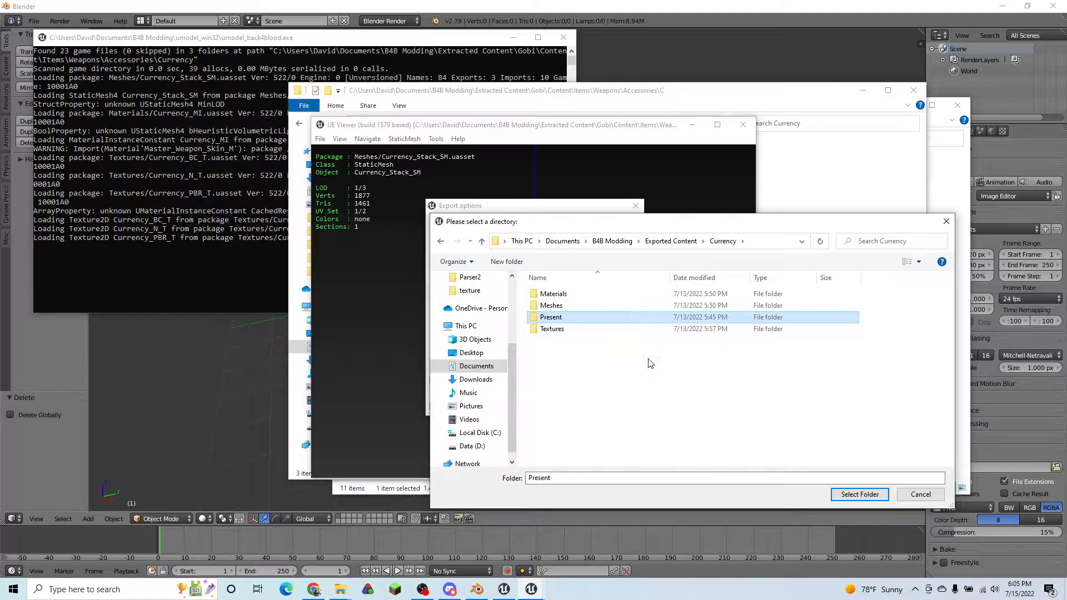
left_click(575, 332)
left_click(578, 305)
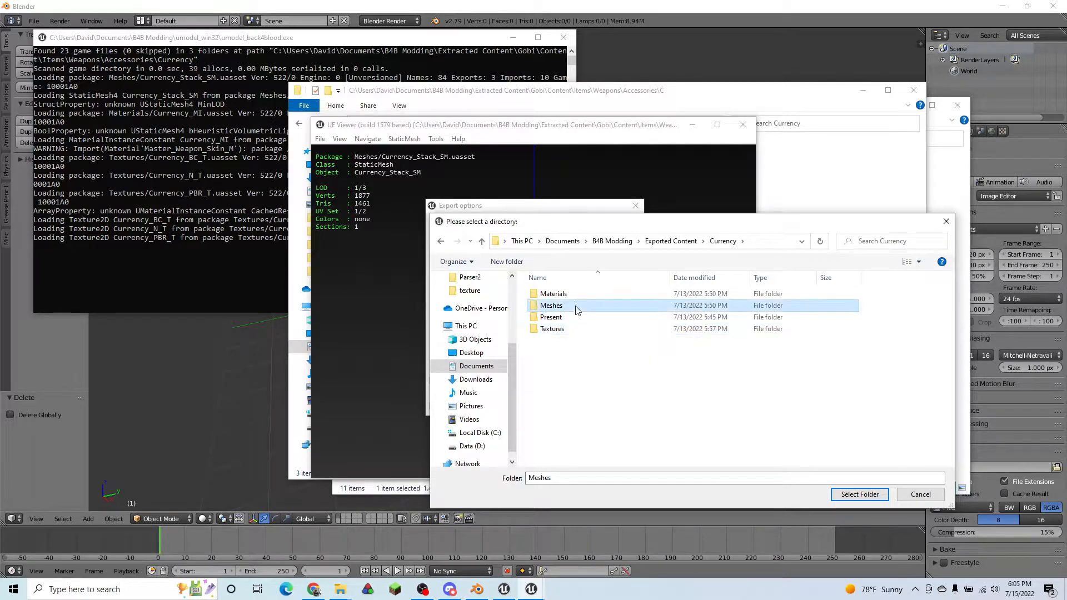
left_click(574, 295)
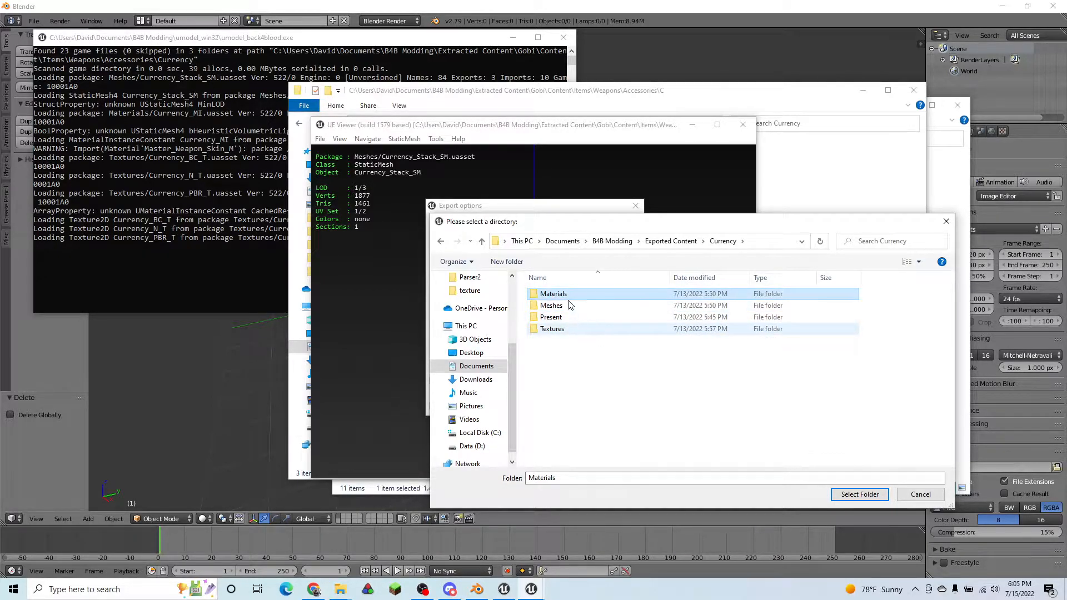
key("Delete")
key("Delete")
left_click(568, 304)
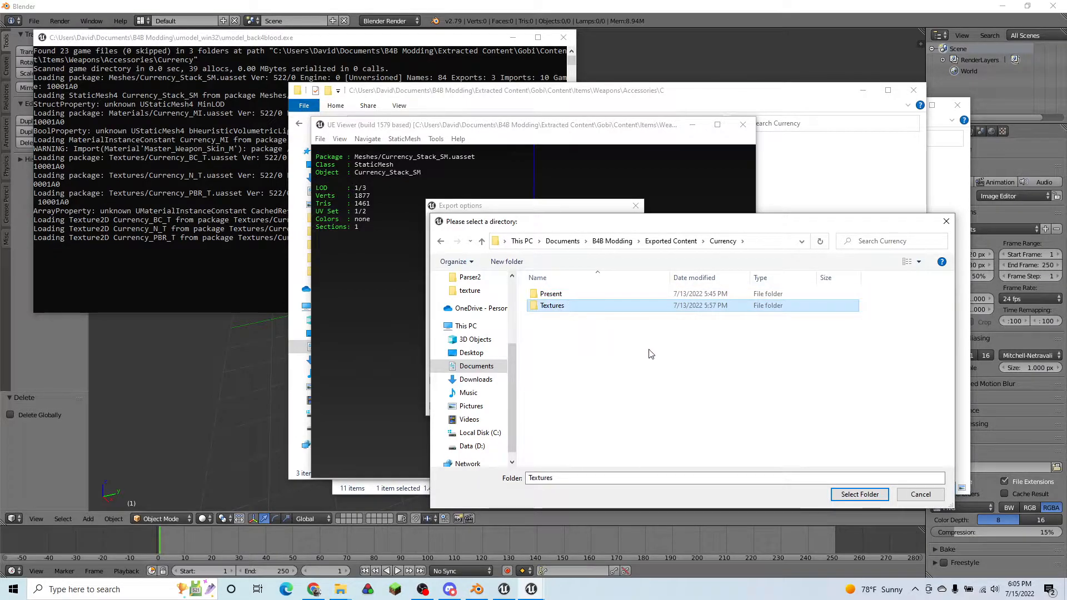
key("Delete")
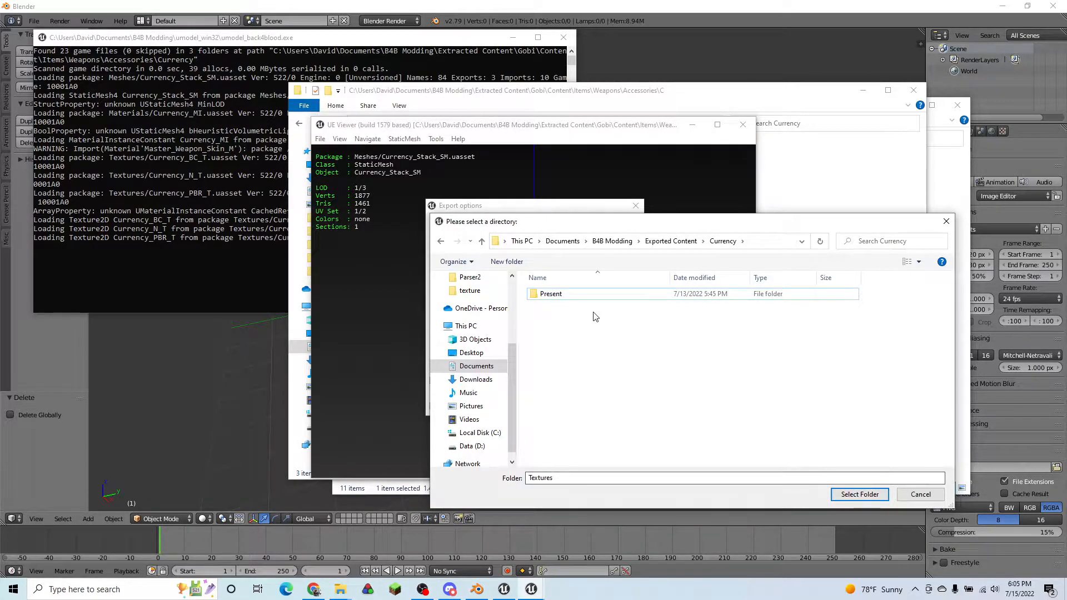
left_click(858, 492)
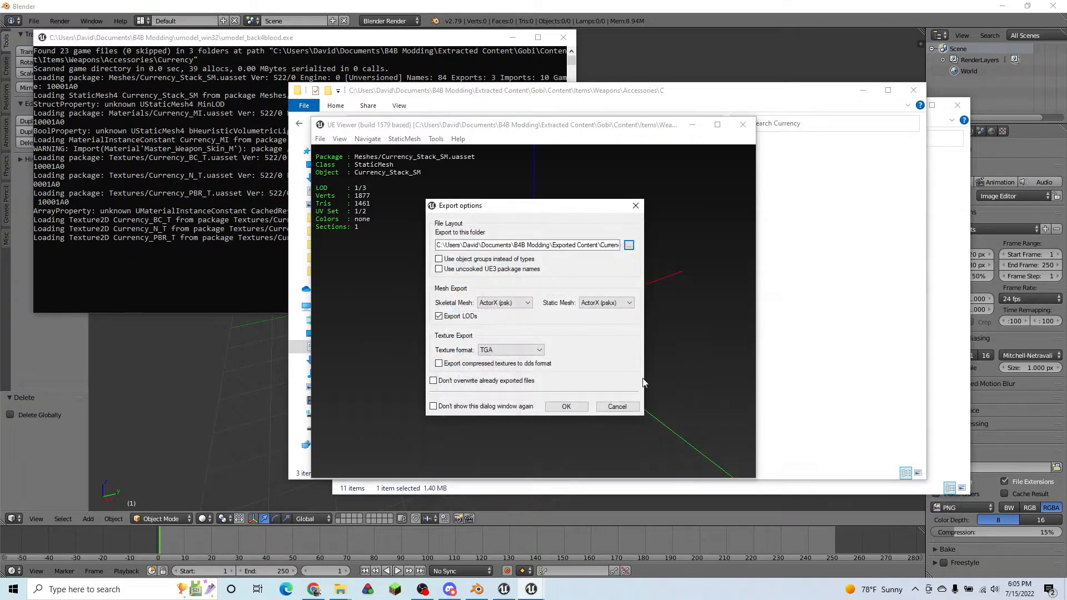
left_click(567, 406)
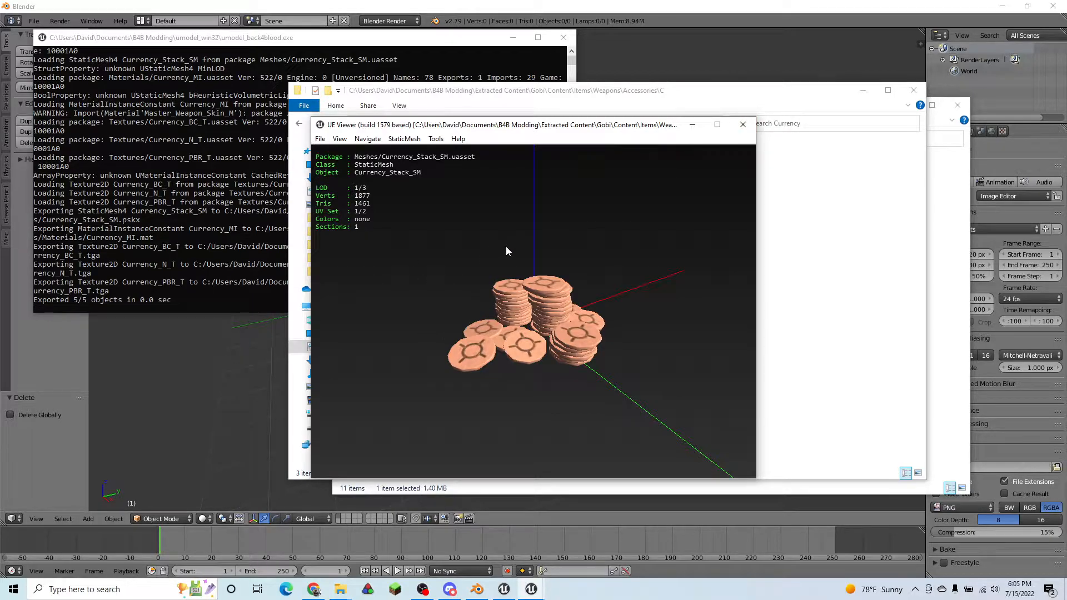
- Open Notepad beside the model viewer and note "1877 vertices" and "1461 triangles" on separate lines
left_click(139, 591)
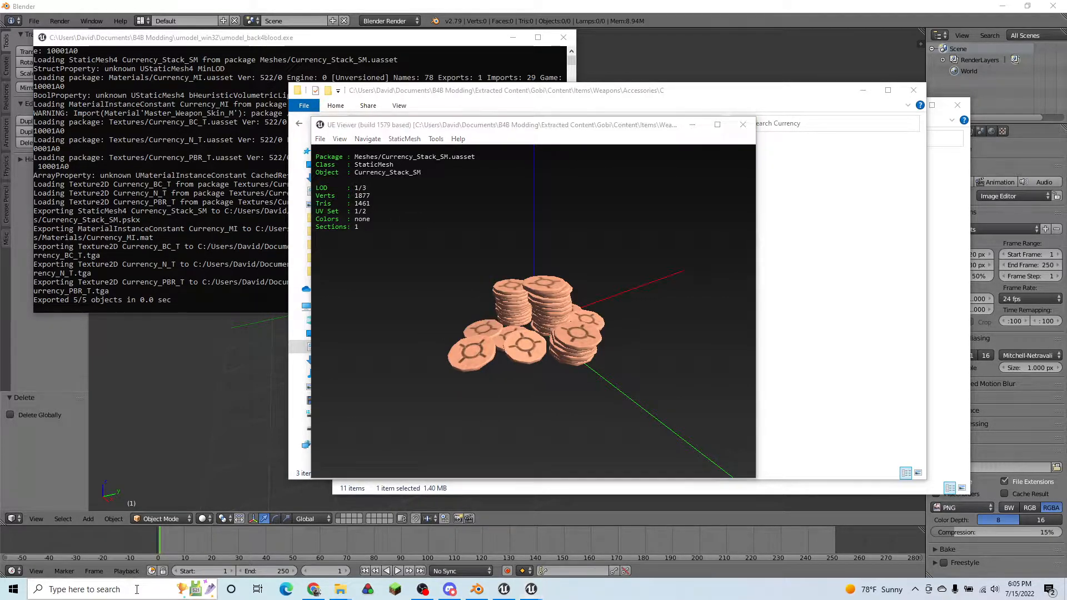
type("notepad")
key("Return")
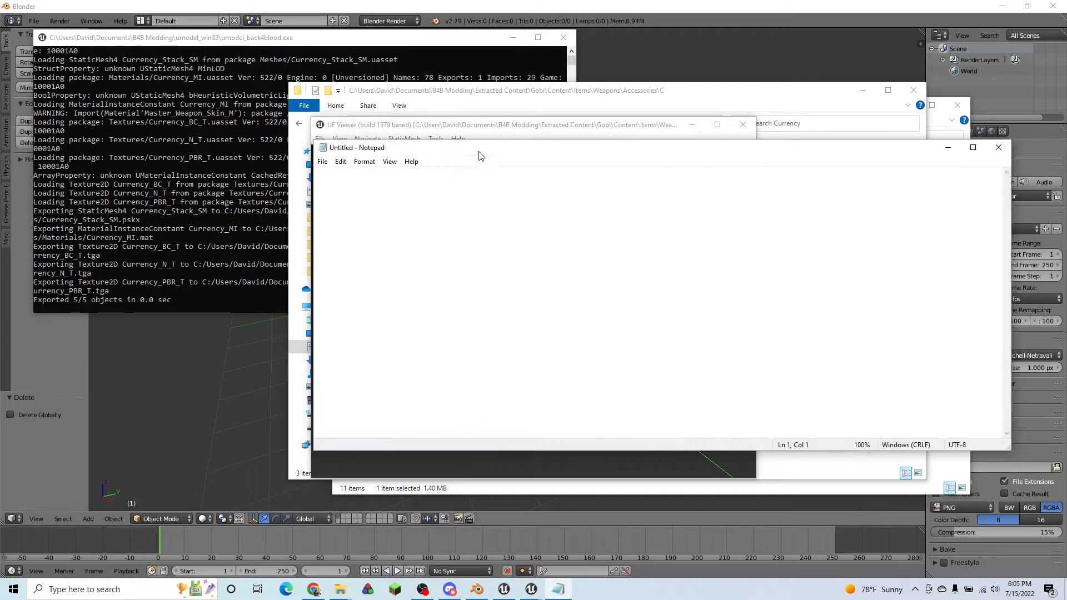
left_click_drag(476, 155, 566, 184)
left_click_drag(398, 247, 563, 248)
type("1877 vertices ")
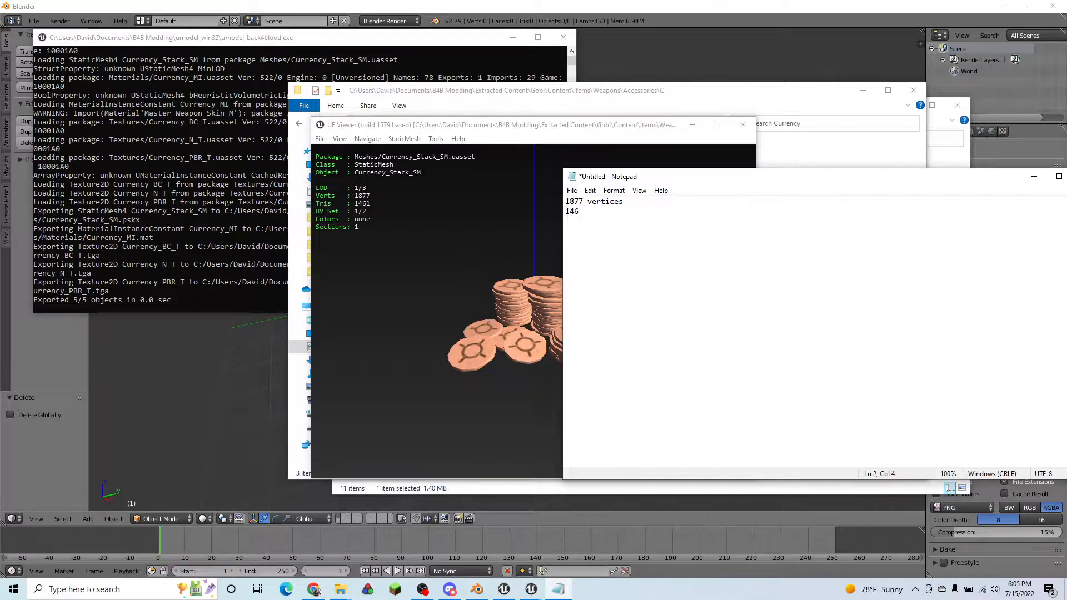
type("1461 triangles")
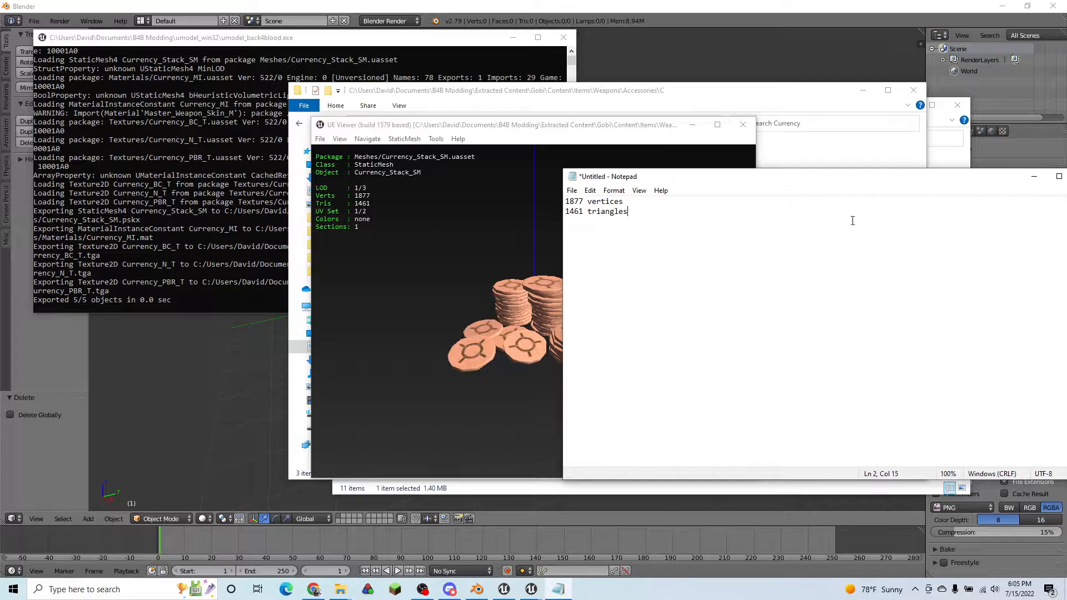
- Shrink the Notepad window, move it aside and close UE Viewer
left_click_drag(783, 168, 715, 163)
left_click_drag(1029, 186, 909, 221)
left_click(743, 125)
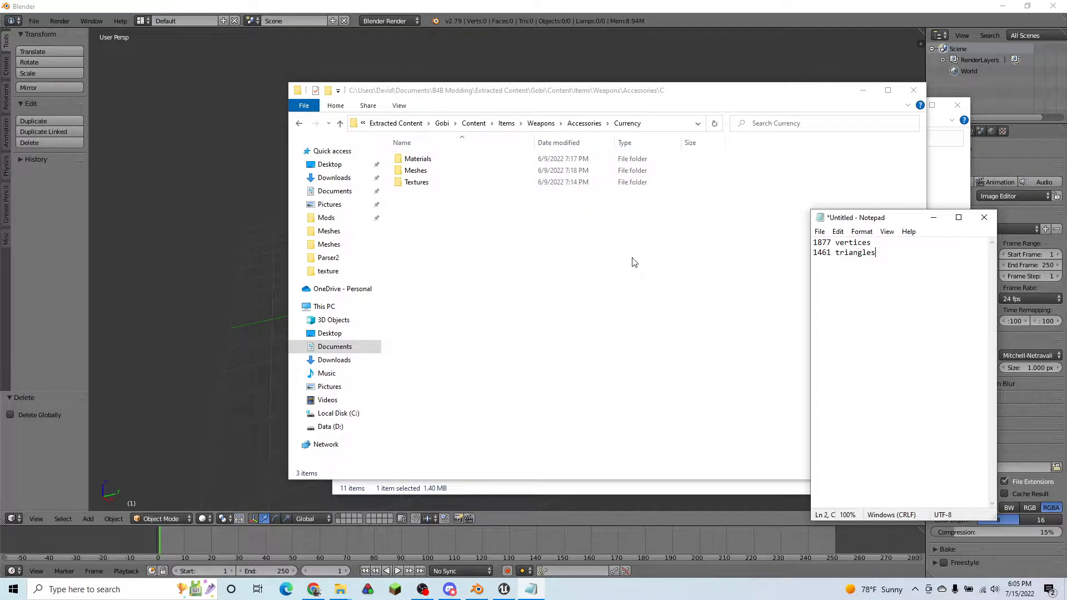
- Minimize both File Explorer windows and switch to Blender
left_click(862, 90)
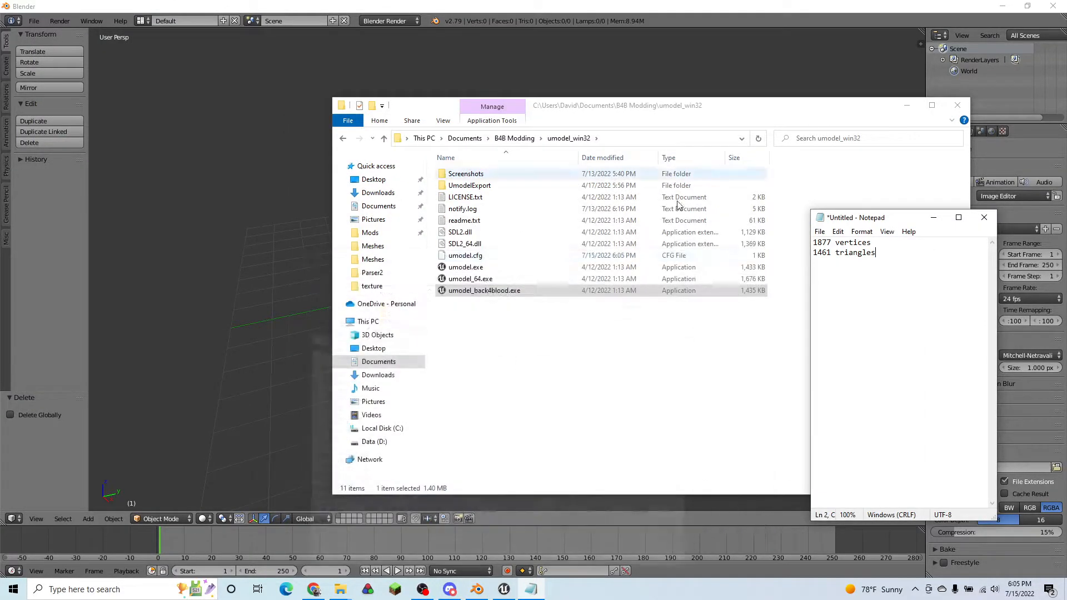
left_click(533, 369)
left_click(904, 107)
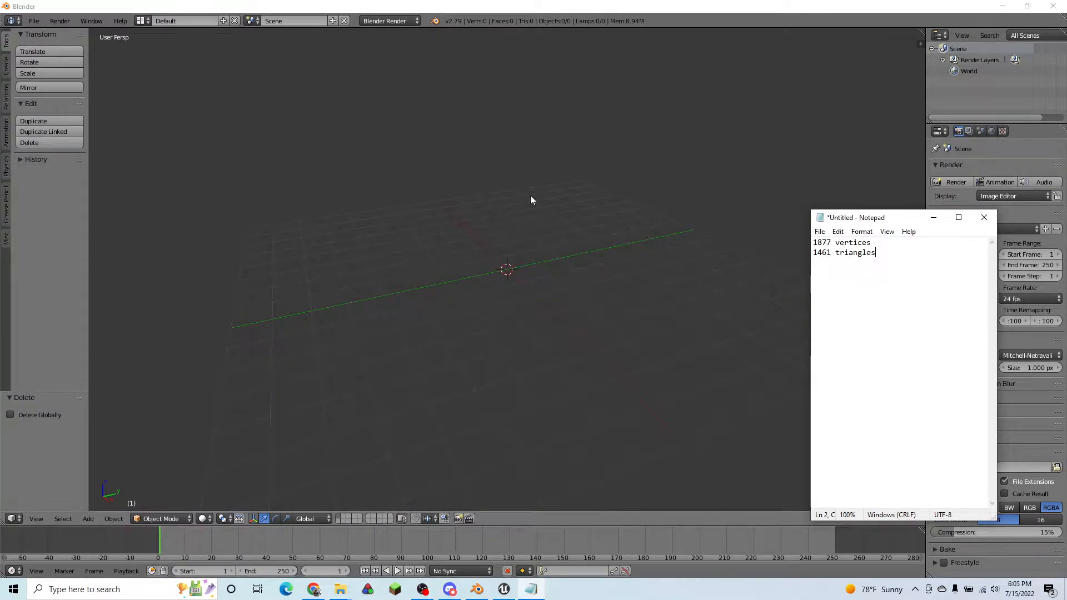
left_click(463, 100)
- Import the gift model as FBX from the Present\fbx folder inside Exported Content\Currency
left_click(34, 20)
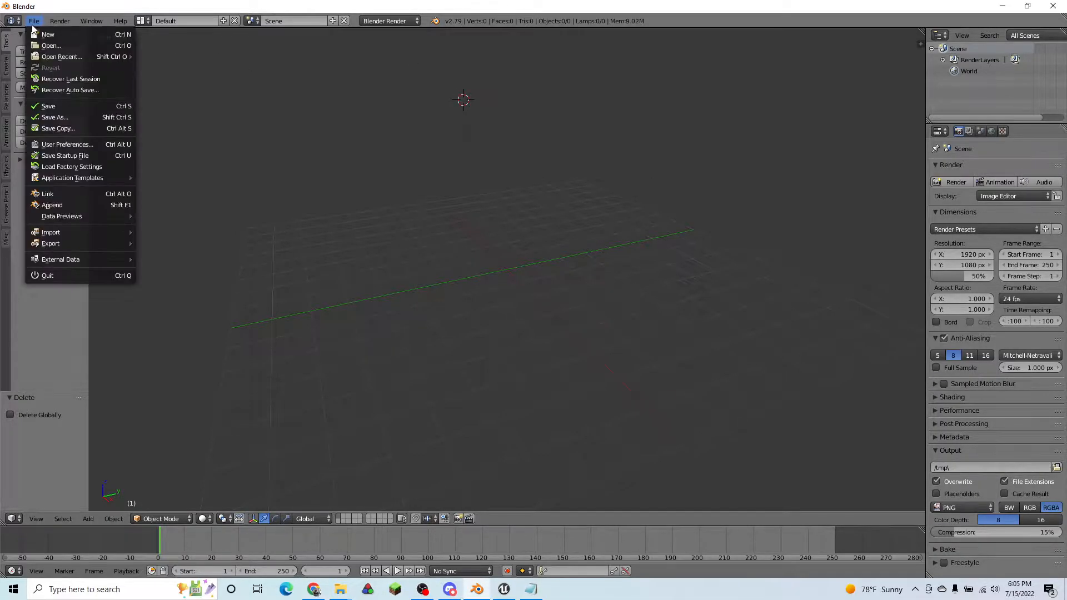
mouse_move(102, 235)
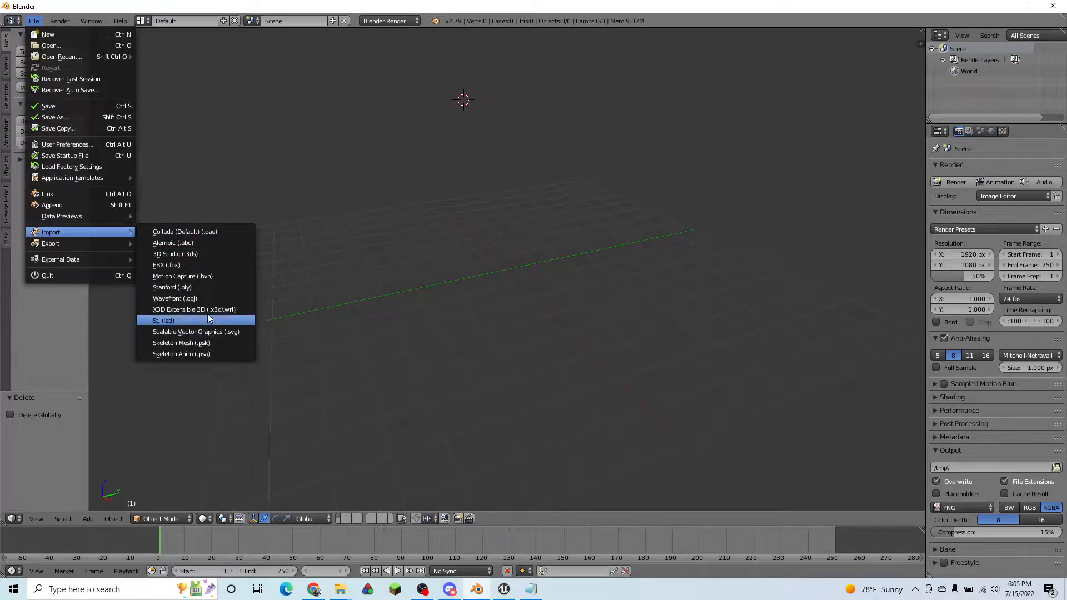
left_click(193, 265)
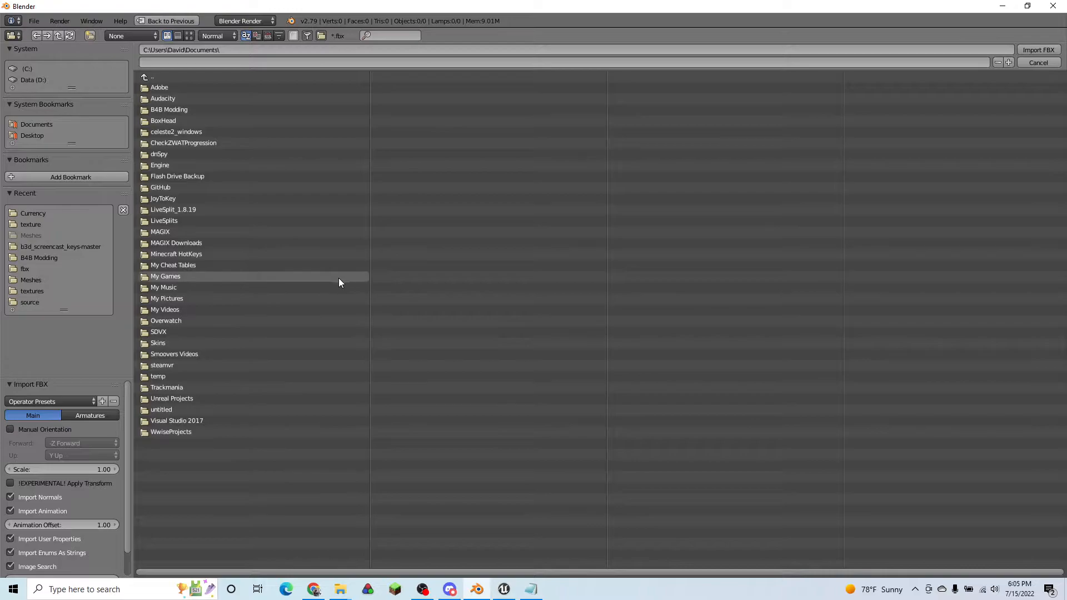
left_click(48, 214)
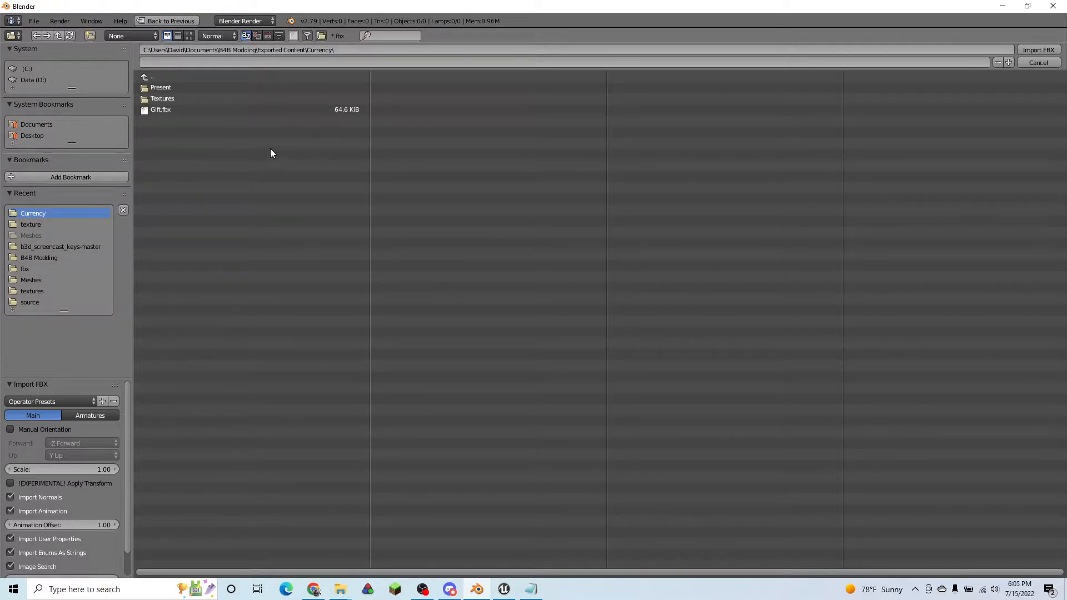
left_click(181, 88)
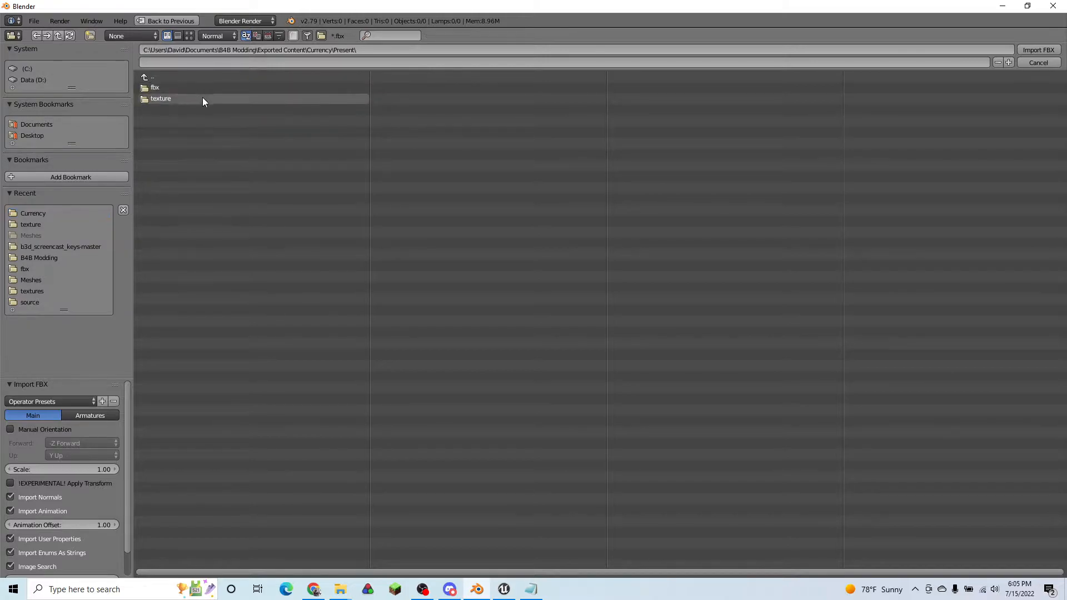
left_click(179, 88)
double_click(191, 88)
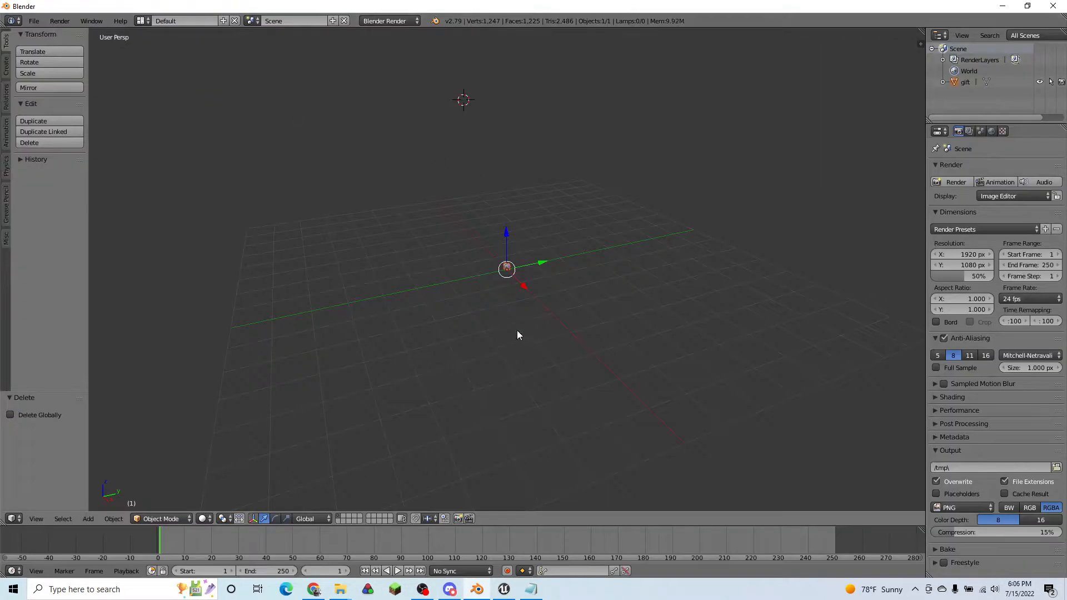
scroll(502, 365, "up", 5)
middle_click_drag(502, 364, 590, 340)
scroll(572, 329, "up", 4)
scroll(572, 329, "down", 4)
scroll(590, 340, "down", 5)
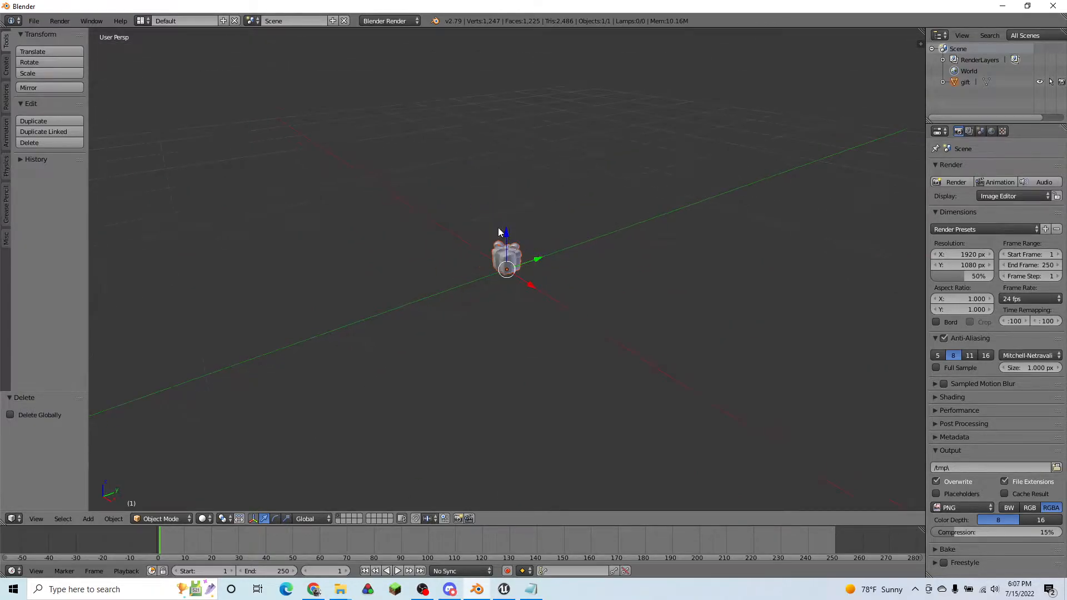
- Import the skeleton mesh Currency_Stack_SM.pskx from the Meshes folder inside Exported Content\Currency
left_click(36, 22)
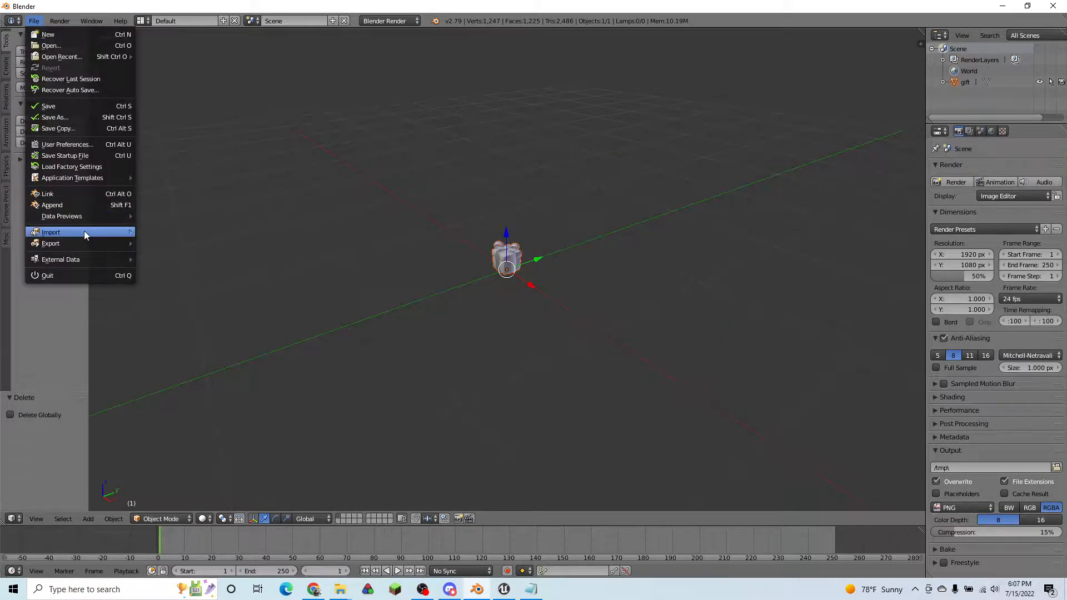
left_click(201, 344)
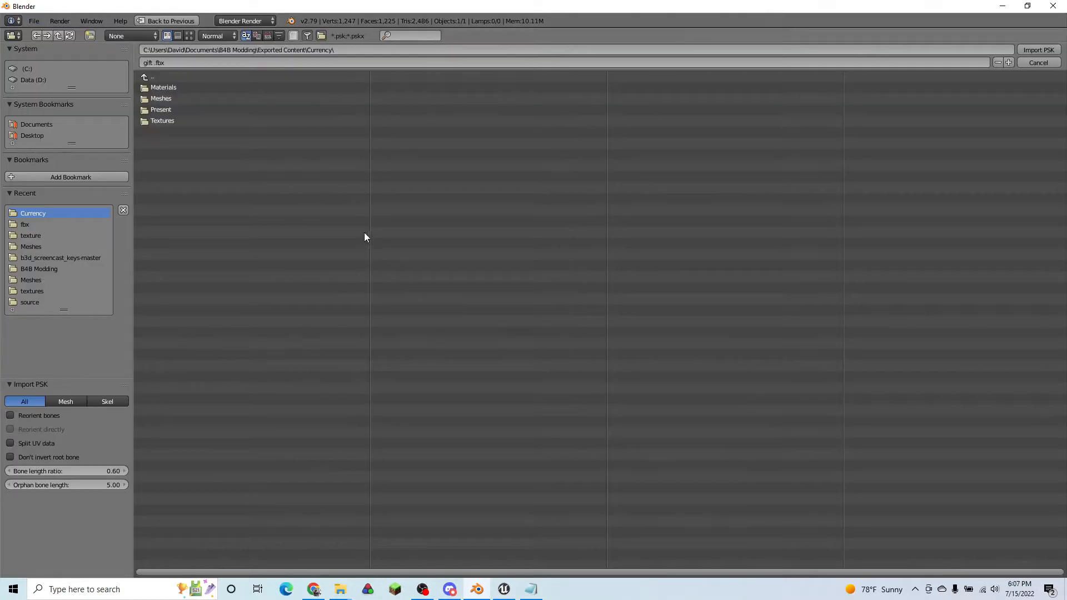
left_click(186, 97)
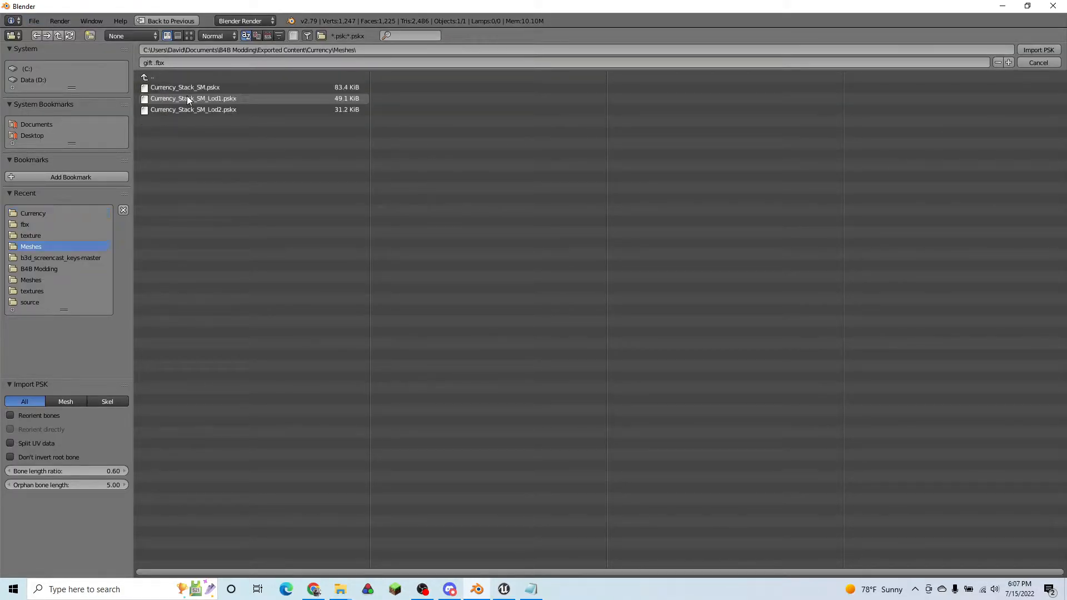
left_click(256, 87)
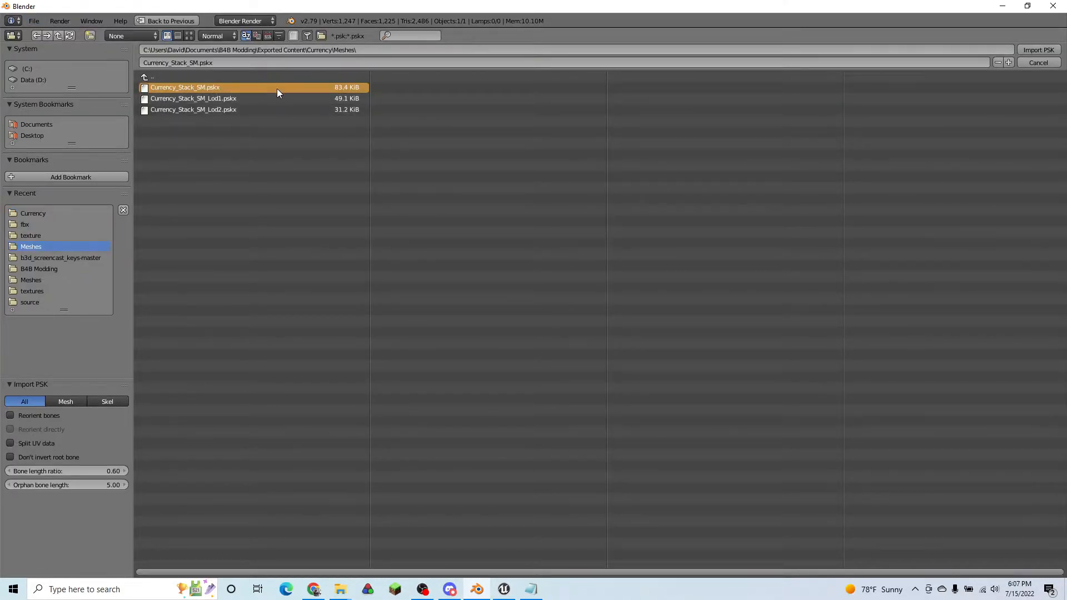
left_click(1038, 50)
- Examine the imported coin stack from several distances and angles
scroll(552, 291, "down", 8)
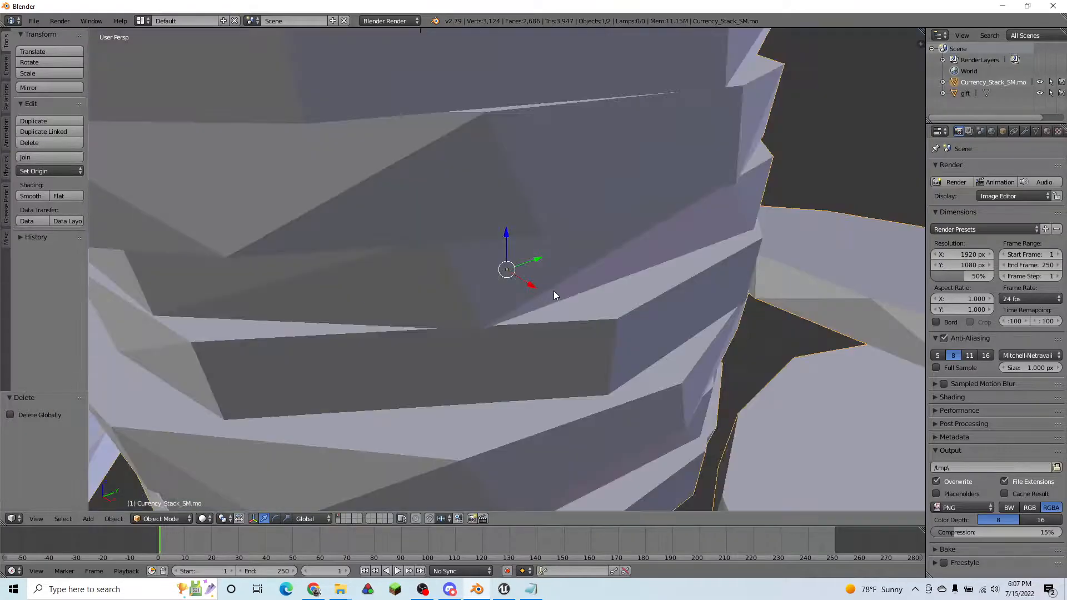
middle_click_drag(618, 292, 578, 278)
scroll(586, 301, "up", 5)
scroll(479, 271, "down", 4)
scroll(621, 277, "up", 4)
scroll(576, 304, "down", 1)
middle_click_drag(575, 301, 556, 287)
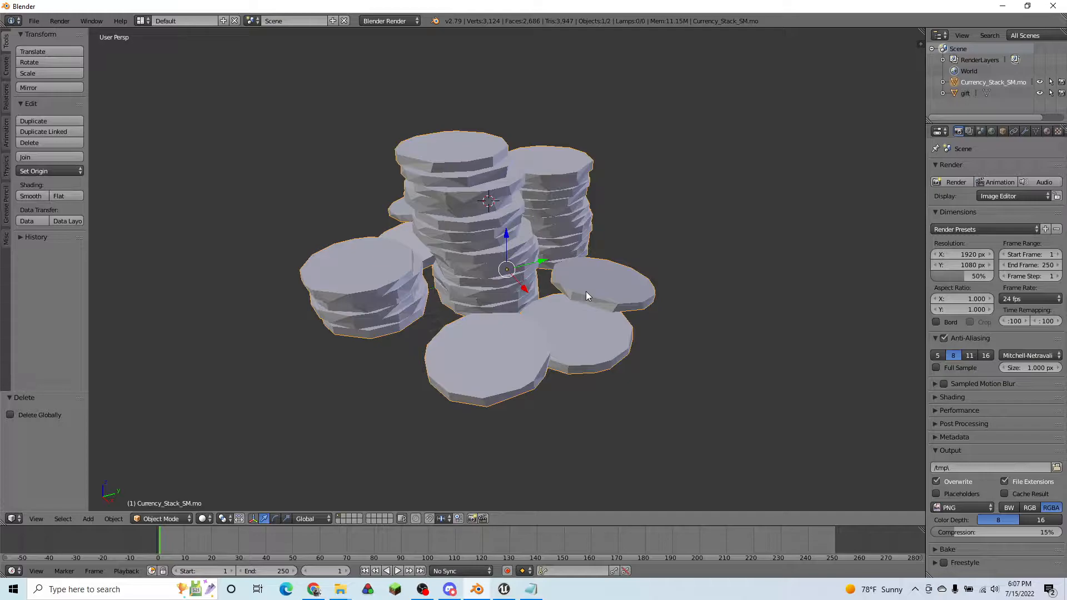
middle_click_drag(725, 278, 690, 278)
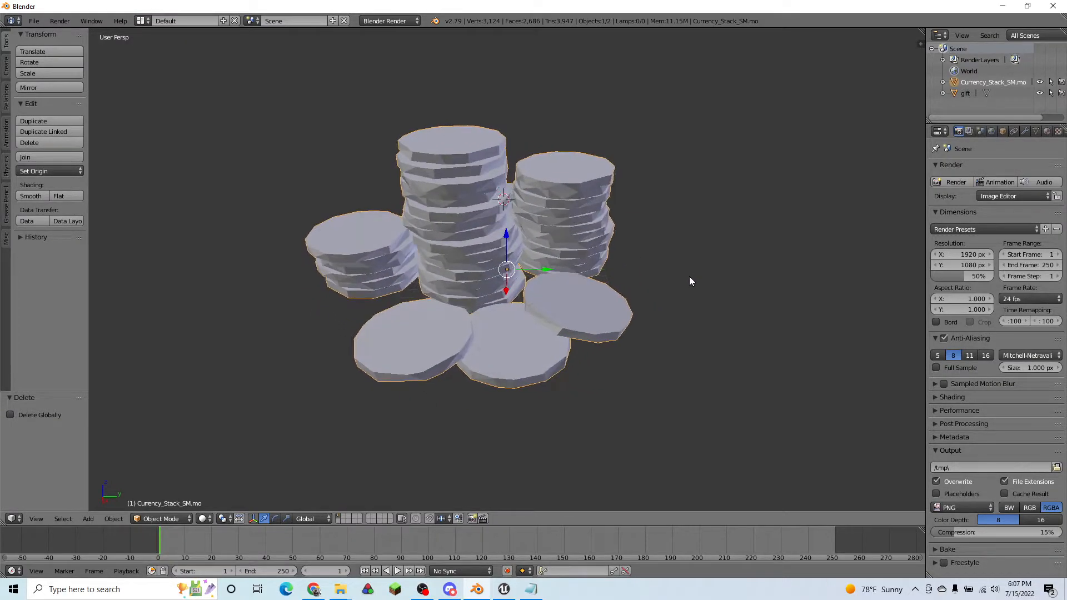
- Scale the coin stack by 0.01 and compare its size with the gift model
type("s0.01")
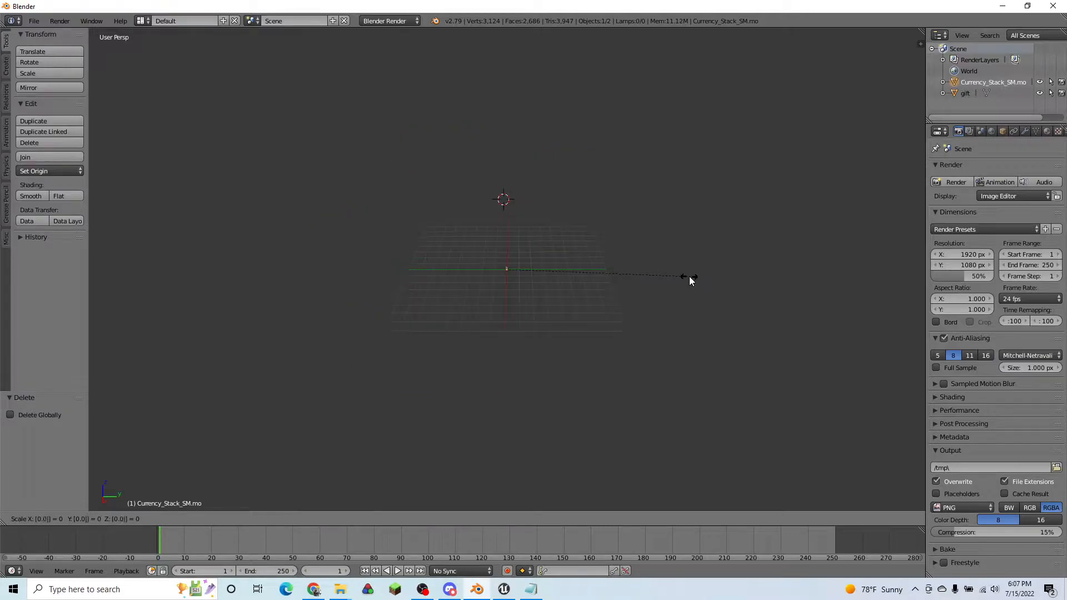
key("Return")
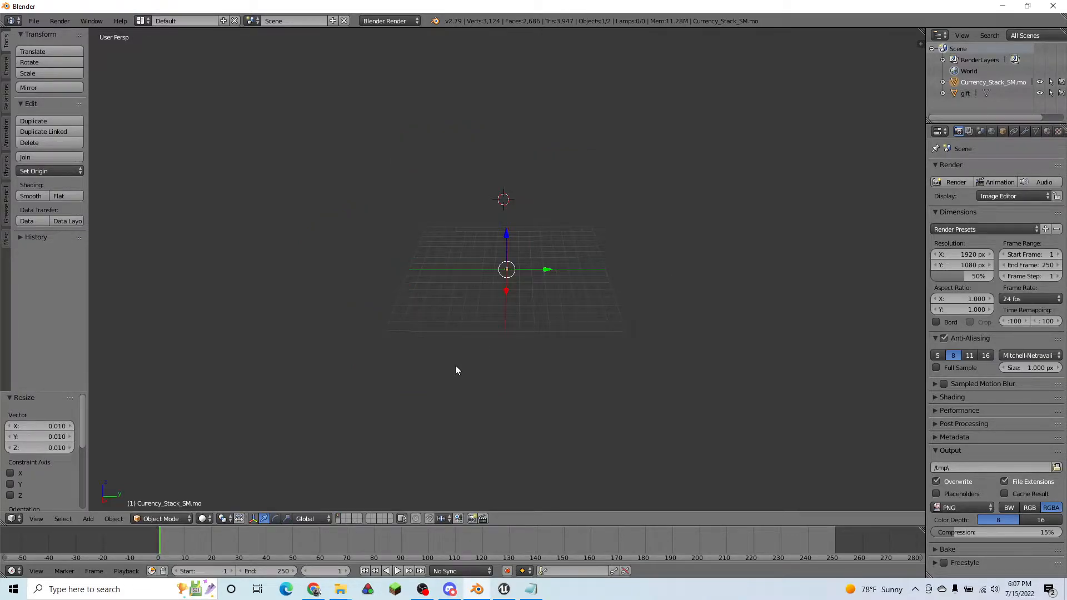
scroll(489, 345, "up", 5)
middle_click_drag(486, 350, 664, 319)
scroll(585, 329, "up", 3)
right_click(529, 258)
middle_click_drag(565, 287, 603, 289)
right_click(477, 275)
middle_click_drag(482, 277, 606, 310)
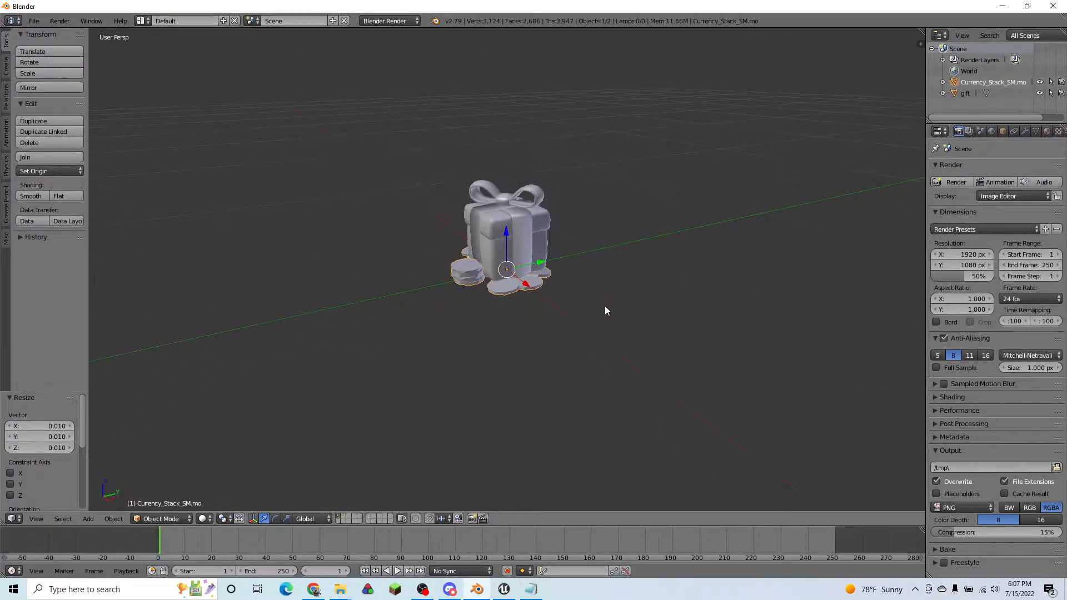
scroll(603, 308, "up", 5)
scroll(602, 308, "down", 4)
right_click(531, 233)
scroll(695, 342, "down", 3)
middle_click_drag(558, 345, 603, 328)
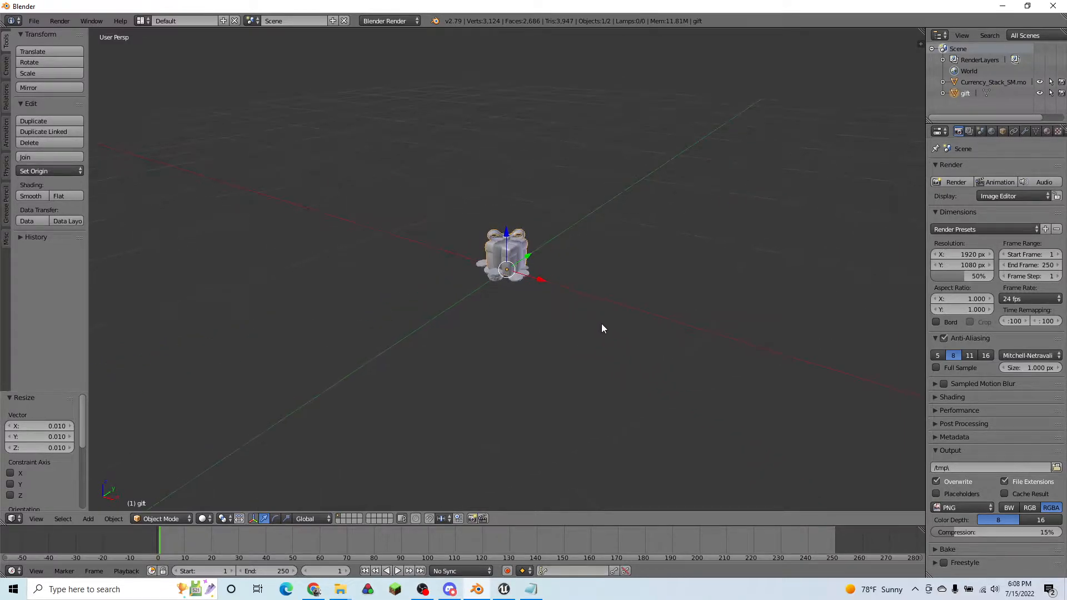
key("s")
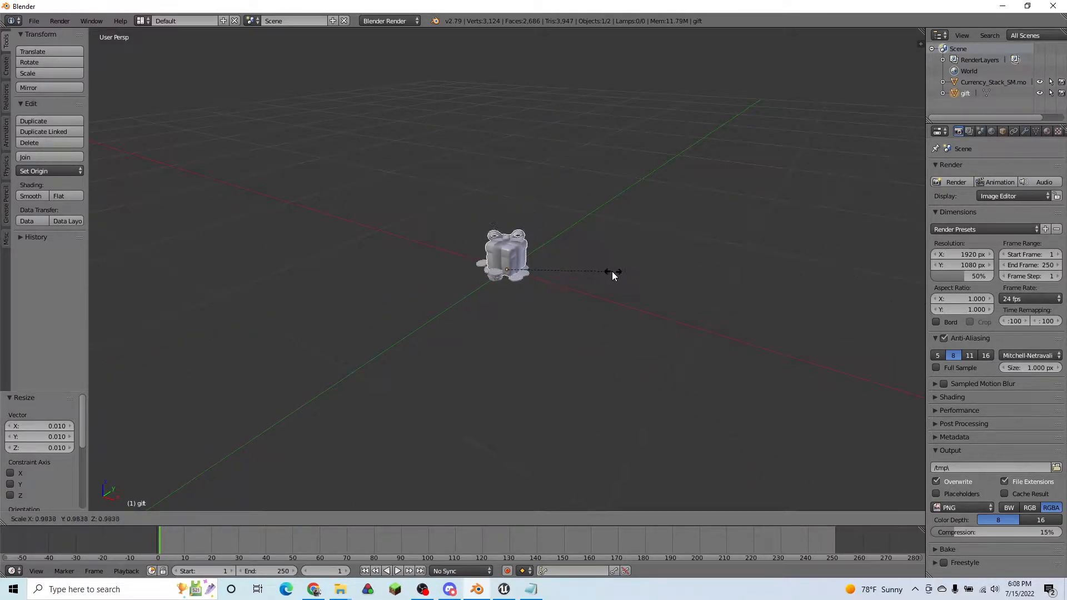
right_click(747, 267)
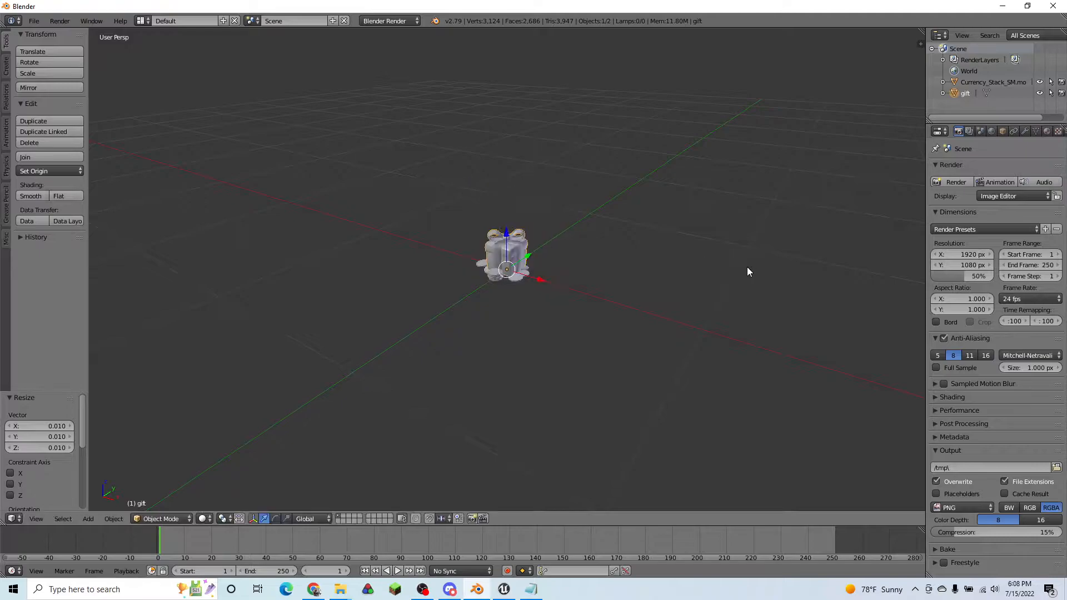
- Delete the coin stack mesh from the scene, keeping only the gift
scroll(620, 284, "up", 3)
middle_click_drag(620, 283, 631, 326)
middle_click_drag(627, 266, 578, 300)
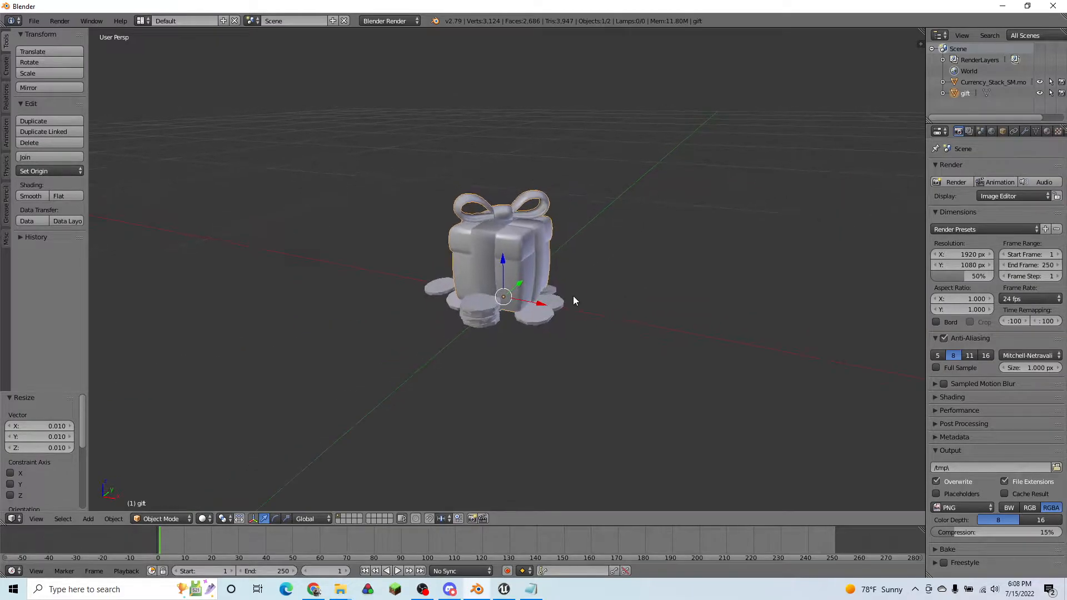
right_click(527, 327)
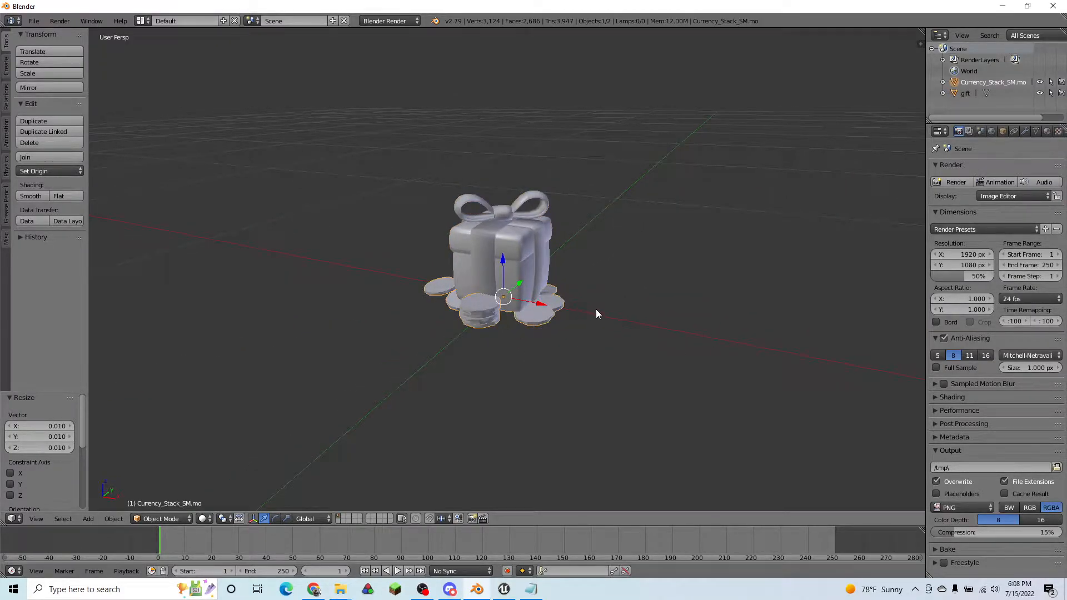
scroll(594, 334, "up", 3)
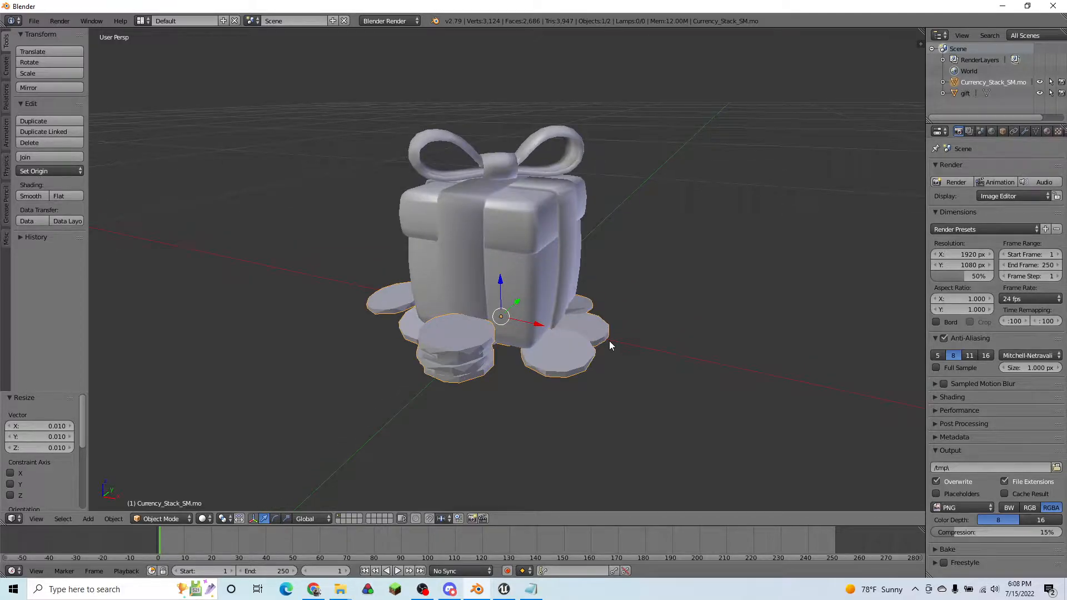
key("x")
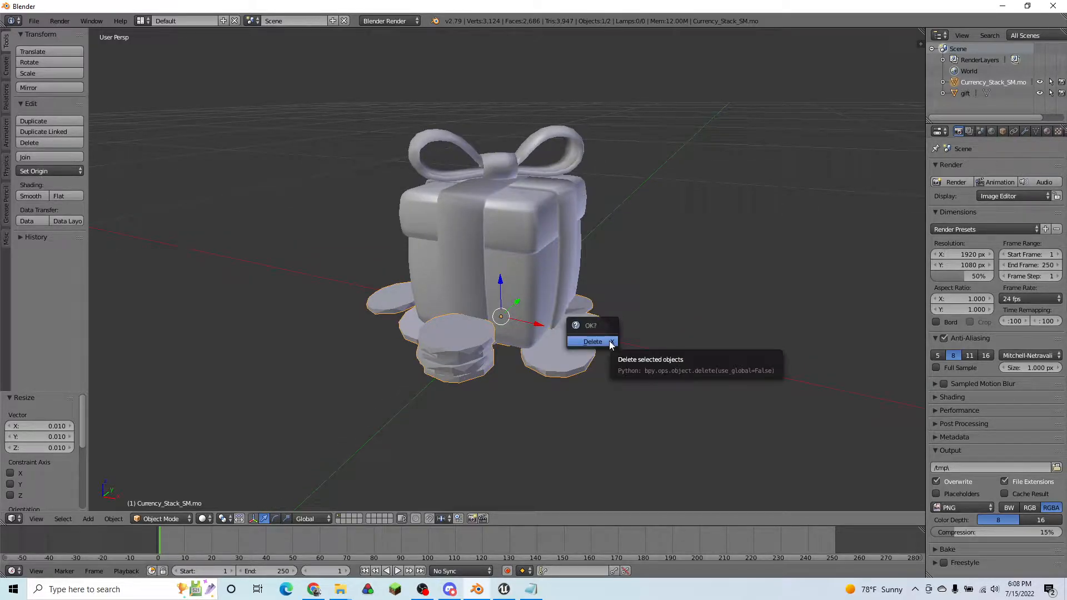
left_click(609, 341)
- Split the 3D view, make the second area a UV/Image Editor, and check the gift's UV layout in Edit Mode
middle_click_drag(696, 260, 458, 249)
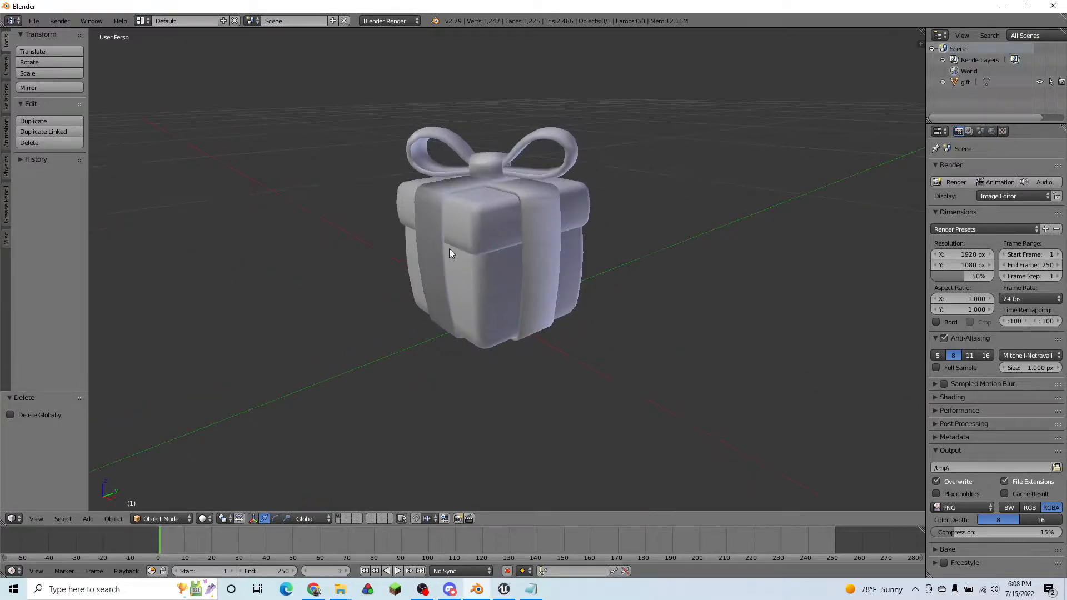
right_click(501, 255)
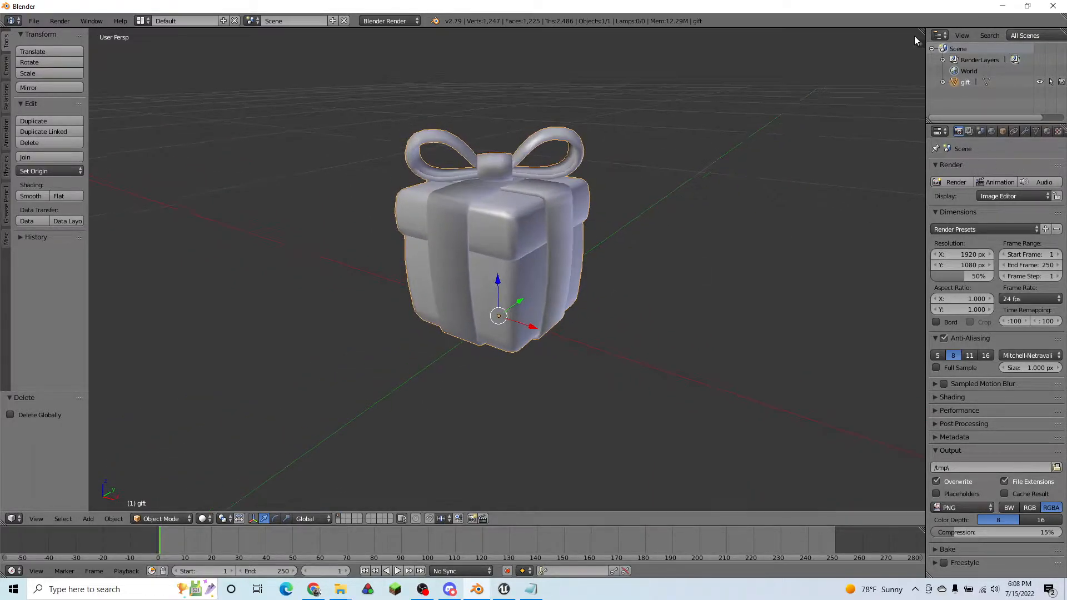
left_click_drag(919, 40, 581, 45)
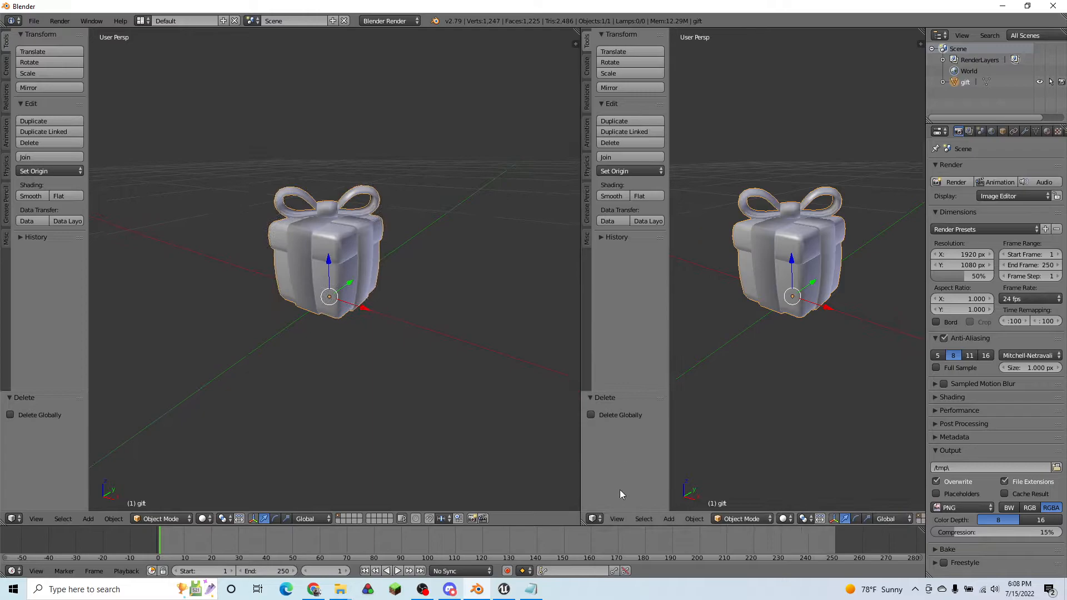
left_click(596, 519)
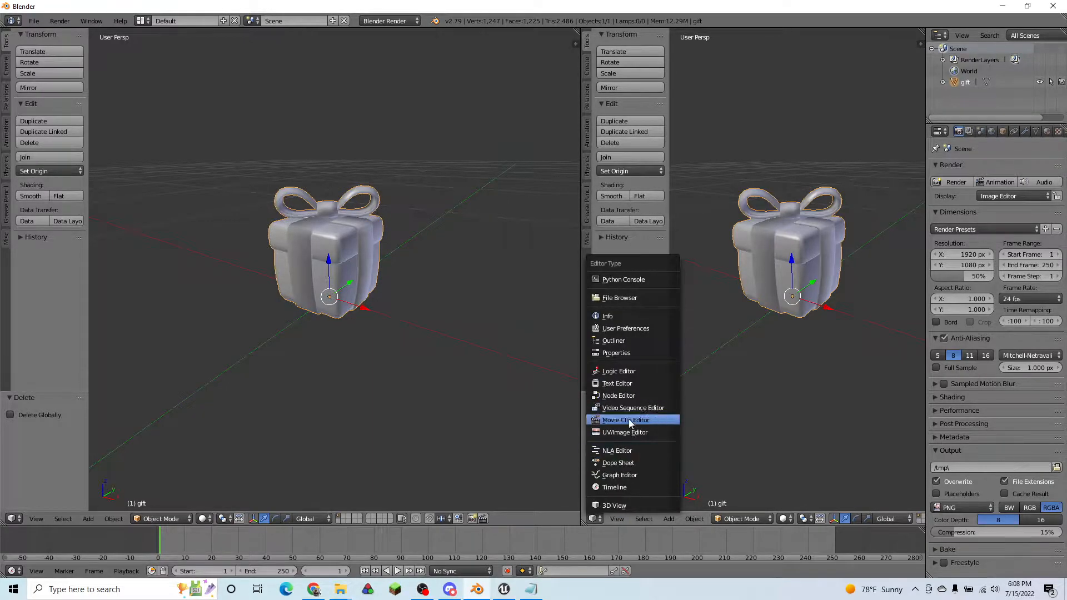
left_click(624, 431)
key("Tab")
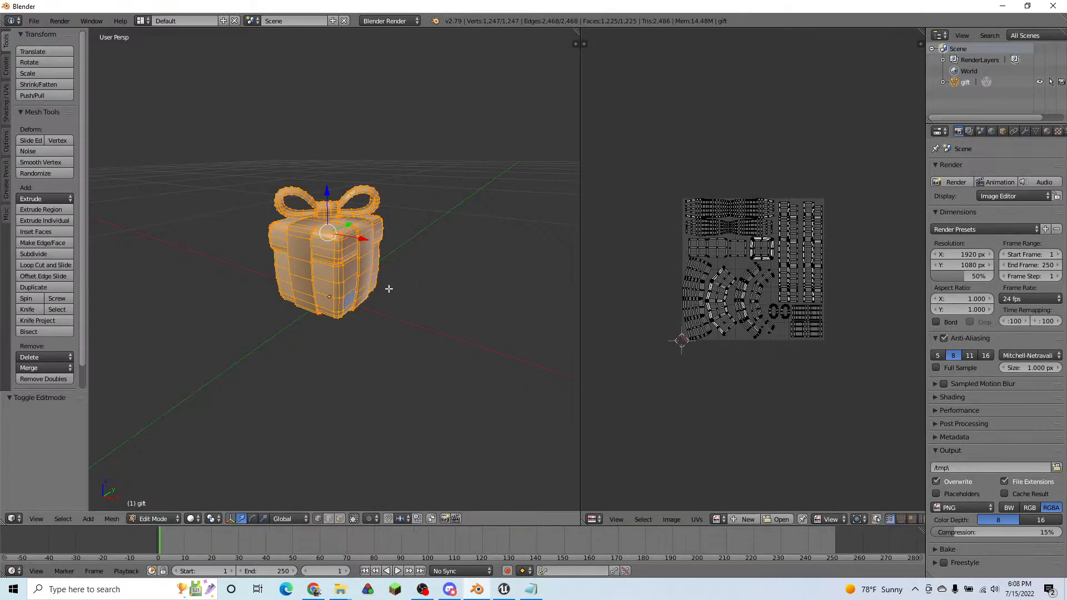
key("Tab")
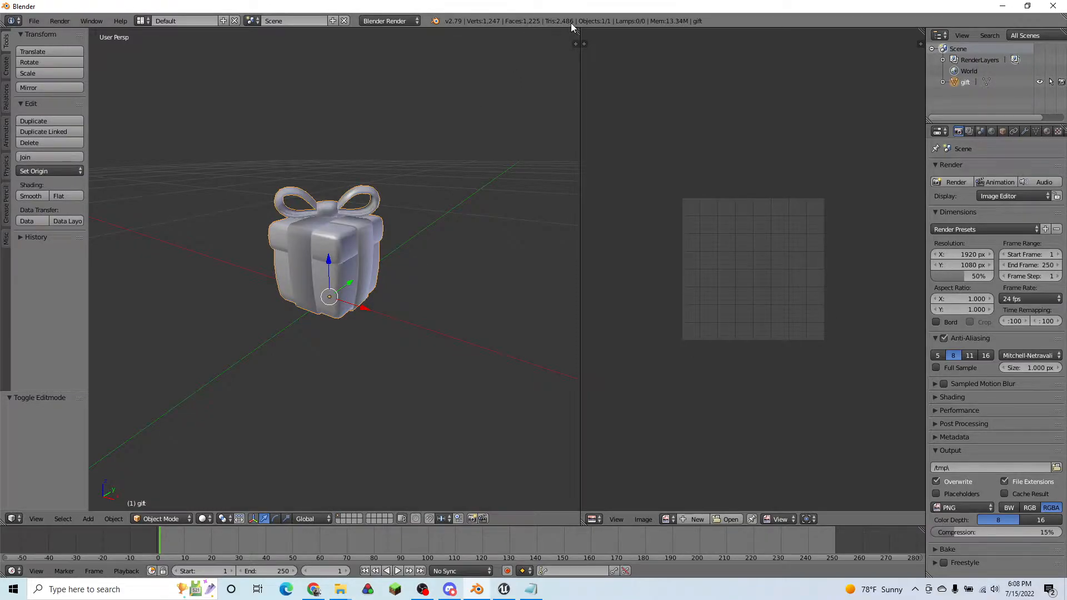
- Compare the gift's triangle count with the coin stack's count noted in Notepad, then minimize Notepad
left_click(531, 589)
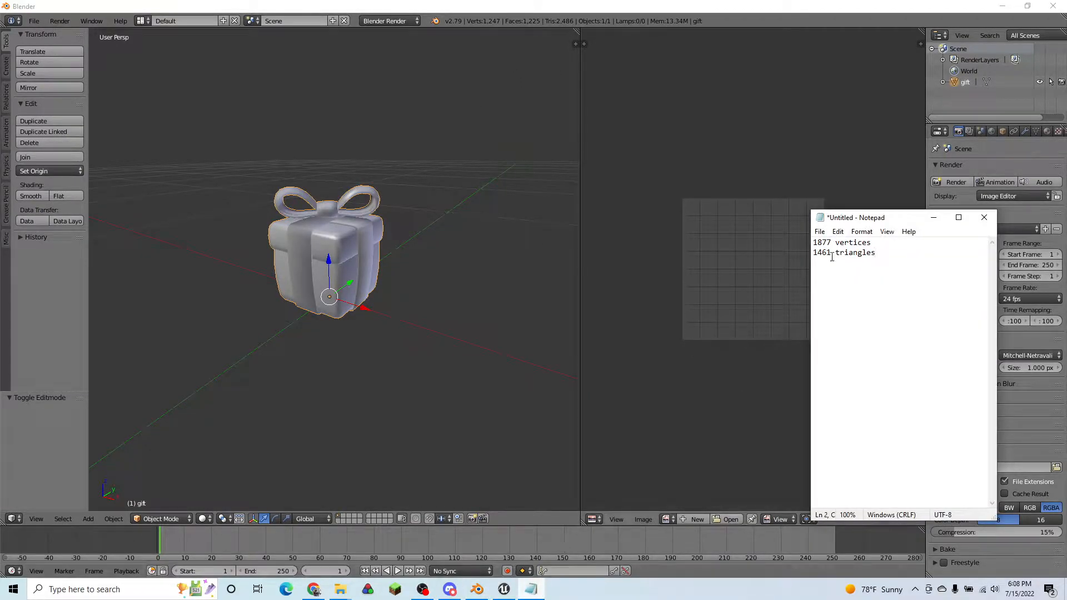
left_click_drag(828, 252, 814, 253)
left_click(934, 217)
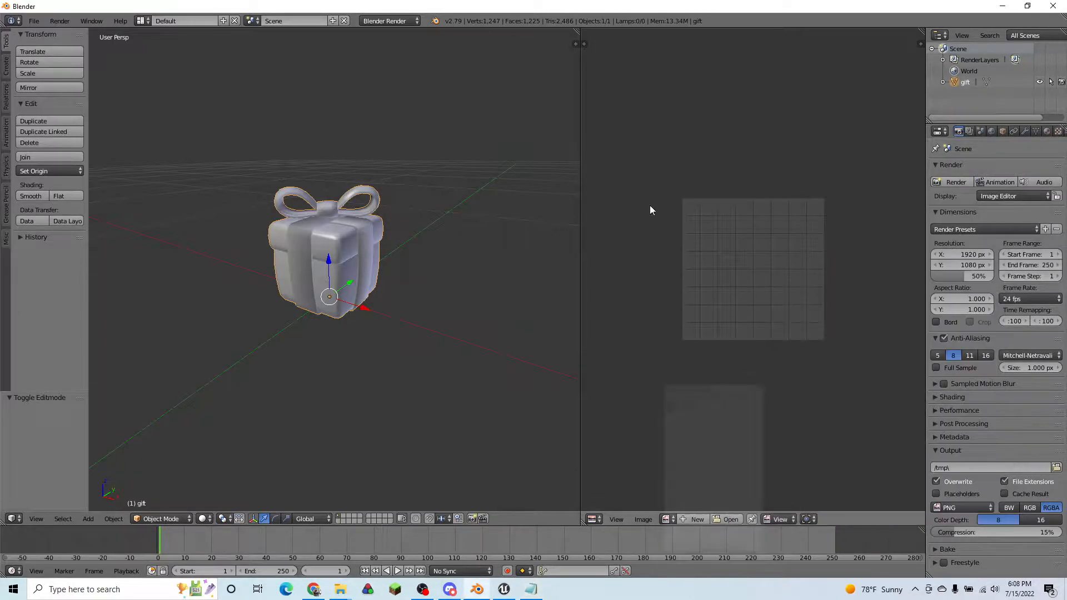
scroll(355, 282, "up", 2)
scroll(379, 286, "up", 3)
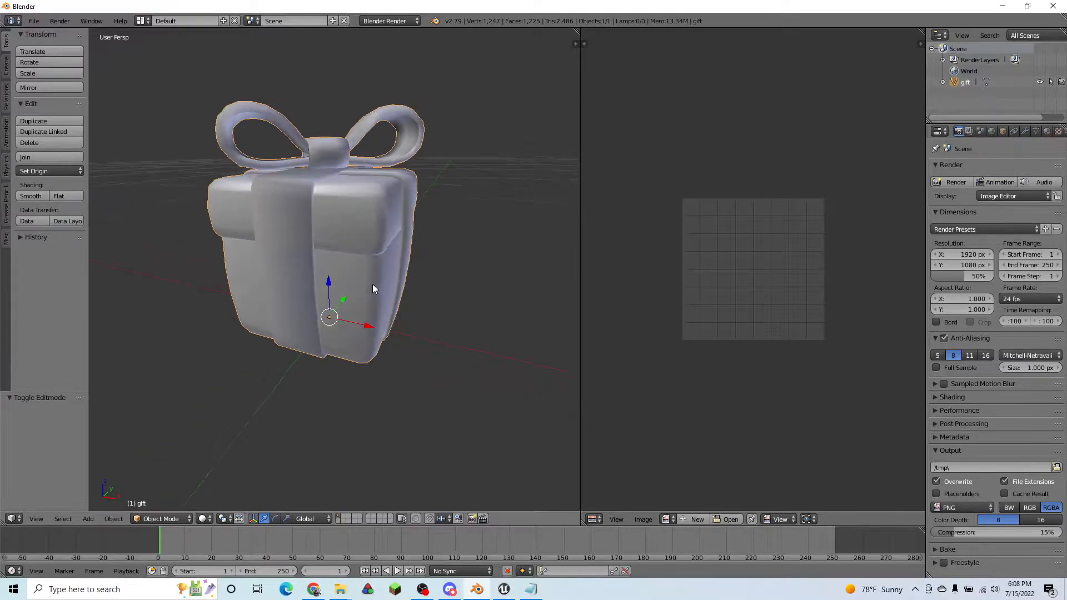
- Examine the gift's mesh in Edit Mode, including its hidden inner geometry seen from inside the box
middle_click_drag(382, 301, 396, 298)
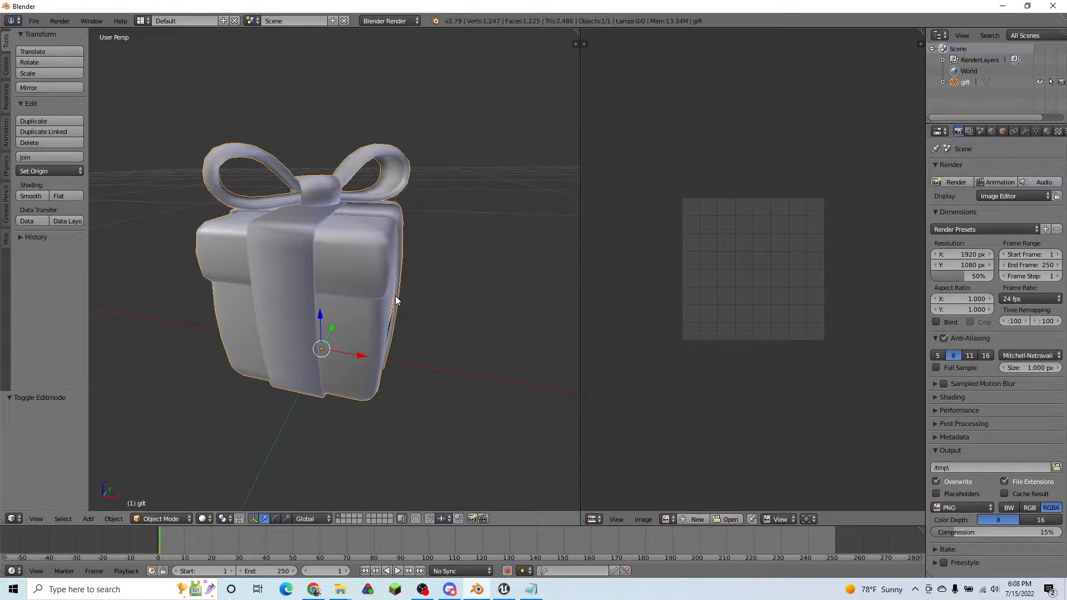
middle_click_drag(437, 302, 233, 268)
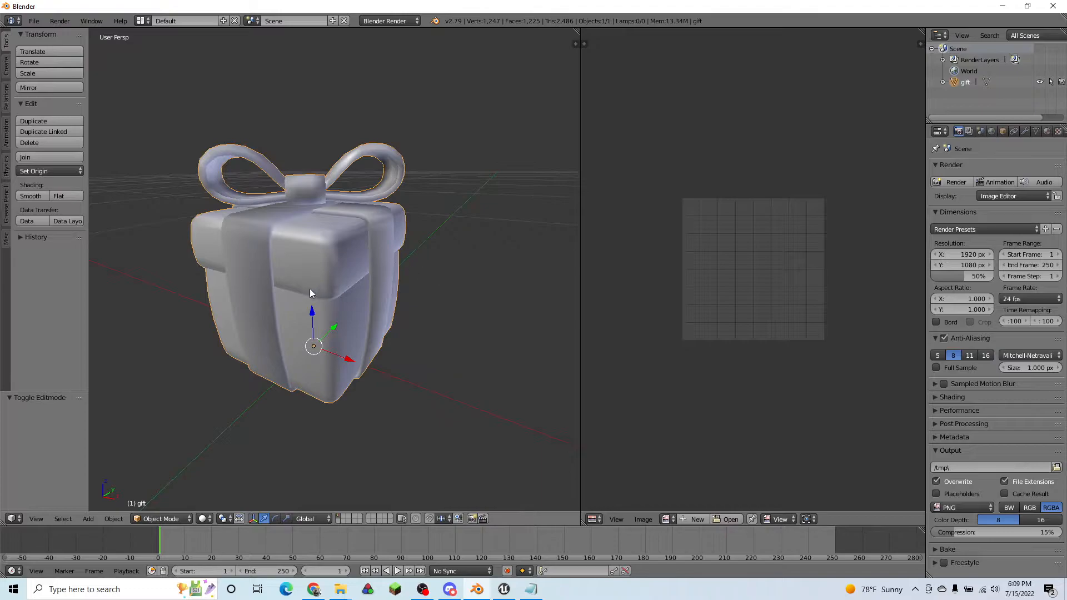
key("Tab")
mouse_move(400, 276)
middle_mouse_down("shift")
mouse_move(404, 311)
mouse_move(426, 303)
mouse_move(402, 268)
middle_mouse_up("shift")
scroll(405, 310, "up", 3)
scroll(392, 321, "down", 3)
middle_click_drag(401, 267, 392, 314)
scroll(328, 311, "up", 4)
scroll(406, 316, "down", 5)
scroll(409, 314, "up", 2)
scroll(384, 308, "up", 4)
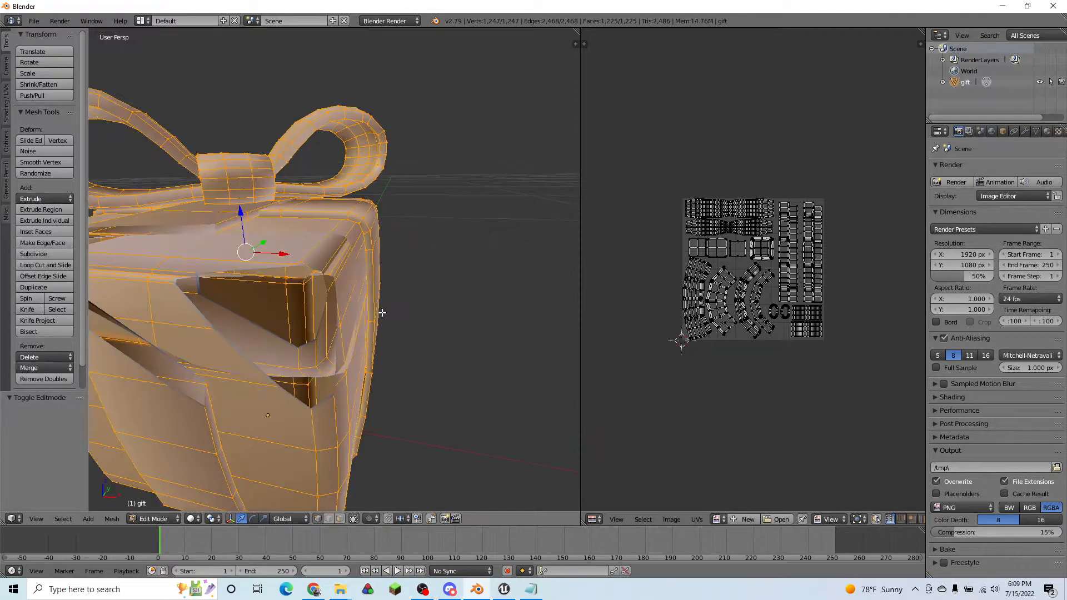
scroll(381, 308, "down", 2)
middle_click_drag(382, 307, 388, 300)
- Switch to face selection and delete the hidden face loop on the wall inside the gift box
left_click(340, 519)
scroll(382, 384, "down", 4)
scroll(367, 382, "up", 4)
middle_click_drag(364, 380, 381, 294)
right_click(359, 245)
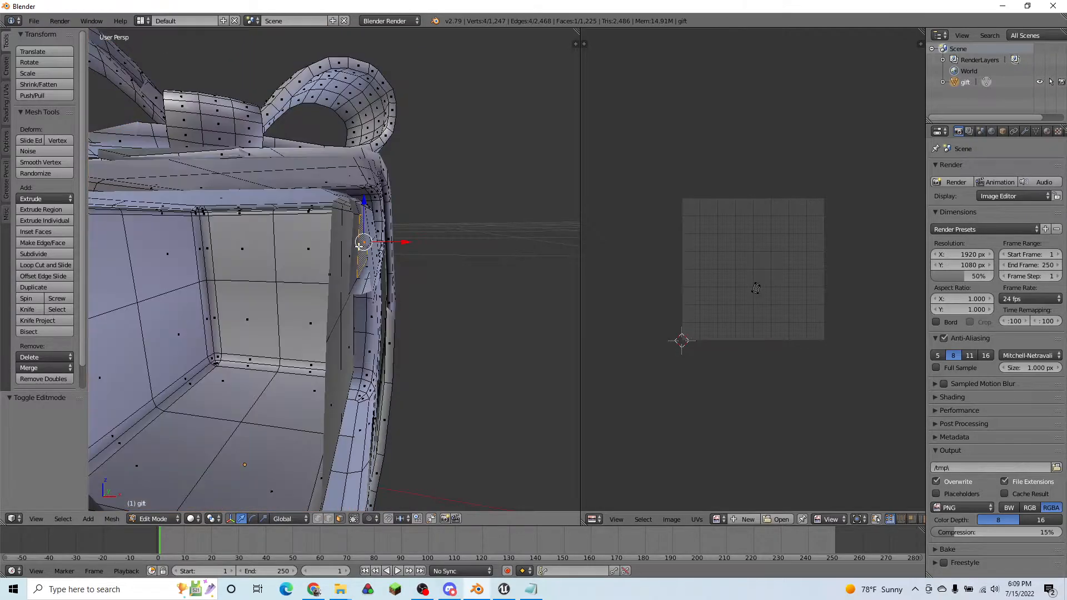
right_click(358, 246, "alt")
key("x")
left_click(357, 246)
key("ctrl+z")
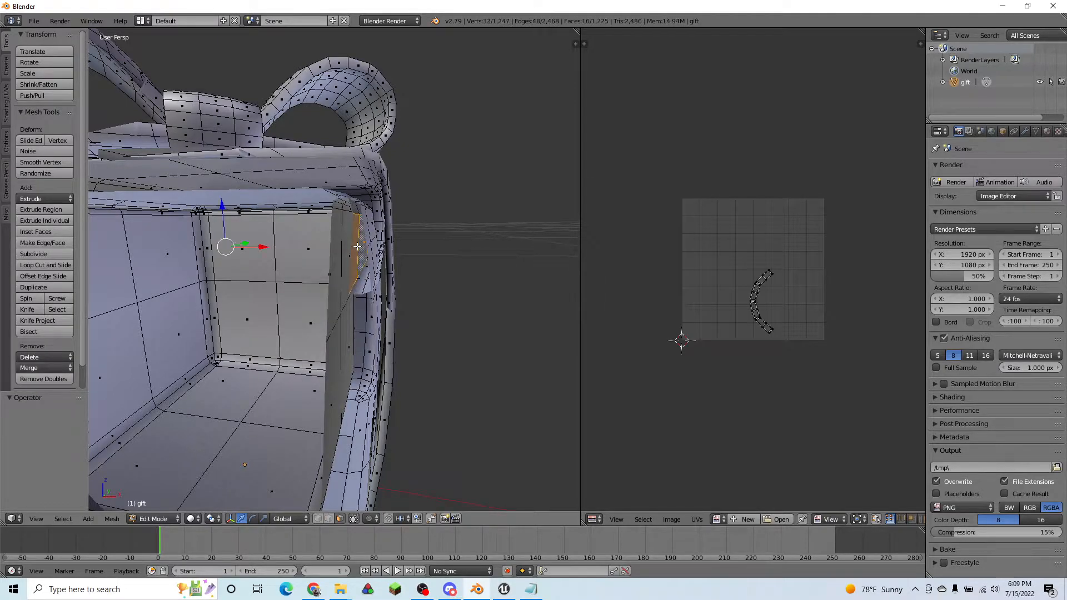
key("x")
left_click(349, 268)
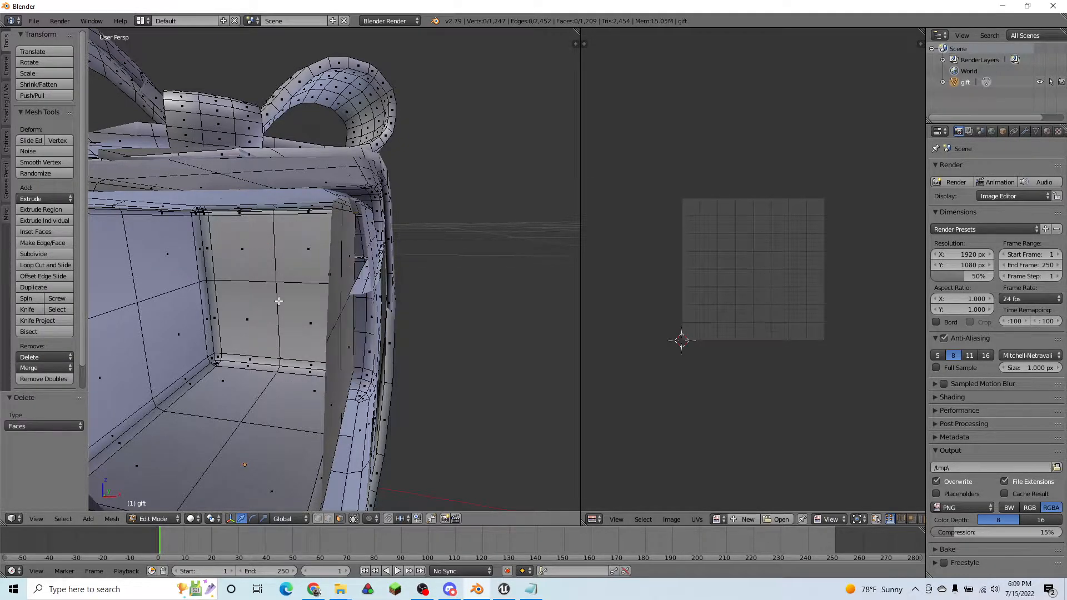
- Delete the two remaining face loops around the upper rim of the box's inner lining
right_click(280, 301)
key("l")
middle_click_drag(282, 300, 292, 302)
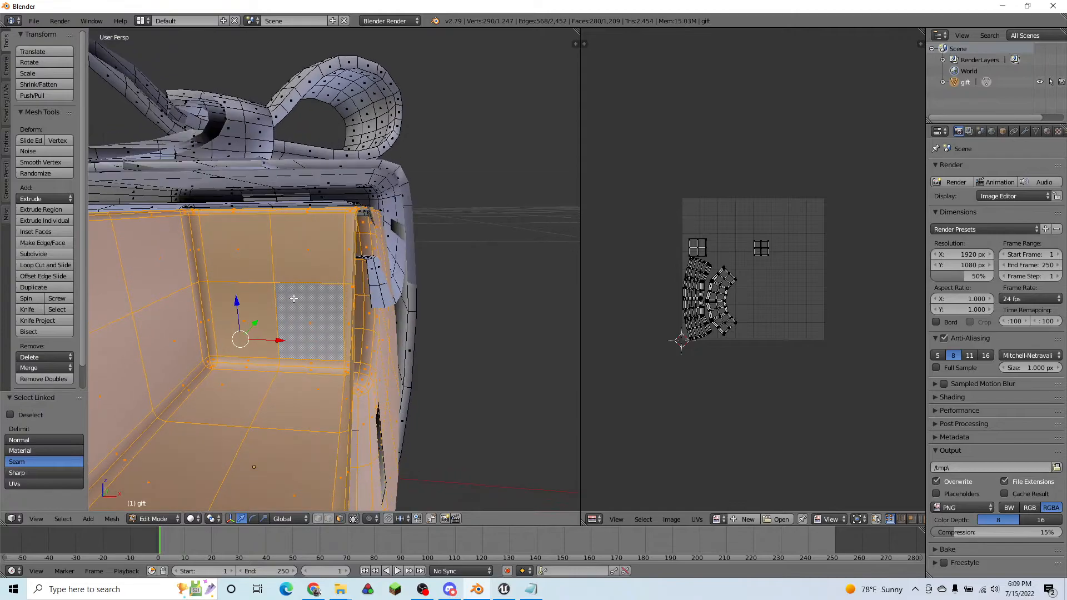
middle_click_drag(330, 230, 332, 245)
right_click(324, 209, "alt")
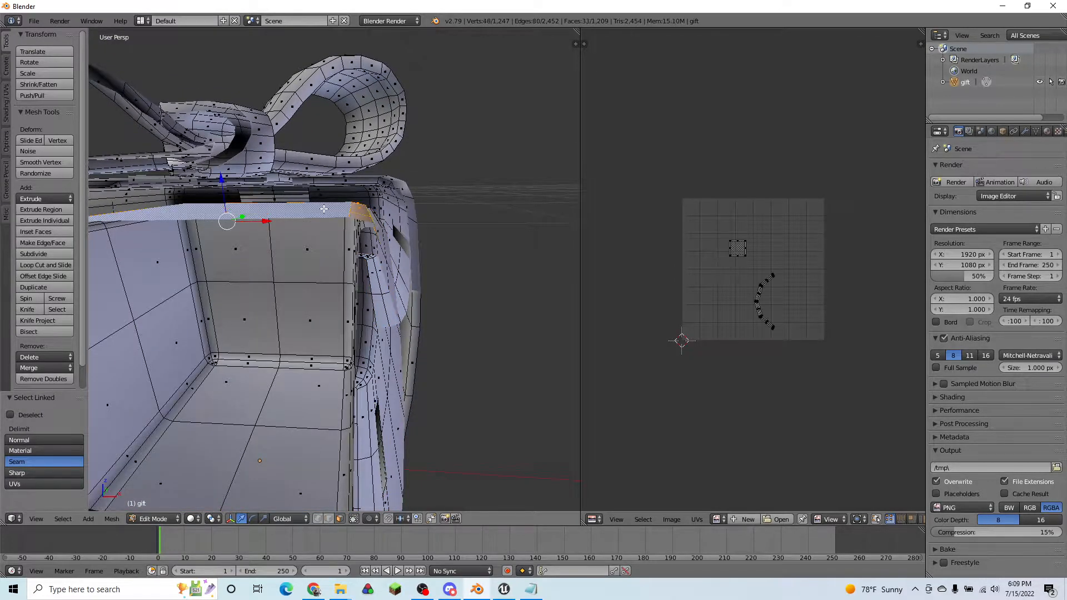
key("x")
left_click(324, 209)
middle_click_drag(410, 325, 396, 318)
right_click(363, 231, "alt")
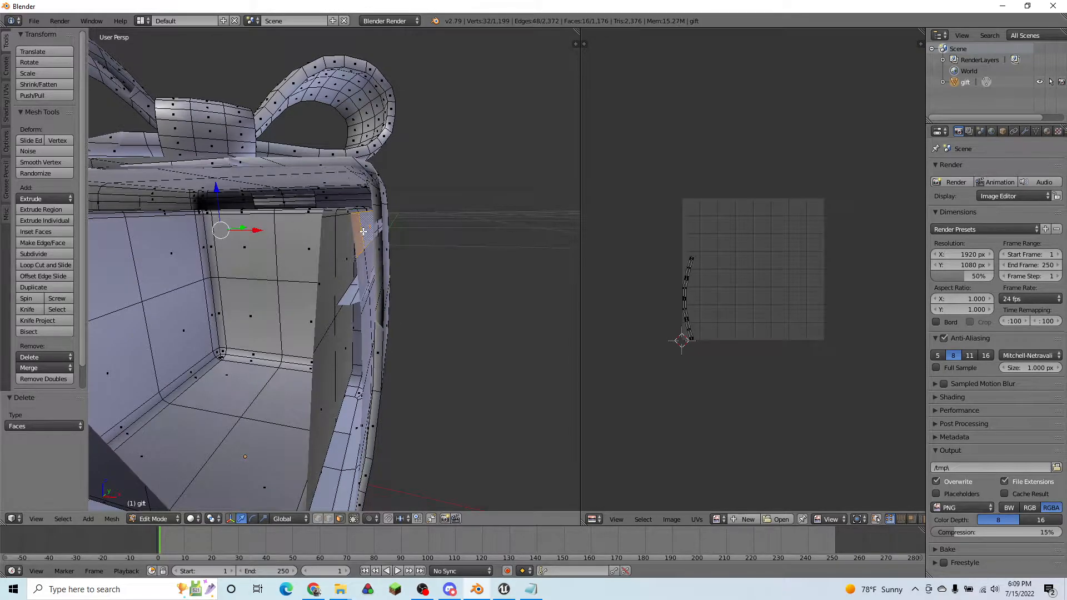
key("x")
left_click(362, 231)
- Delete all linked faces of the box's inner lining and return to Object Mode
right_click(229, 358)
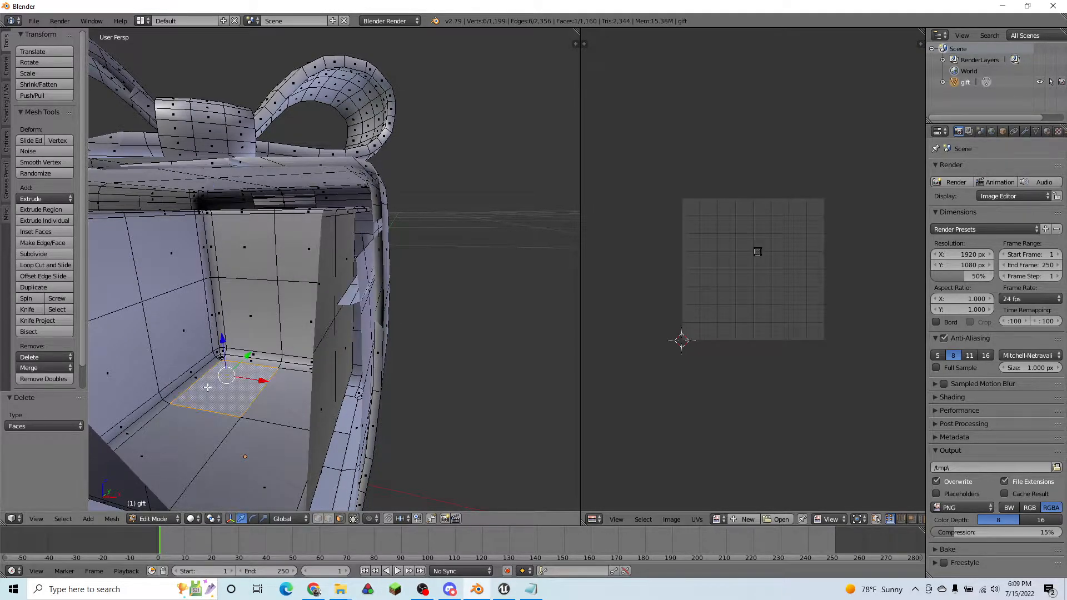
key("l")
key("x")
left_click(207, 388)
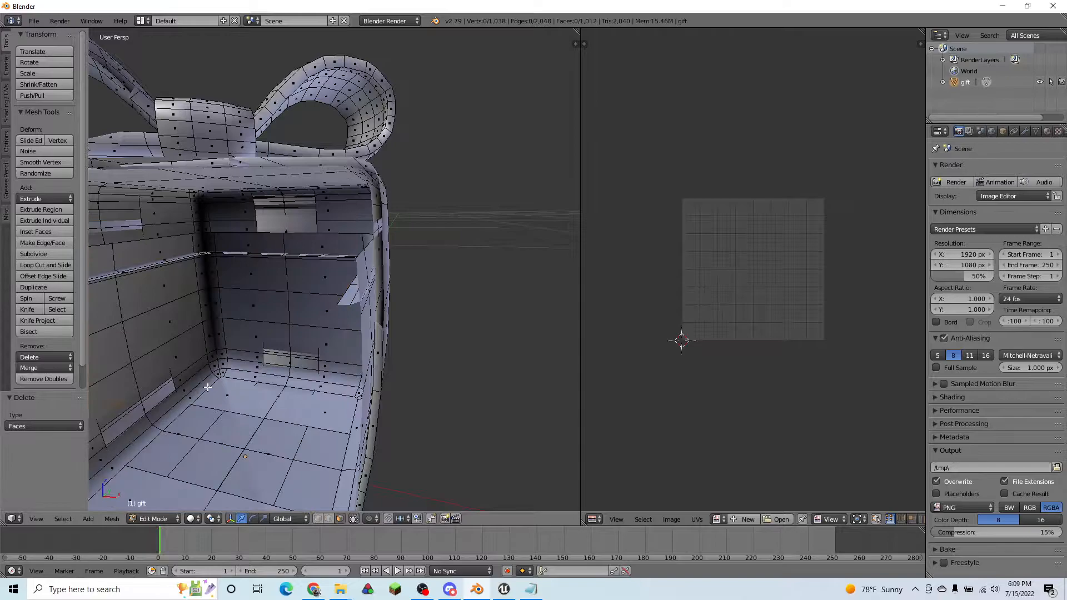
scroll(324, 388, "down", 8)
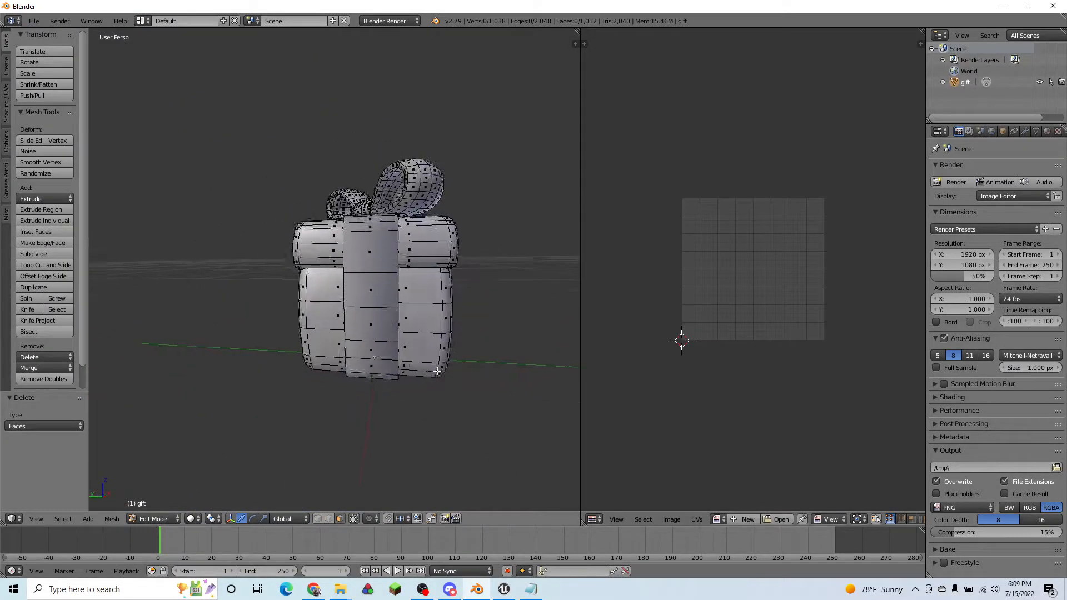
middle_click_drag(433, 385, 446, 240)
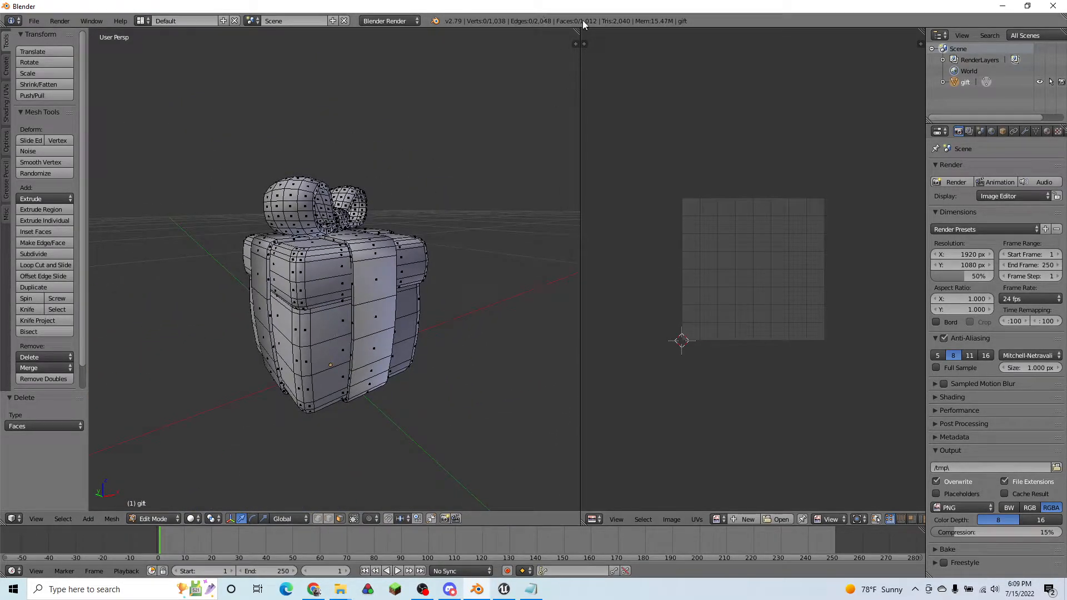
key("Tab")
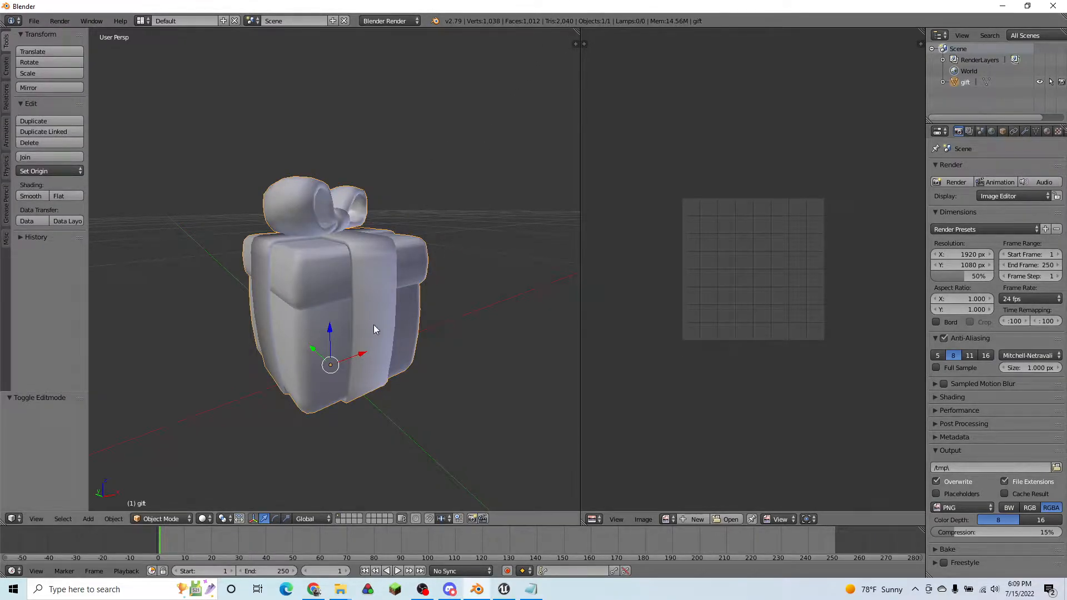
- In Edit Mode, delete the hidden inner face loop of one ribbon strap inside the gift
middle_click_drag(399, 315, 415, 278)
key("Tab")
scroll(309, 294, "up", 4)
middle_click_drag(328, 285, 329, 276)
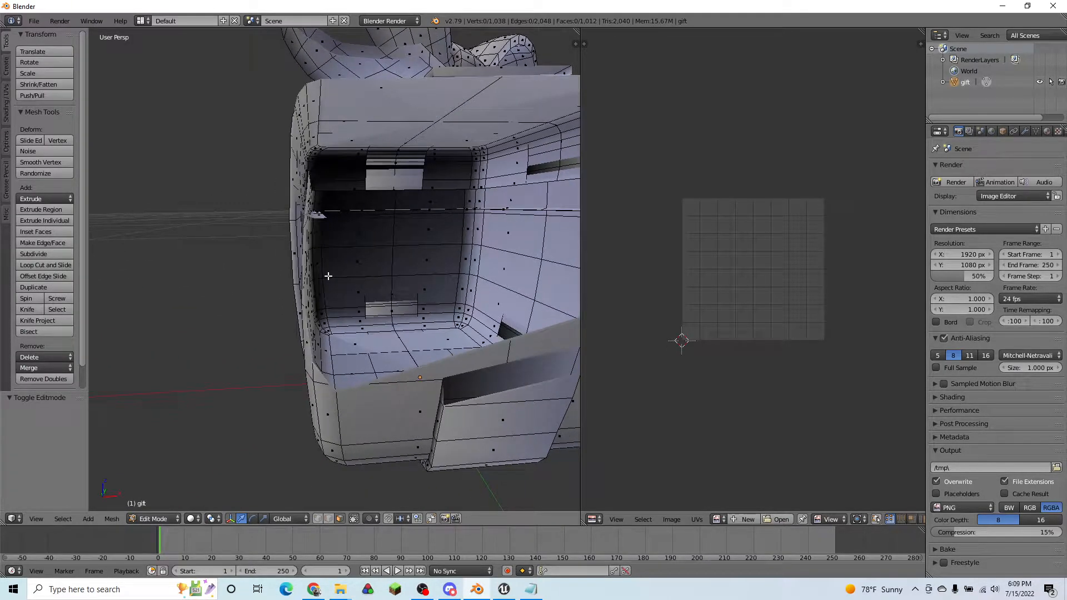
right_click(299, 217, "alt")
key("x")
left_click(301, 214)
- Delete the hidden inner face loop of the crossing ribbon strap and return to Object Mode
scroll(389, 256, "down", 4)
middle_click_drag(409, 261, 337, 246)
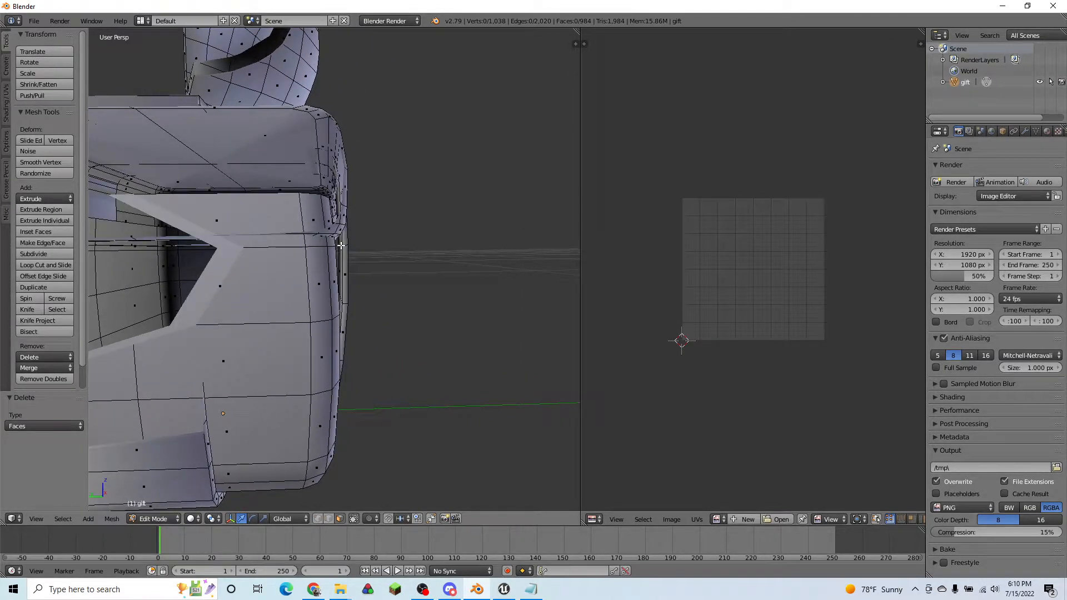
right_click(341, 245, "alt")
key("x")
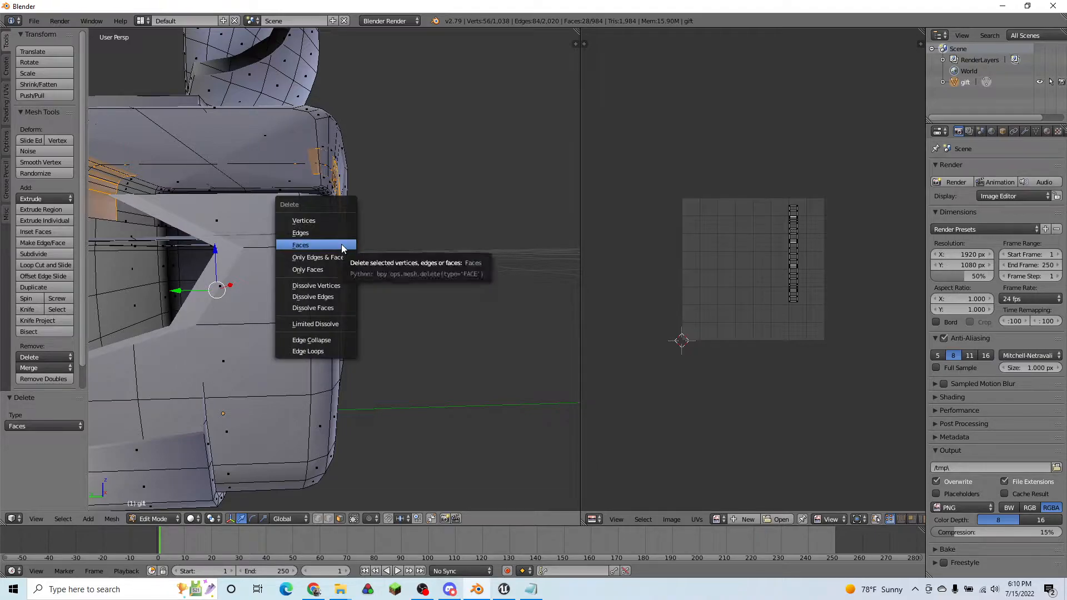
left_click(341, 245)
key("Home")
middle_click_drag(409, 286, 359, 332)
key("Tab")
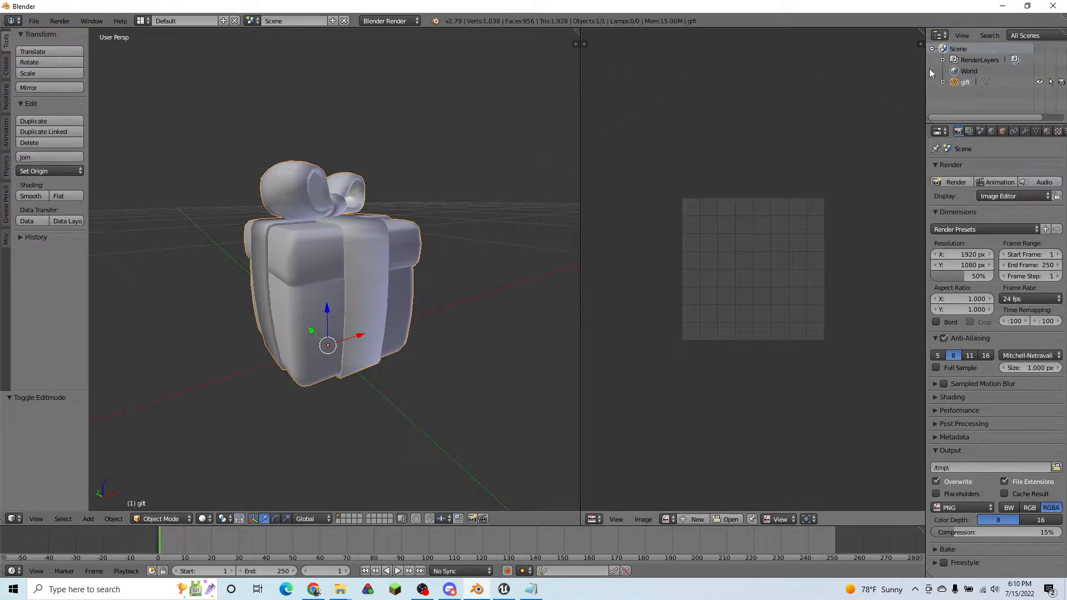
- Widen the properties area and add Decimate and Triangulate modifiers to the gift
left_click_drag(927, 71, 866, 170)
left_click(922, 131)
left_click(898, 169)
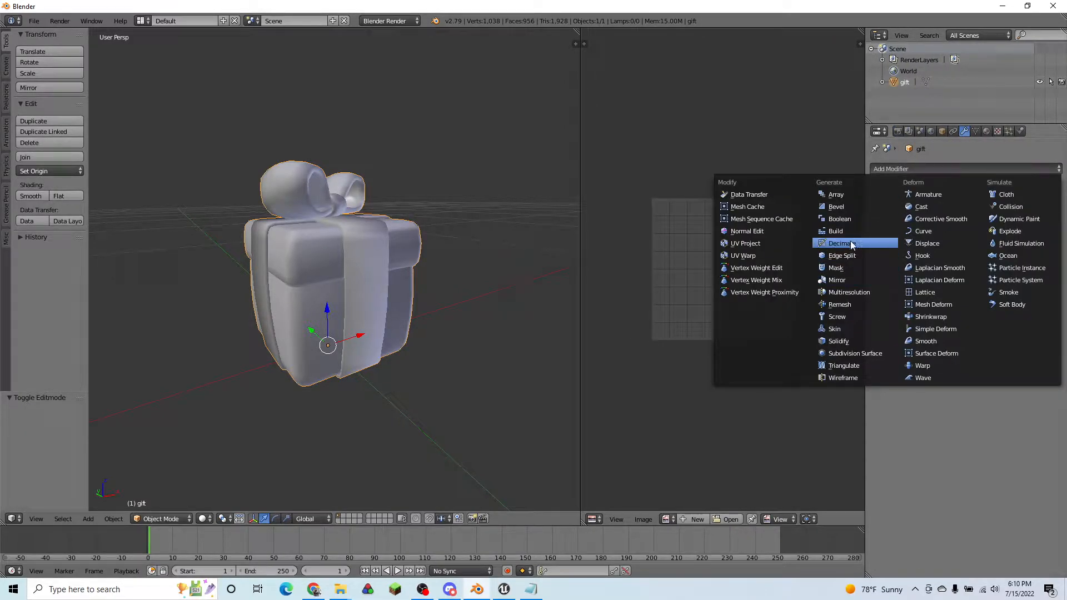
left_click(850, 242)
left_click(919, 169)
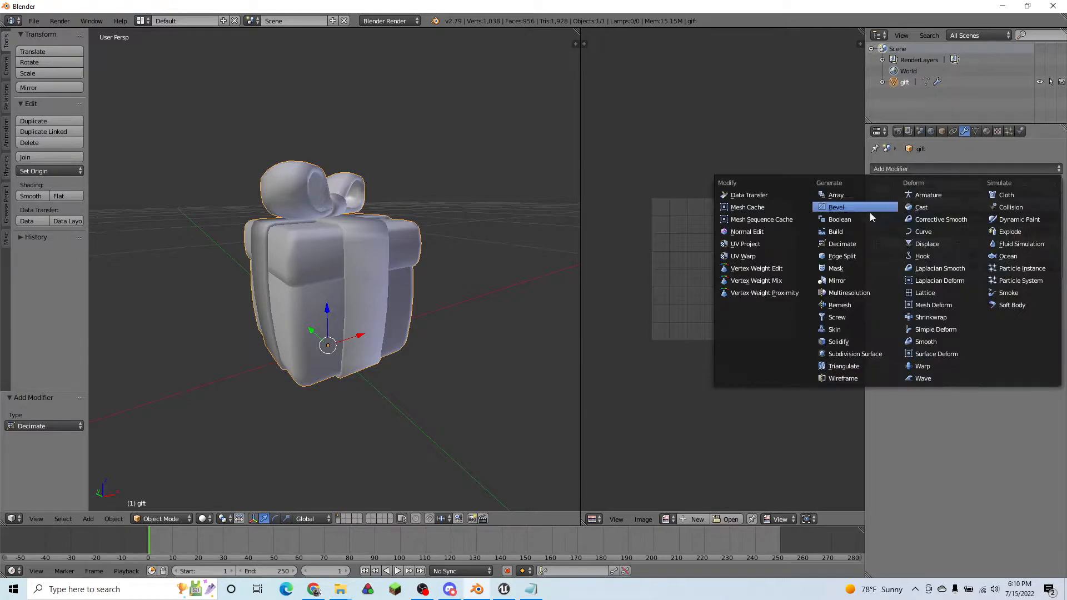
left_click(848, 366)
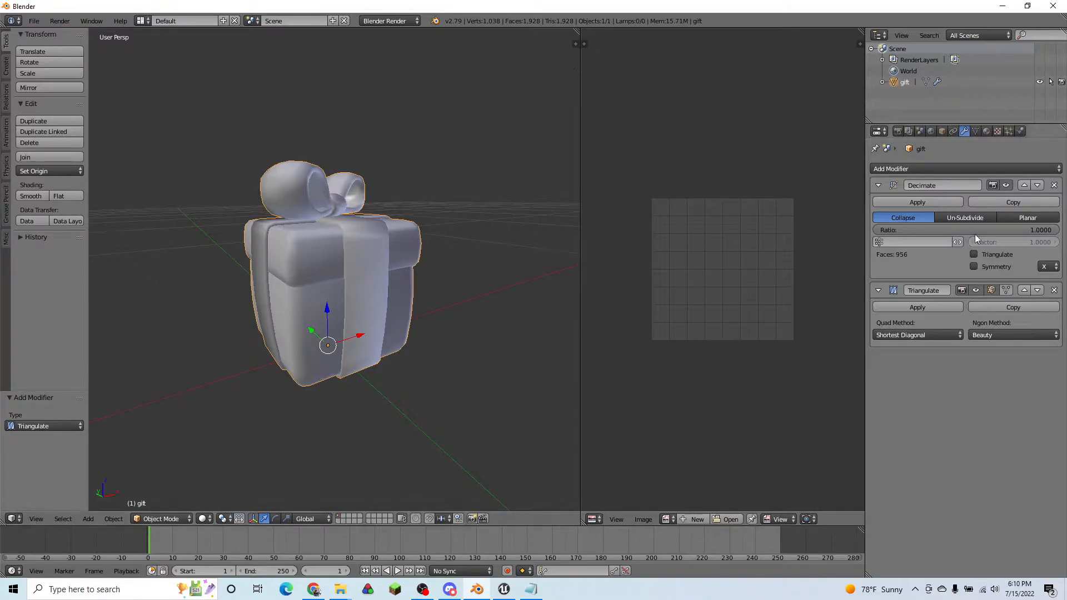
- Select the whole gift mesh in Edit Mode and compare its triangle count with the target noted in Notepad
key("Tab")
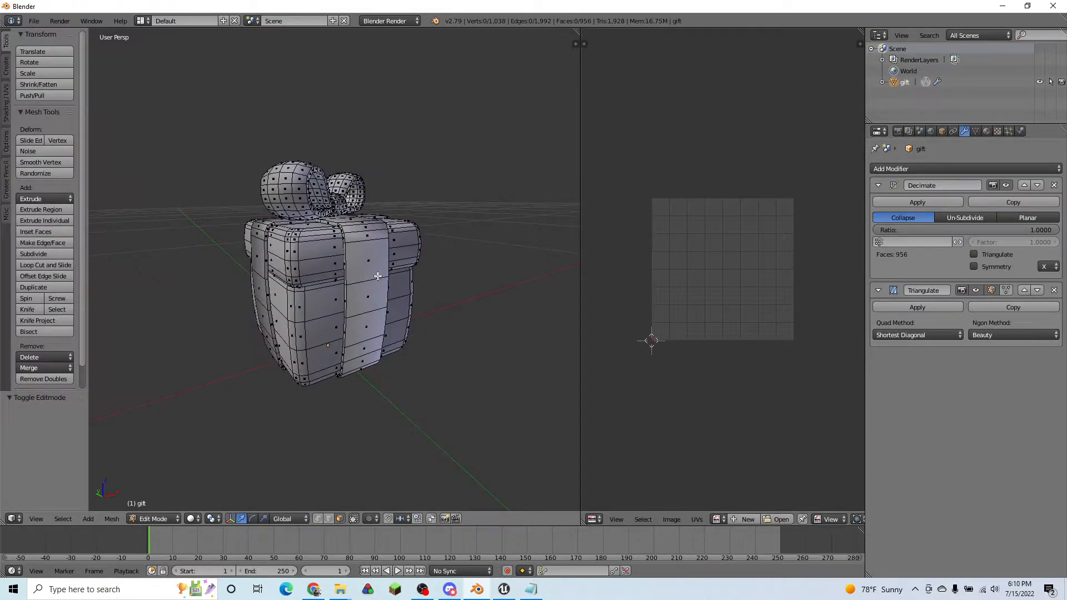
key("a")
scroll(348, 295, "up", 2)
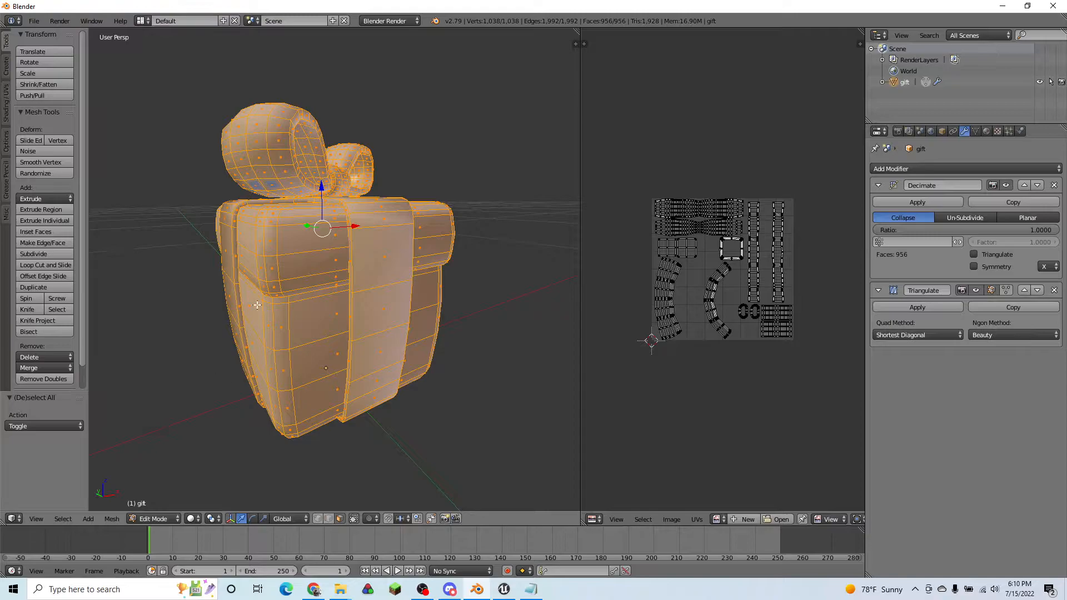
scroll(365, 268, "down", 2)
middle_click_drag(343, 270, 376, 290)
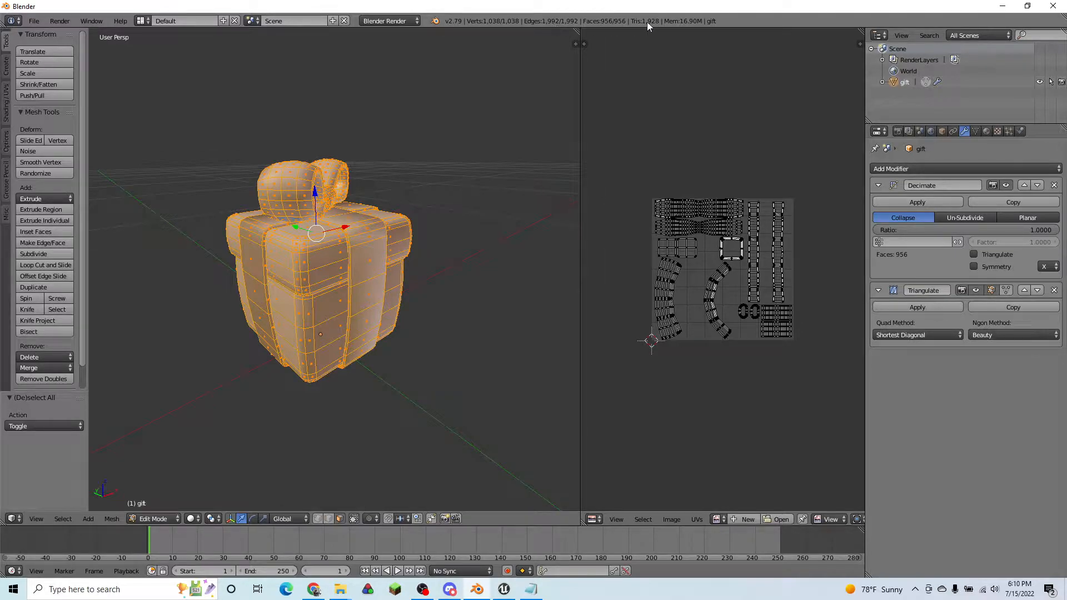
left_click(531, 590)
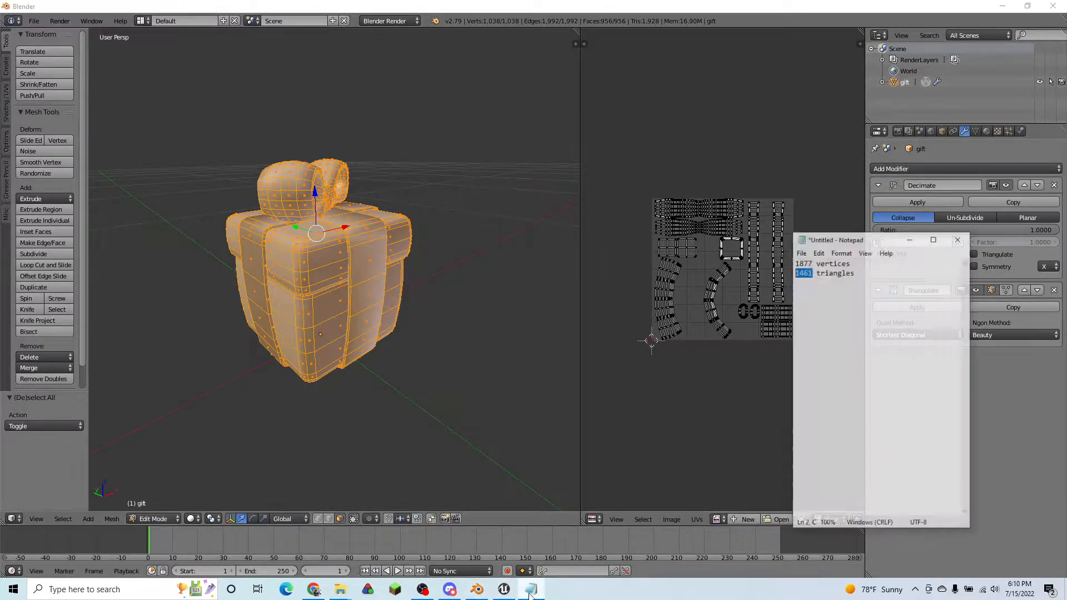
left_click(934, 218)
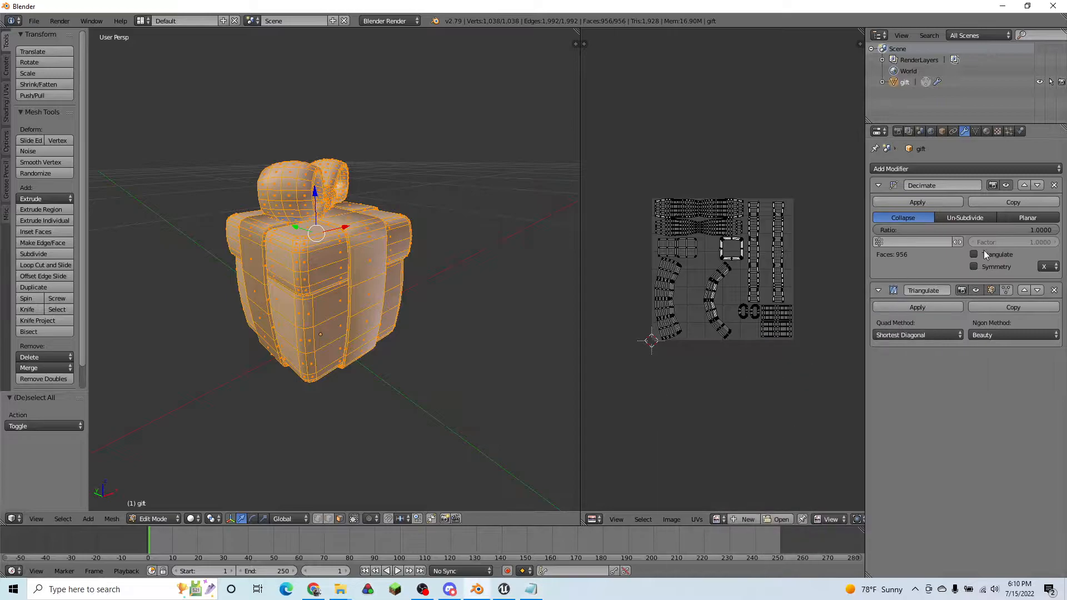
- Return to Object Mode and reduce the Decimate modifier's ratio to 0.7554
left_click_drag(1026, 232, 1026, 232)
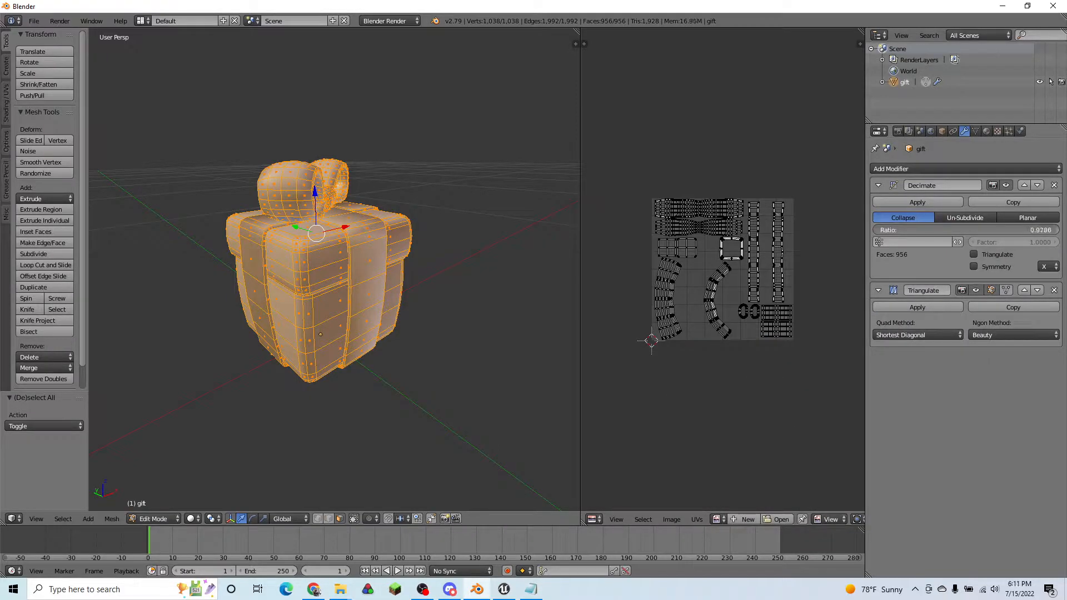
left_click_drag(1034, 231, 1005, 230)
key("Tab")
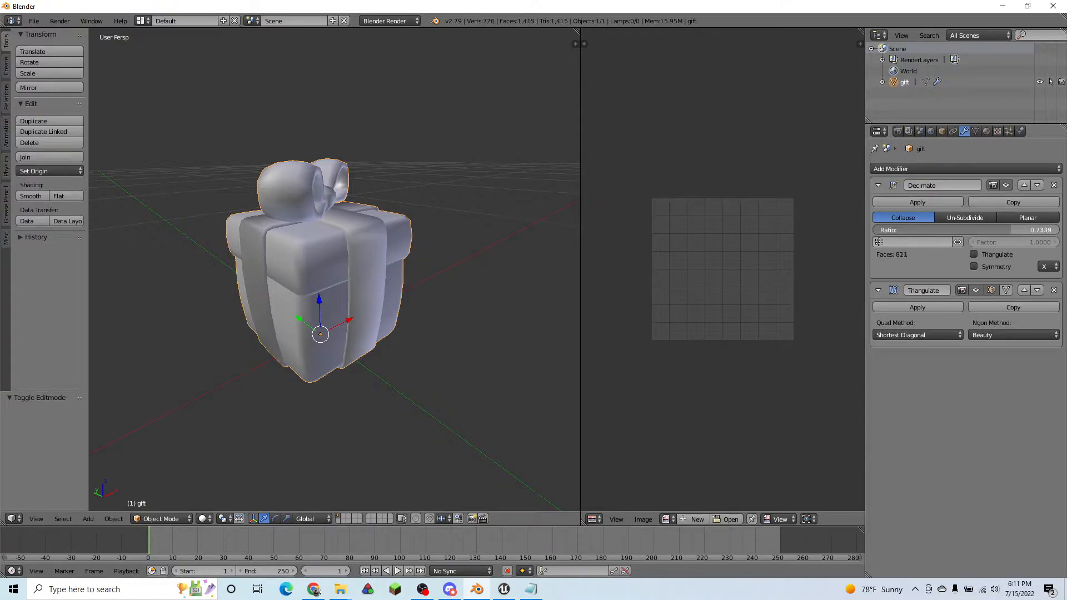
left_click_drag(1011, 230, 1011, 231)
left_click_drag(1014, 230, 1015, 229)
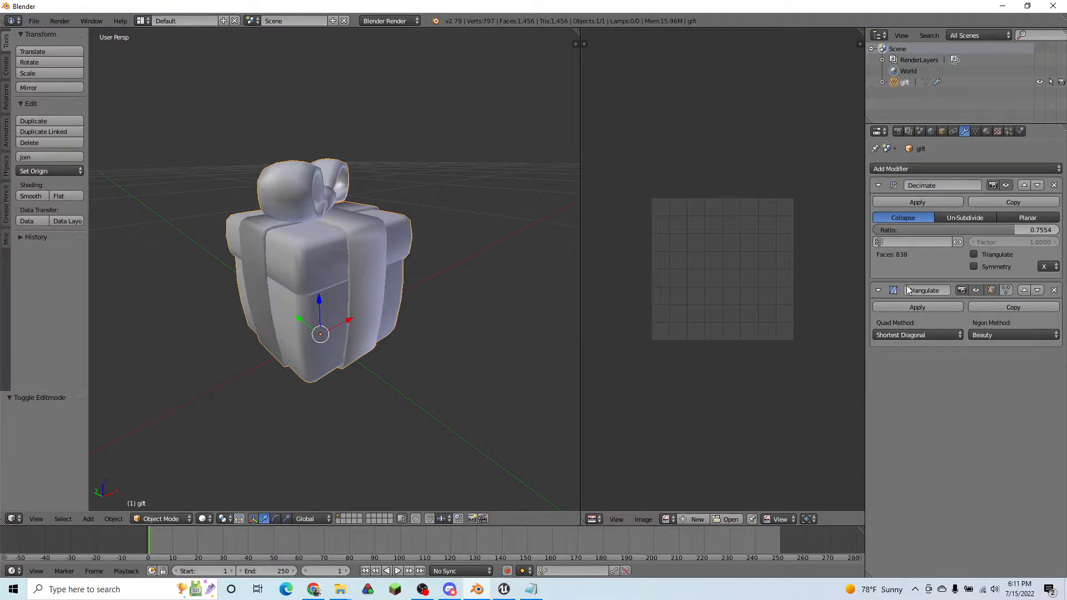
- Inspect the decimated gift, then apply its Decimate and Triangulate modifiers
middle_click_drag(333, 312, 585, 299)
key("Tab")
key("Tab")
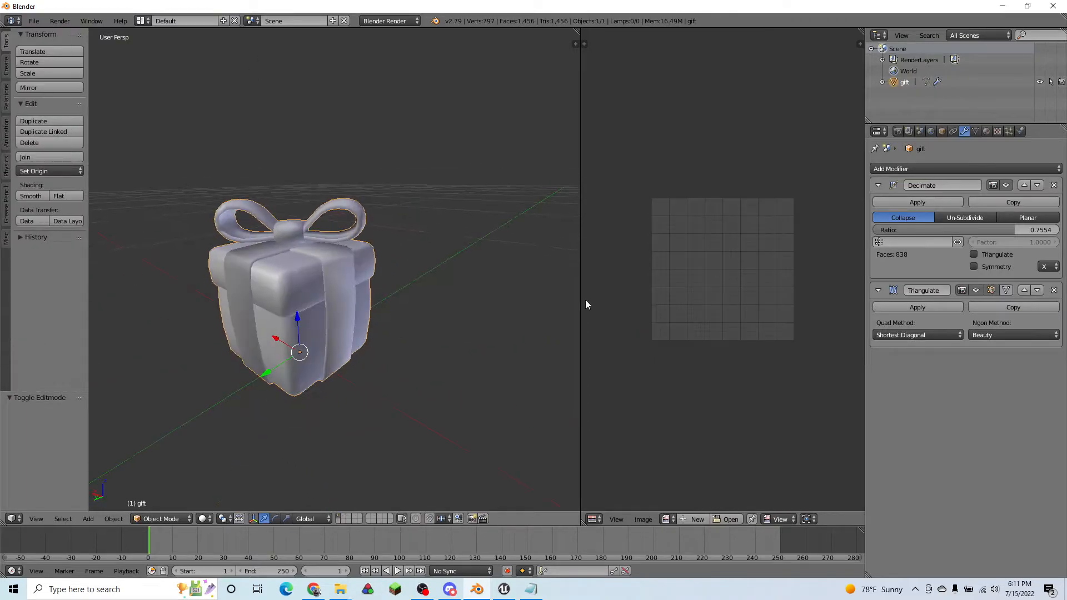
left_click(909, 205)
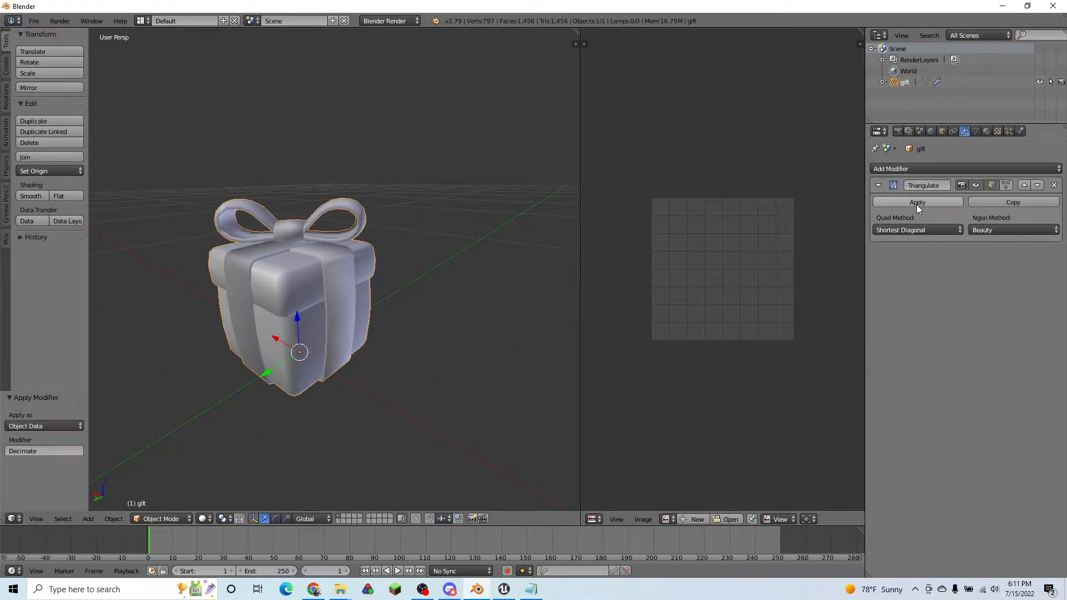
left_click(916, 203)
middle_click_drag(389, 319, 411, 241)
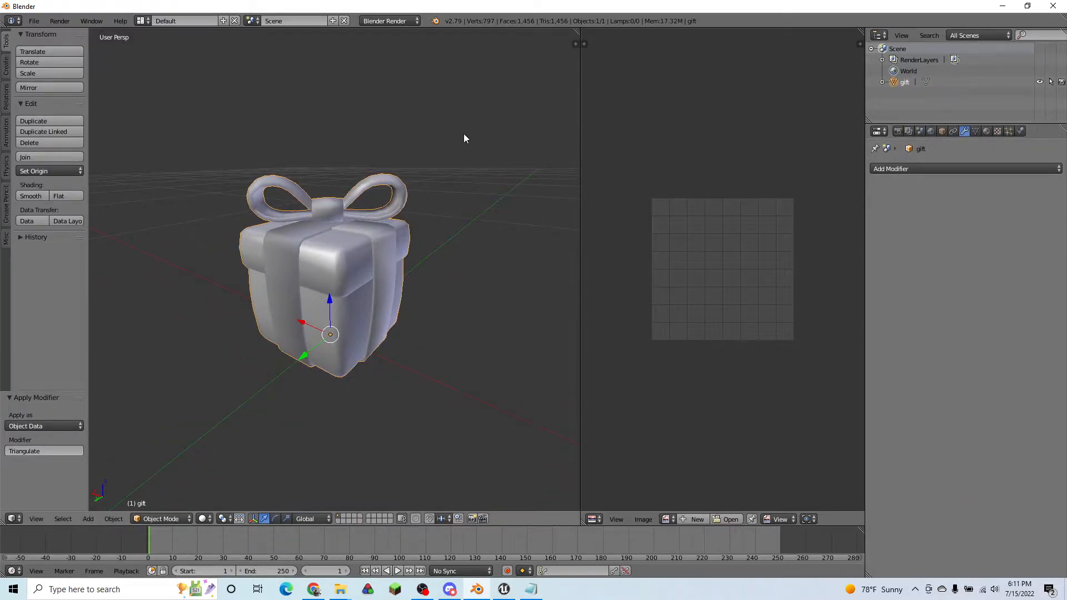
- Compare the gift's vertex and triangle counts with the Notepad targets, then inspect the triangulated mesh in Edit Mode
left_click(530, 589)
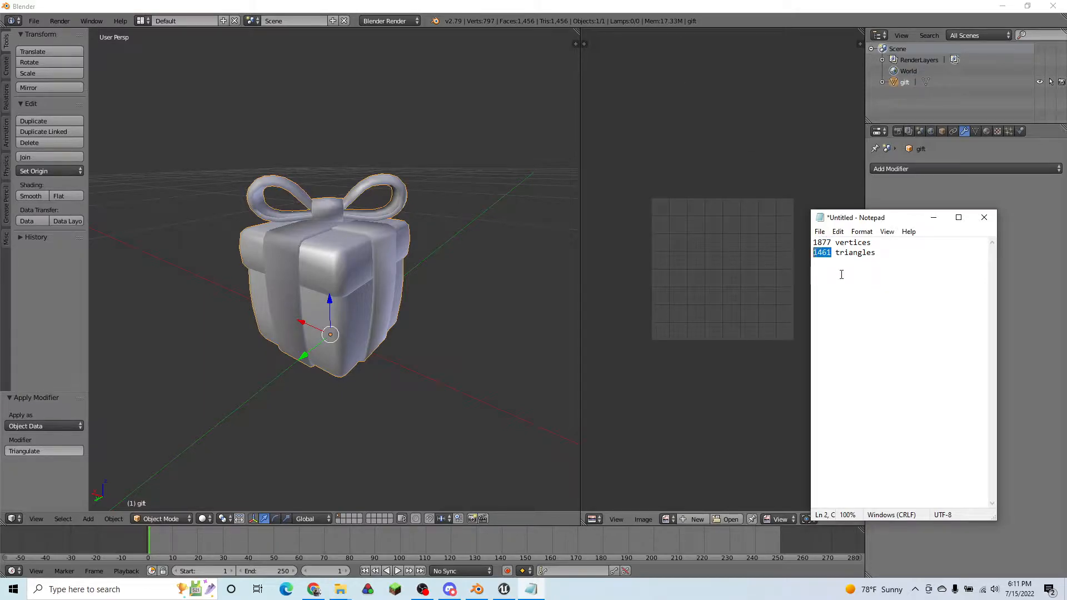
left_click(935, 221)
middle_click_drag(349, 280, 402, 290)
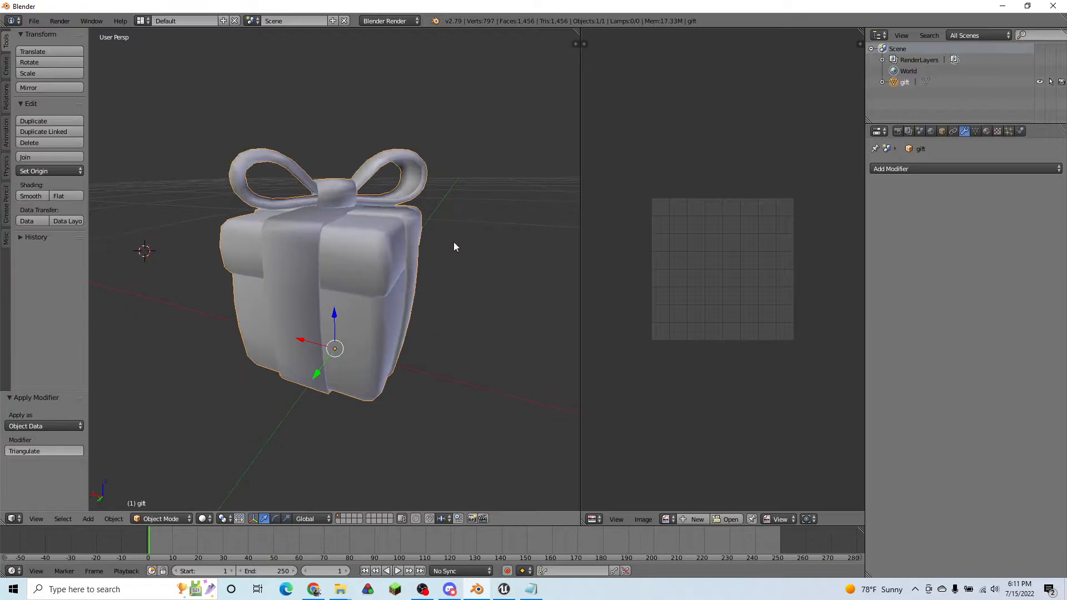
key("Tab")
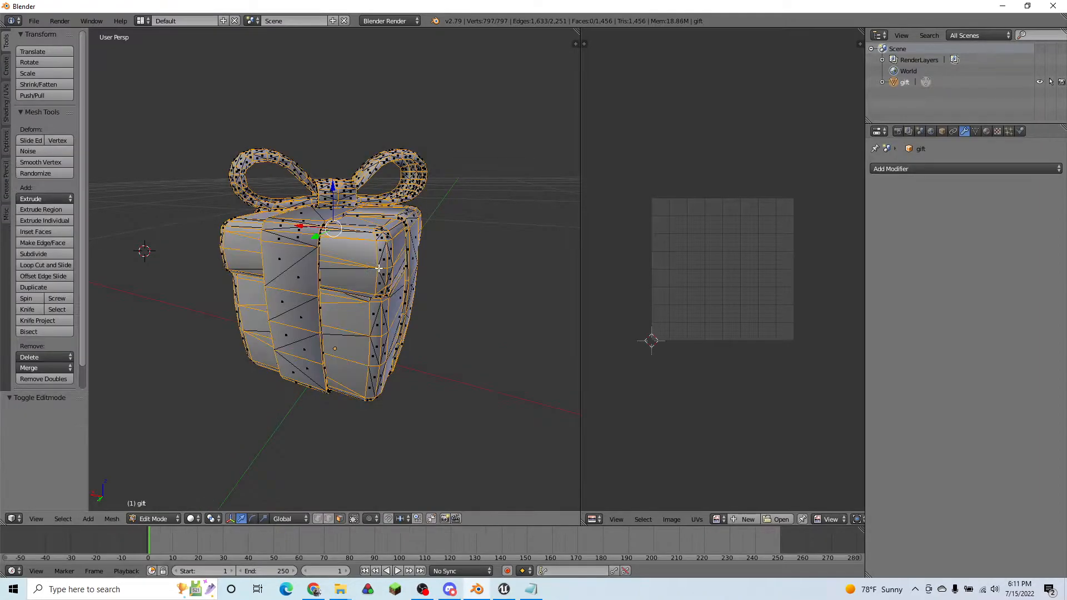
- Select the whole gift mesh to show its UV layout, and widen the UV editor to examine it
key("a")
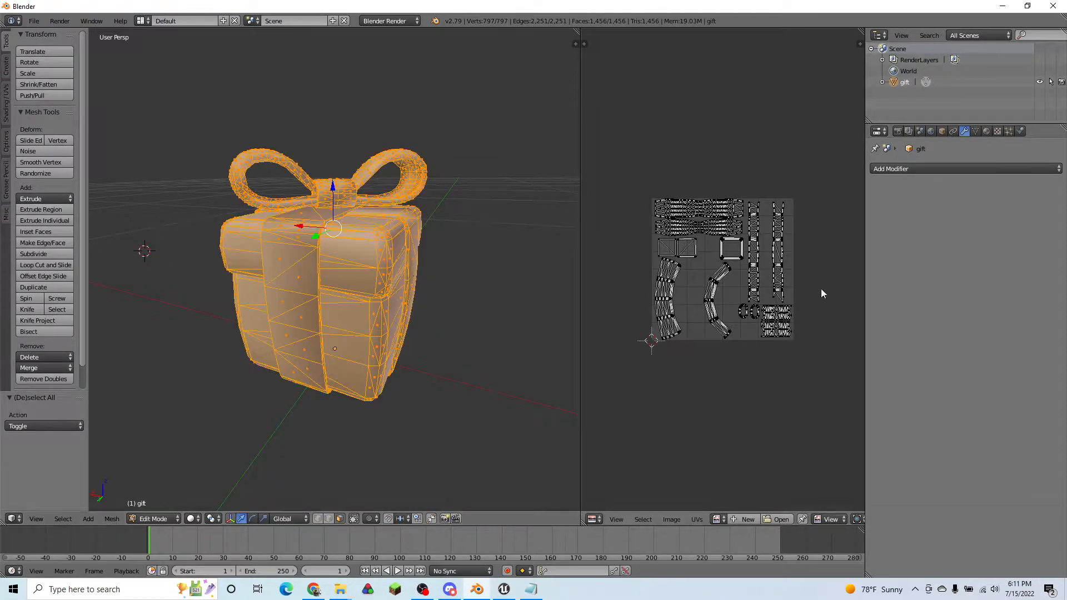
scroll(755, 318, "up", 3)
scroll(755, 323, "down", 1)
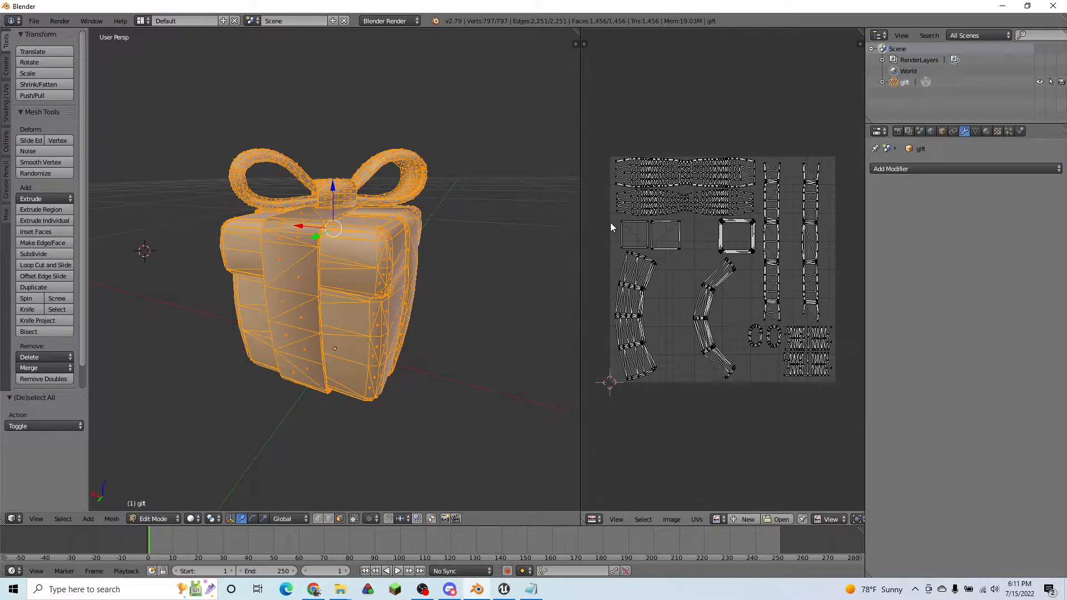
left_click_drag(581, 222, 496, 222)
scroll(714, 266, "up", 2)
scroll(716, 262, "down", 1)
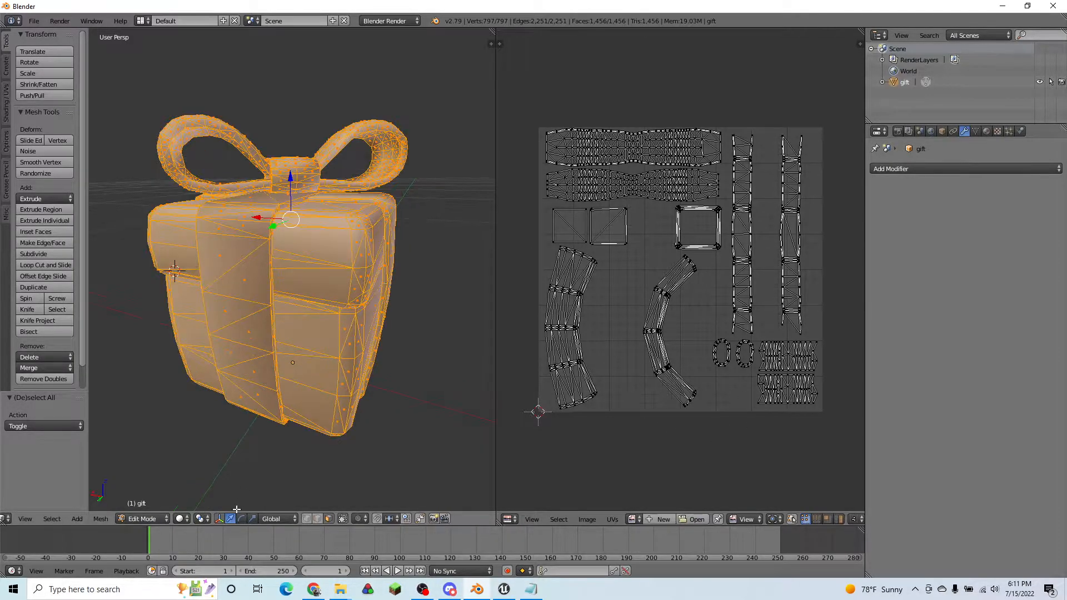
scroll(204, 506, "up", 1)
- Set the viewport shading to Material, return to Object Mode and add a Hemi lamp to light the gift
left_click(200, 520)
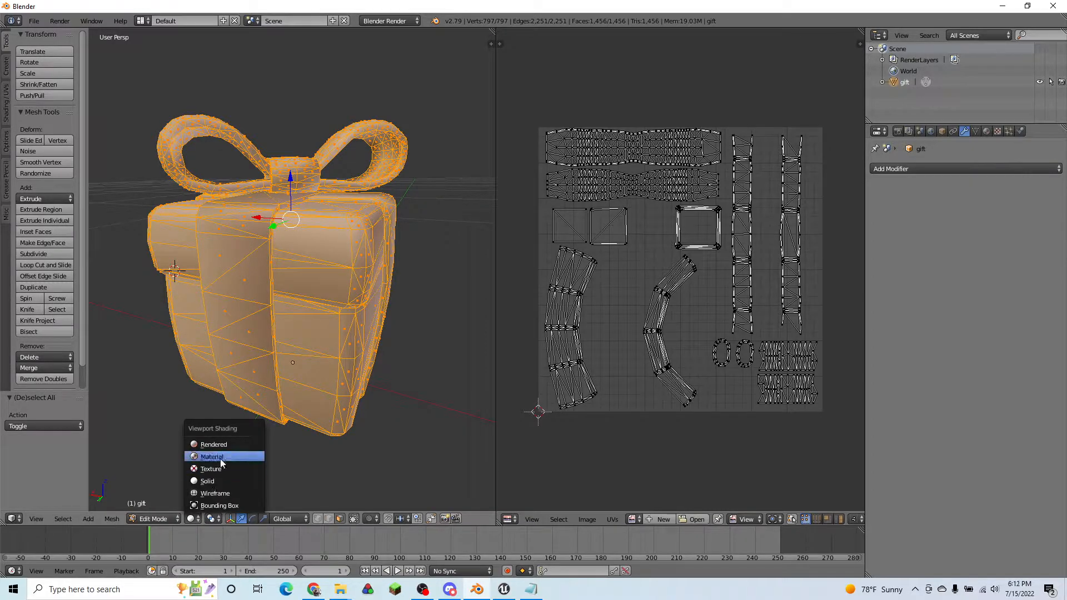
left_click(226, 457)
key("Tab")
scroll(371, 409, "down", 2)
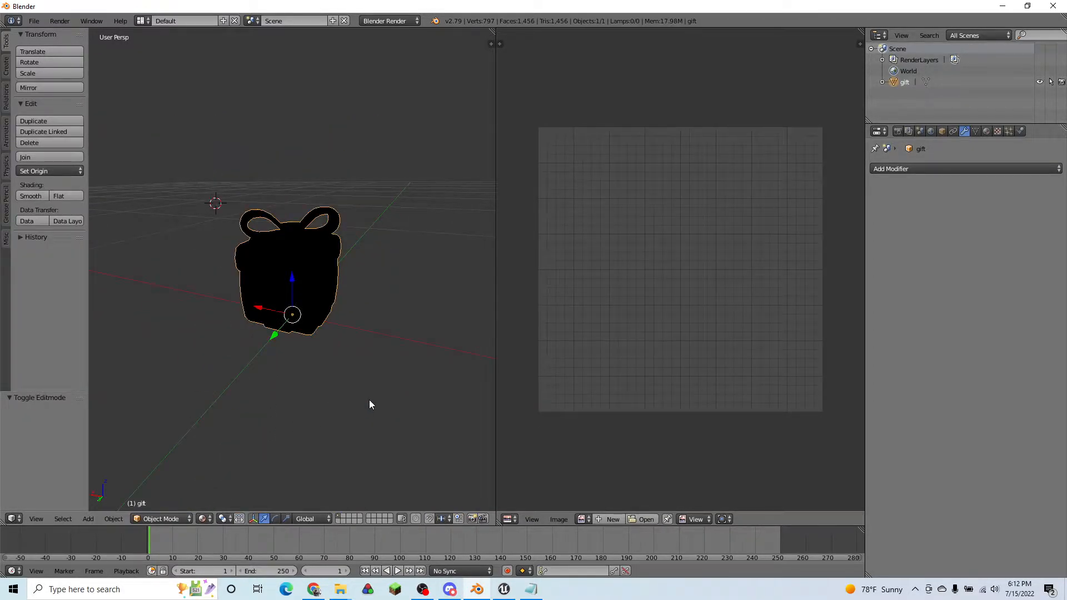
key("shift+a")
mouse_move(355, 526)
left_click(402, 515)
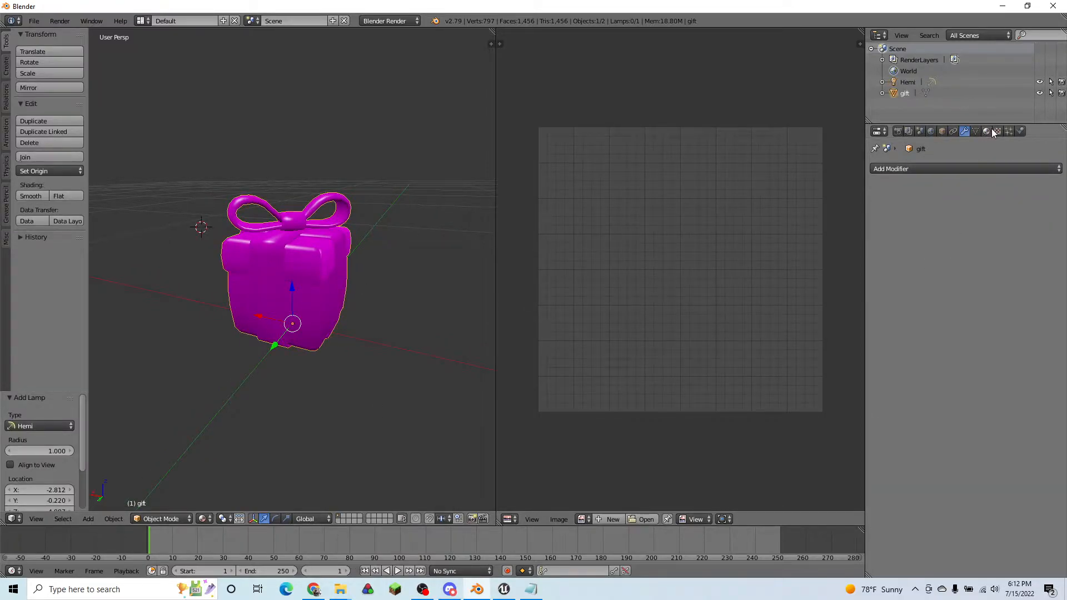
- Remove the cube_diffuse8.png, _normal_tangent.png.001 and gift_rafness.png textures from the gift's material
left_click(997, 131)
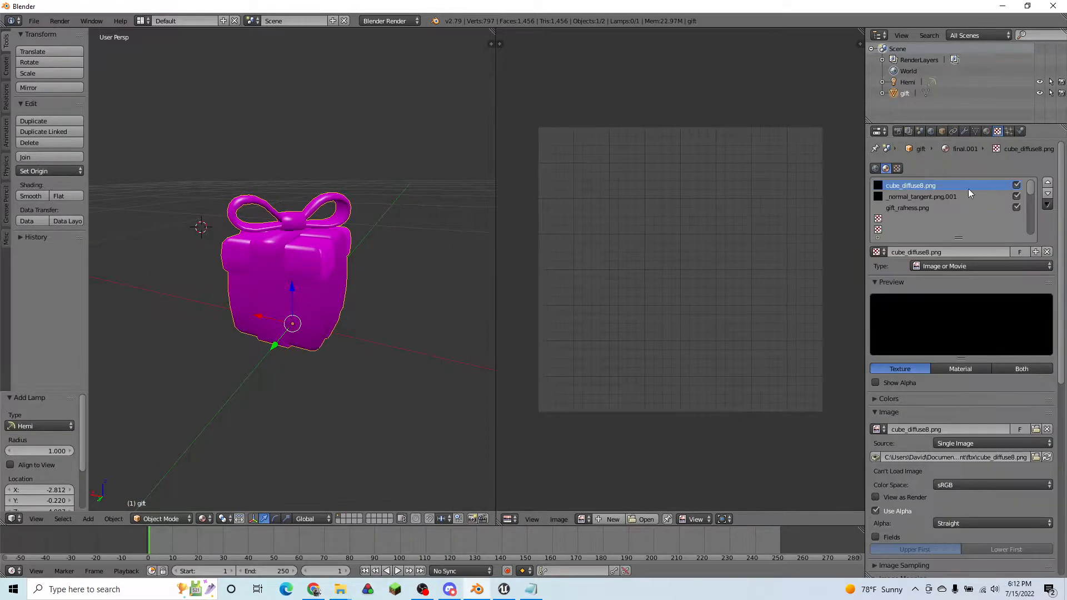
left_click(1047, 252)
left_click(961, 197)
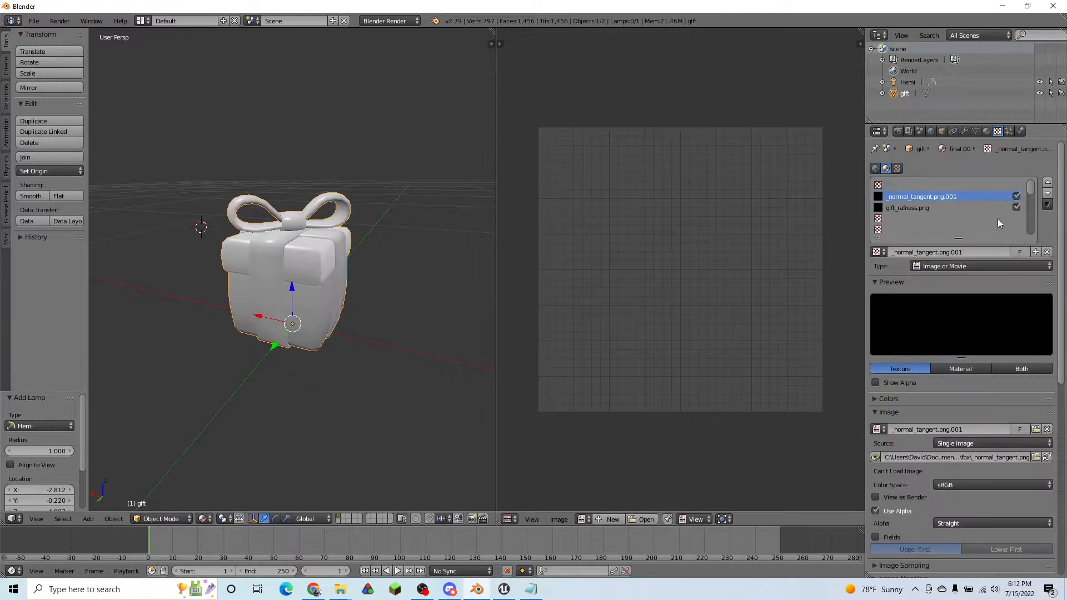
left_click(1047, 251)
left_click(930, 209)
left_click(1047, 251)
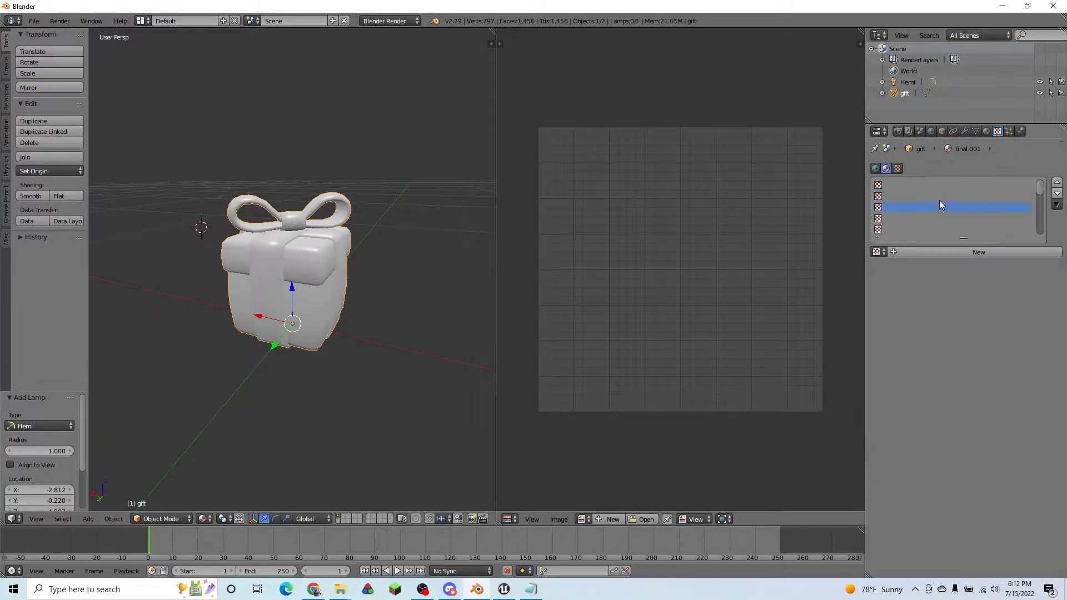
- Create a new texture in the material's first slot and load cube_diffuse.png from the Present texture folder into it
left_click(912, 186)
left_click(941, 252)
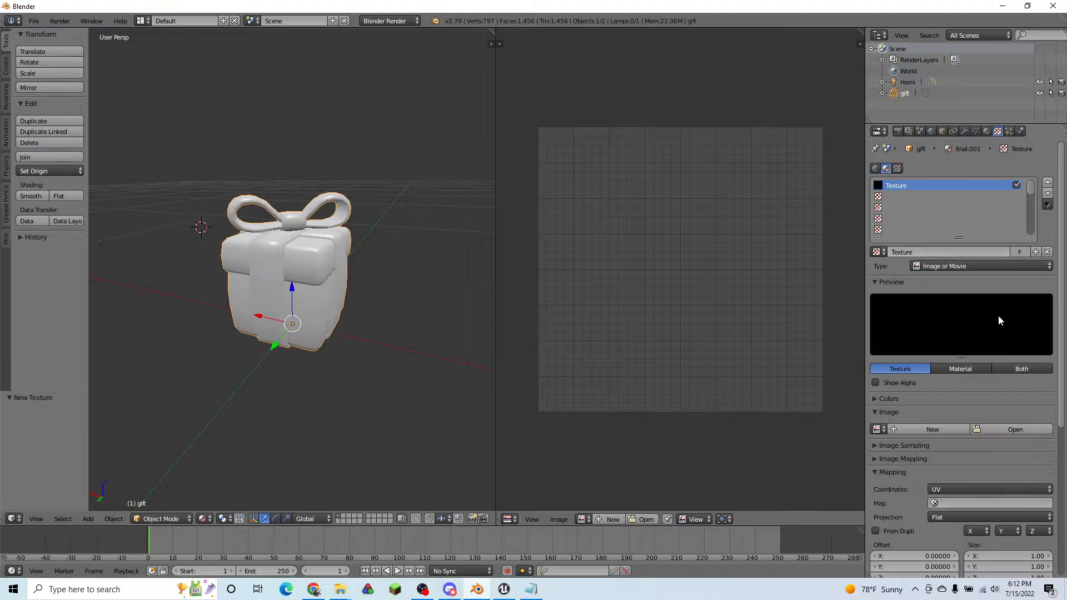
left_click(1014, 430)
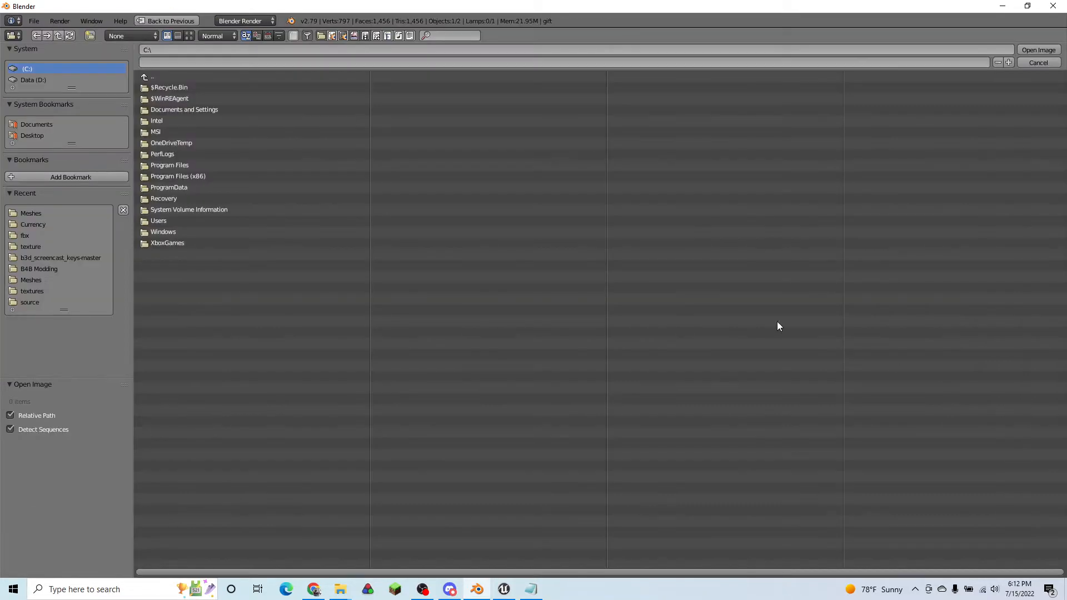
left_click(39, 213)
left_click(51, 225)
left_click(180, 100)
left_click(179, 99)
double_click(220, 100)
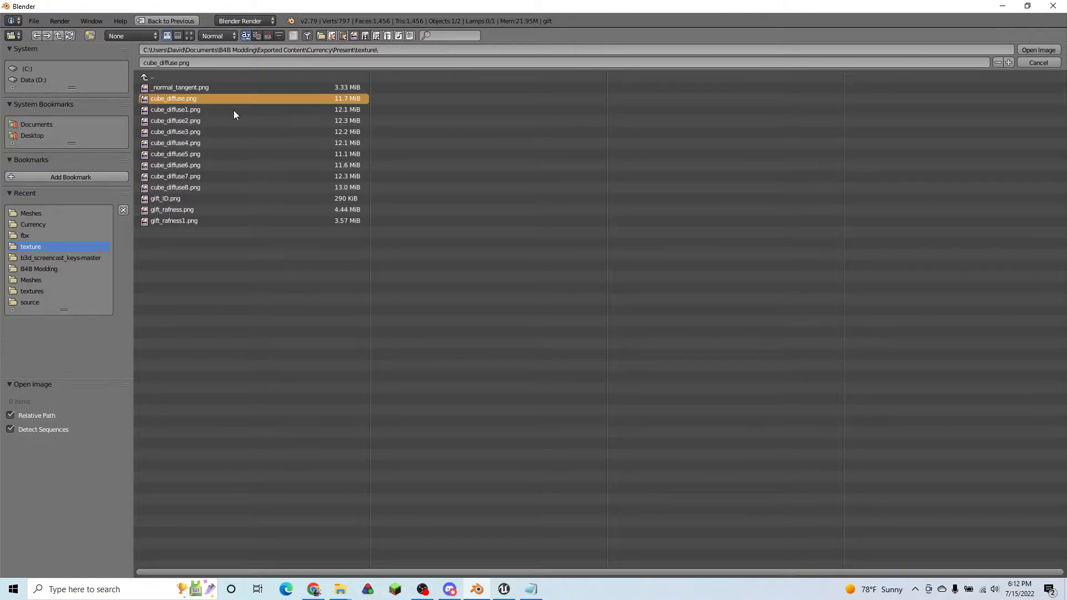
- Enter Edit Mode on the gift and open cube_diffuse.png behind its UV layout
middle_click_drag(337, 303, 322, 272)
key("Tab")
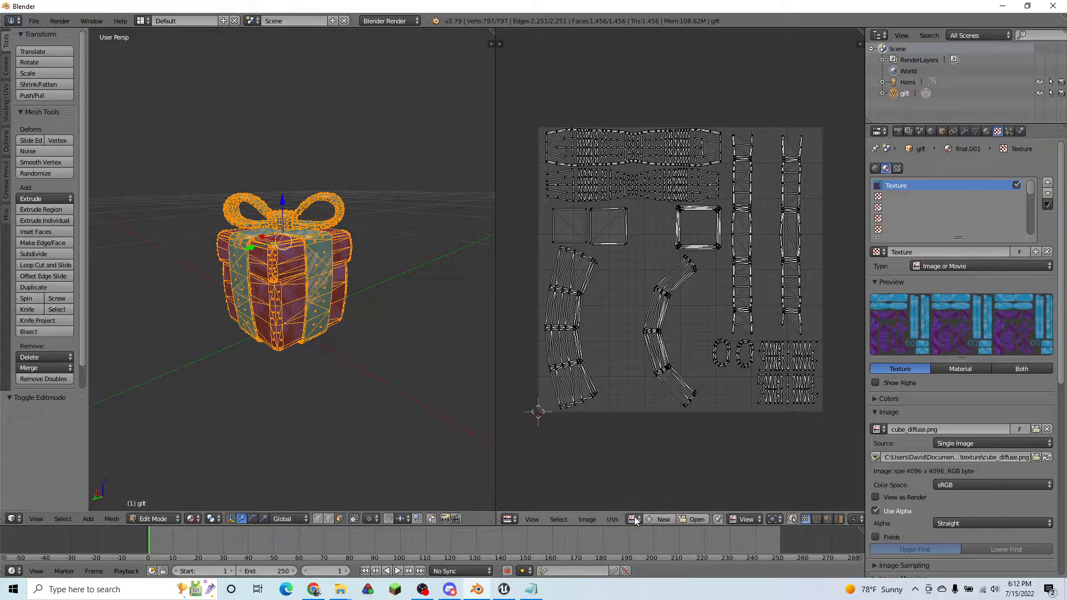
left_click(689, 518)
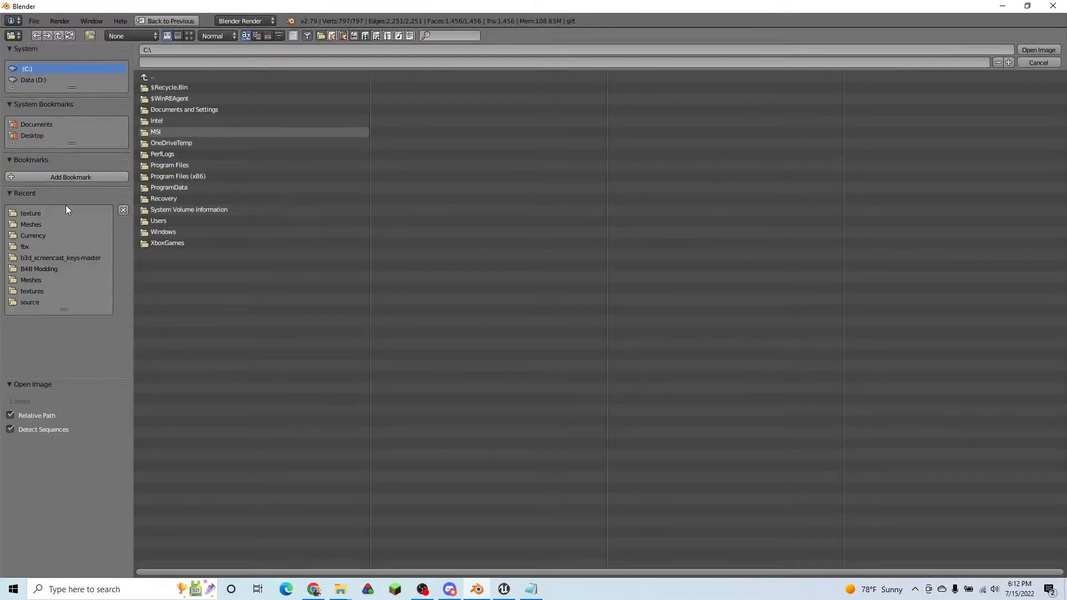
left_click(37, 215)
double_click(193, 99)
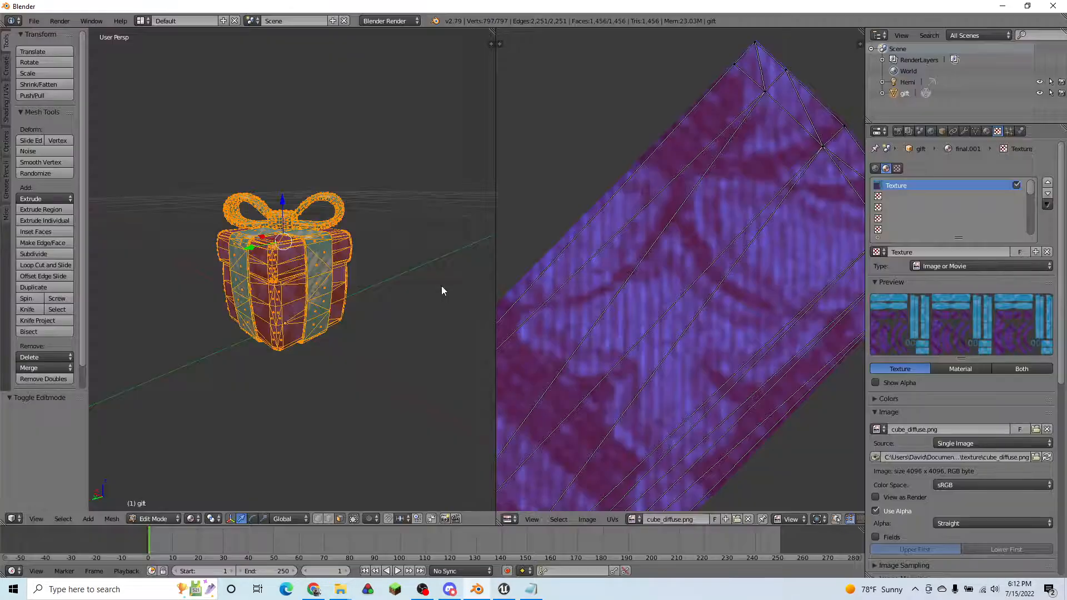
- Examine how the gift's UV islands line up with the purple wrapping and blue ribbon areas of cube_diffuse.png
scroll(731, 368, "down", 8)
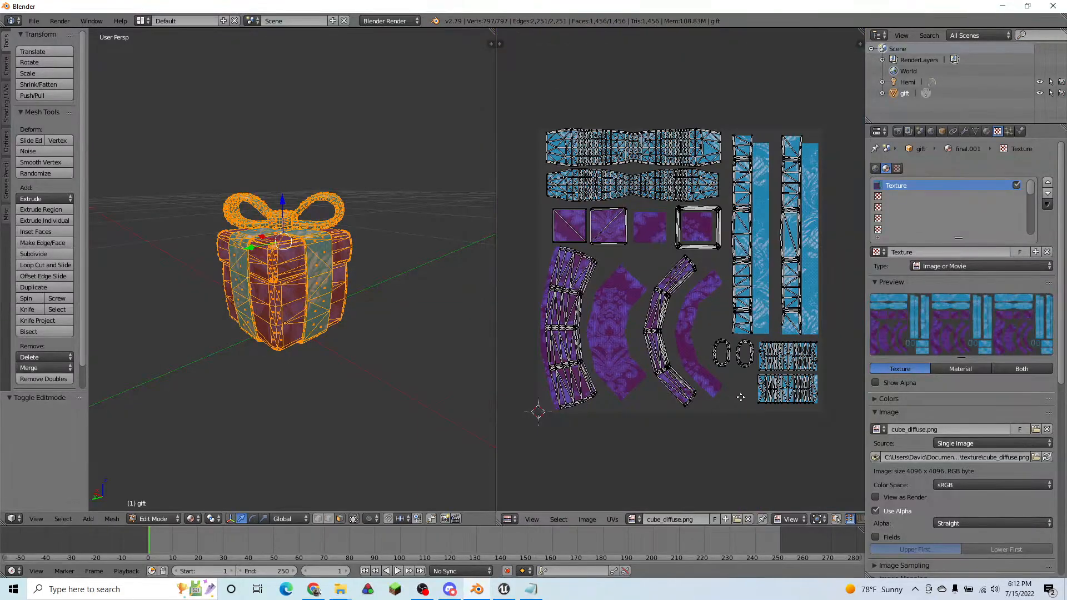
scroll(749, 335, "up", 2)
middle_click_drag(518, 324, 752, 279)
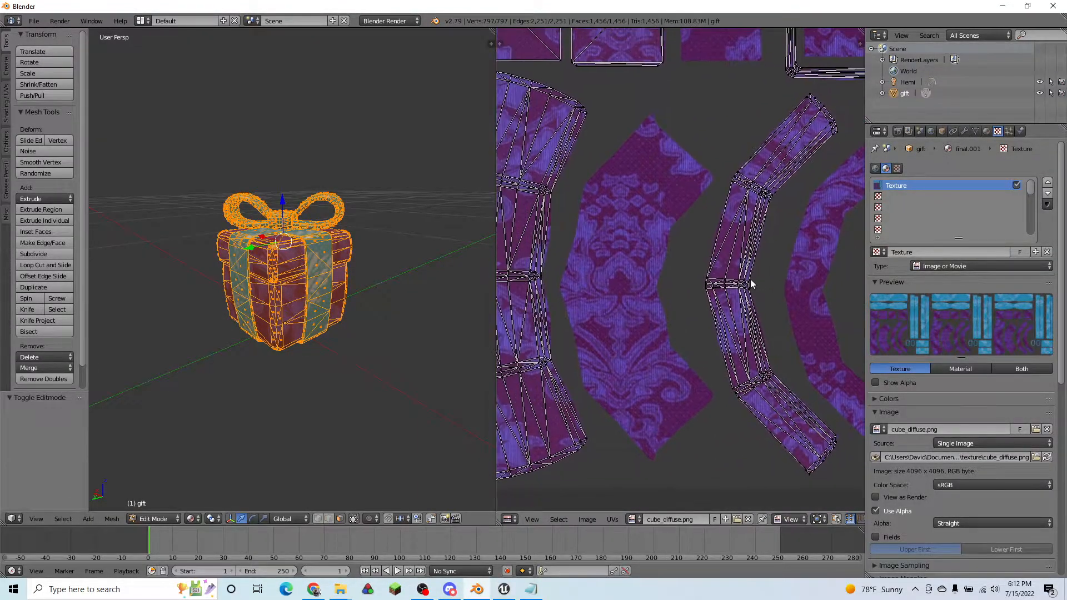
scroll(752, 279, "down", 2)
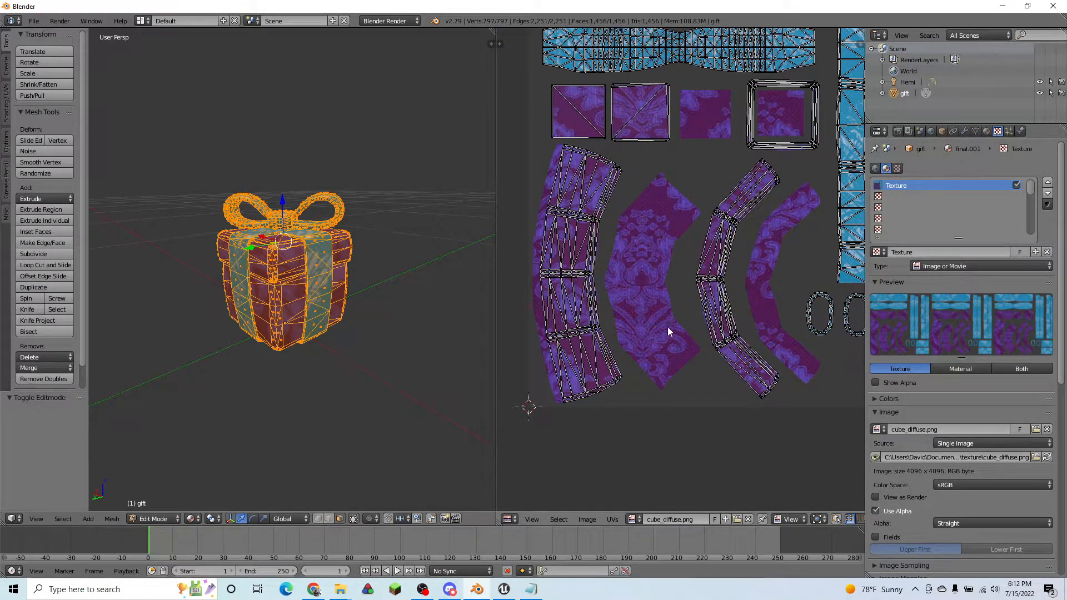
middle_click_drag(748, 183, 611, 290)
middle_click_drag(781, 268, 708, 308)
scroll(692, 272, "up", 2)
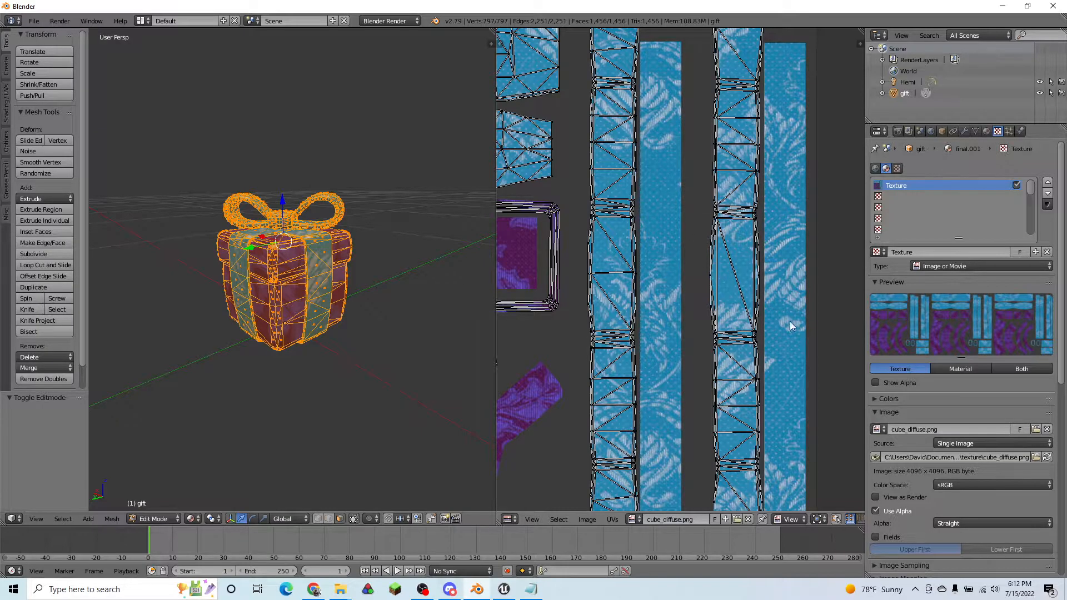
scroll(660, 358, "down", 3)
middle_click_drag(617, 387, 733, 321)
scroll(732, 321, "down", 1)
scroll(271, 311, "up", 2)
- Return to Object Mode and merge the UV editor area into the 3D view to inspect the textured gift
middle_click_drag(271, 310, 312, 268)
key("Tab")
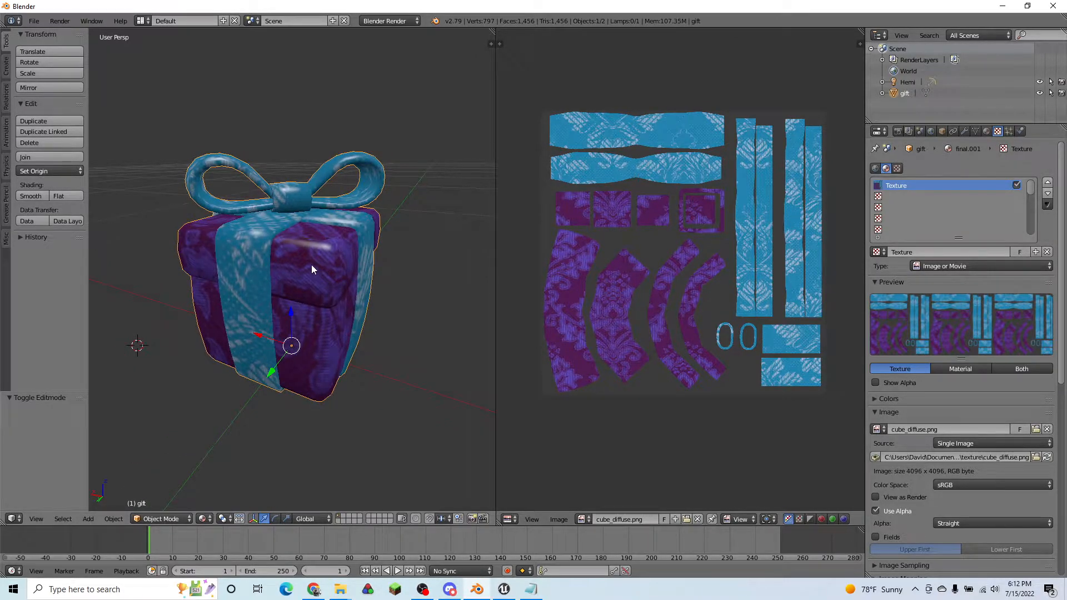
left_click_drag(491, 31, 511, 116)
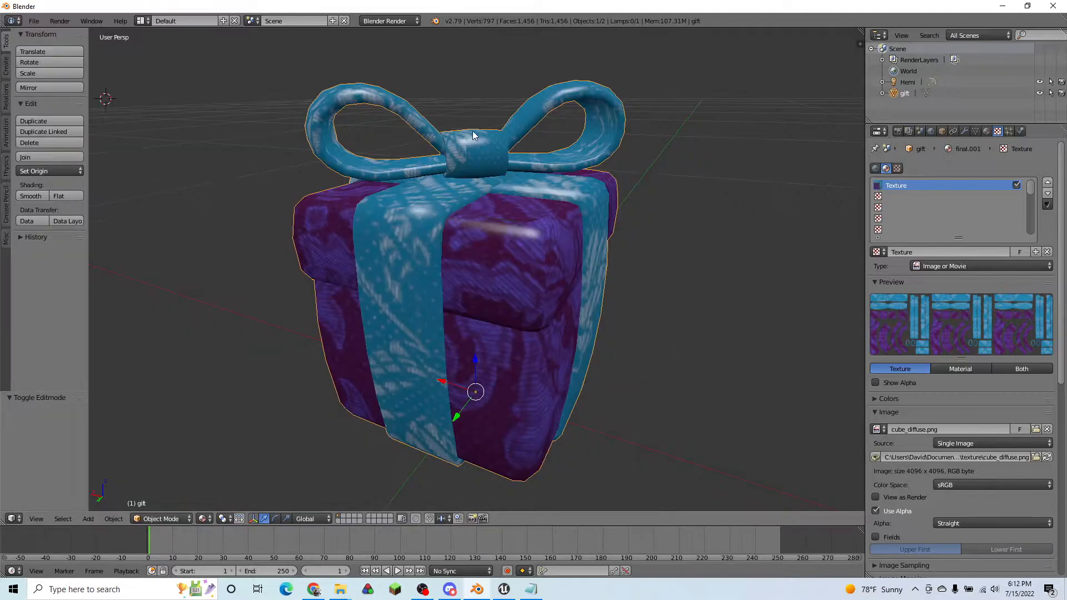
scroll(581, 321, "down", 4)
middle_click_drag(608, 338, 558, 323)
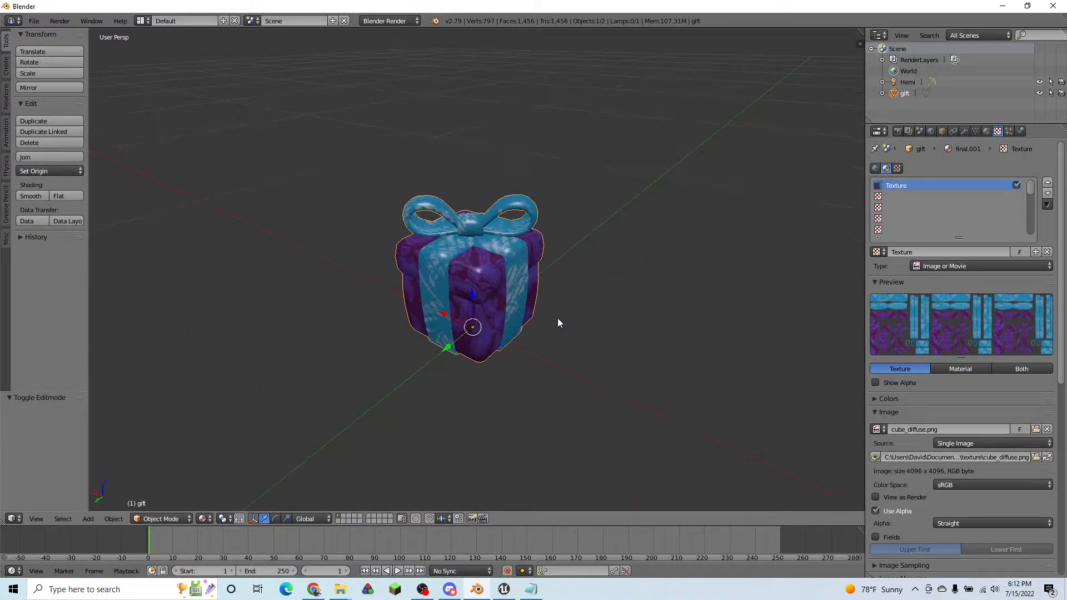
- Export the scene as FBX, overwriting Gift.fbx in the Exported Content Currency folder
left_click(39, 24)
mouse_move(70, 241)
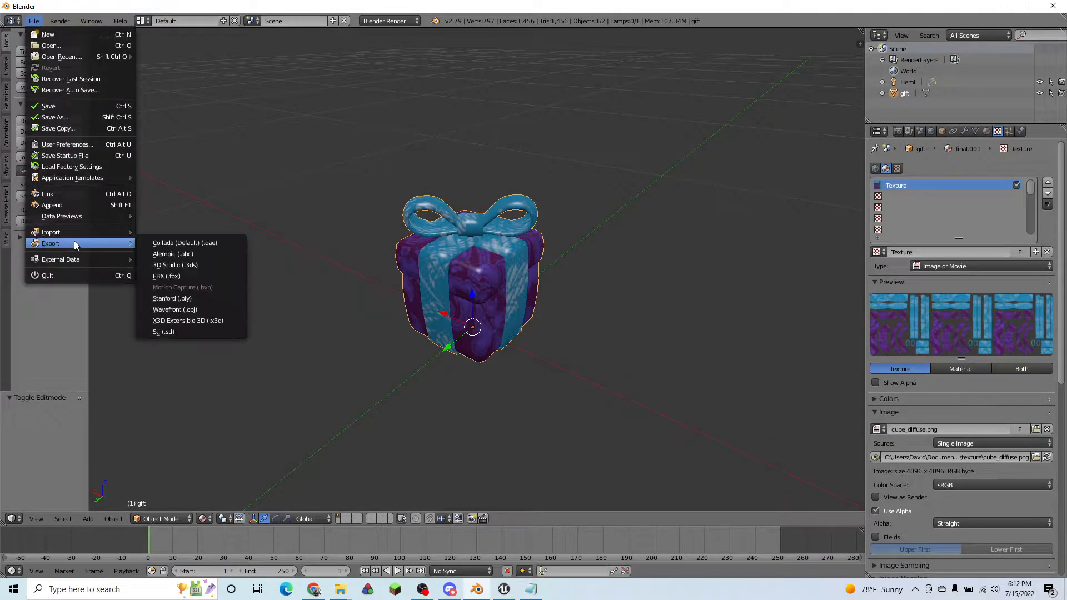
left_click(218, 277)
left_click(34, 214)
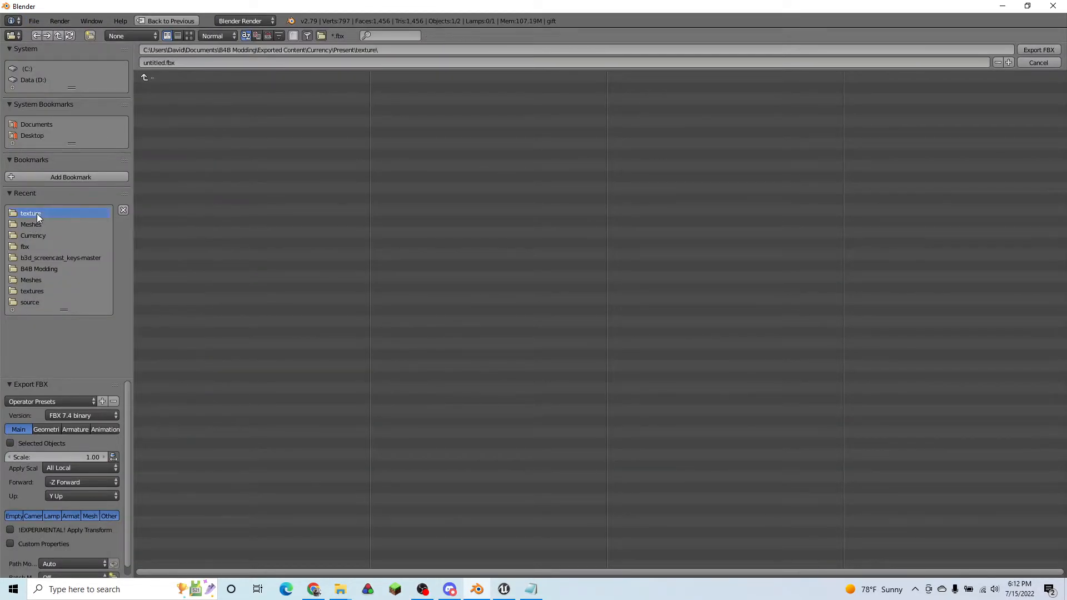
left_click(185, 78)
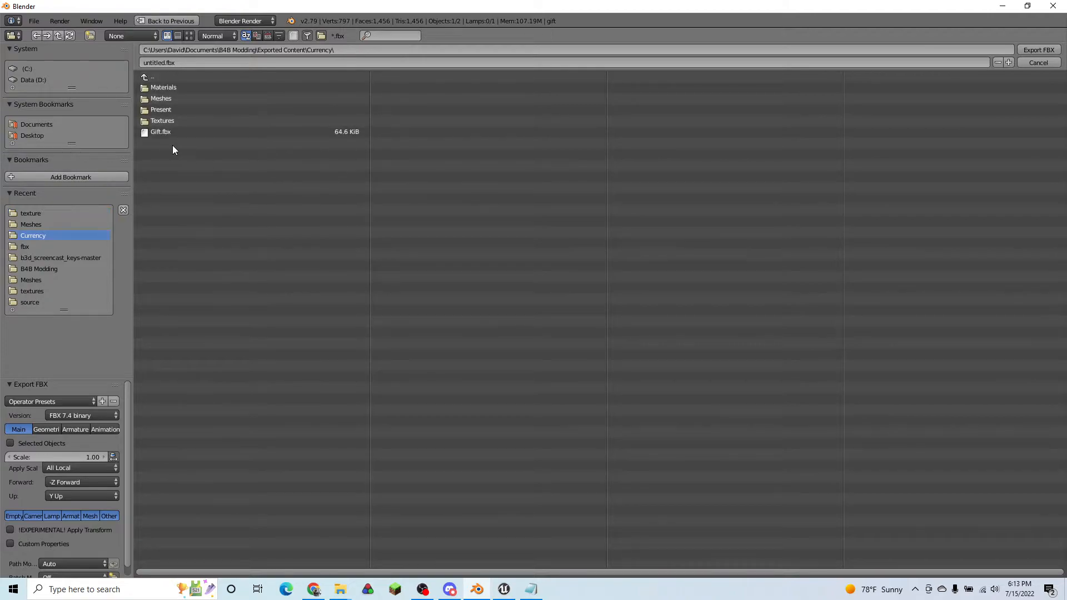
left_click(183, 134)
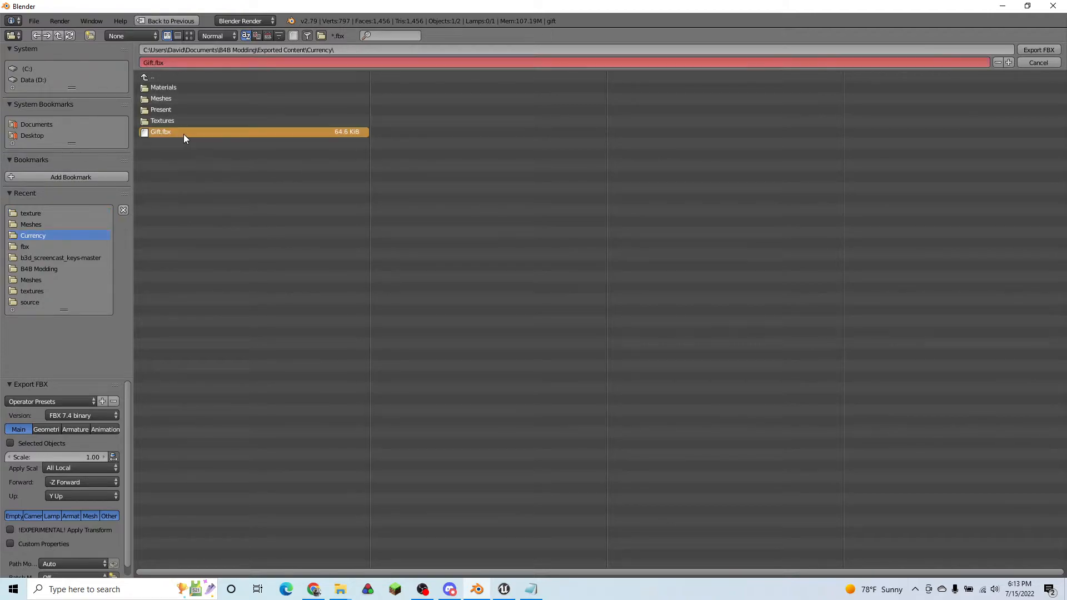
left_click(1044, 50)
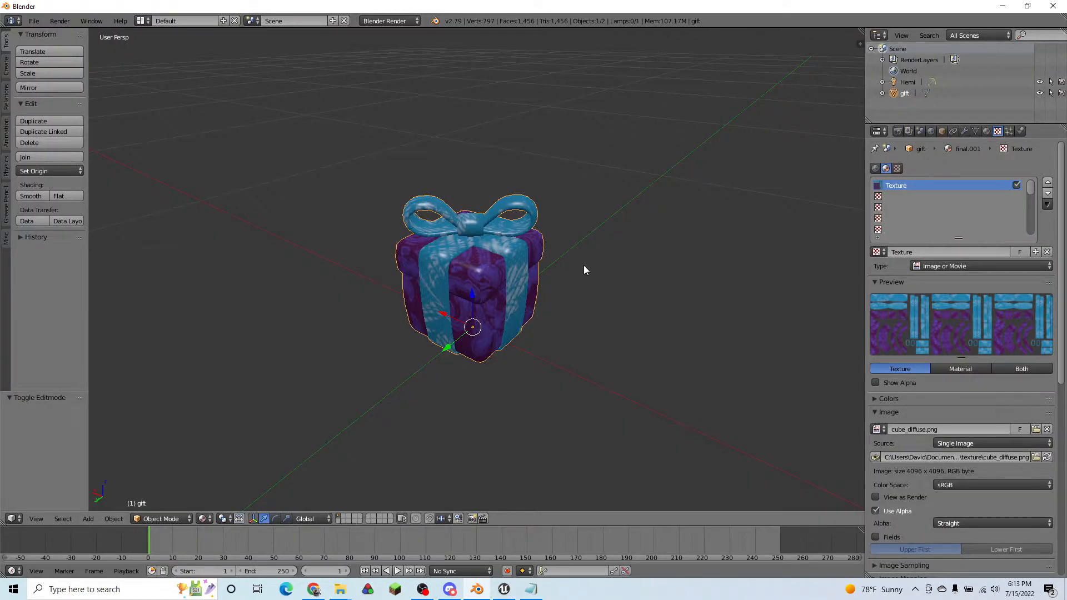
- Minimise Blender, switch to the B4BAssets project in Unreal Editor and look inside its Items folder
left_click(1003, 8)
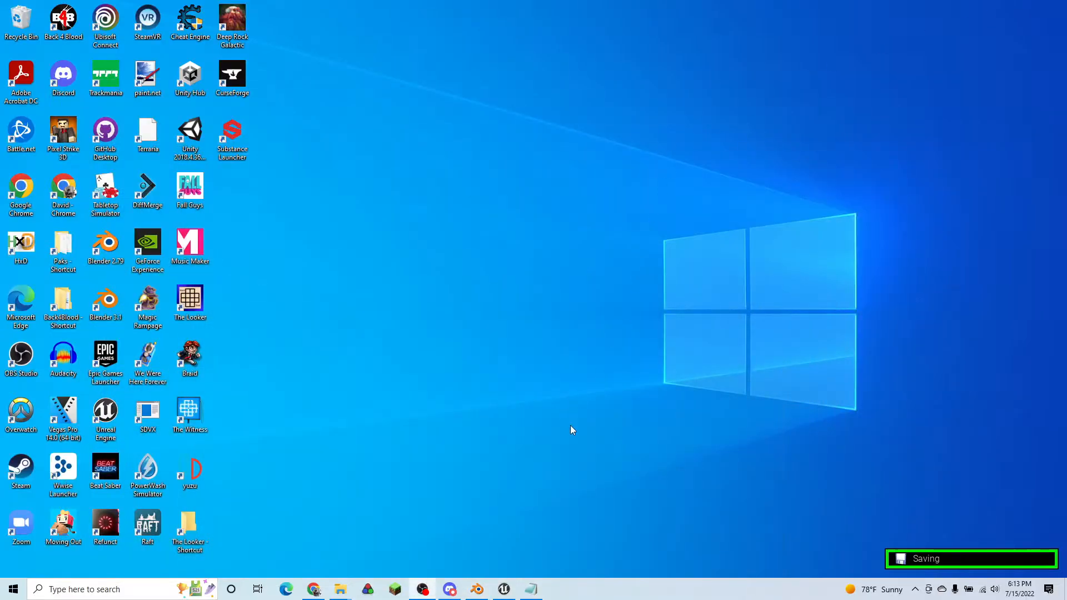
left_click(504, 590)
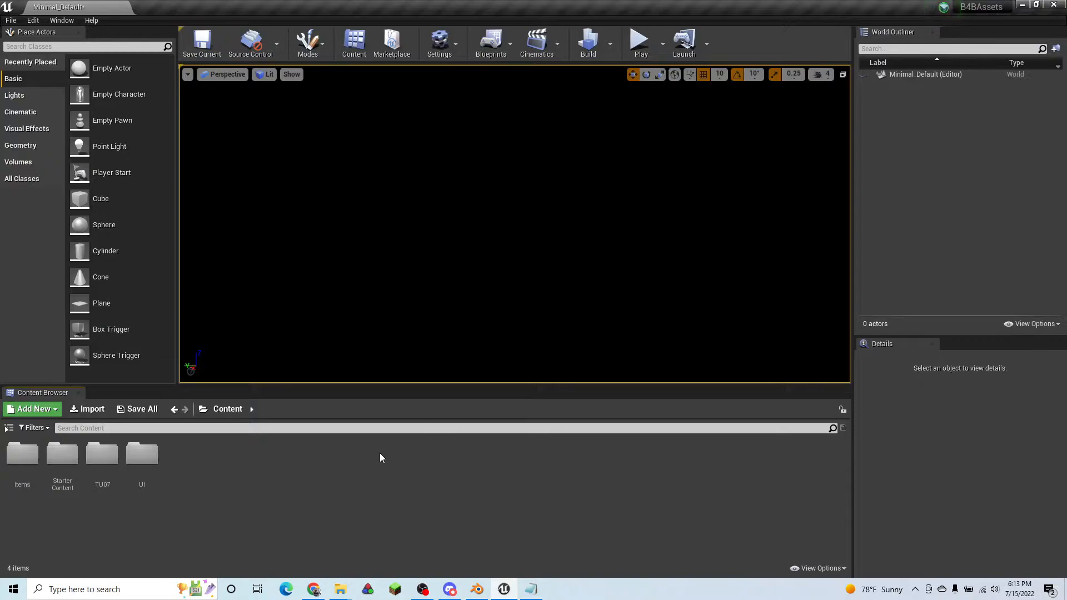
double_click(21, 465)
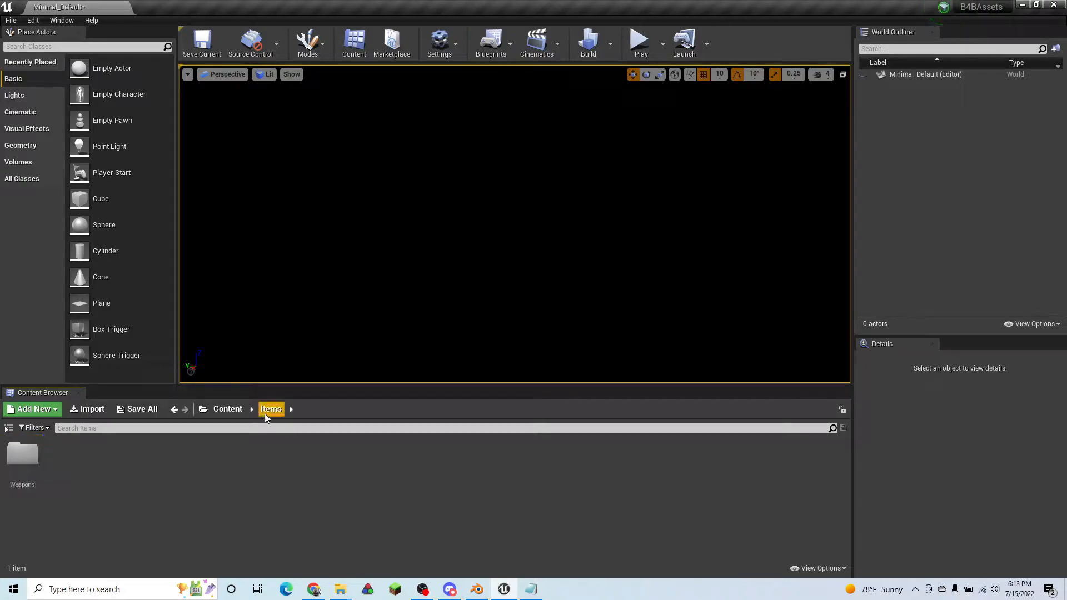
left_click(175, 409)
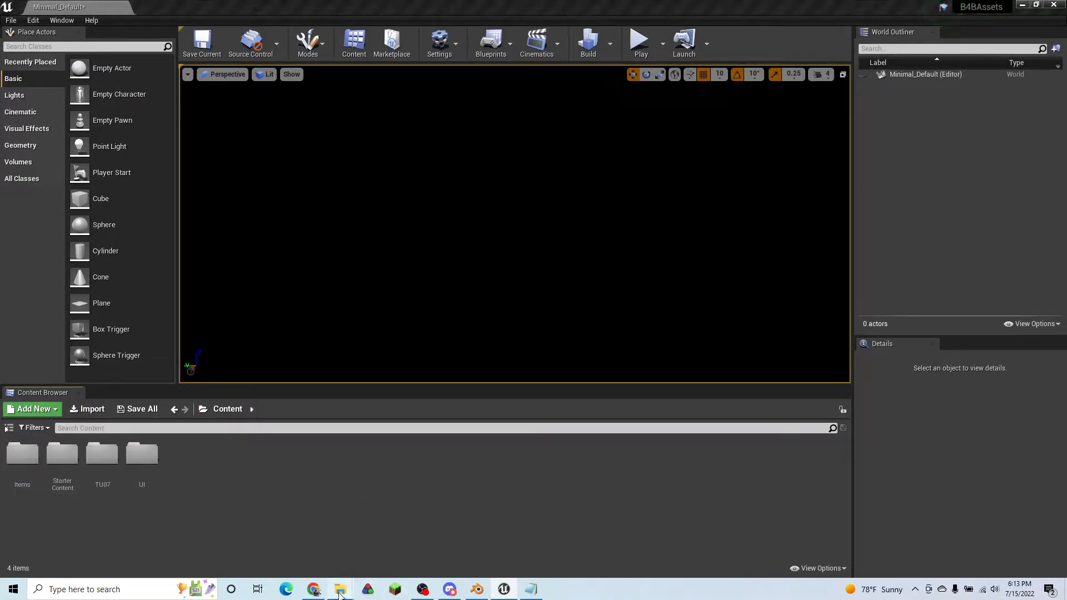
- Check the extracted Currency folder's path and subfolders in File Explorer, then return to Unreal Editor
mouse_move(340, 589)
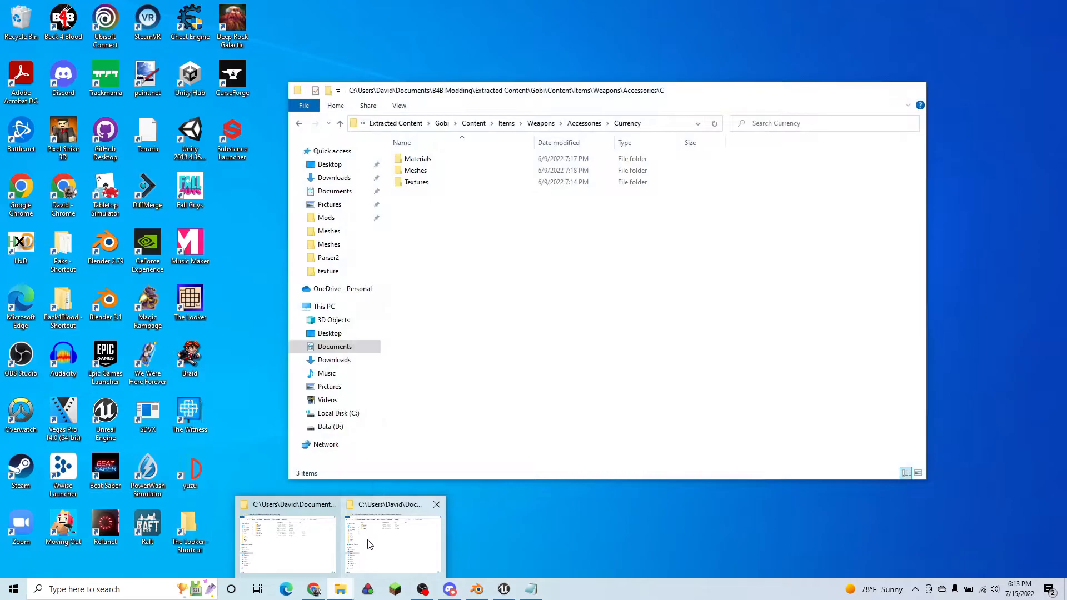
left_click(370, 545)
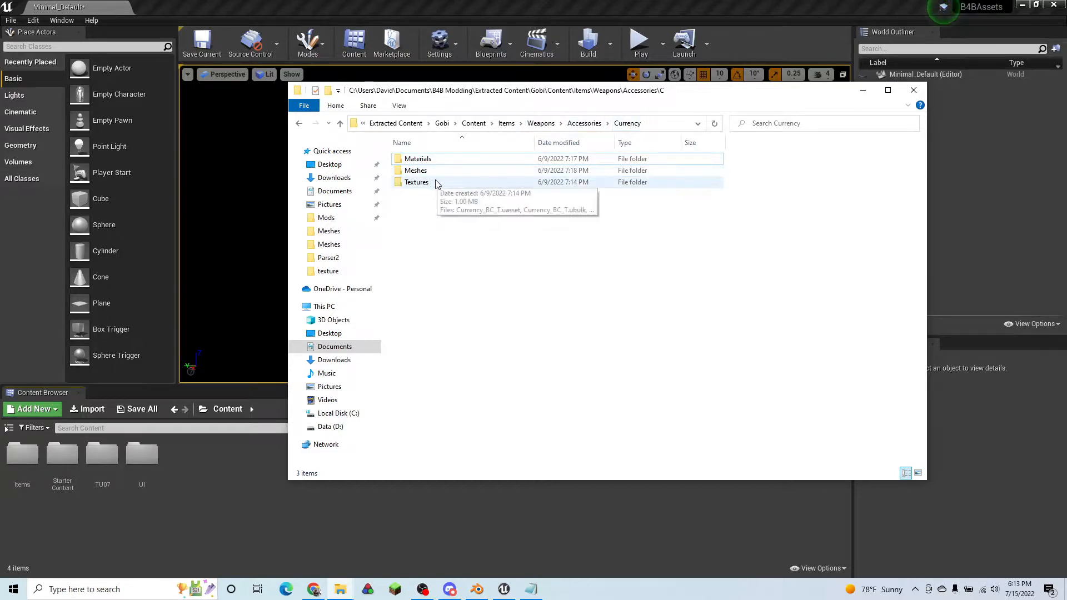
double_click(417, 183)
left_click(85, 512)
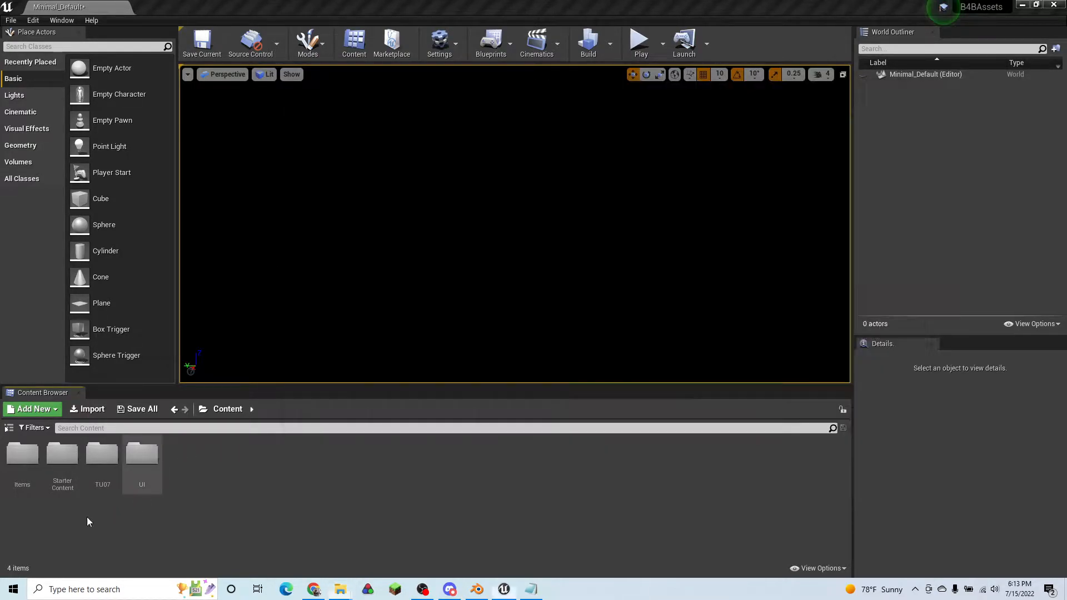
- Open the Textures folder inside Items/Weapons/Accessories/Currency in the Content Browser
double_click(22, 453)
double_click(23, 453)
double_click(23, 453)
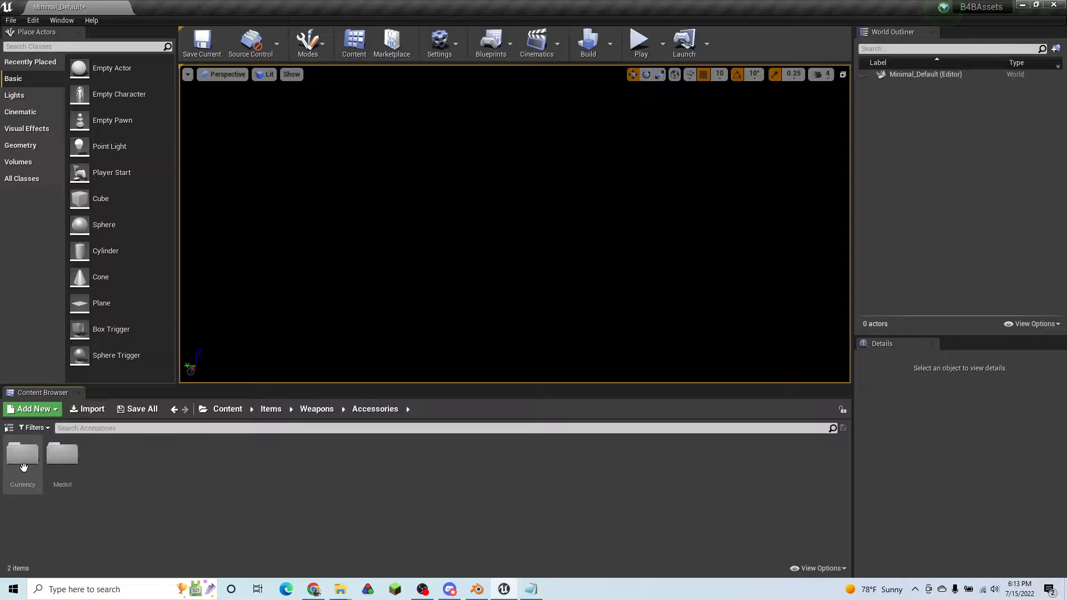
double_click(22, 453)
double_click(22, 453)
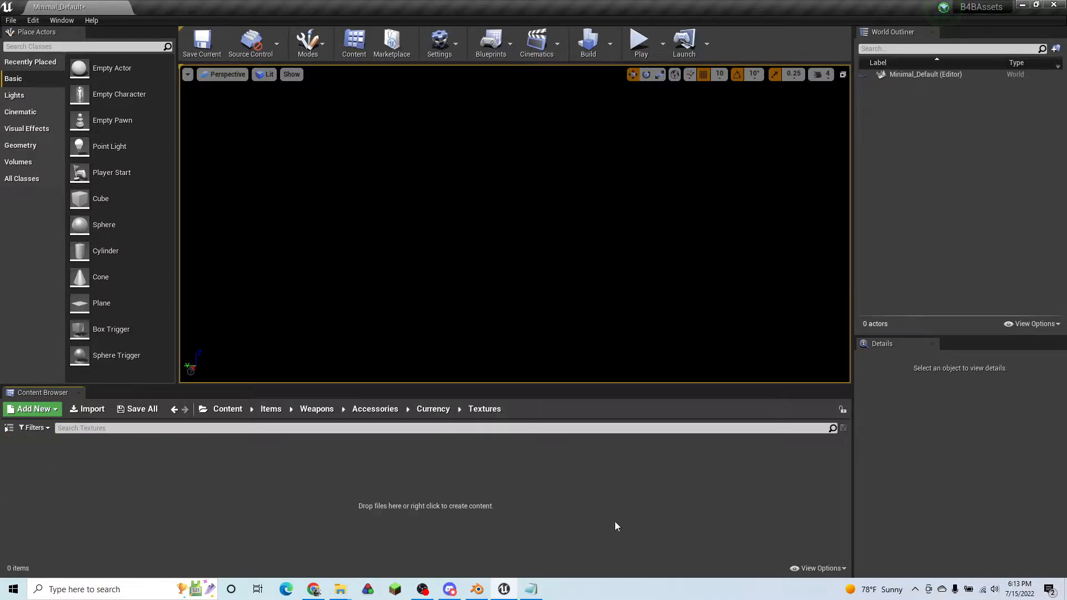
- Import Currency_BC_T.tga, Currency_N_T.tga and Currency_PBR_T.tga from the Exported Content Currency Textures folder into the project's Currency Textures folder
mouse_move(340, 589)
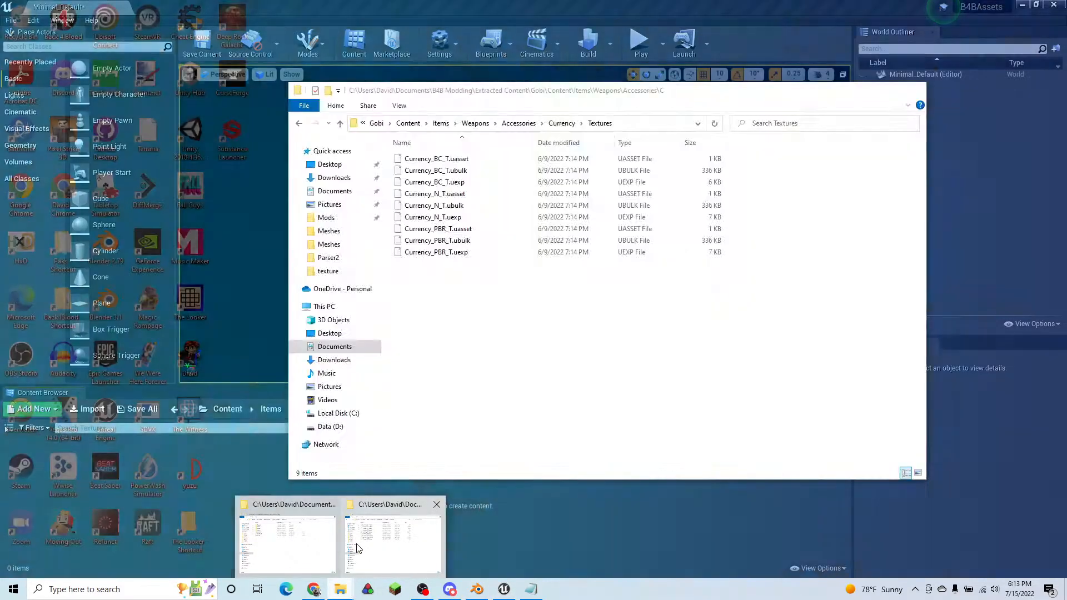
left_click(368, 543)
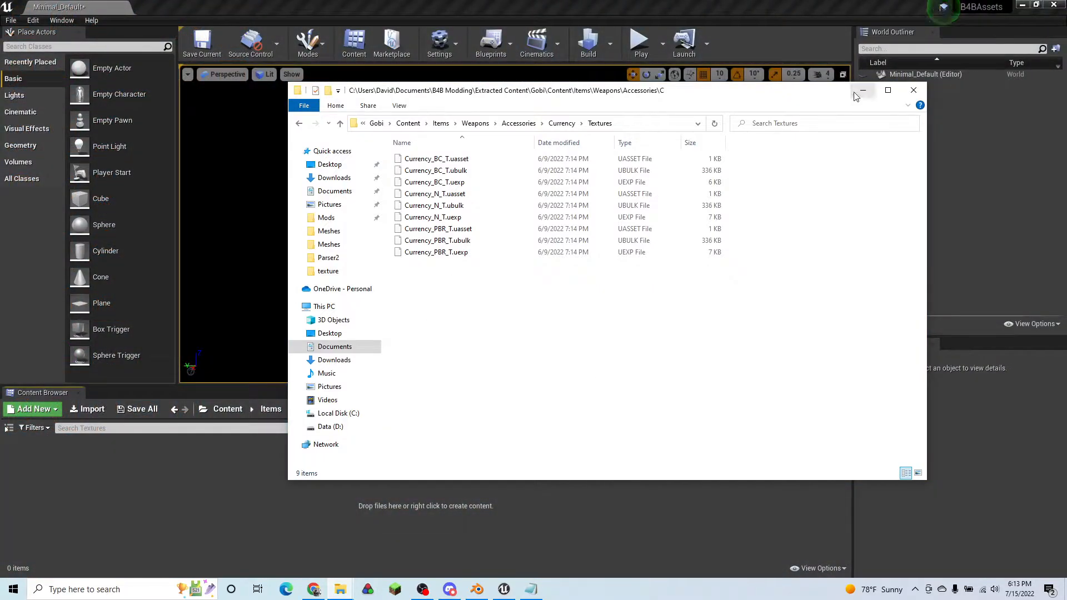
mouse_move(340, 589)
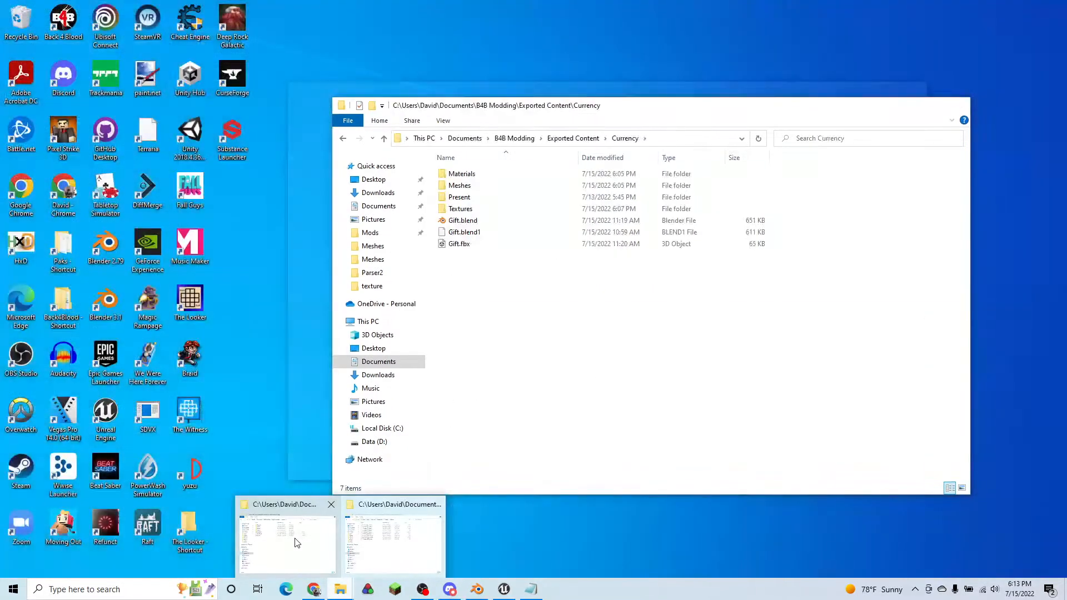
left_click(300, 543)
double_click(460, 209)
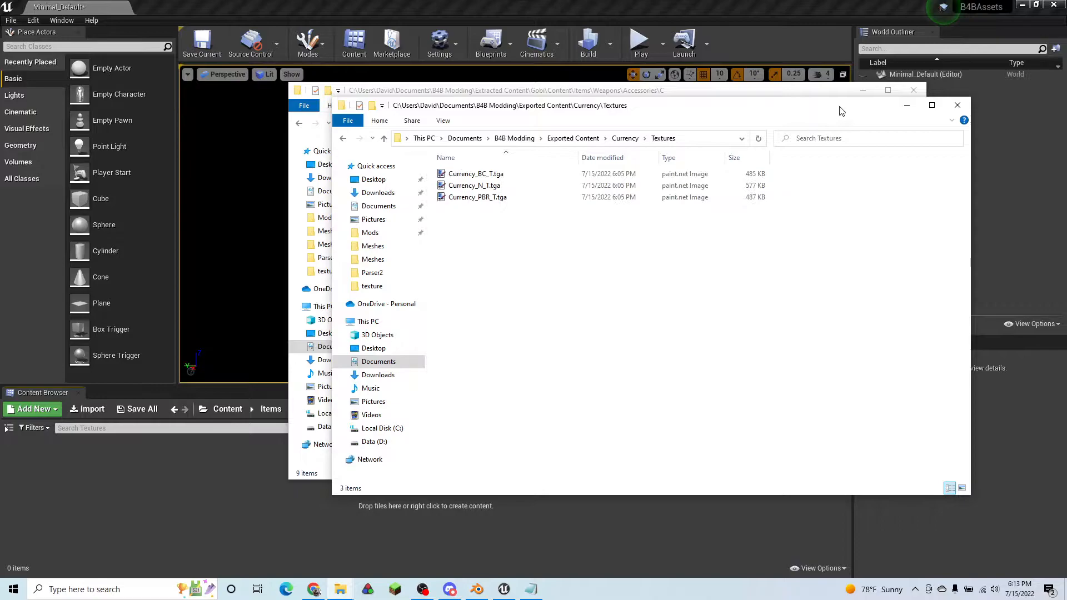
left_click_drag(524, 264, 116, 484)
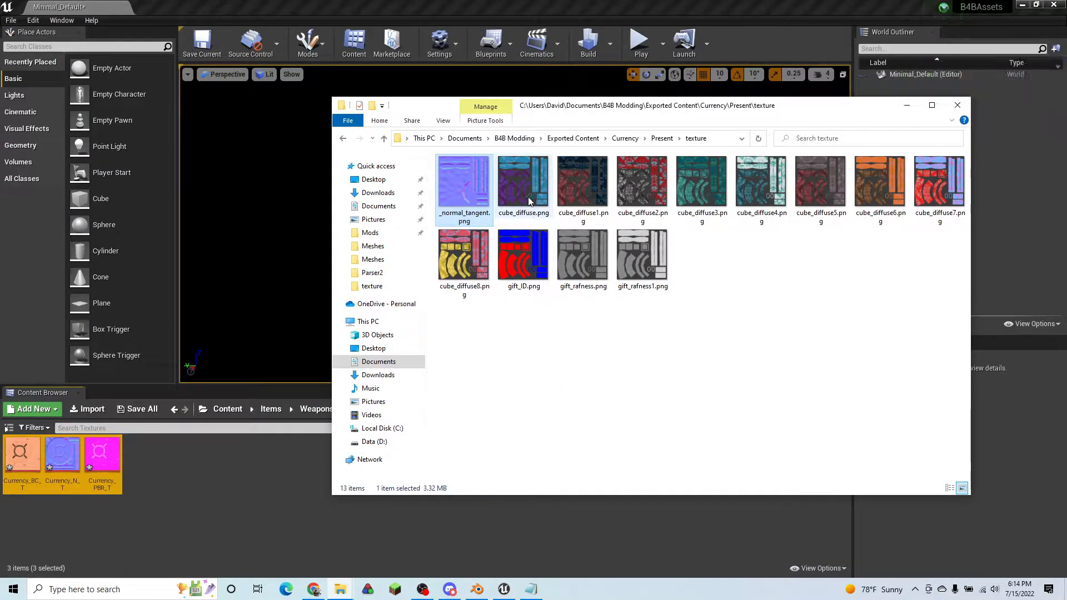
- Open the gift's cube_diffuse.png and _normal_tangent.png plus the three imported Currency textures in paint.net for editing
double_click(472, 195)
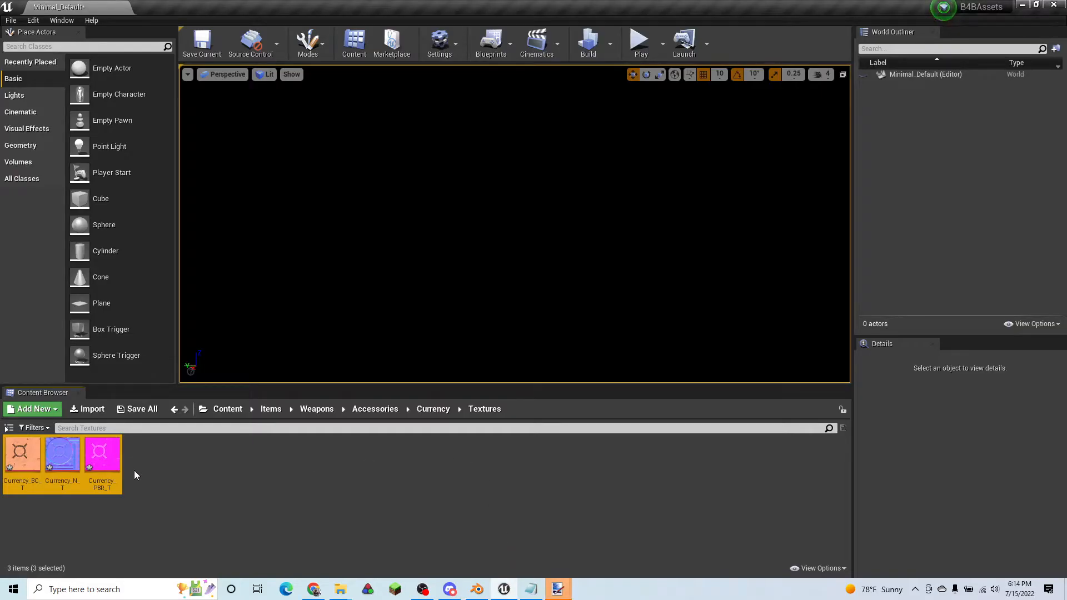
right_click(64, 455)
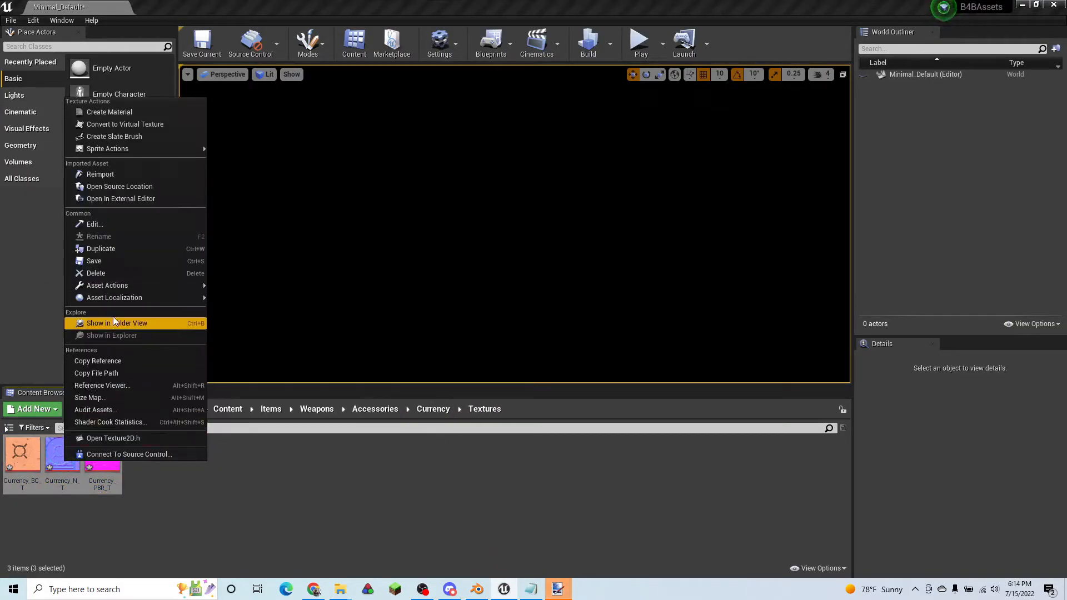
left_click(118, 198)
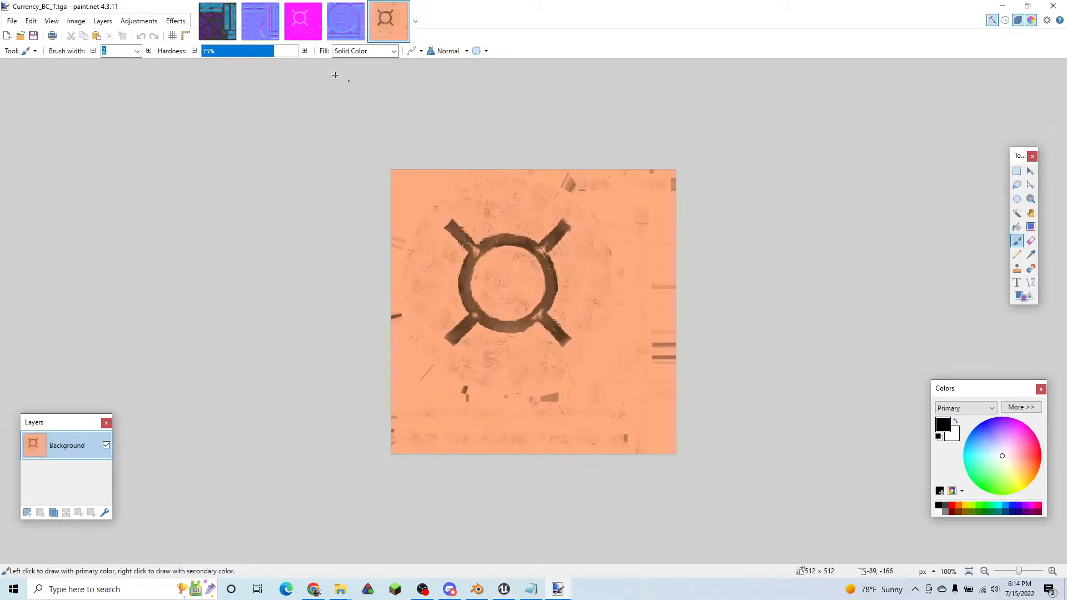
- Replace Currency_BC_T.tga with the whole cube_diffuse.png image, expanding the canvas to fit, and save it with auto-detect bit depth
left_click(228, 32)
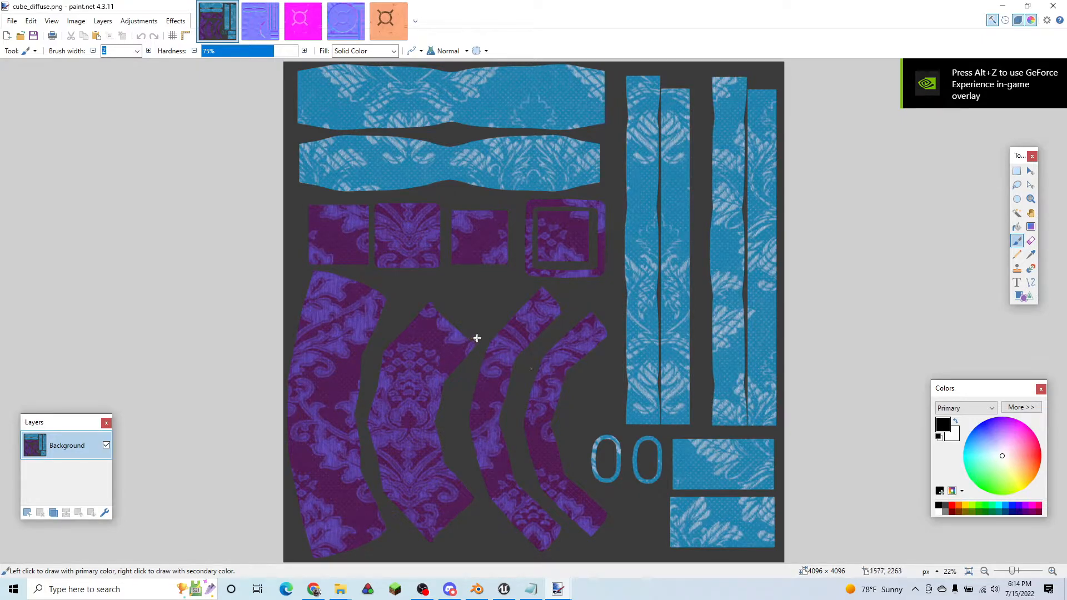
key("ctrl+a")
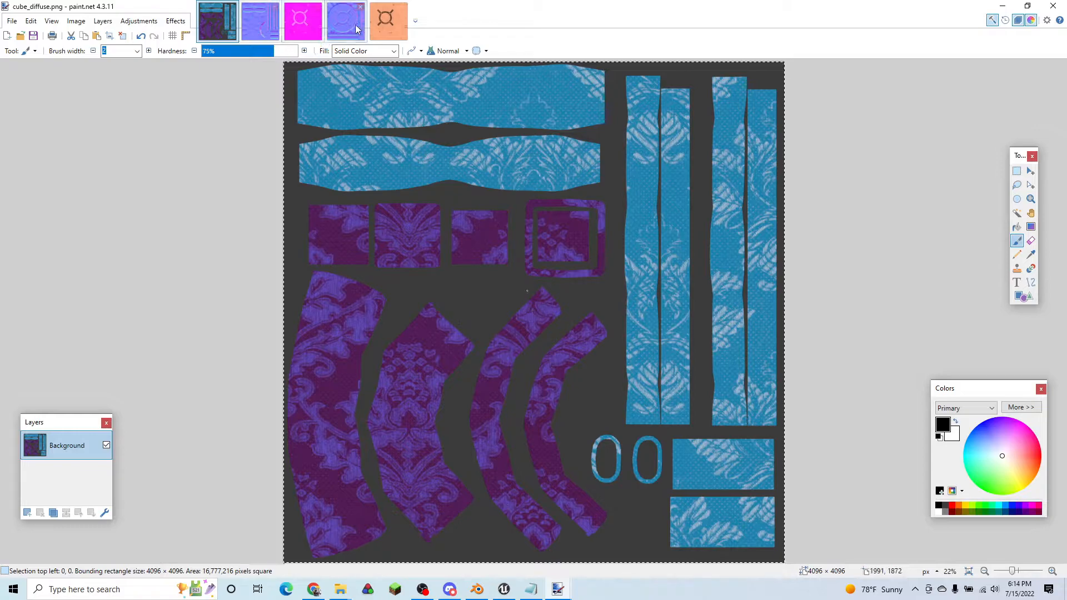
left_click(394, 32)
key("ctrl+v")
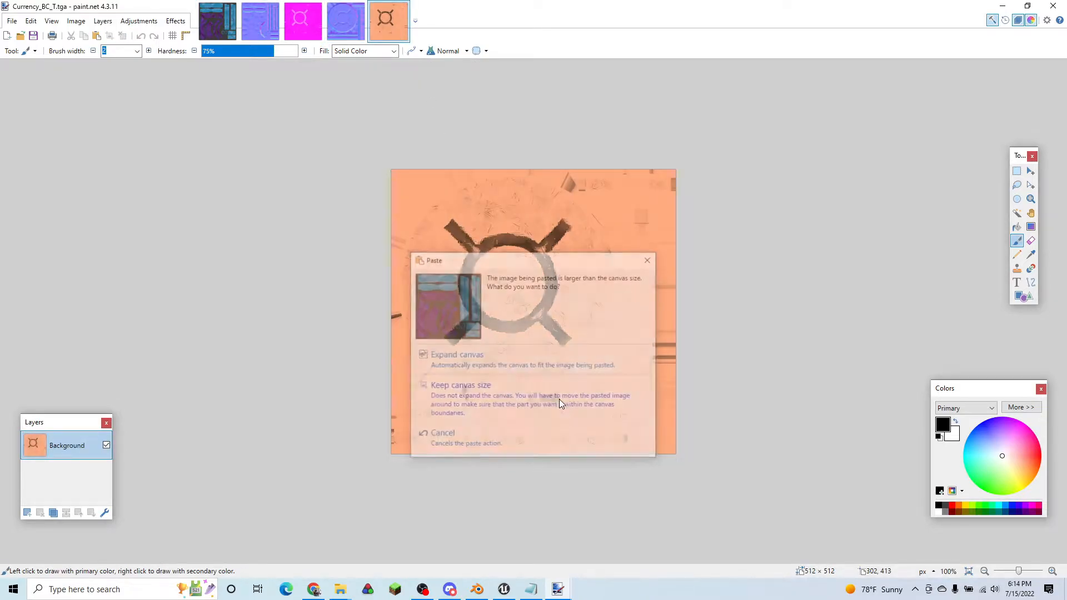
left_click(566, 359)
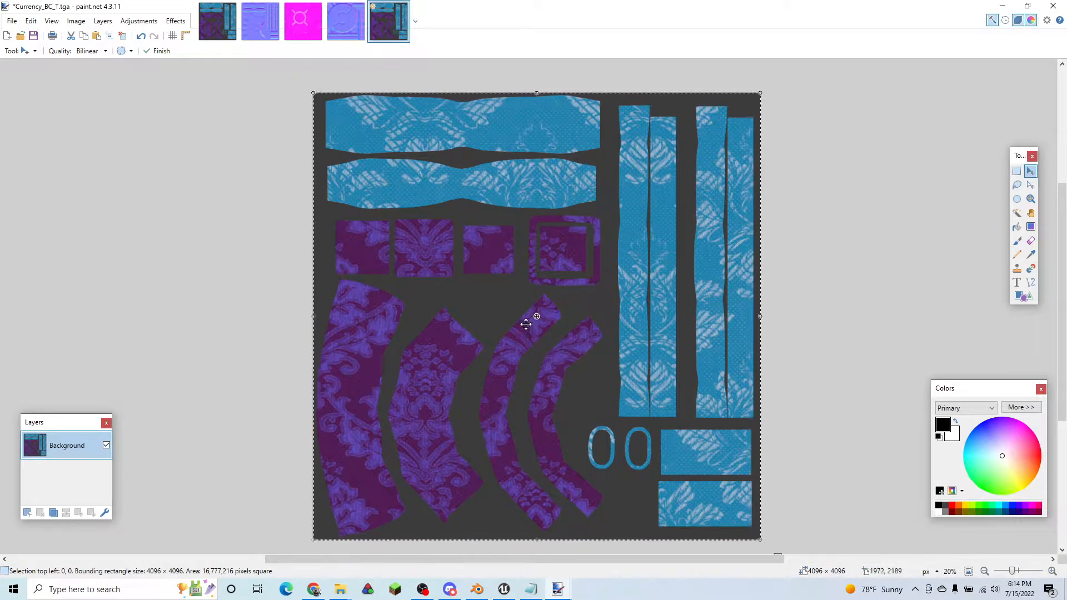
key("ctrl+s")
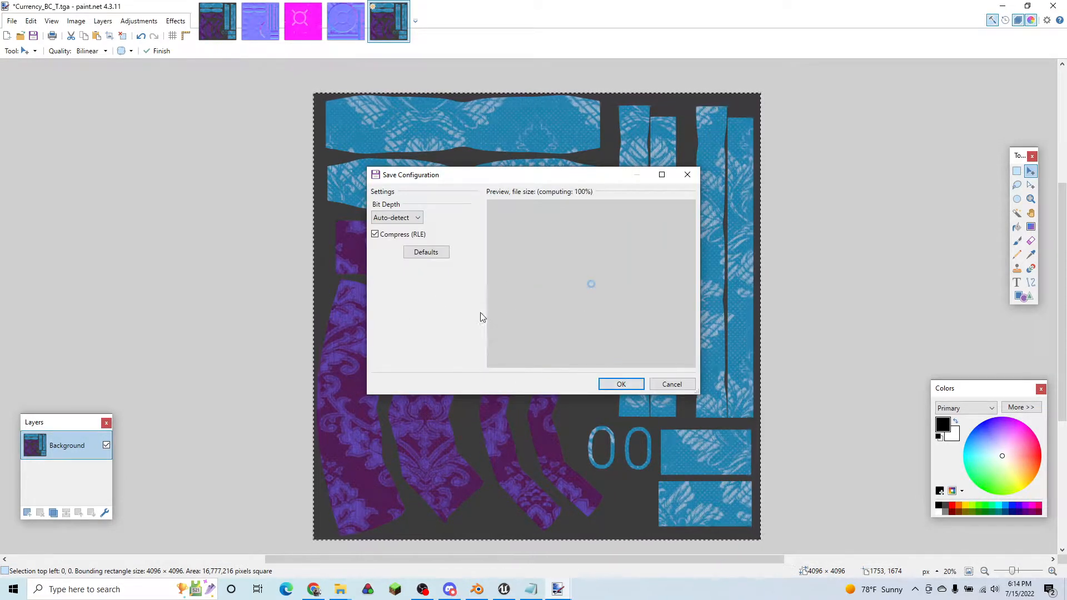
left_click(621, 385)
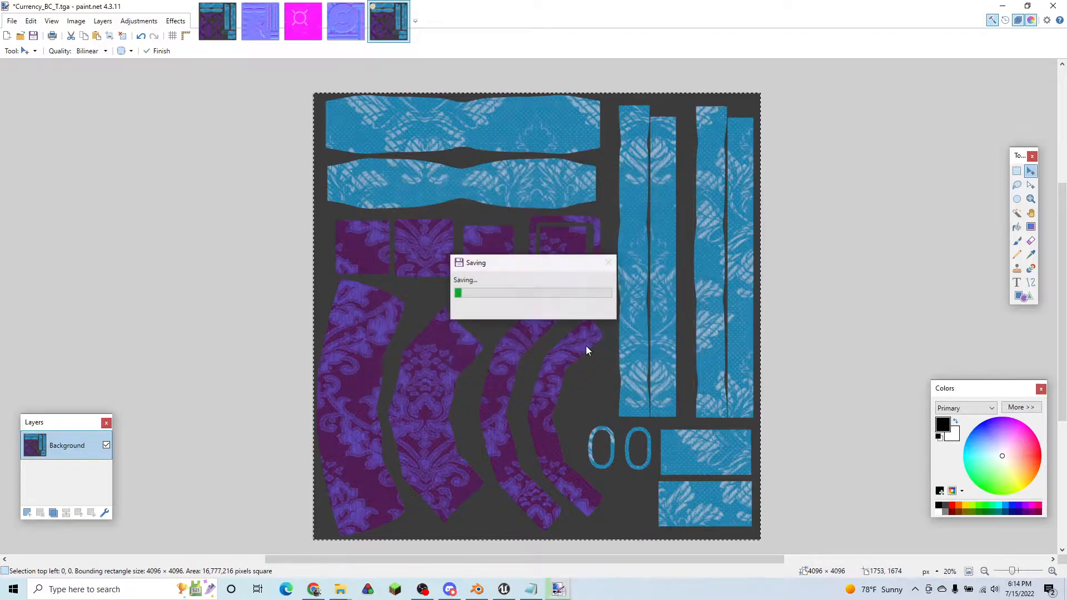
- Replace Currency_N_T.tga with the whole _normal_tangent.png image, expanding the canvas to fit, and save it
left_click(259, 29)
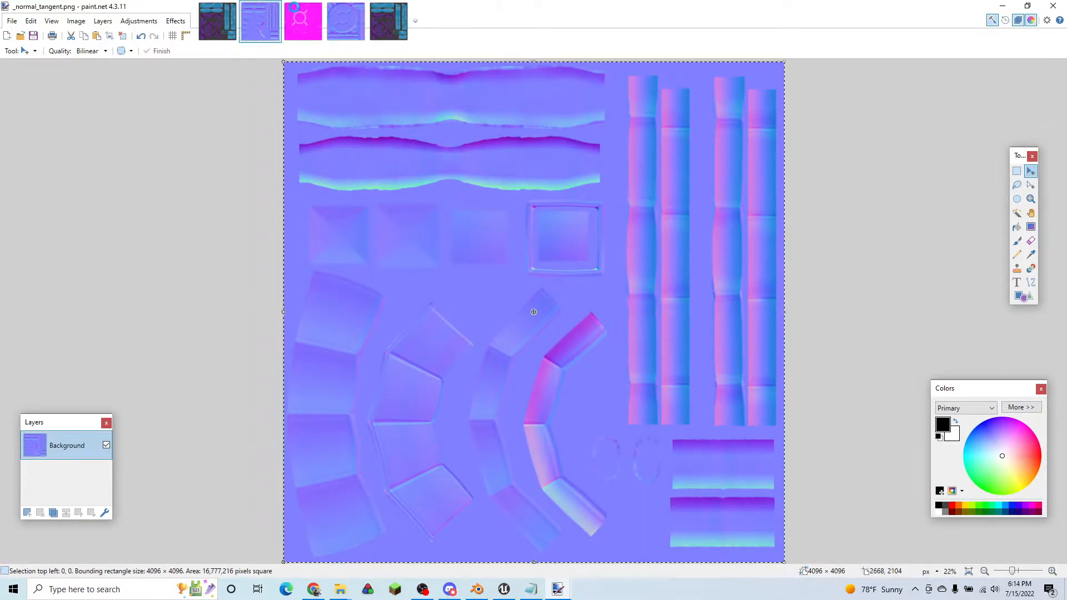
left_click(340, 28)
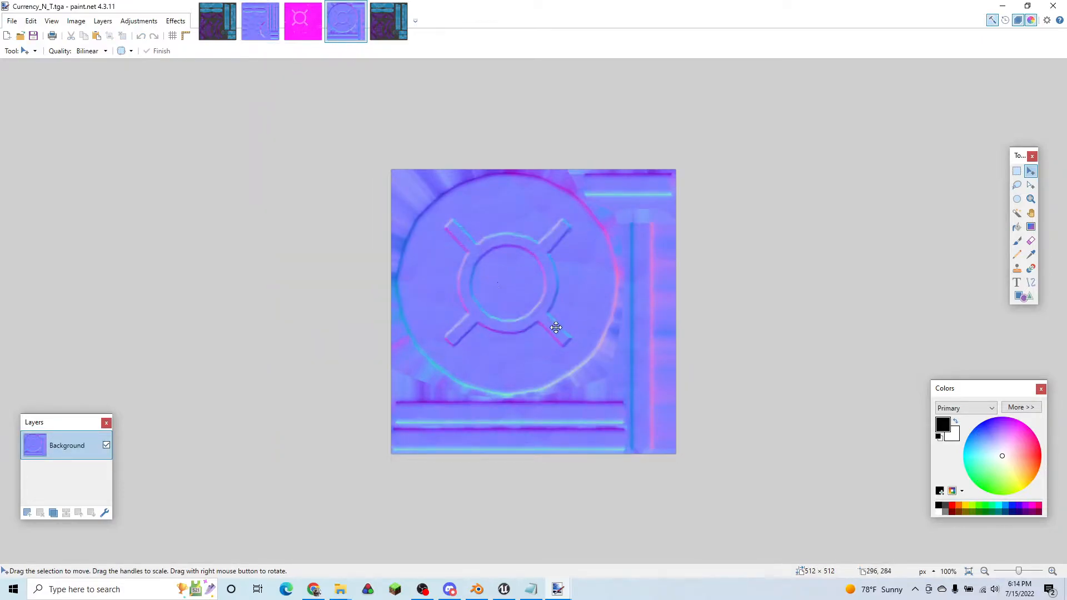
key("ctrl+v")
left_click(455, 356)
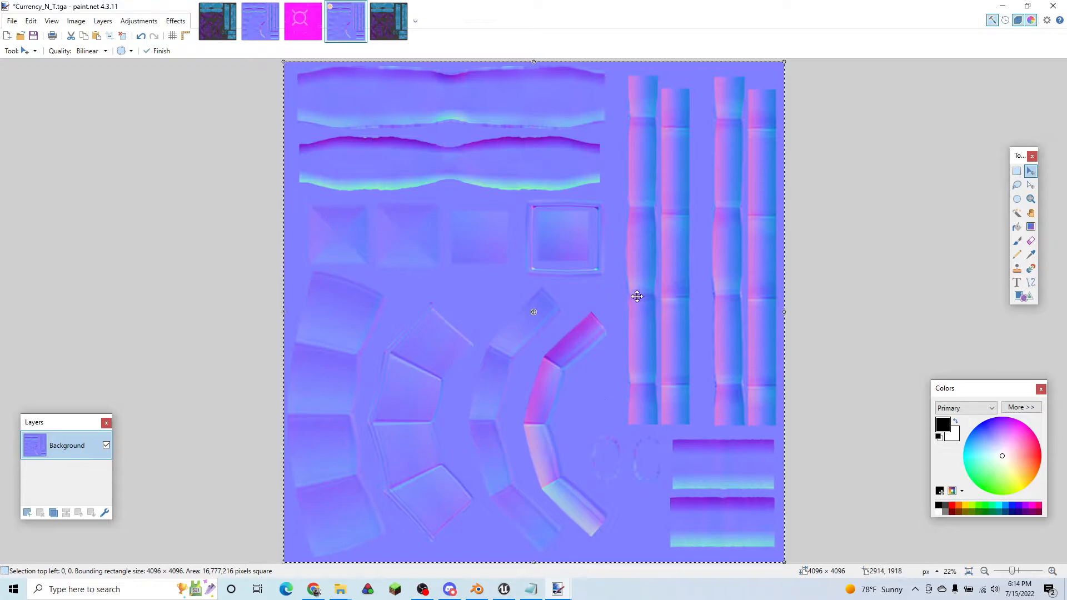
key("ctrl+s")
left_click(617, 385)
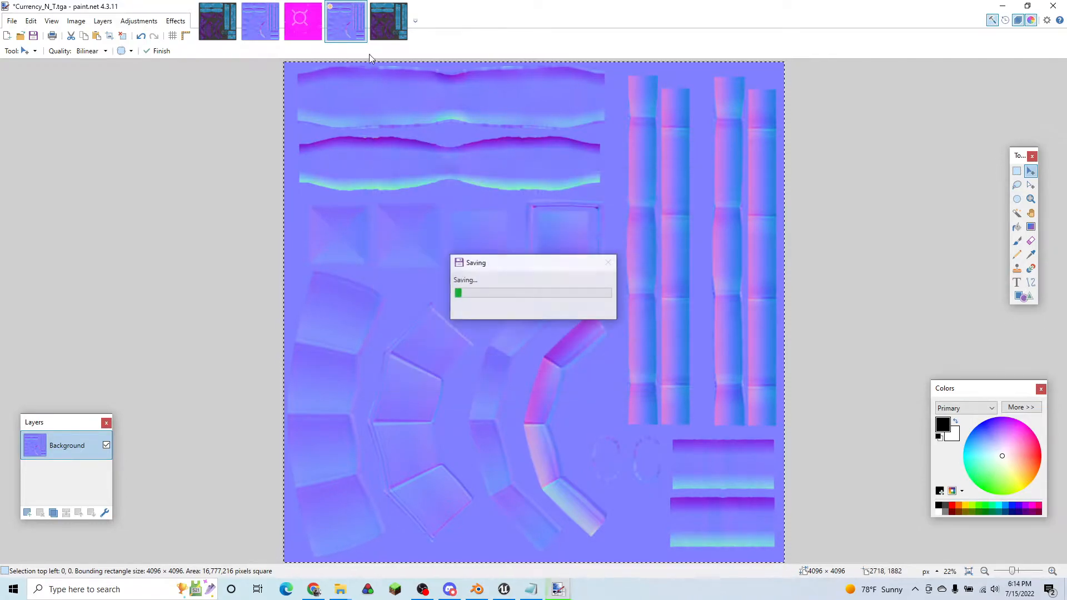
- Sample the light pink of the symbol in Currency_PBR_T.tga and fill a new layer with that colour
left_click(304, 34)
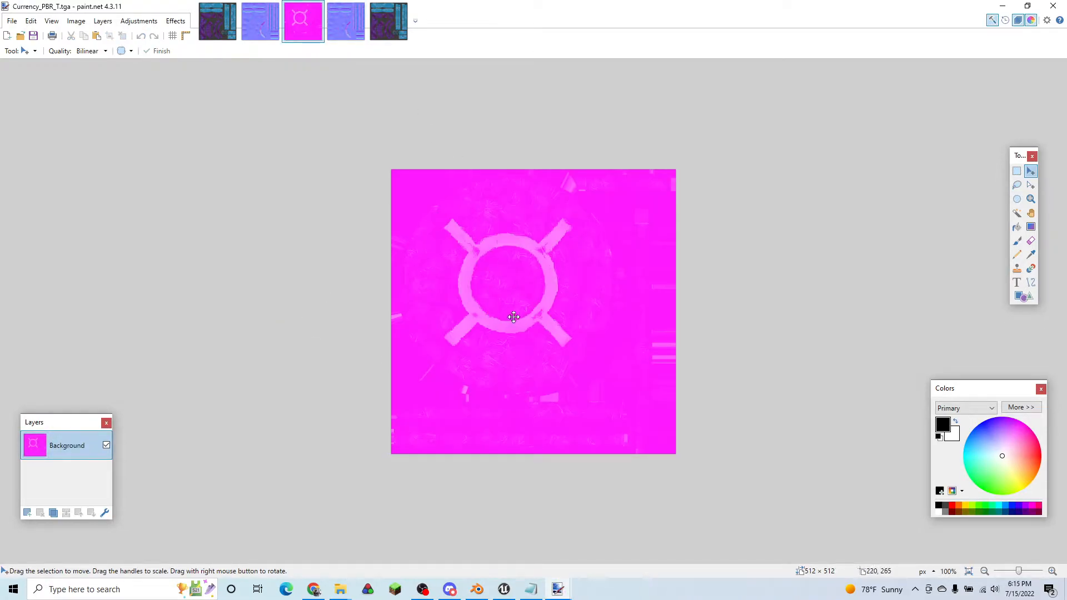
scroll(513, 317, "up", 4, "ctrl")
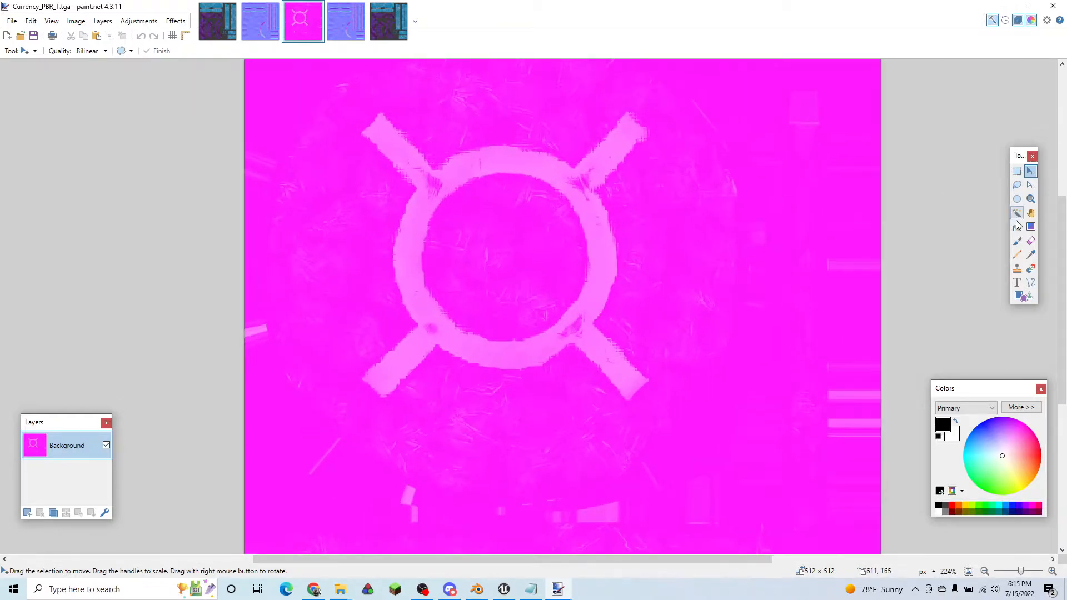
left_click(1031, 255)
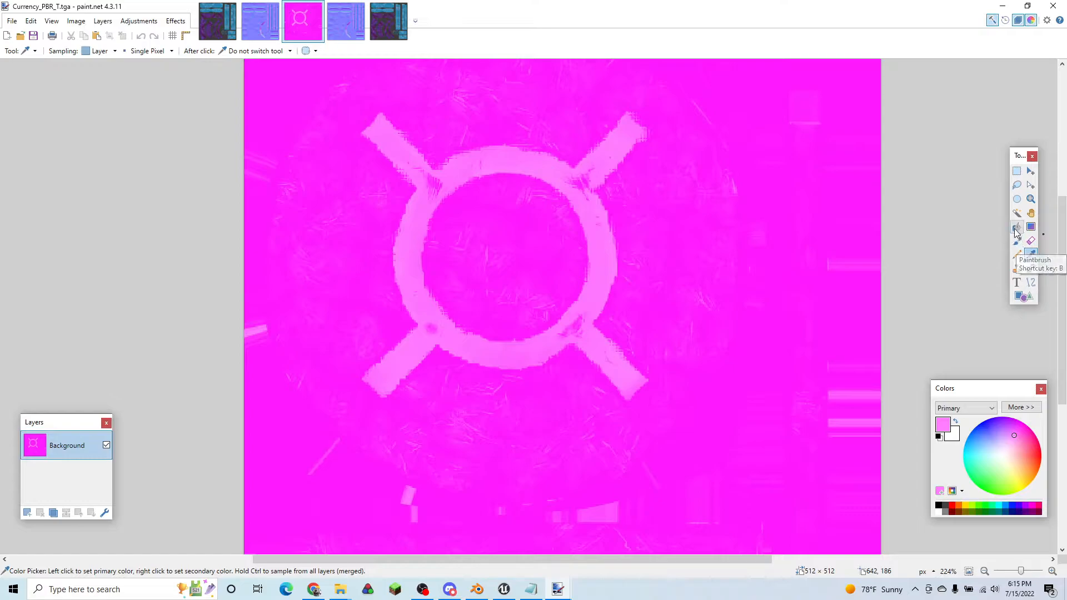
left_click(27, 512)
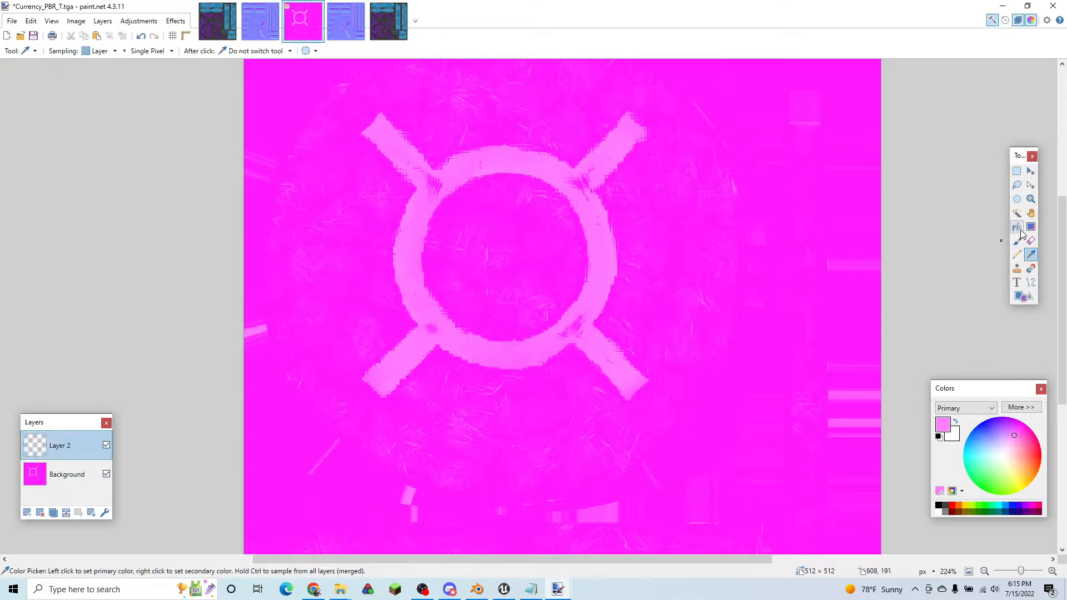
left_click(1017, 226)
left_click(540, 276)
scroll(671, 345, "down", 4, "ctrl")
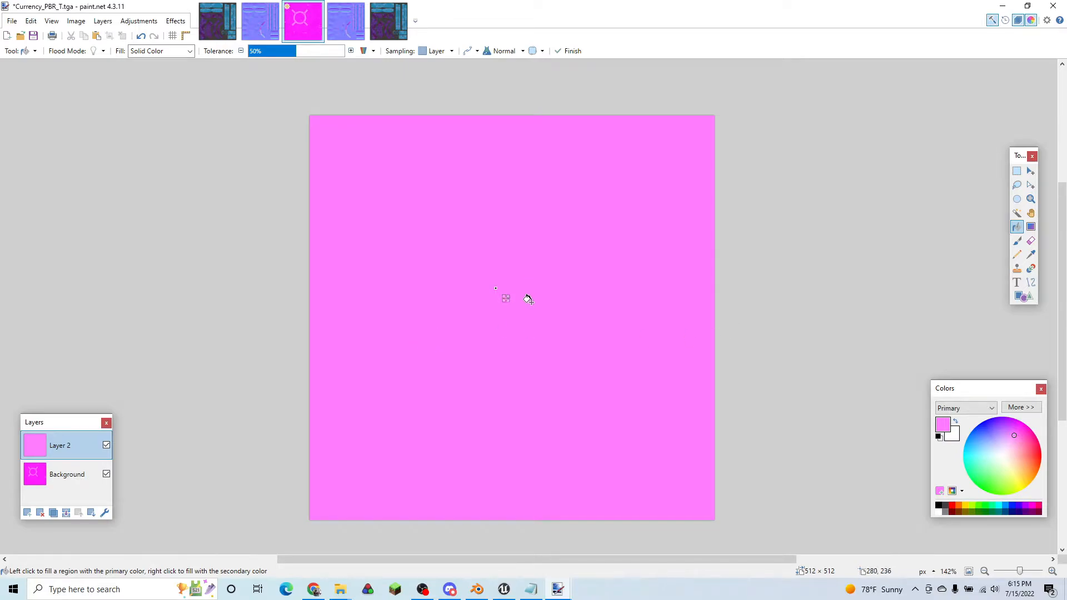
scroll(559, 303, "down", 1, "ctrl")
- Merge the pink layer down into the background, save Currency_PBR_T.tga under its existing name and close paint.net
key("ctrl+shift+s")
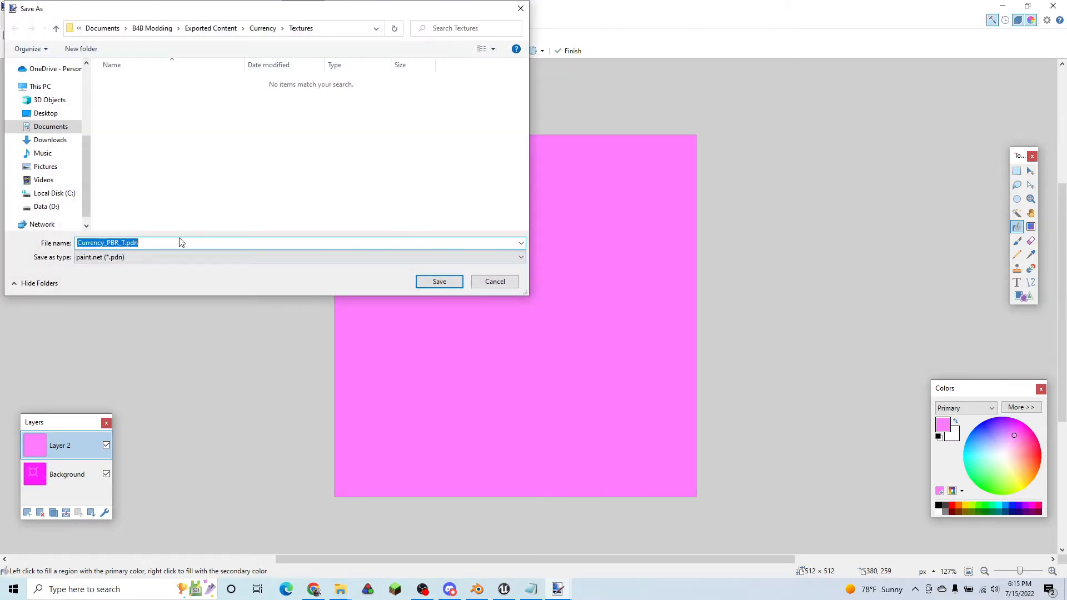
left_click(521, 9)
left_click(66, 512)
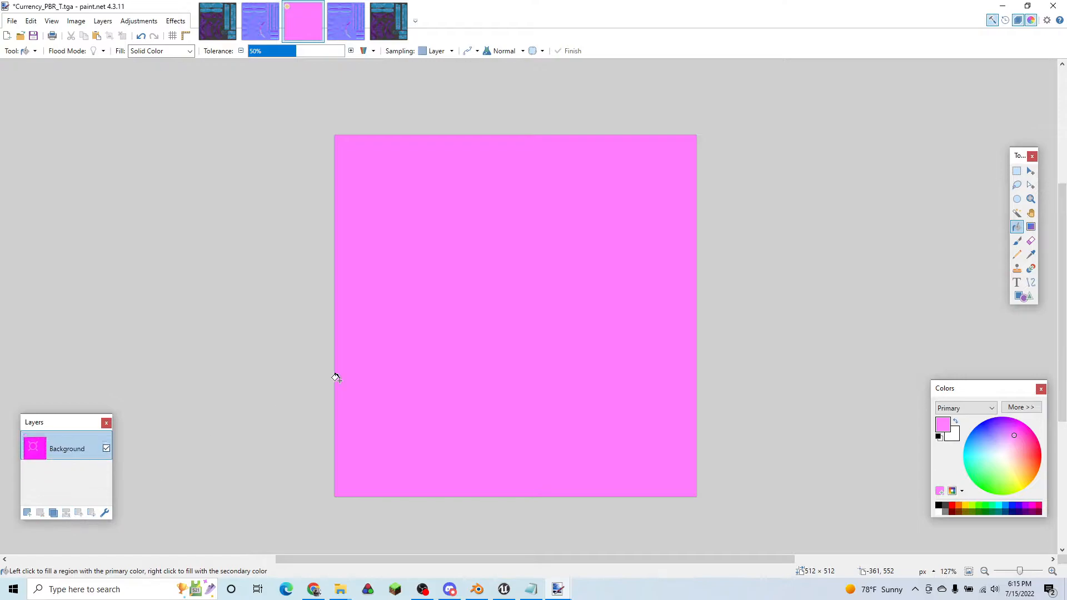
key("ctrl+s")
left_click(633, 386)
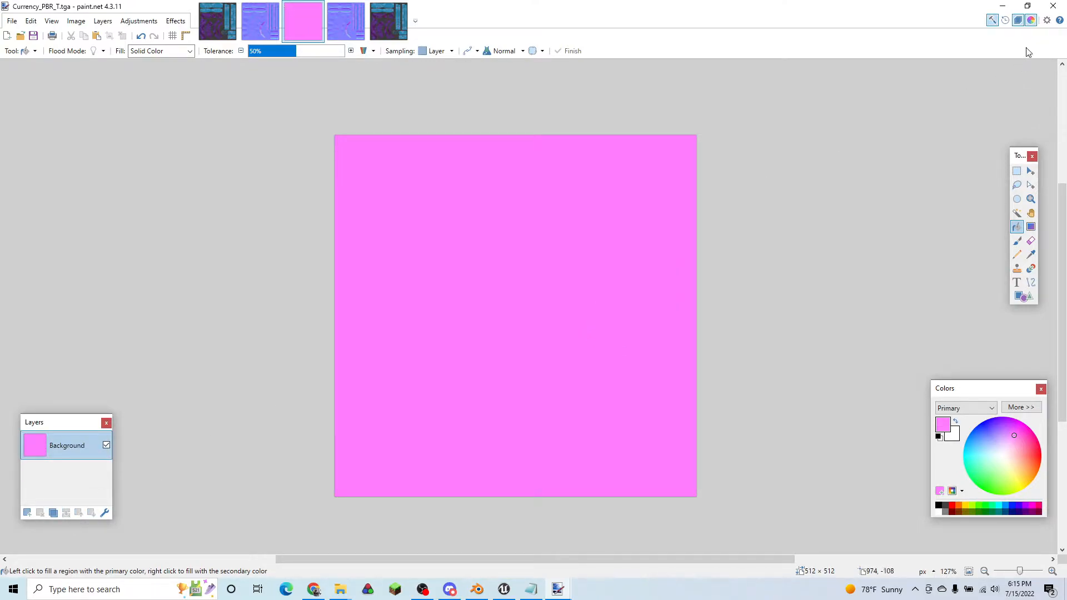
left_click(1048, 9)
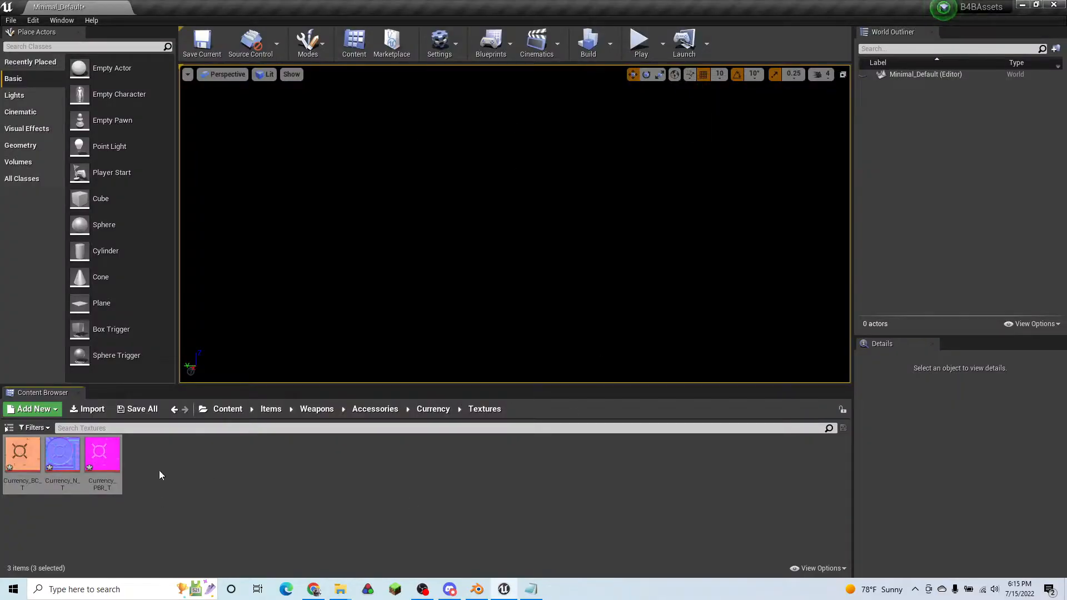
- Reimport the three selected Currency textures in Unreal Editor and save them
right_click(103, 460)
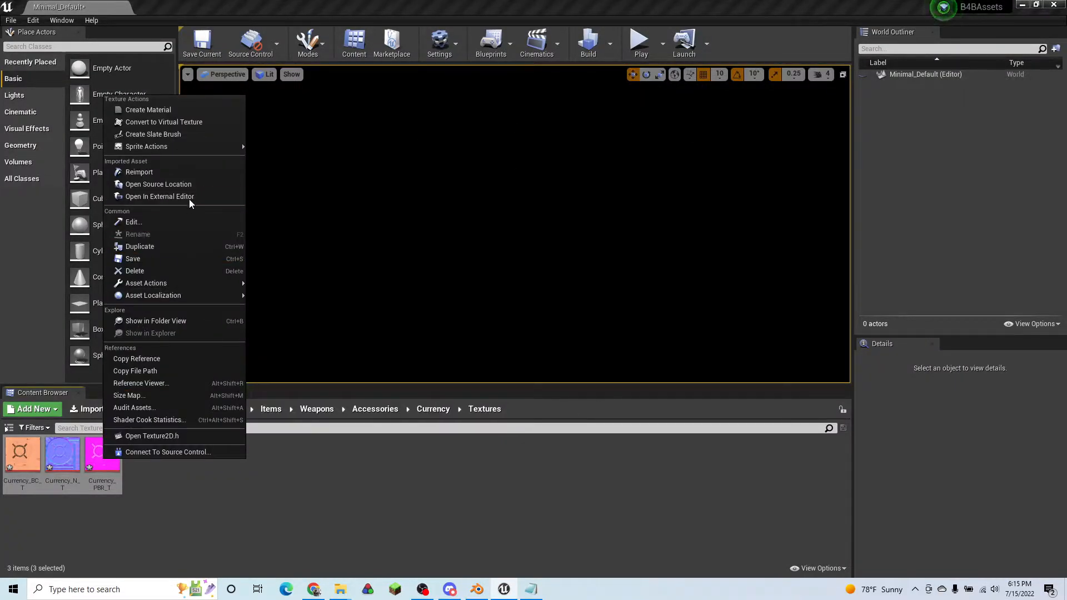
left_click(140, 172)
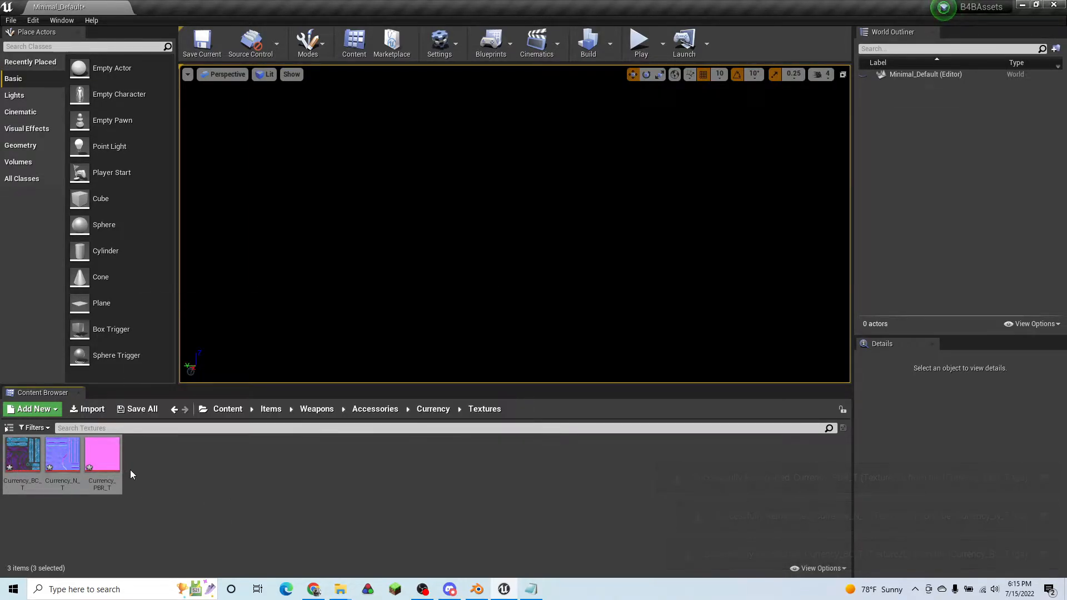
key("ctrl+s")
- Import Gift.fbx from the exported Currency folder into the project's Content folder as a static mesh and place it in the level
left_click(237, 410)
mouse_move(341, 588)
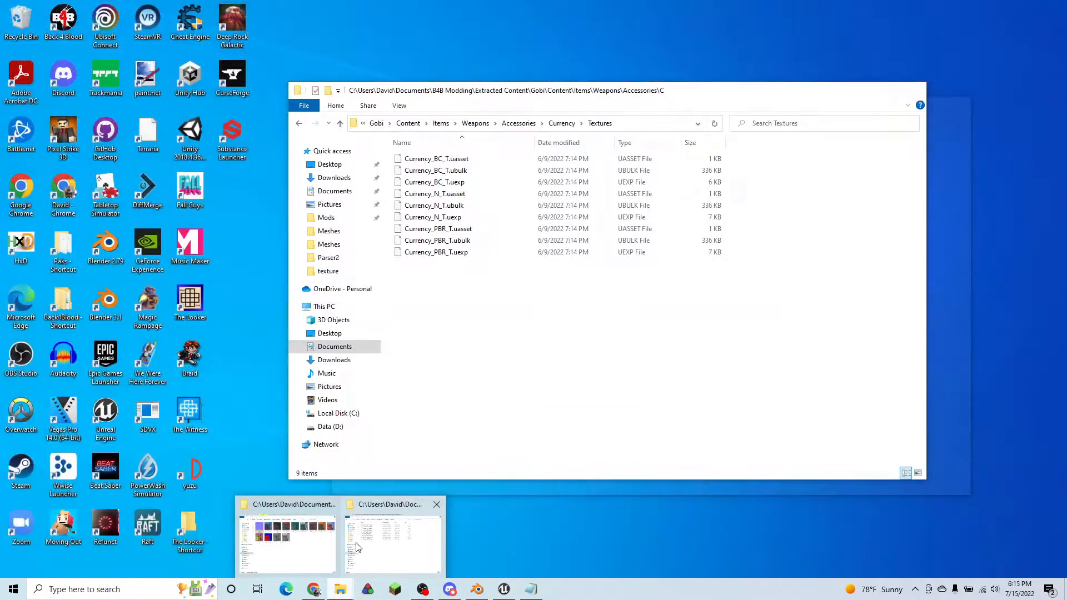
left_click(312, 549)
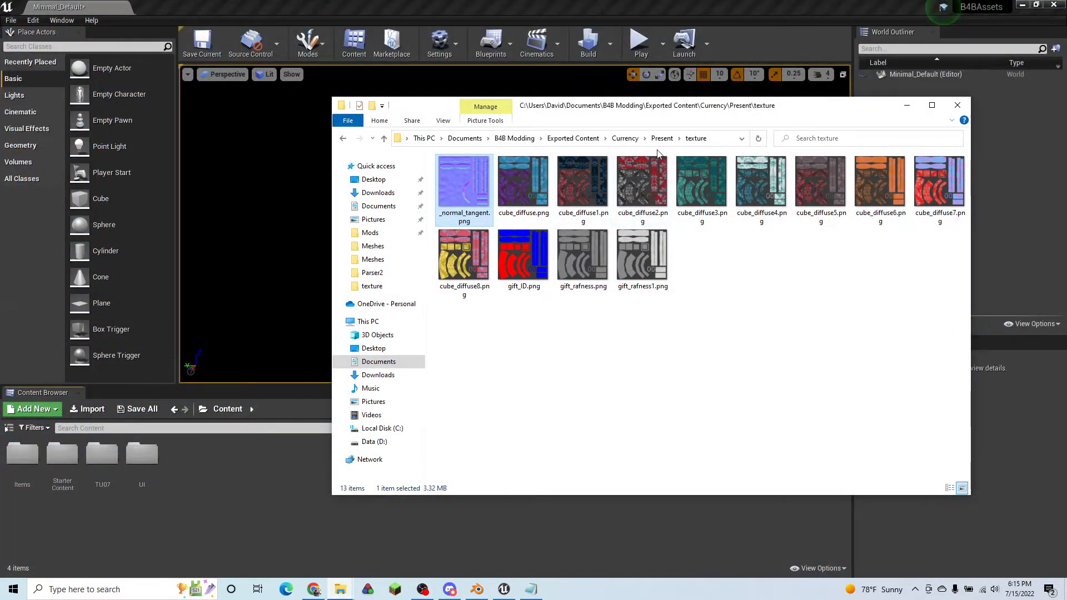
left_click(625, 138)
left_click(456, 244)
left_click_drag(479, 245, 224, 472)
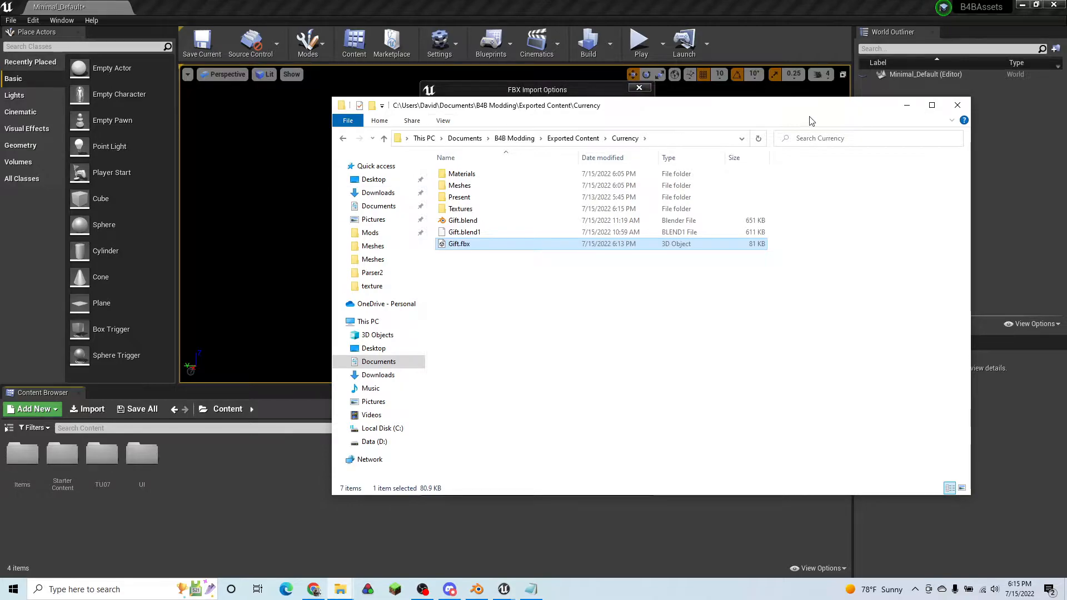
left_click(906, 105)
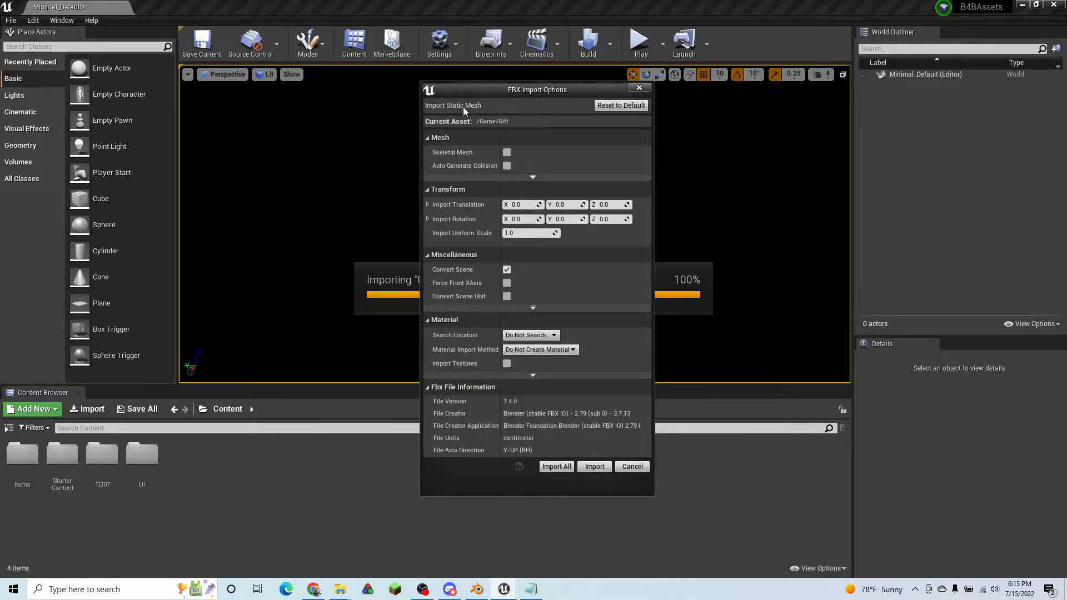
left_click(556, 466)
left_click(798, 127)
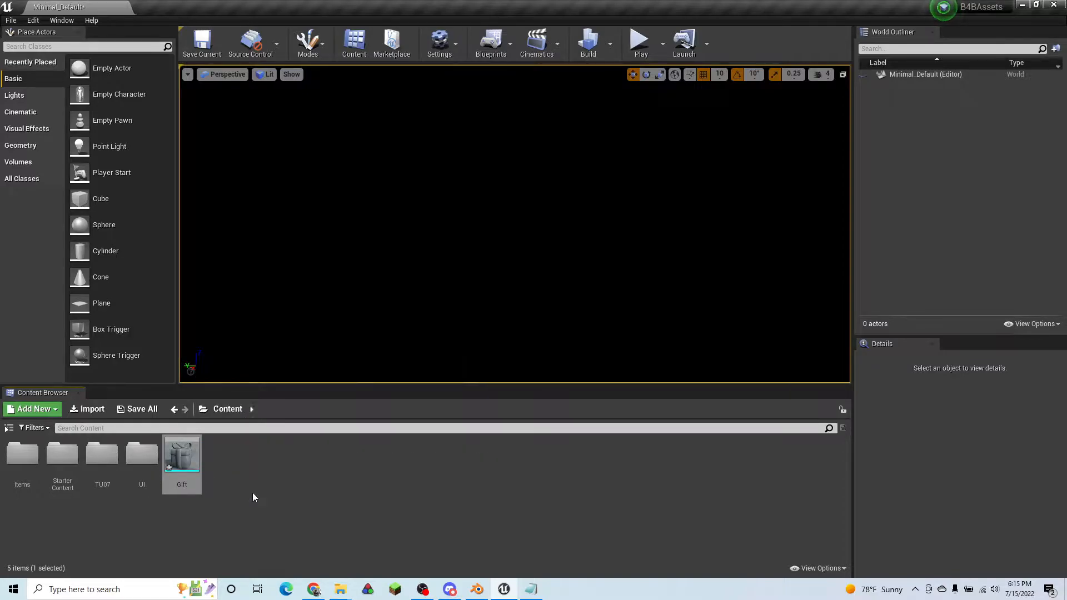
left_click(189, 464)
left_click_drag(183, 461, 493, 248)
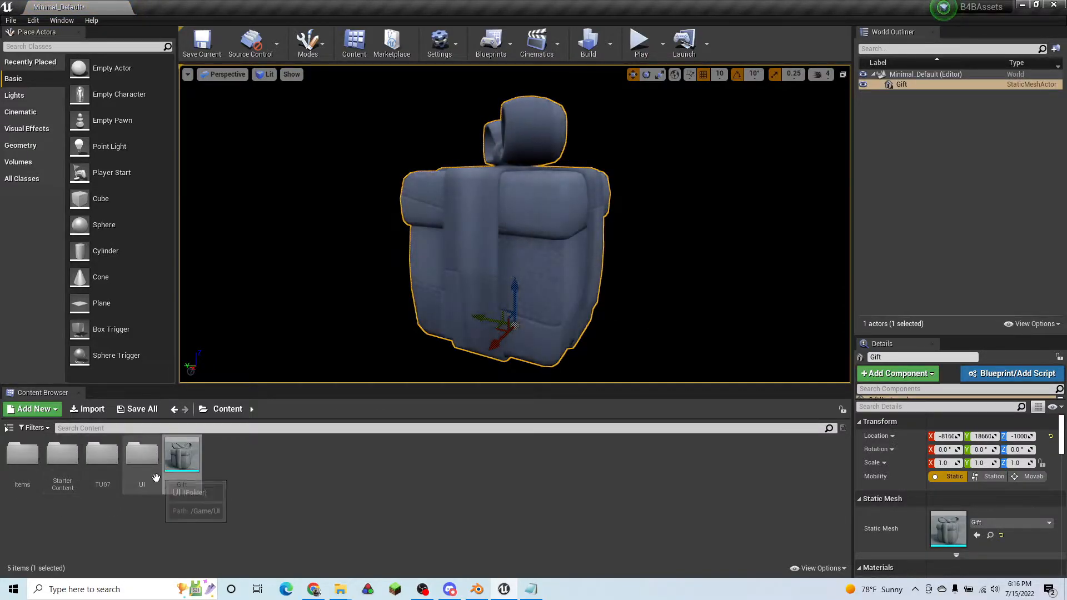
- Create a material from the Currency_BC_T texture in the Currency Textures folder and apply it to the gift in the level
double_click(23, 459)
double_click(25, 458)
double_click(25, 458)
double_click(25, 458)
double_click(26, 460)
right_click(28, 464)
left_click(220, 300)
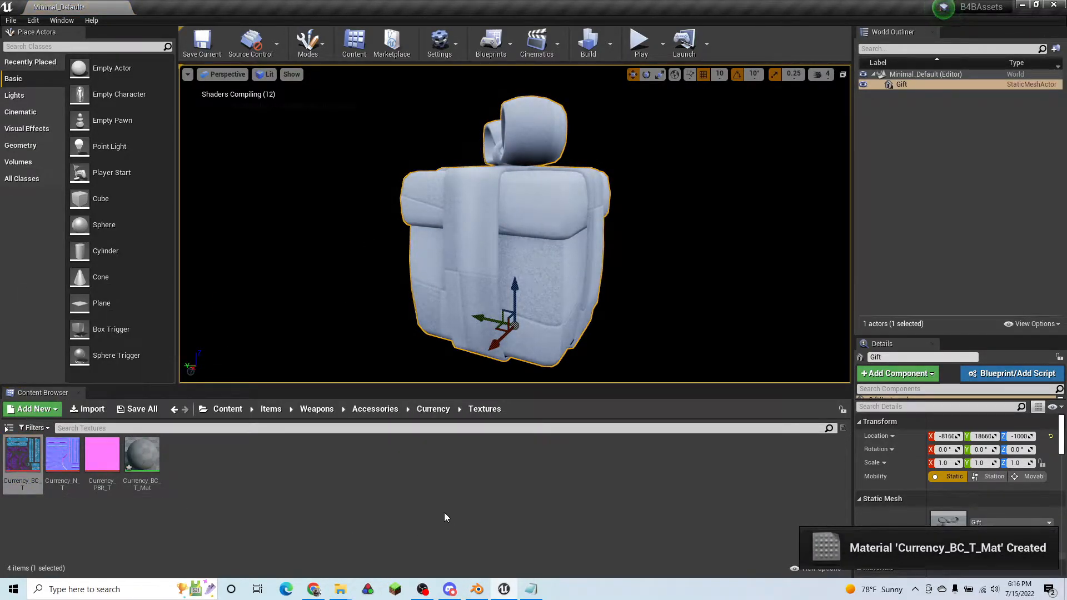
right_click_drag(449, 334, 537, 338)
key("s")
key("w")
key("s")
key("w")
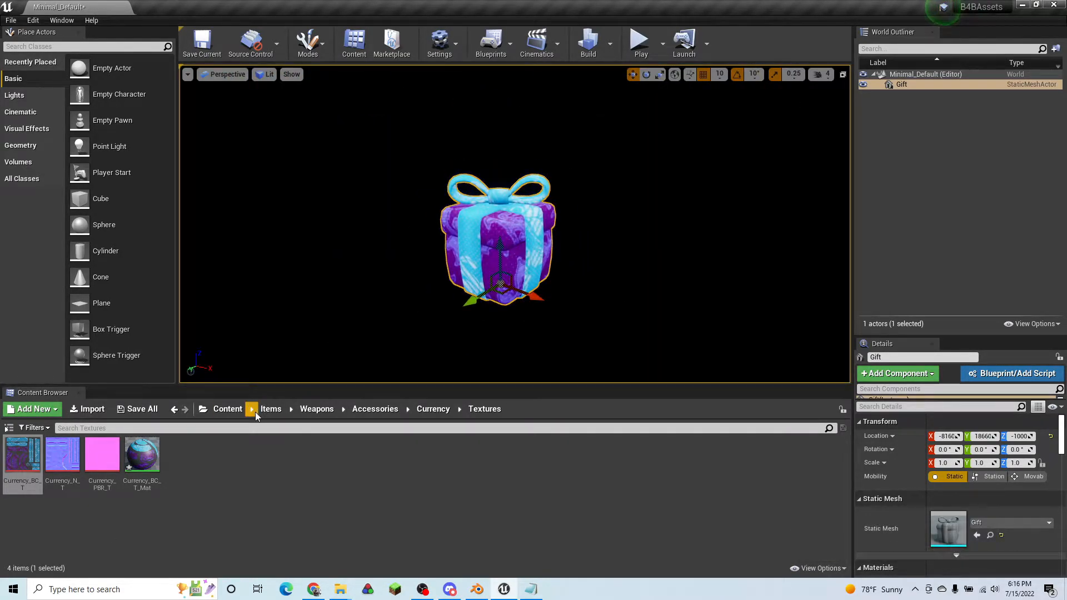
- Open the Gift static mesh from the Content folder and compare its triangle and vertex counts with the model's counts in Blender
left_click(225, 409)
double_click(182, 458)
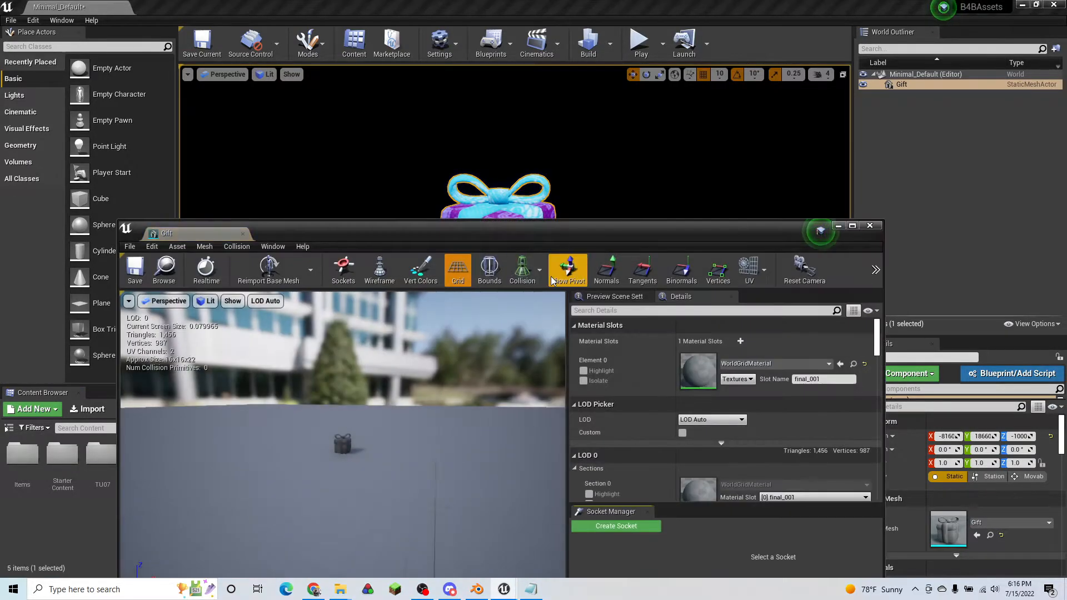
left_click_drag(449, 235, 596, 118)
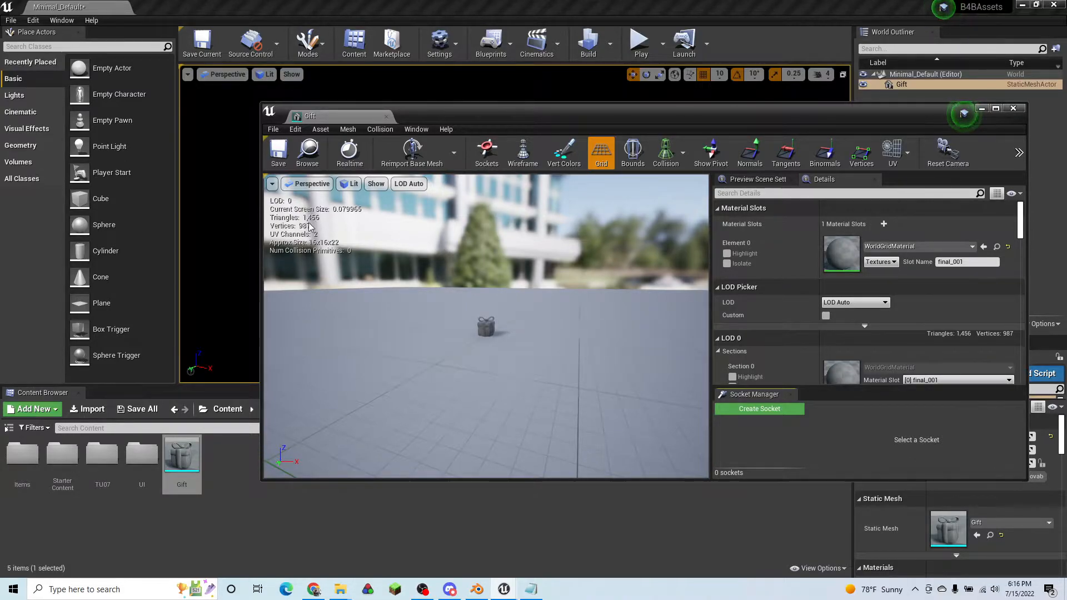
left_click(476, 589)
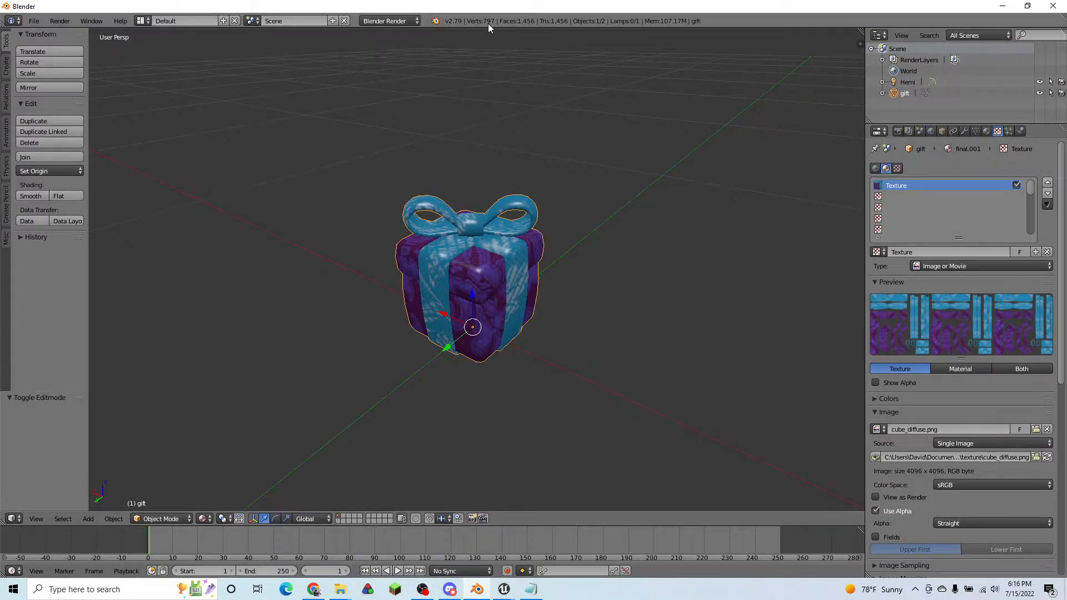
left_click(1001, 7)
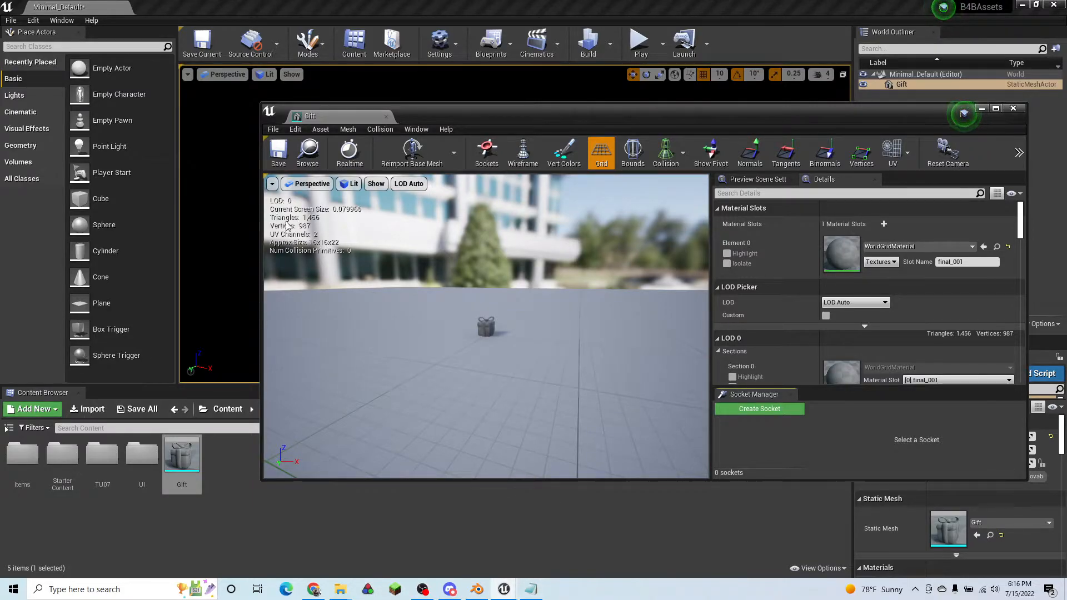
- Compare the Gift mesh's counts with the vertex and triangle numbers noted in Notepad, and close the mesh editor
left_click(531, 589)
left_click_drag(833, 254, 814, 243)
left_click(843, 253)
double_click(822, 243)
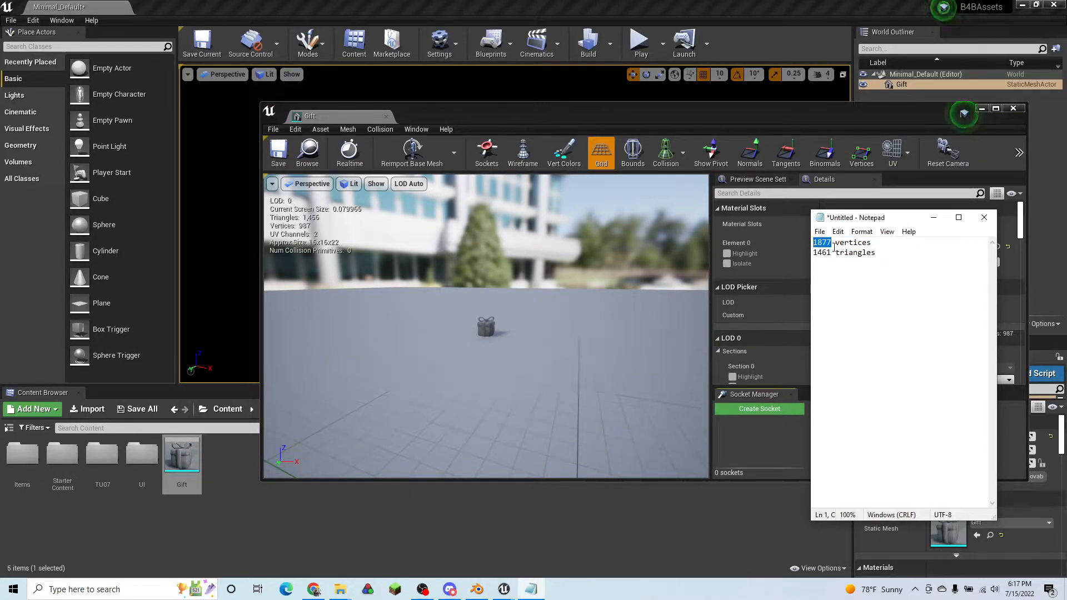
left_click(934, 217)
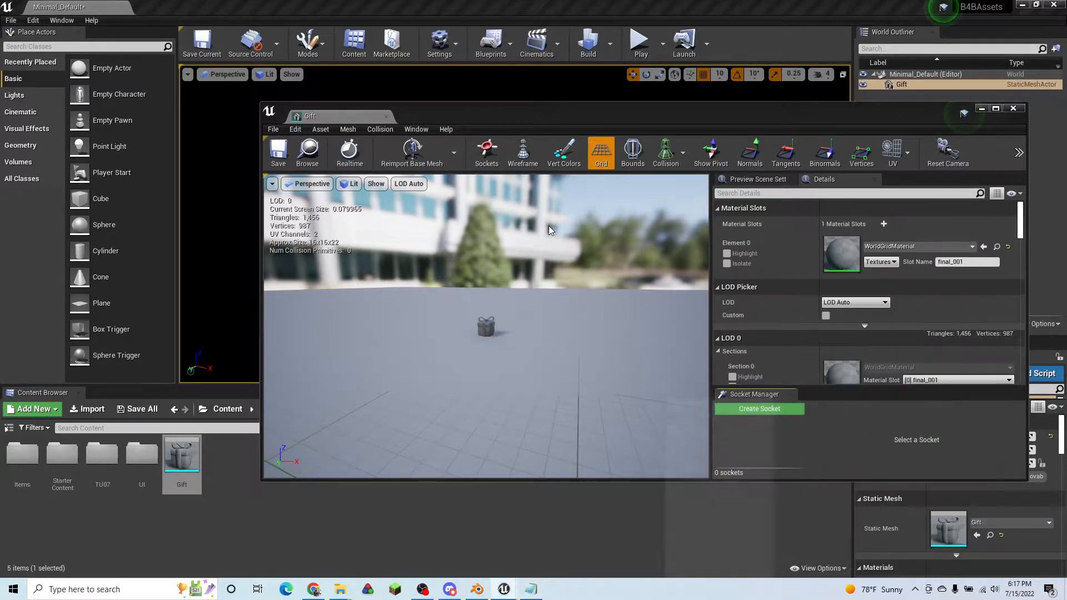
left_click(1013, 108)
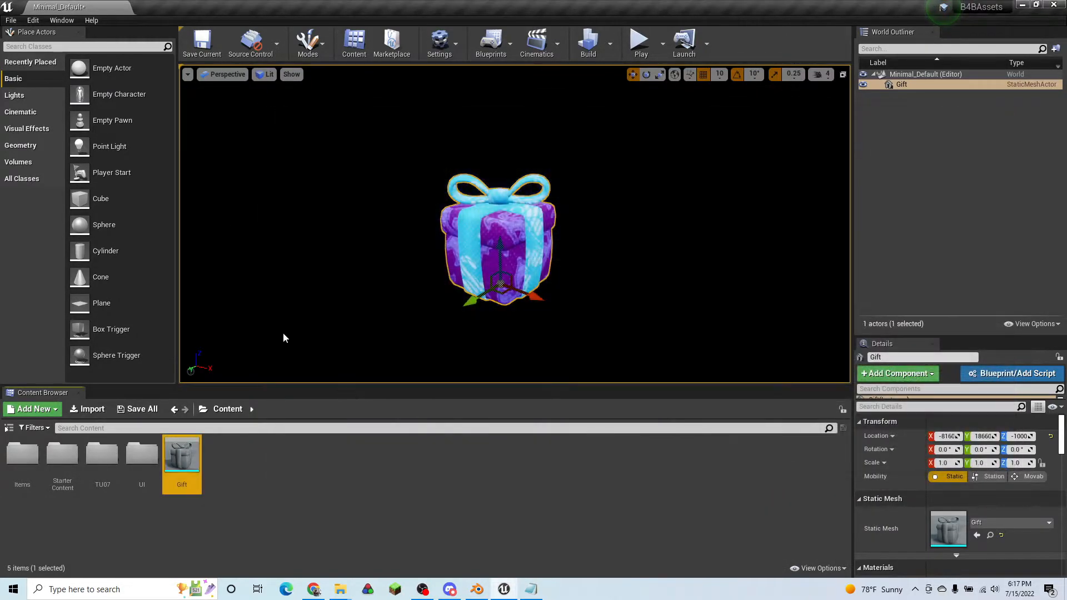
- Cook the project's content for Windows
left_click(12, 22)
left_click(52, 224)
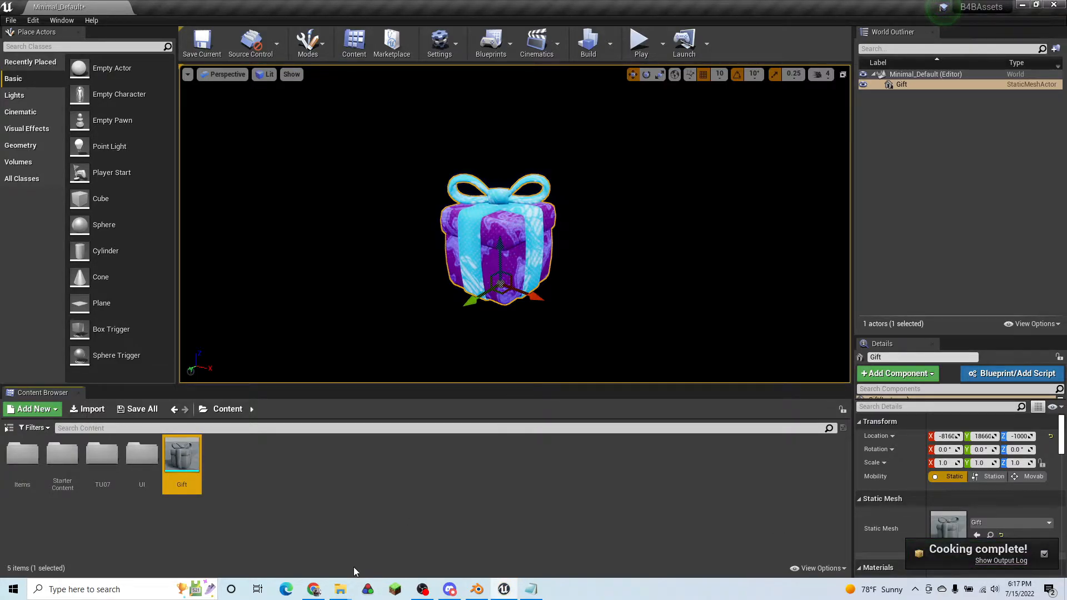
- Locate the cooked Gift files in File Explorer under B4BAssets\Saved\Cooked\WindowsNoEditor\B4BAssets\Content, then put that window aside
mouse_move(340, 589)
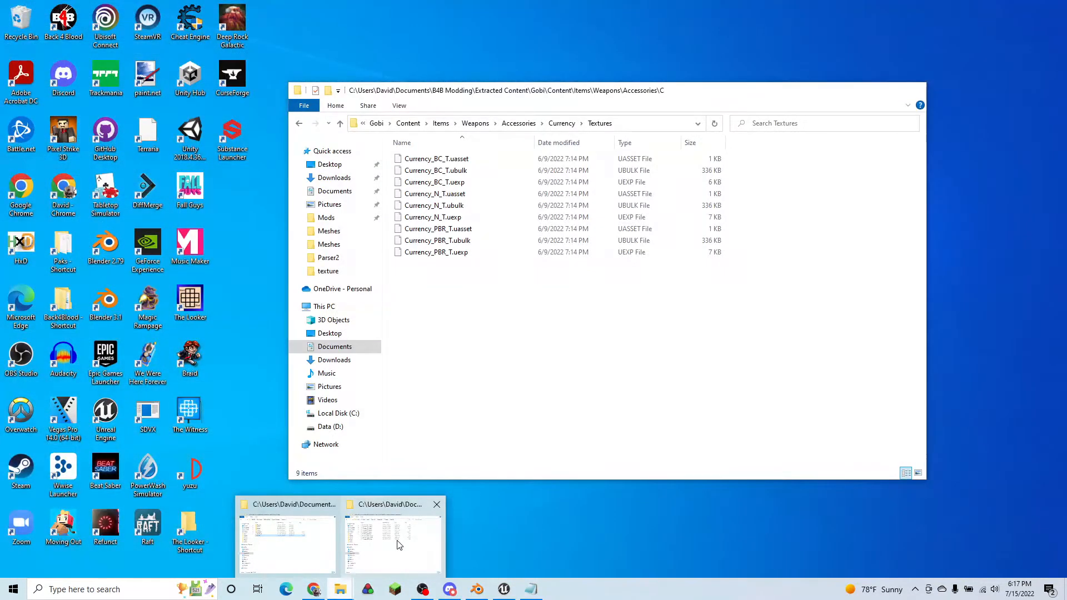
left_click(395, 534)
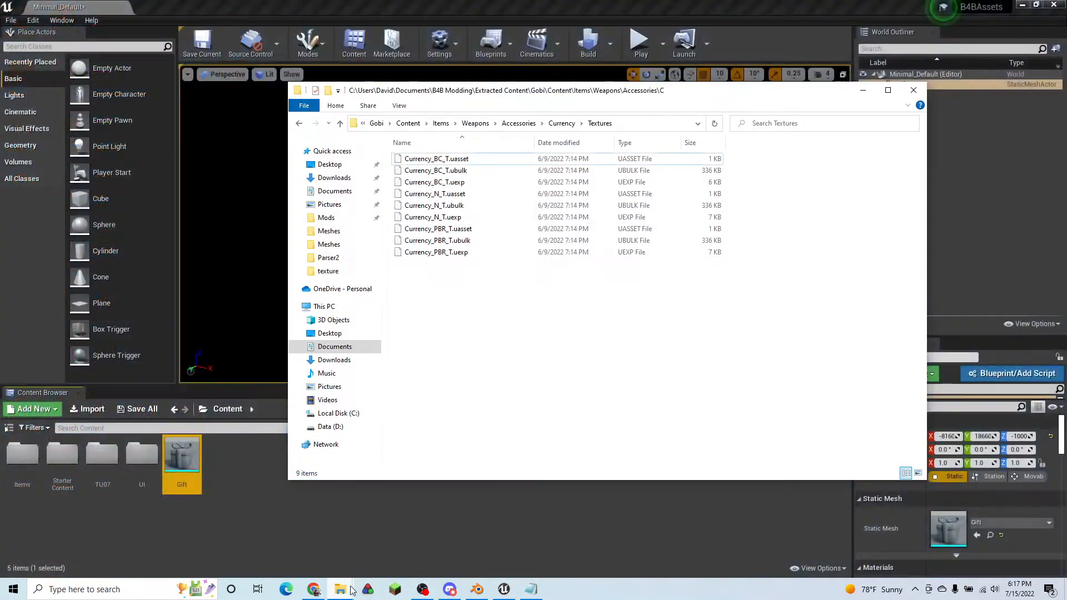
left_click(292, 533)
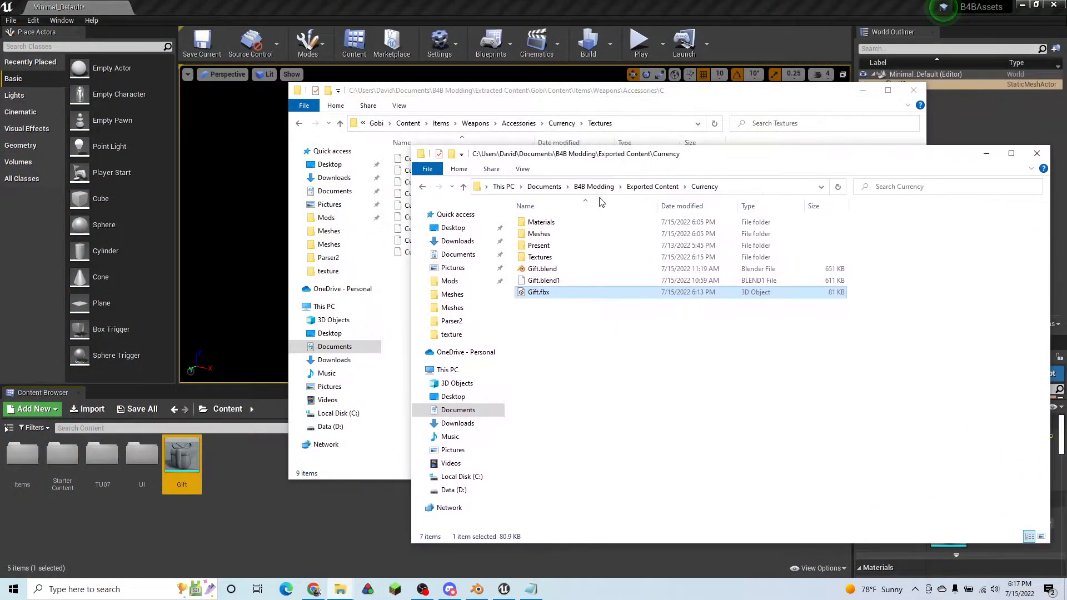
left_click(592, 187)
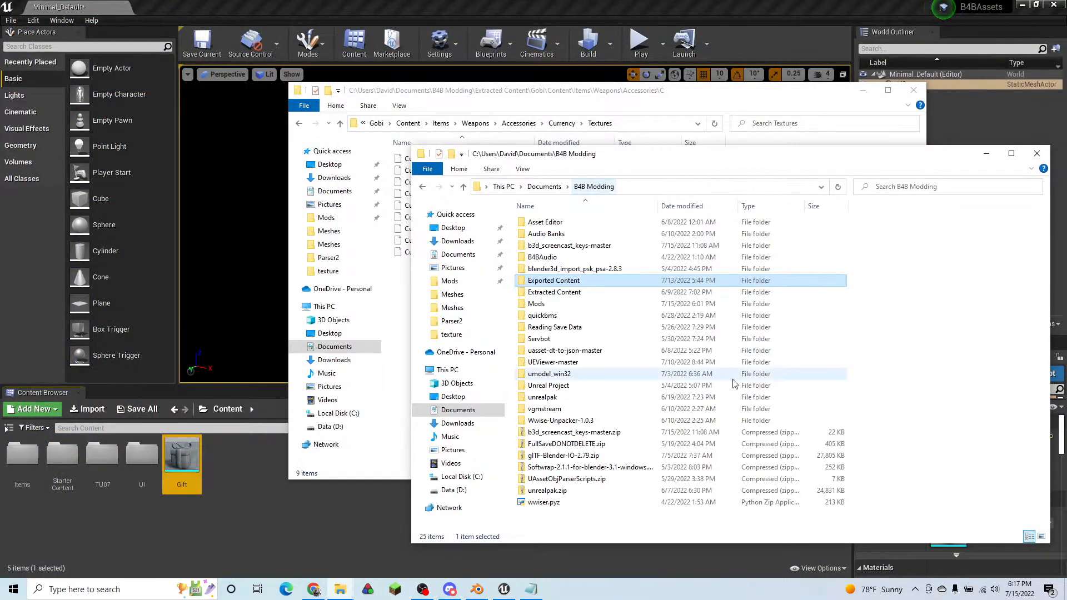
double_click(559, 387)
double_click(564, 224)
double_click(554, 281)
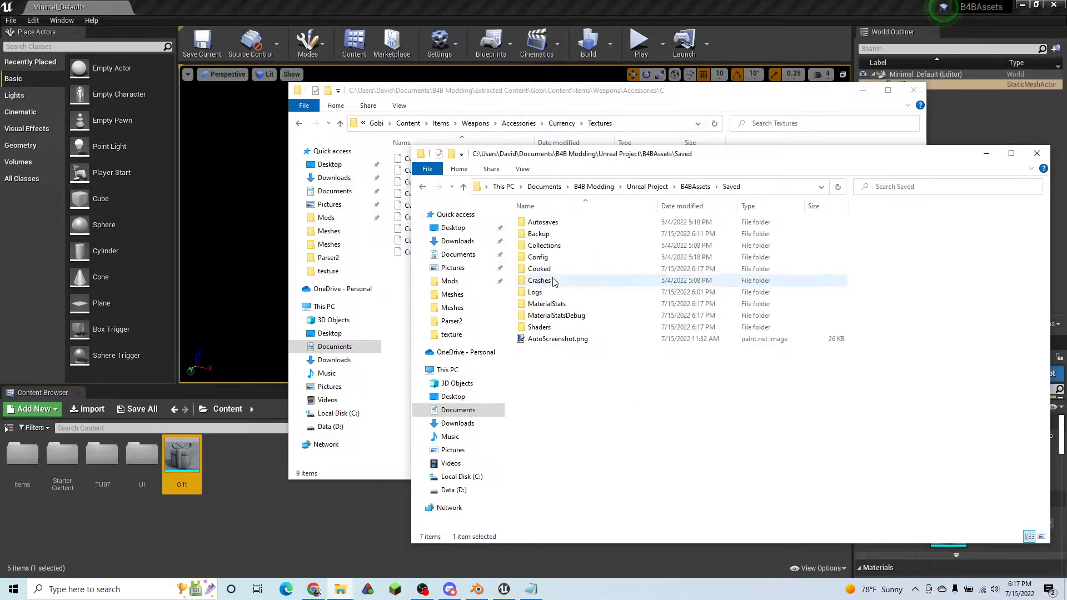
double_click(556, 270)
double_click(556, 223)
double_click(555, 223)
double_click(561, 222)
left_click(565, 225)
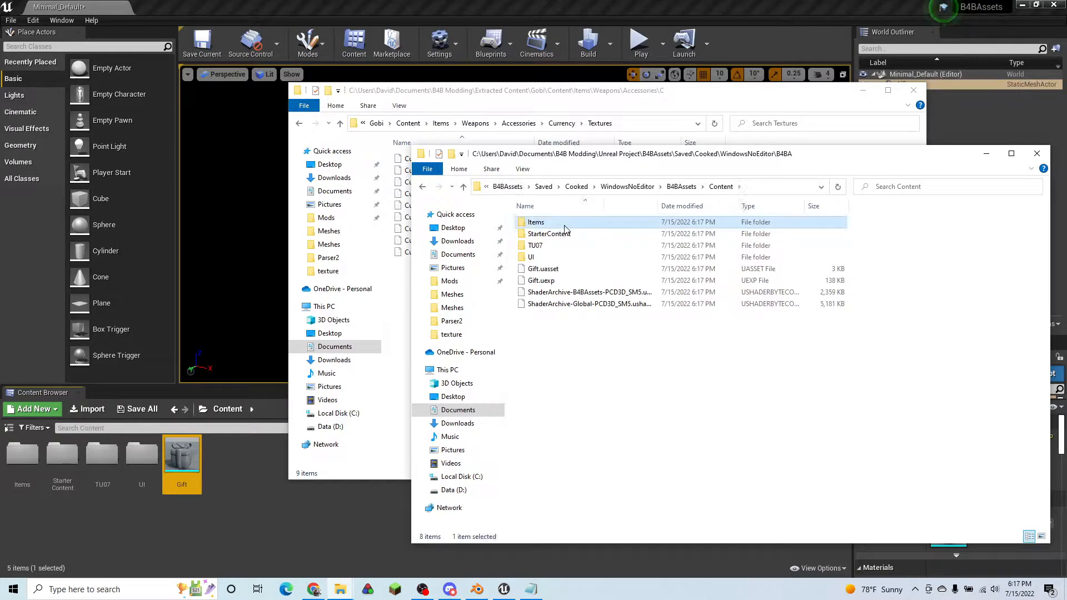
left_click(554, 282)
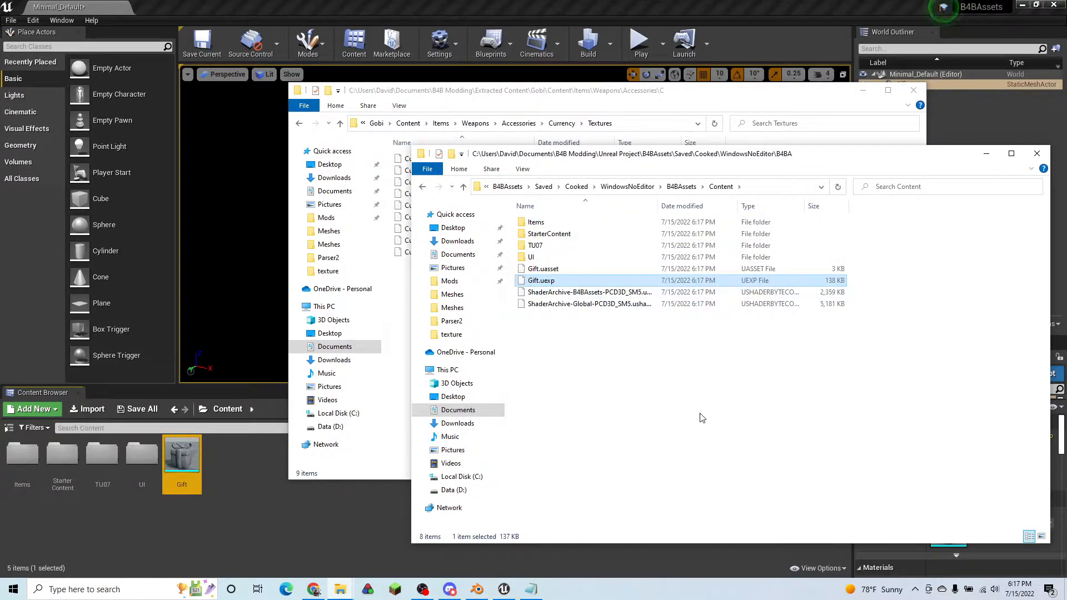
left_click_drag(653, 162, 383, 160)
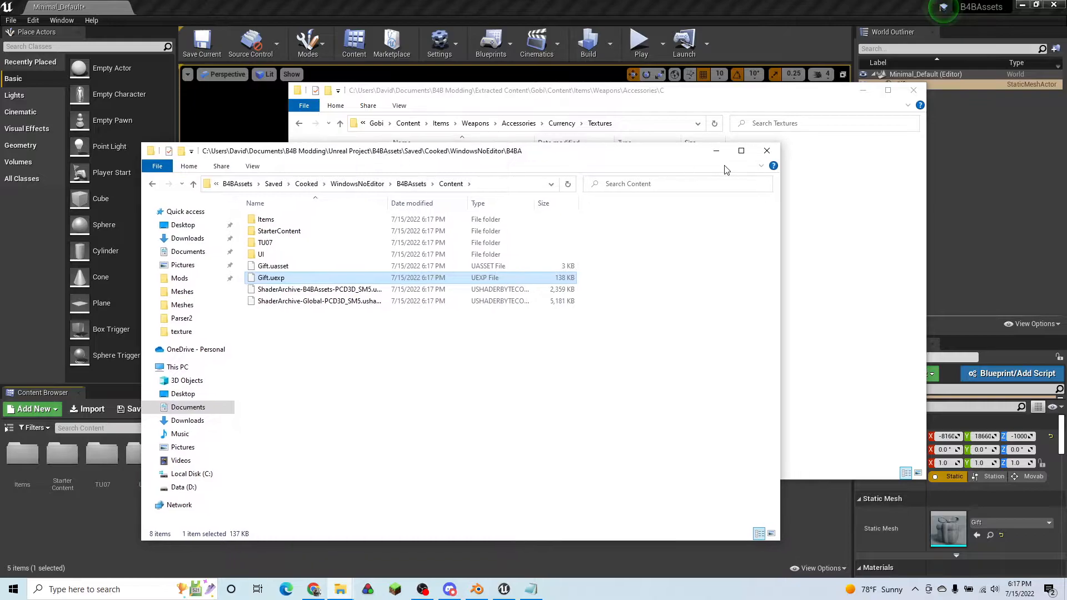
left_click(724, 157)
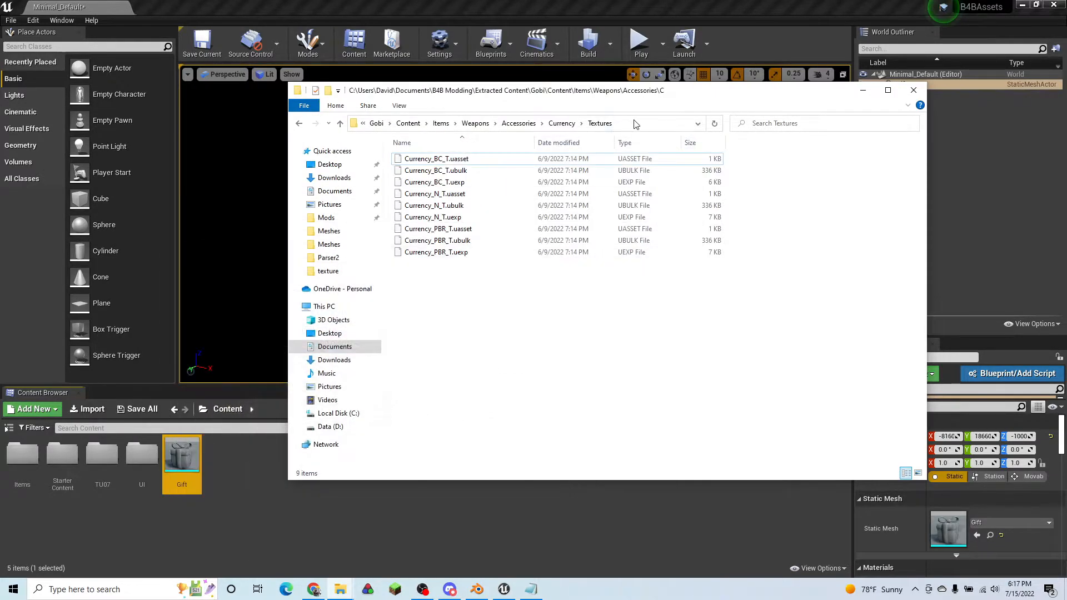
- Examine the path and the Materials, Meshes and Textures subfolders of the extracted Currency folder
left_click(636, 123)
left_click(741, 270)
left_click(561, 123)
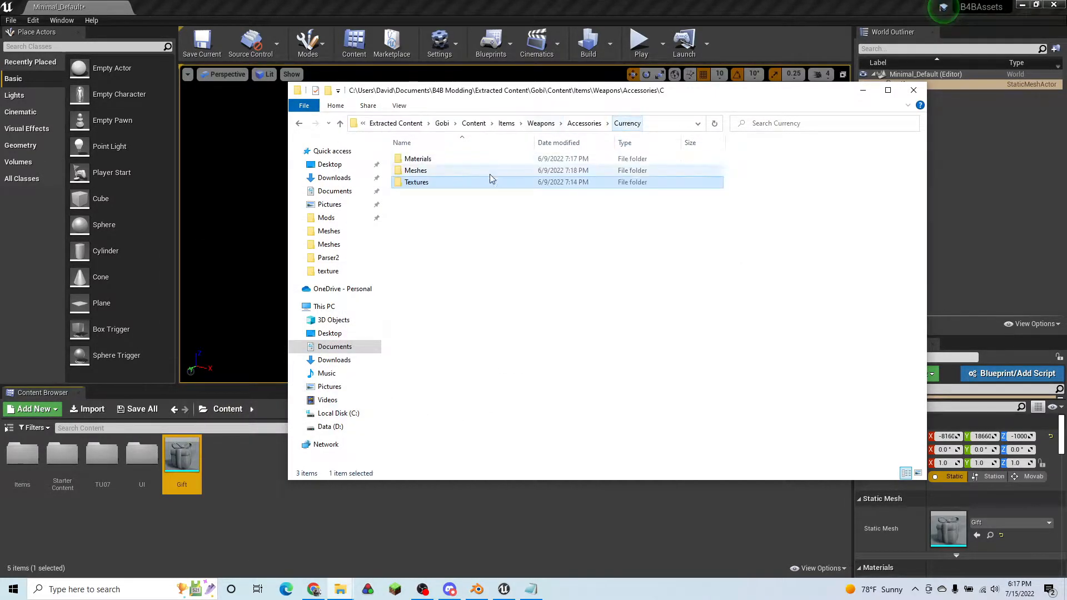
left_click(437, 170)
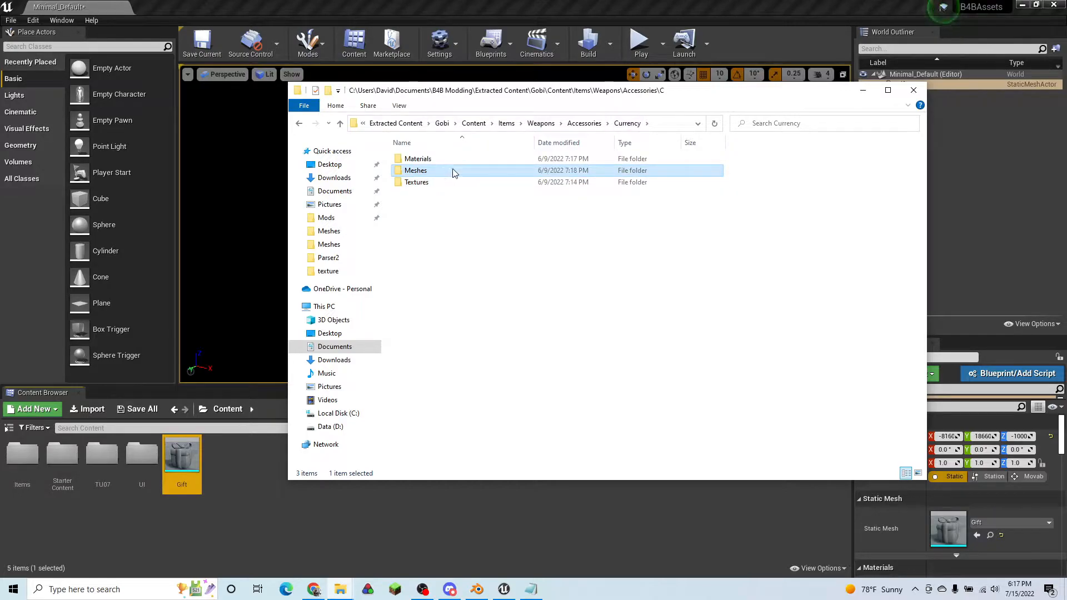
left_click_drag(449, 206, 420, 160)
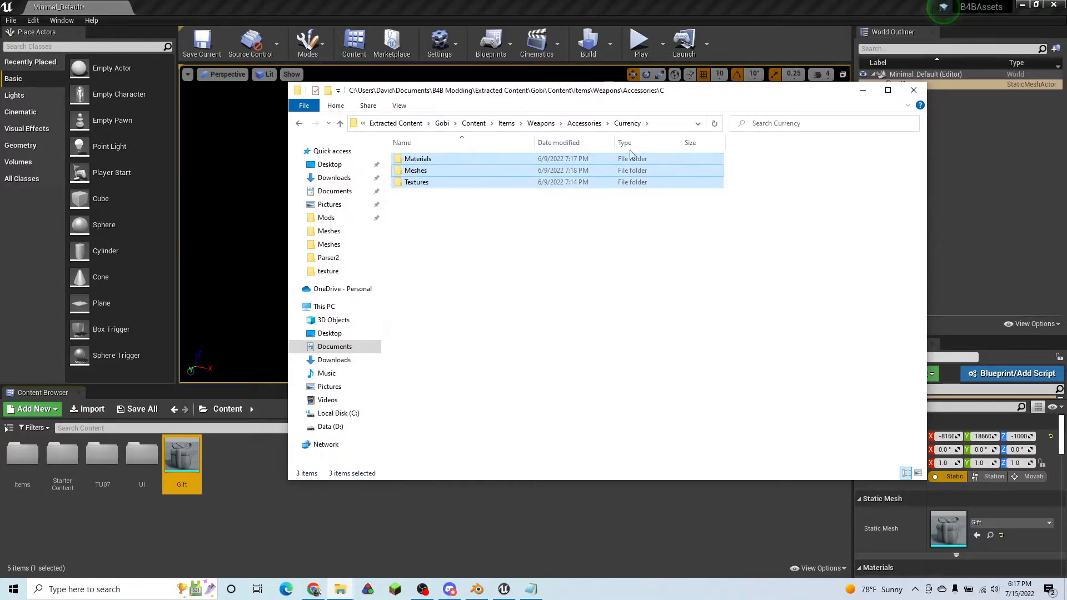
left_click(661, 129)
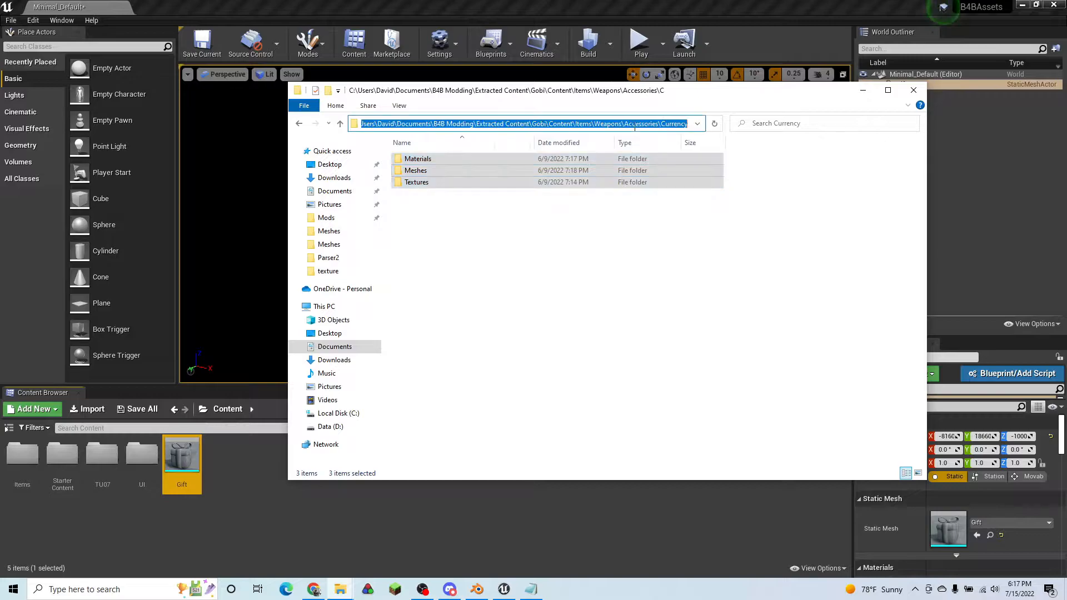
left_click(654, 253)
- Create a new mod folder named GiftCopper_P inside B4B Modding\Mods
left_click(411, 132)
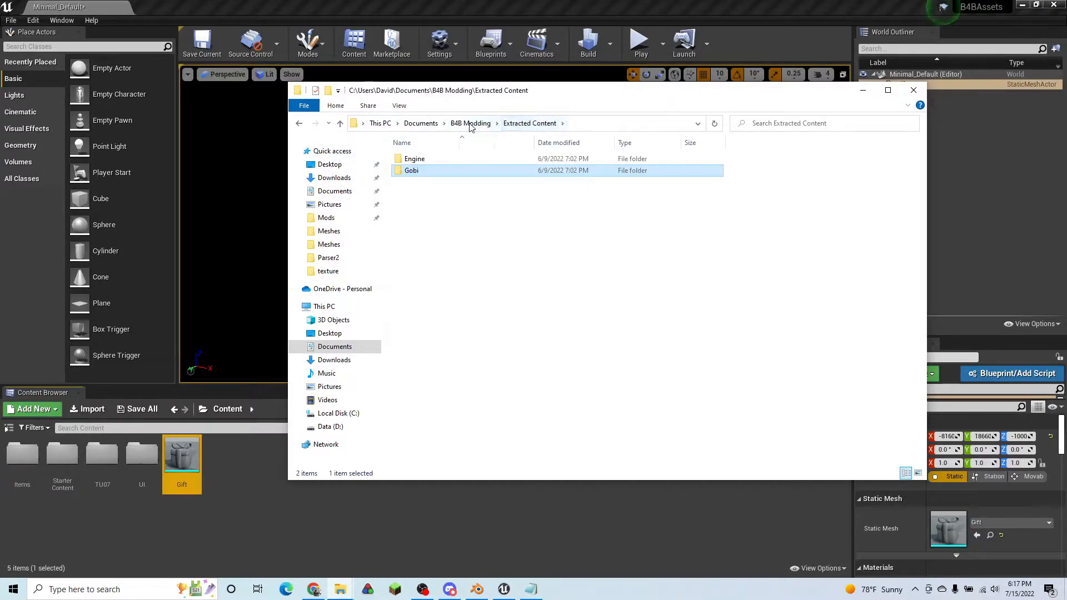
left_click(470, 124)
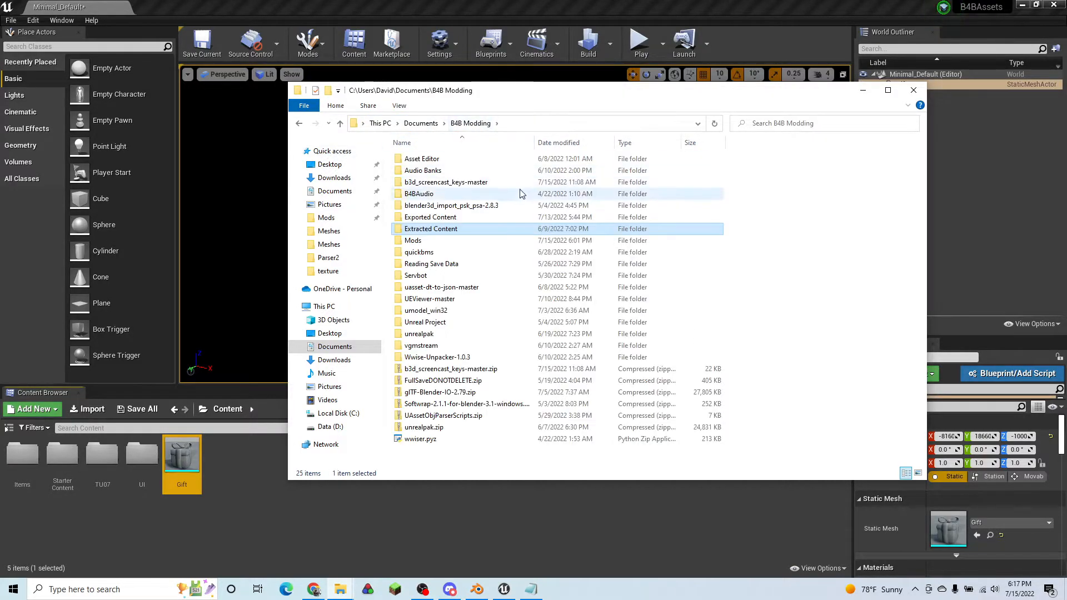
double_click(444, 240)
right_click(758, 239)
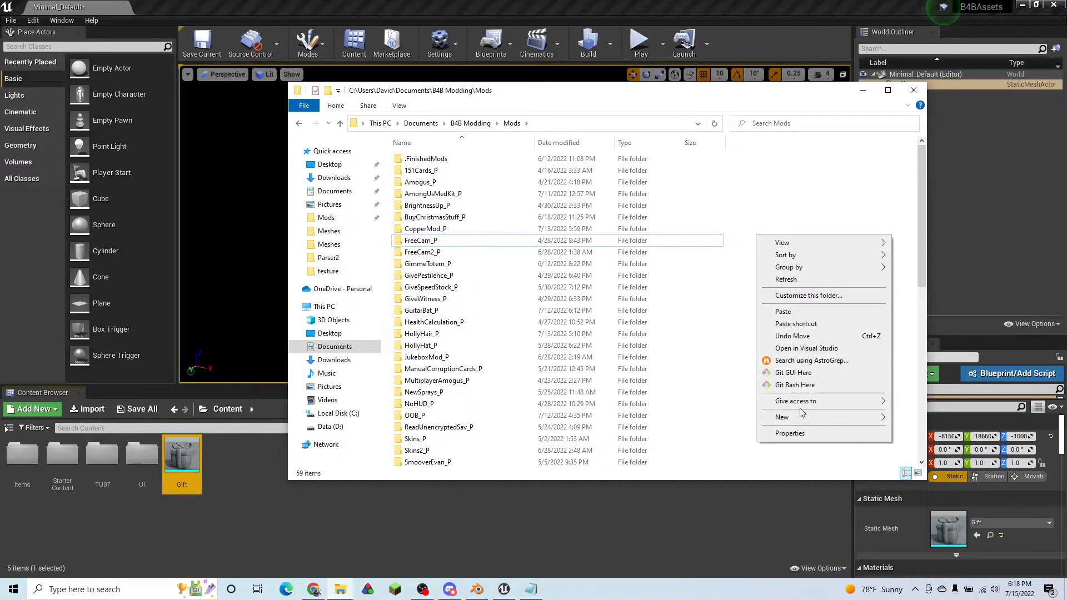
mouse_move(799, 416)
left_click(920, 417)
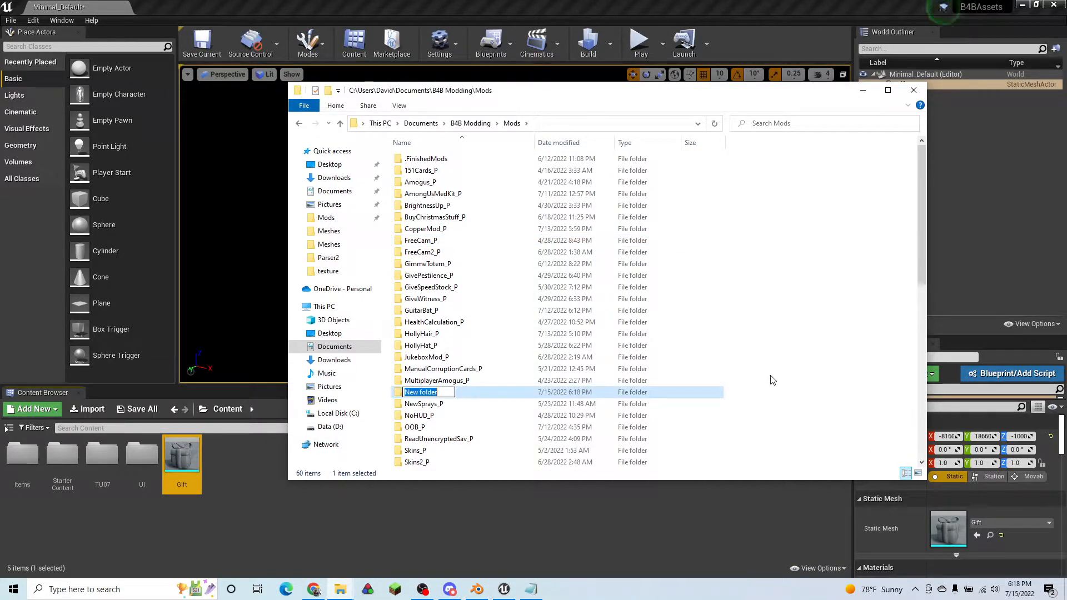
type("Gif")
key("Return")
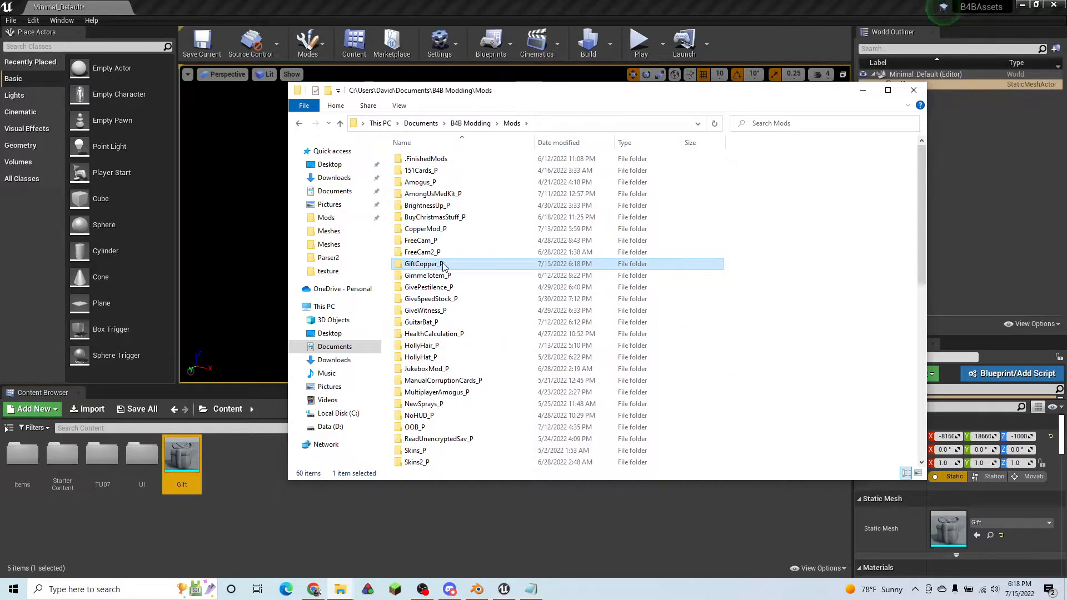
- Inside the new GiftCopper_P folder, create a Gobi folder containing a folder named Content
double_click(428, 264)
right_click(460, 218)
mouse_move(505, 399)
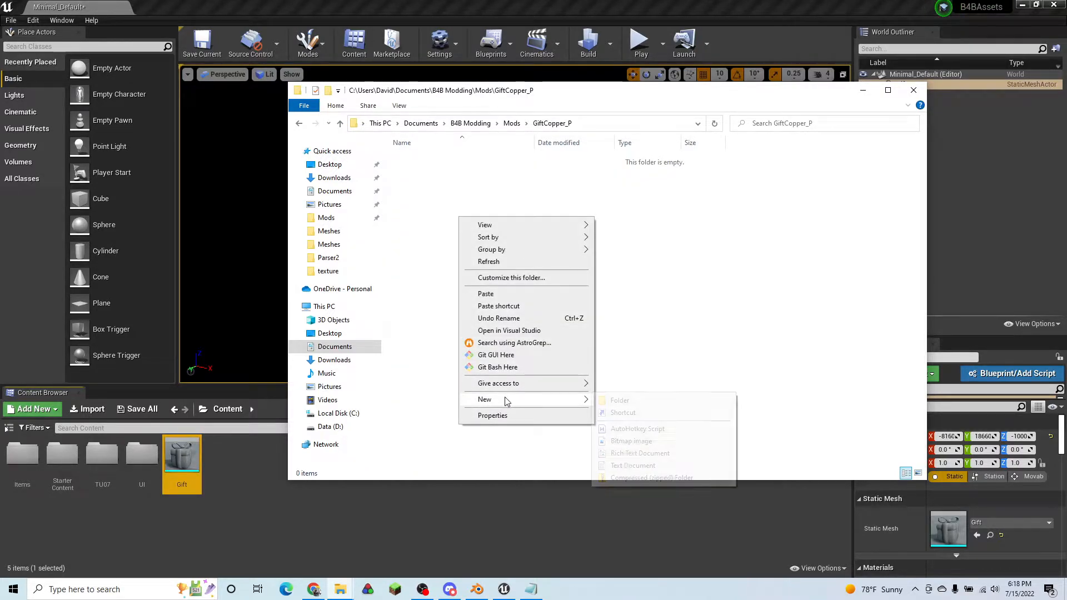
left_click(614, 400)
type("Gobi")
key("Return")
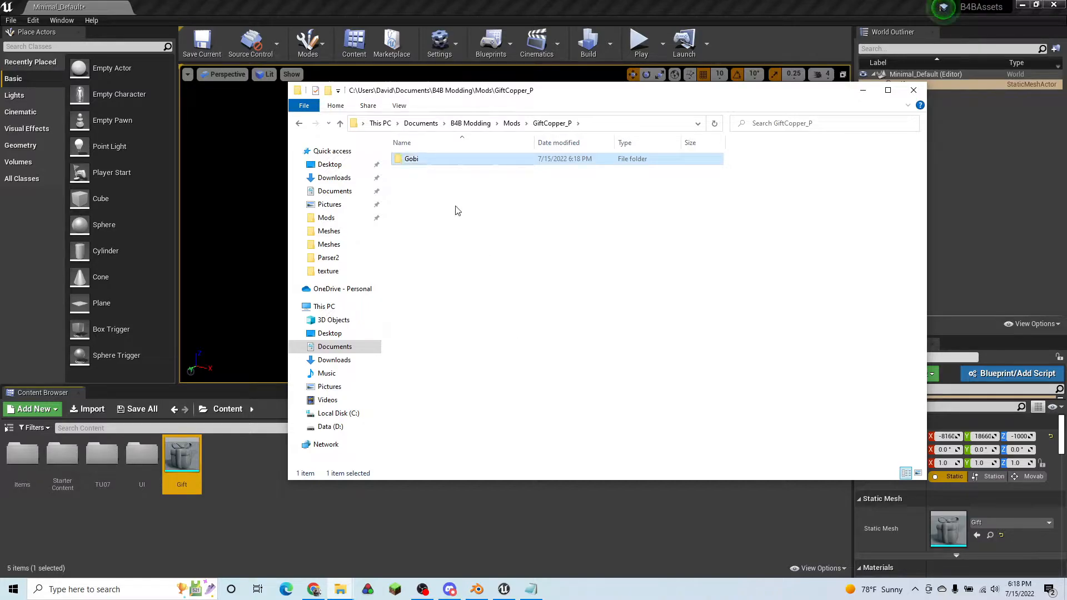
double_click(453, 162)
right_click(469, 223)
mouse_move(523, 408)
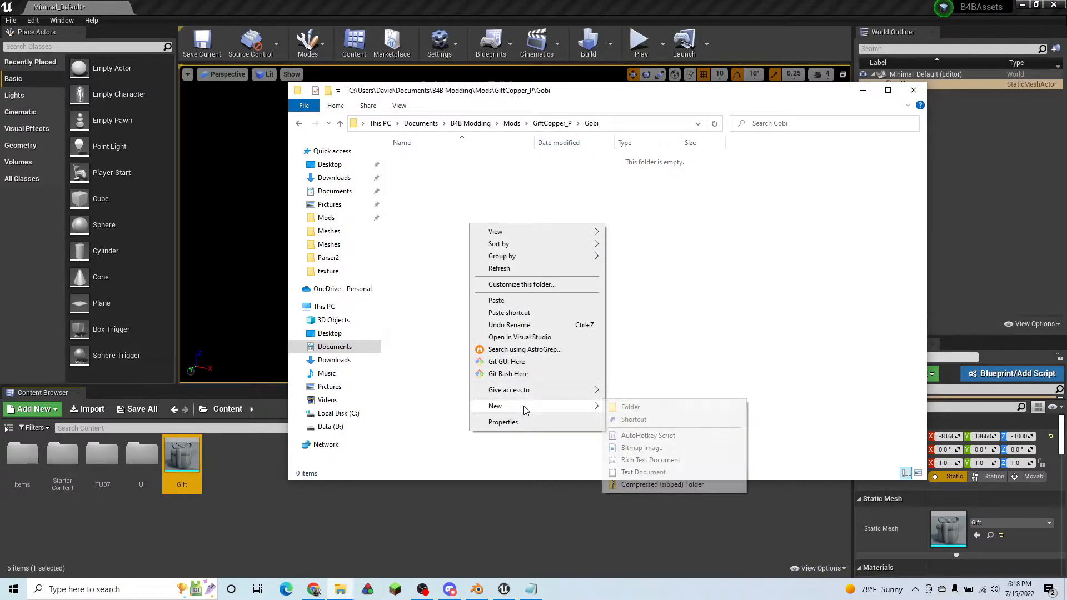
left_click(655, 407)
type("Content")
key("Return")
- Inside Content, create a folder named Items with a Weapons folder in it
double_click(459, 159)
right_click(456, 214)
left_click(650, 399)
type("Items")
key("Return")
double_click(447, 161)
right_click(472, 232)
left_click(696, 419)
type("Weapons")
key("Return")
- Create the path Accessories\Currency inside Weapons and paste the copied Materials, Meshes and Textures folders into Currency
double_click(438, 160)
type("cessories")
key("Return")
double_click(448, 160)
right_click(443, 235)
left_click(664, 419)
type("Currency")
key("Return")
double_click(500, 160)
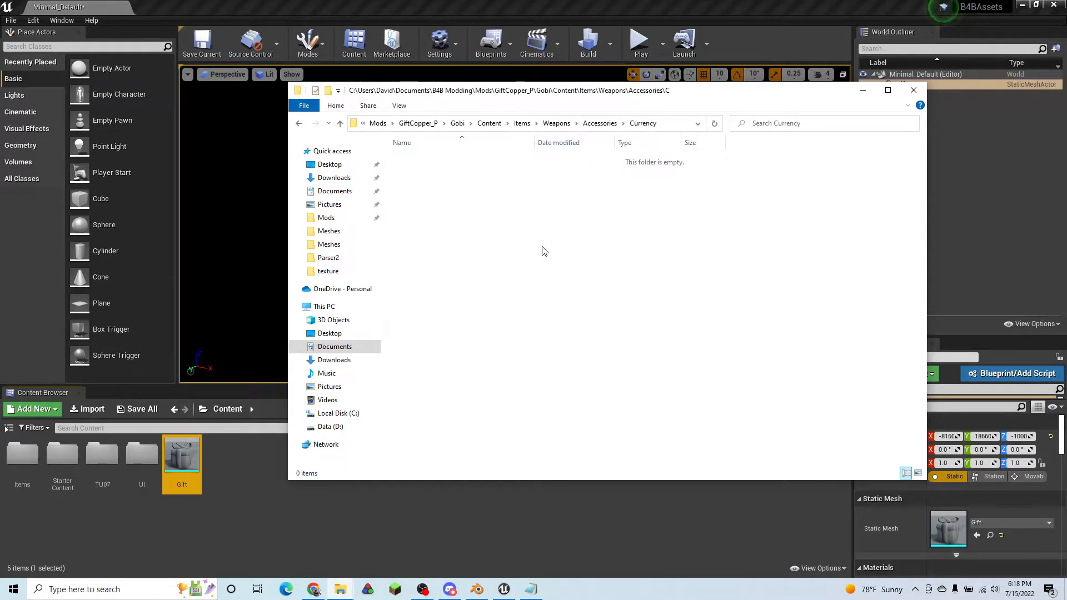
key("ctrl+v")
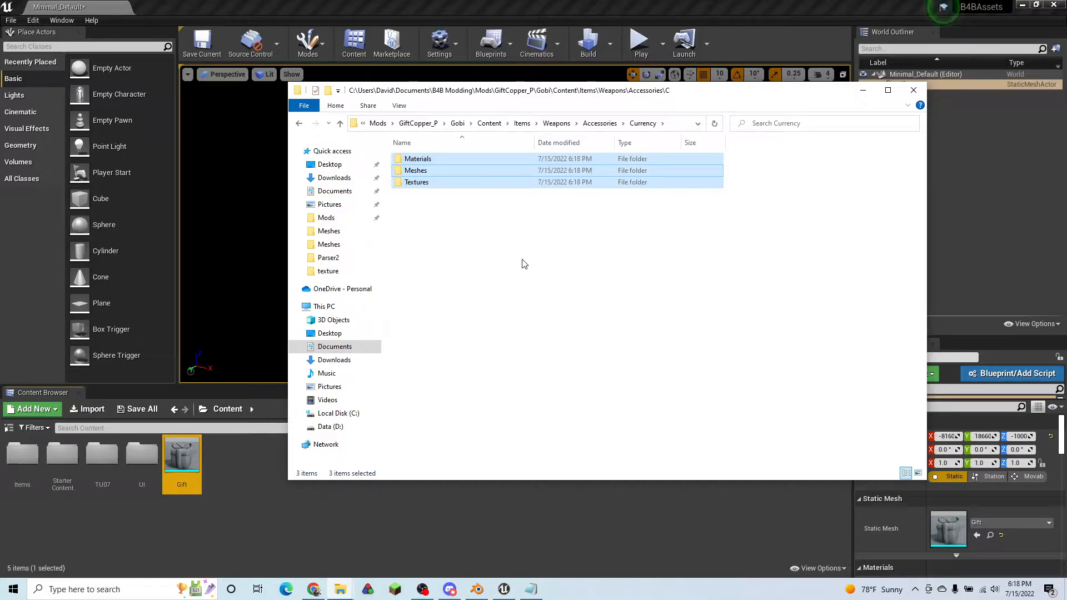
- Arrange the cooked Content window beside the mod's Currency window, and open the mod's Textures folder
left_click_drag(631, 91, 474, 105)
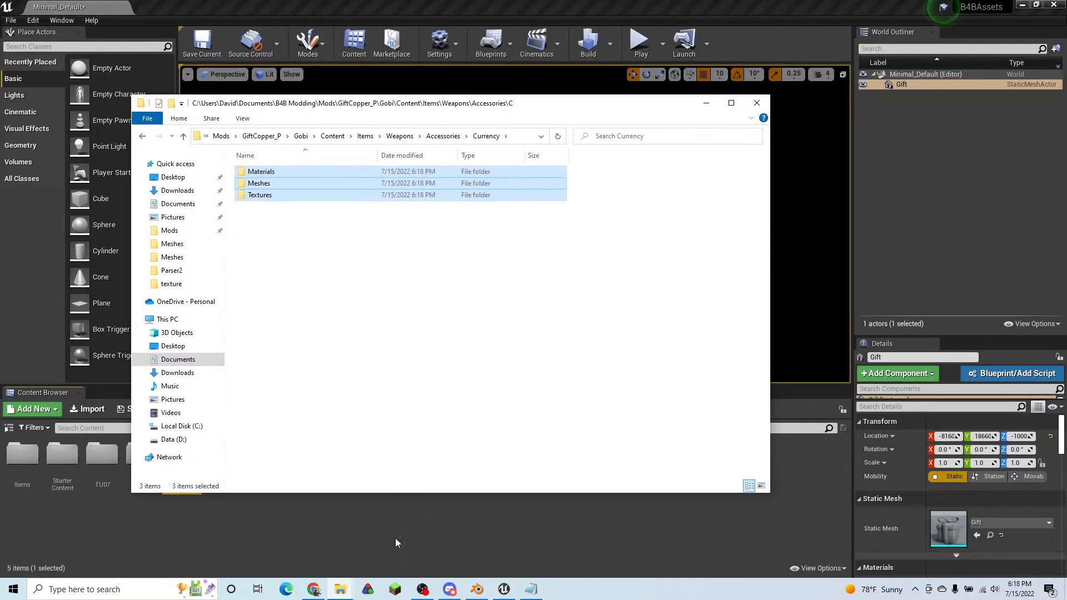
mouse_move(340, 589)
left_click(309, 553)
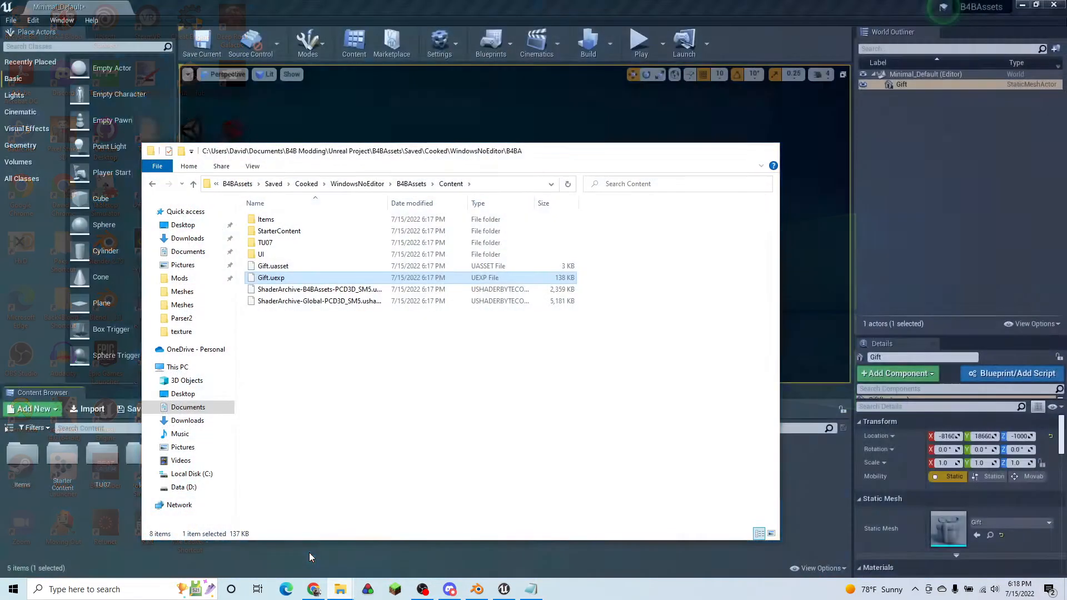
left_click_drag(341, 151, 619, 143)
left_click(267, 201)
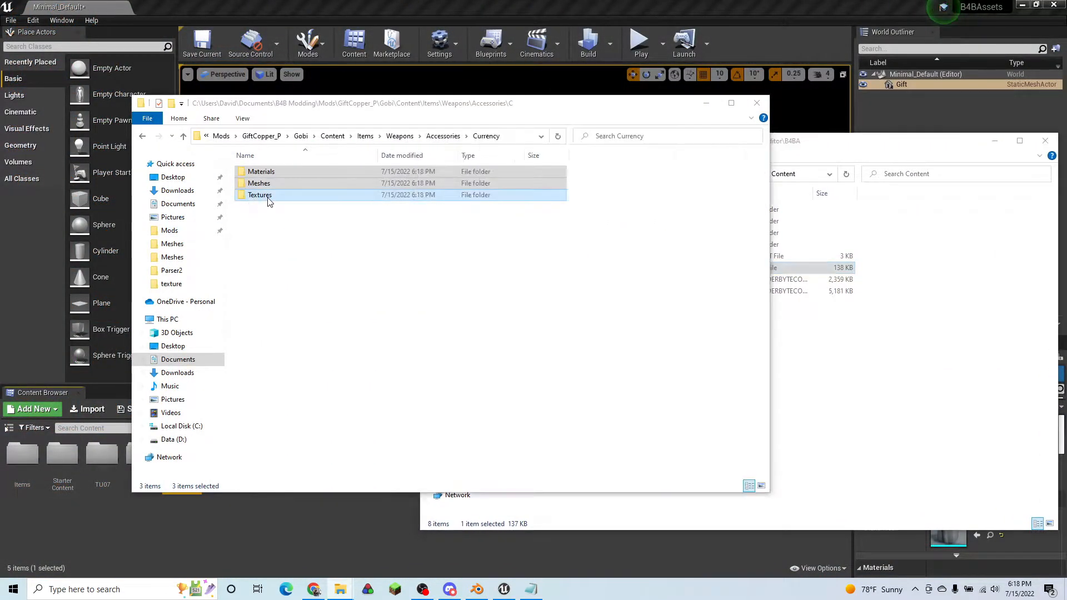
double_click(268, 199)
- Copy all files from the cooked Items\Weapons\Accessories\Currency\Textures folder into the mod's Textures folder, replacing the existing ones
left_click(846, 412)
double_click(571, 211)
double_click(570, 213)
double_click(571, 213)
double_click(571, 212)
double_click(571, 211)
left_click_drag(632, 345, 330, 316)
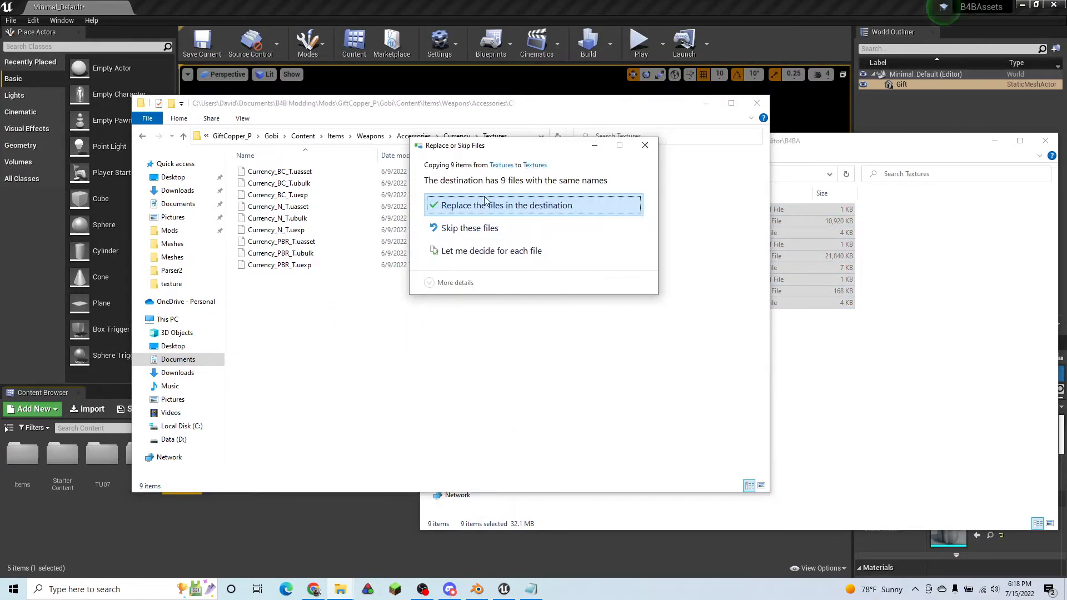
left_click(485, 203)
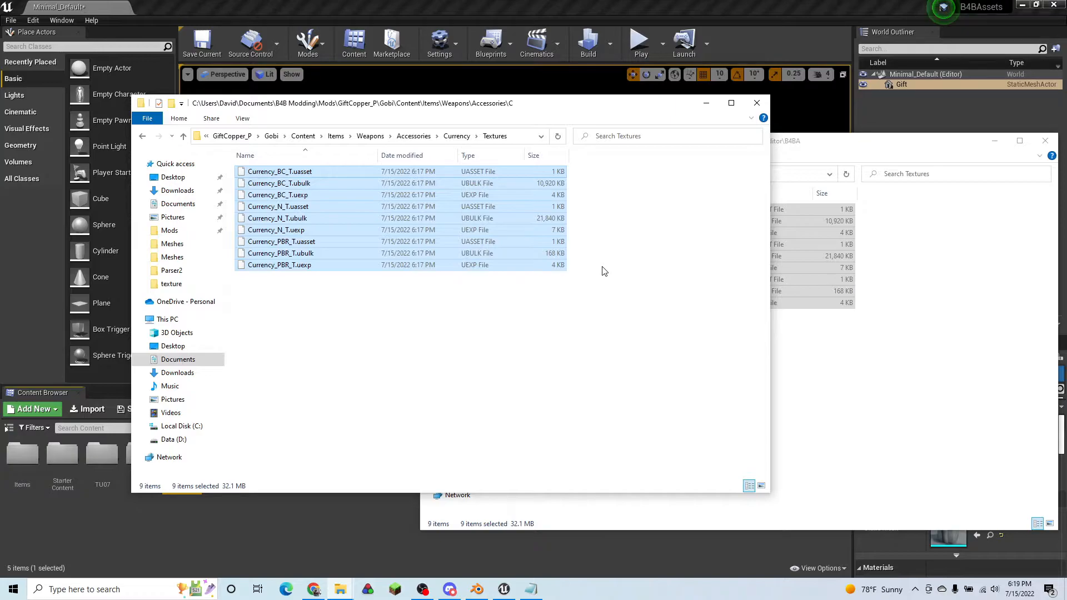
- Delete every file in the mod's Meshes folder except Currency_Stack_SM.uasset and Currency_Stack_SM.uexp
left_click(459, 143)
left_click(273, 189)
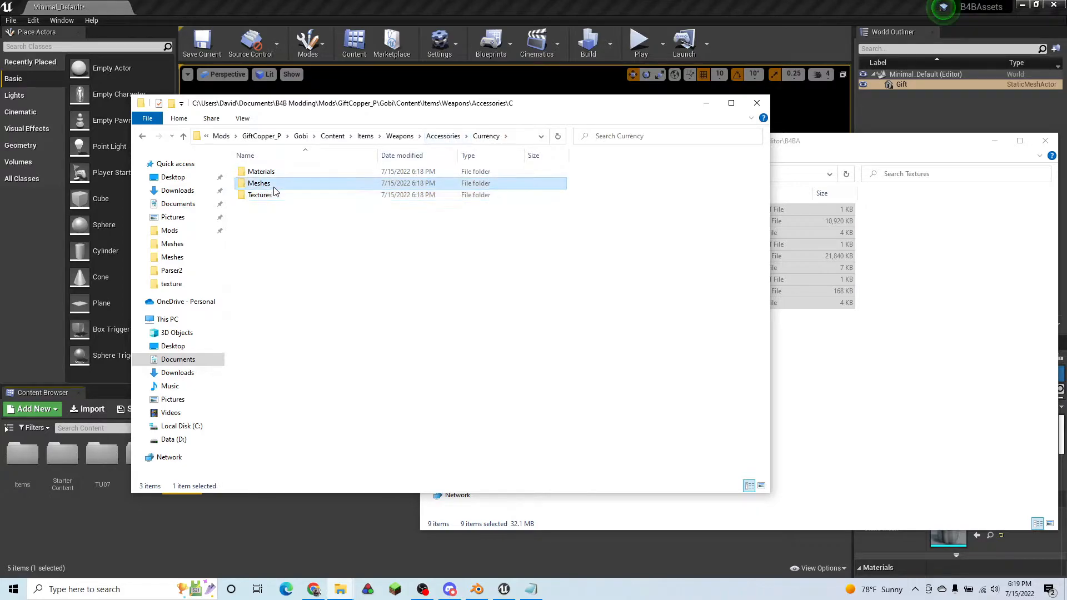
double_click(273, 189)
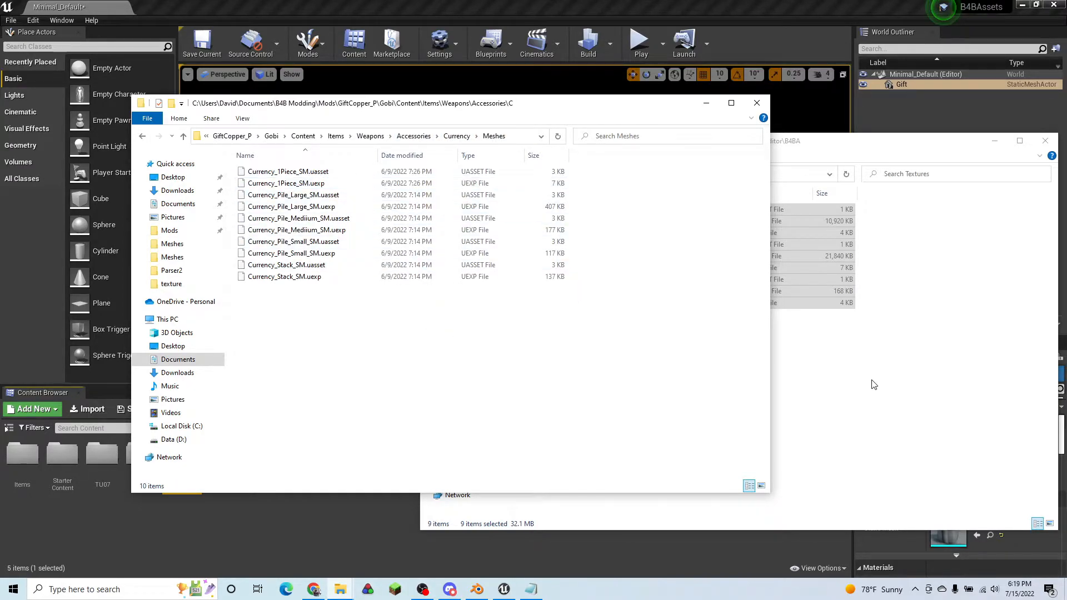
left_click_drag(581, 166, 332, 254)
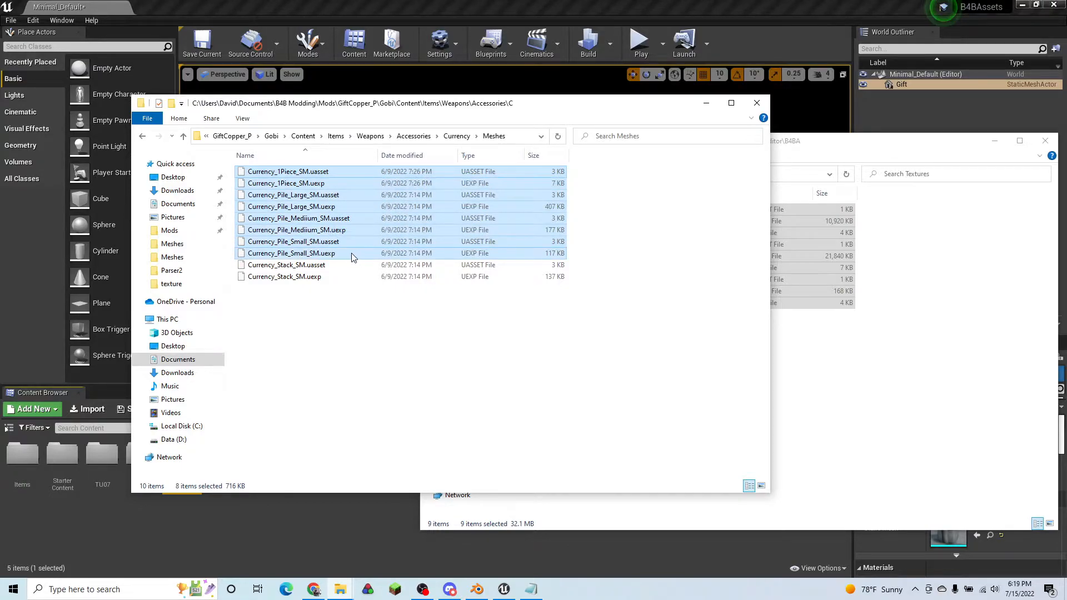
key("Delete")
left_click(928, 374)
left_click(1045, 141)
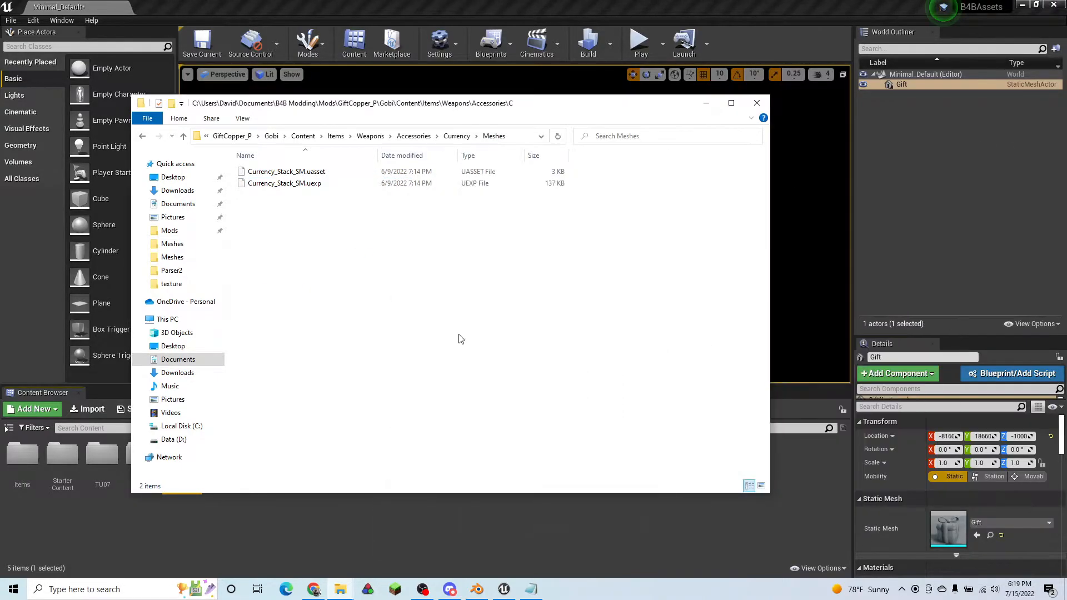
left_click(340, 589)
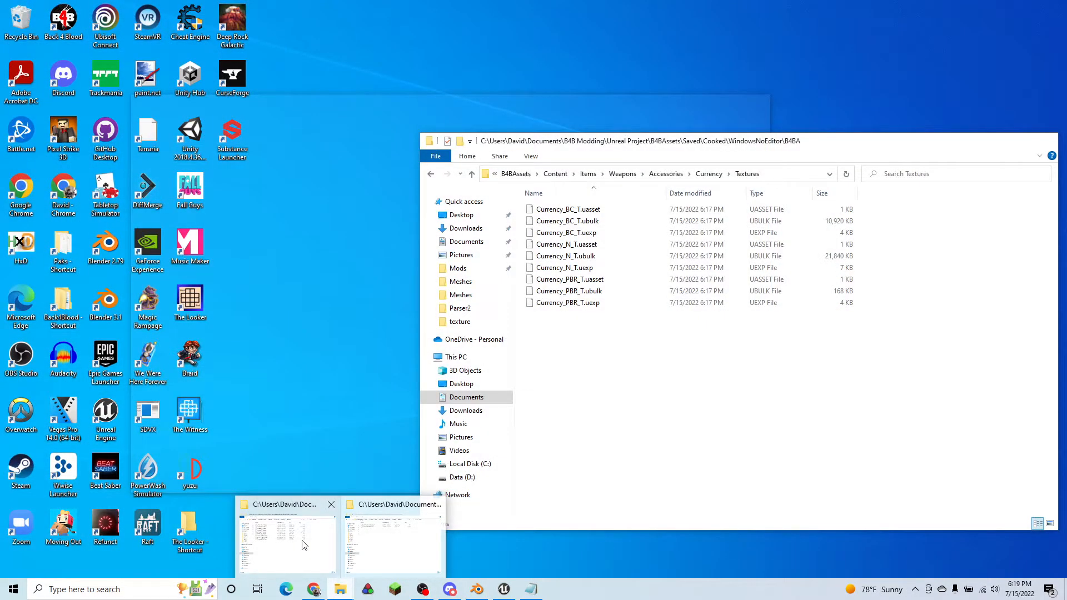
left_click(302, 543)
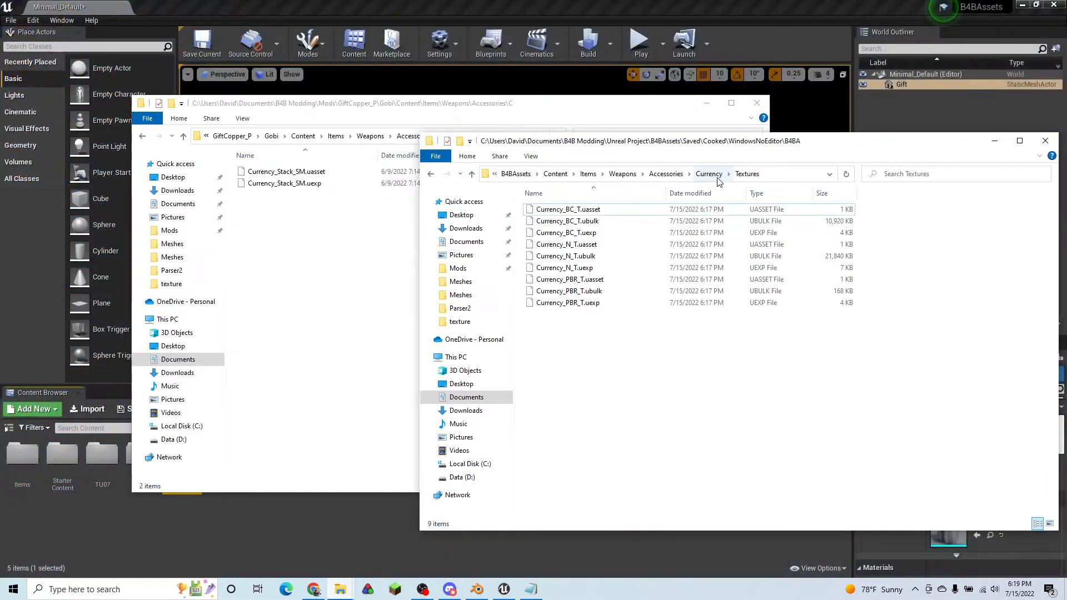
left_click(708, 175)
left_click(529, 174)
left_click(580, 175)
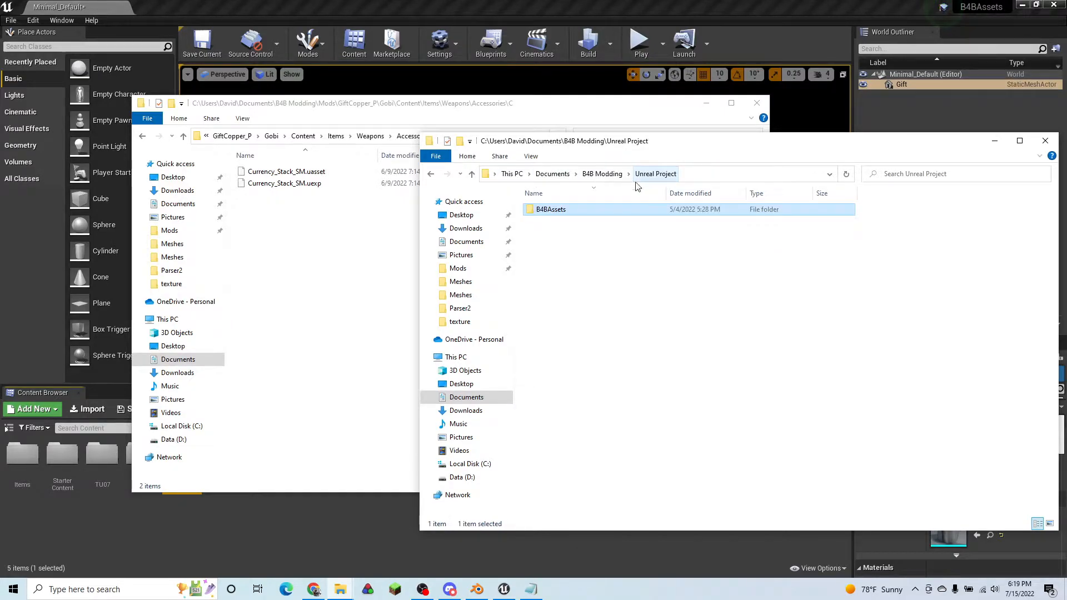
left_click(605, 175)
double_click(603, 375)
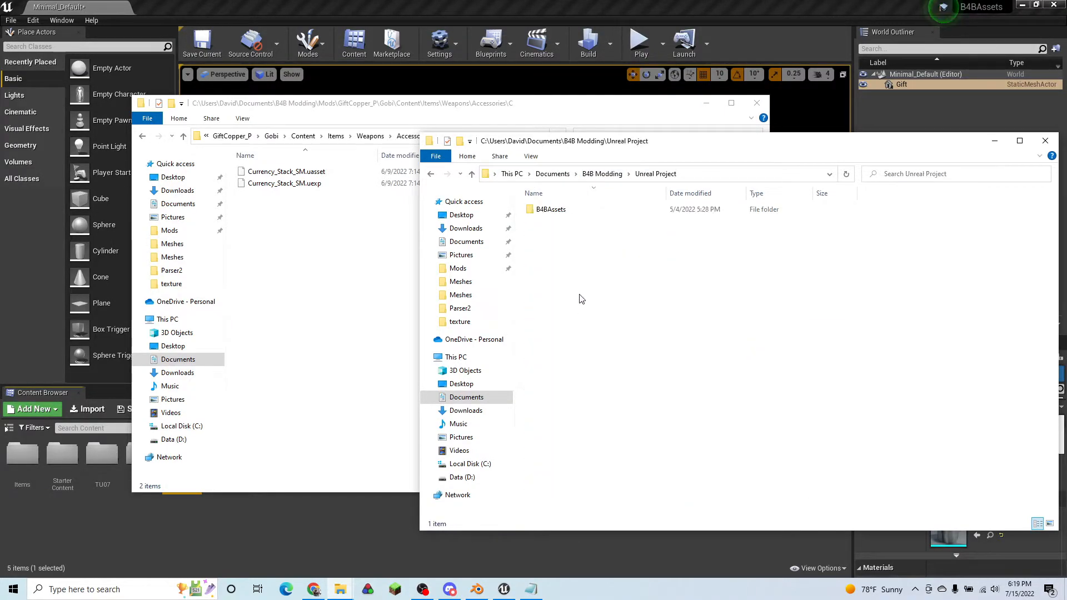
left_click(436, 174)
left_click(436, 174)
left_click(436, 175)
left_click(436, 174)
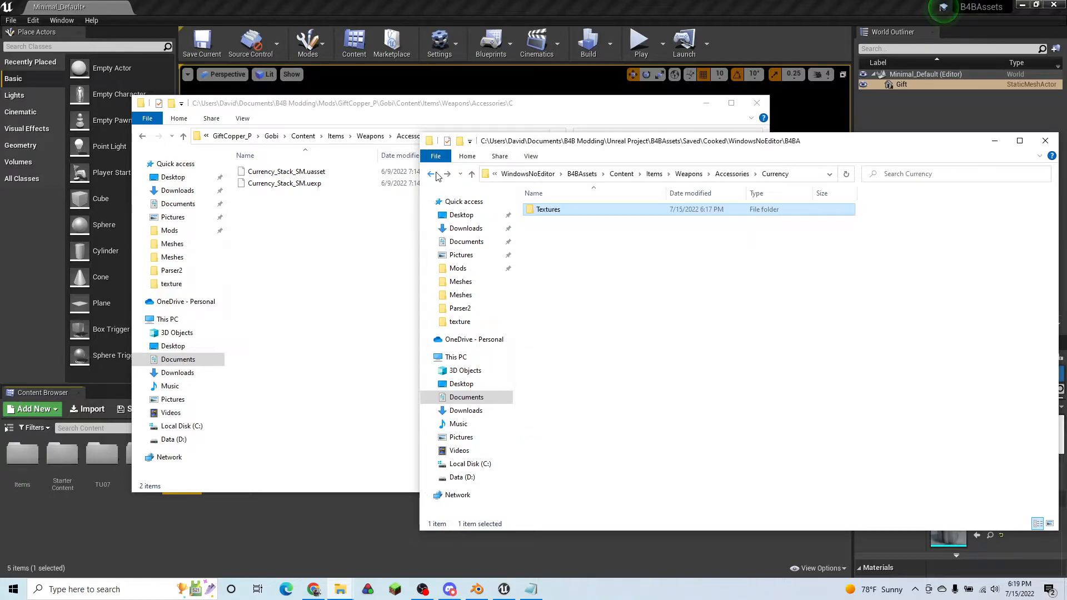
left_click(436, 176)
- Copy Gift.uexp from the cooked Content folder into the mod's Meshes folder, then put the cooked files window aside
left_click(690, 175)
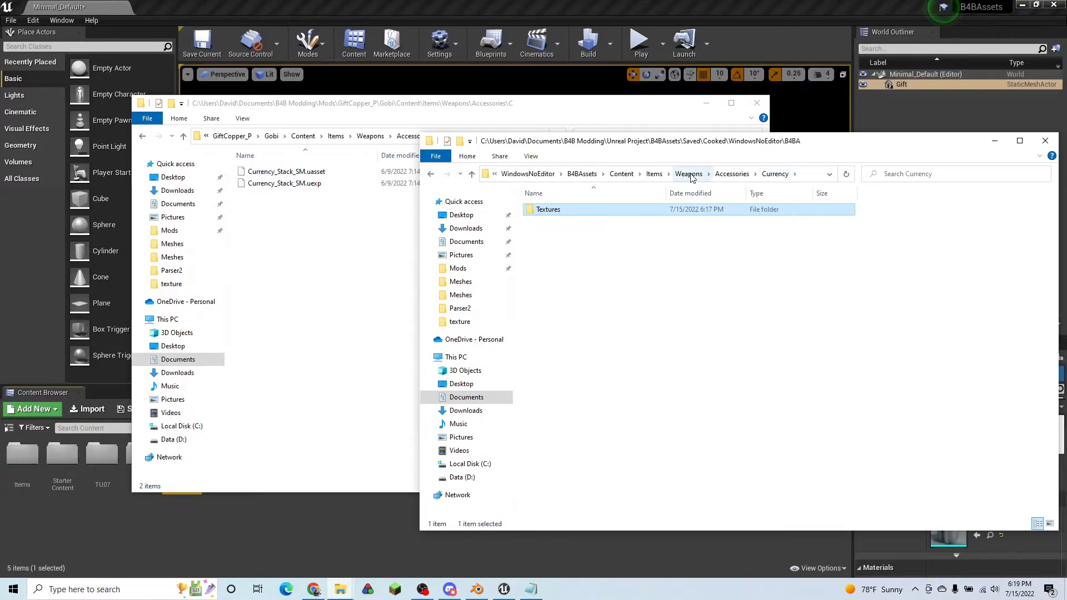
left_click(621, 174)
left_click(578, 267)
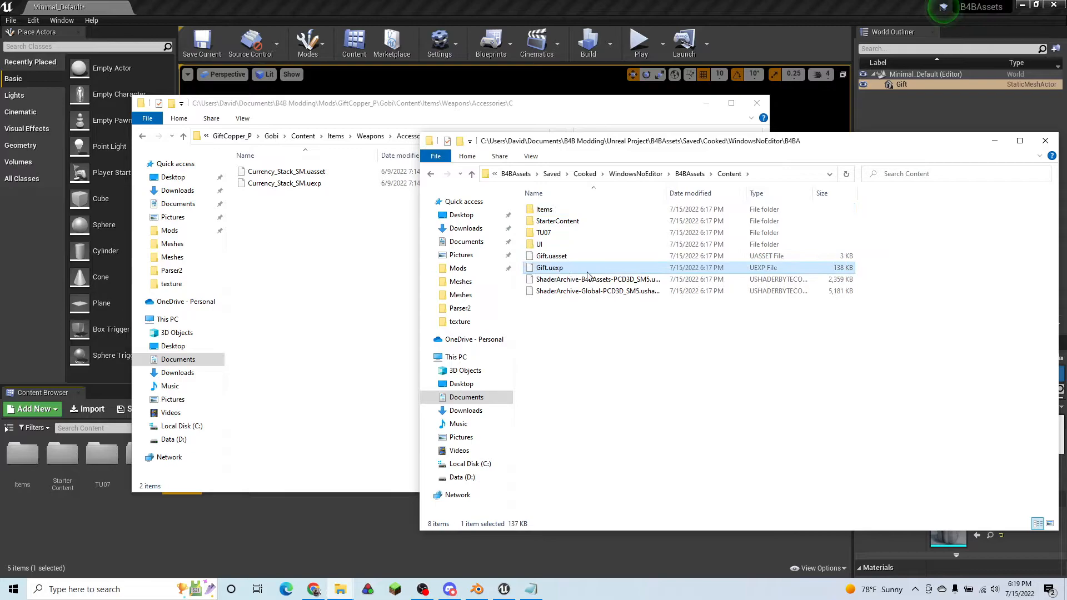
left_click(325, 240)
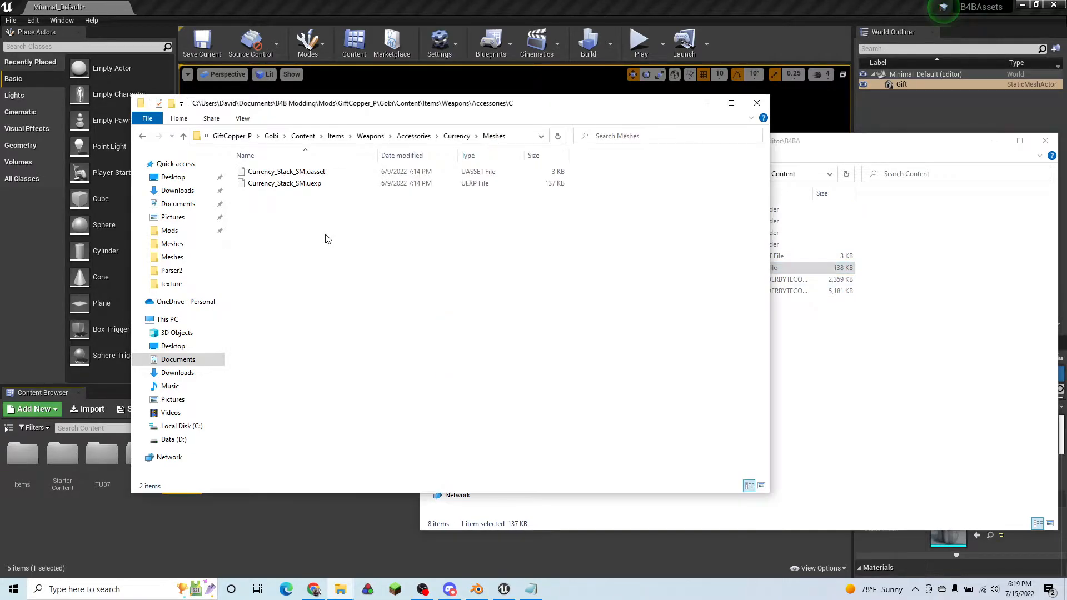
key("ctrl+v")
left_click(858, 382)
left_click(994, 141)
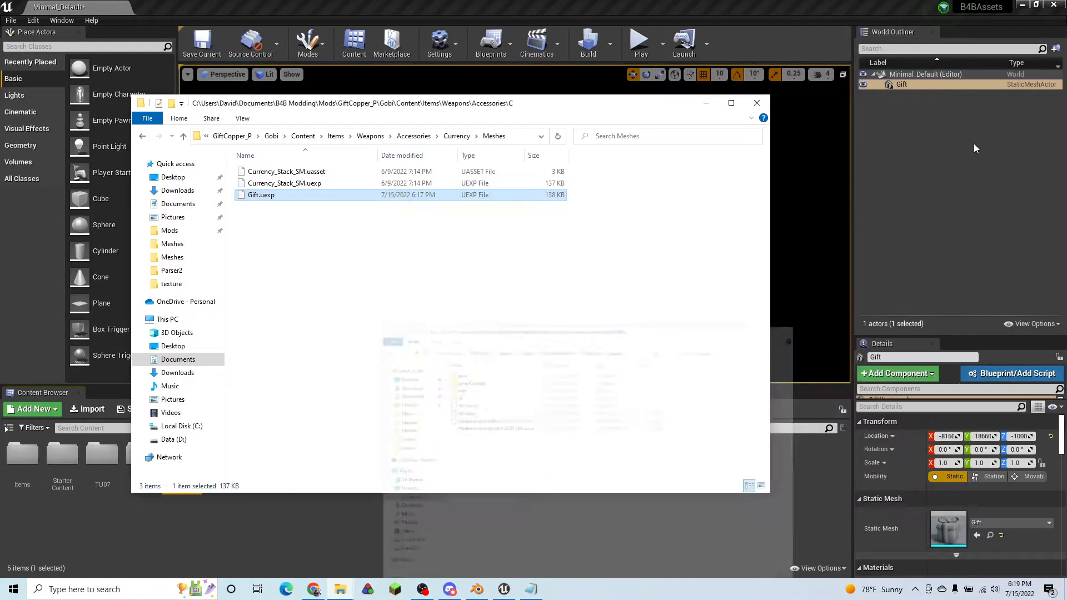
- Copy the full path of the mod's Meshes folder, minimize its window and launch HxD
left_click(517, 143)
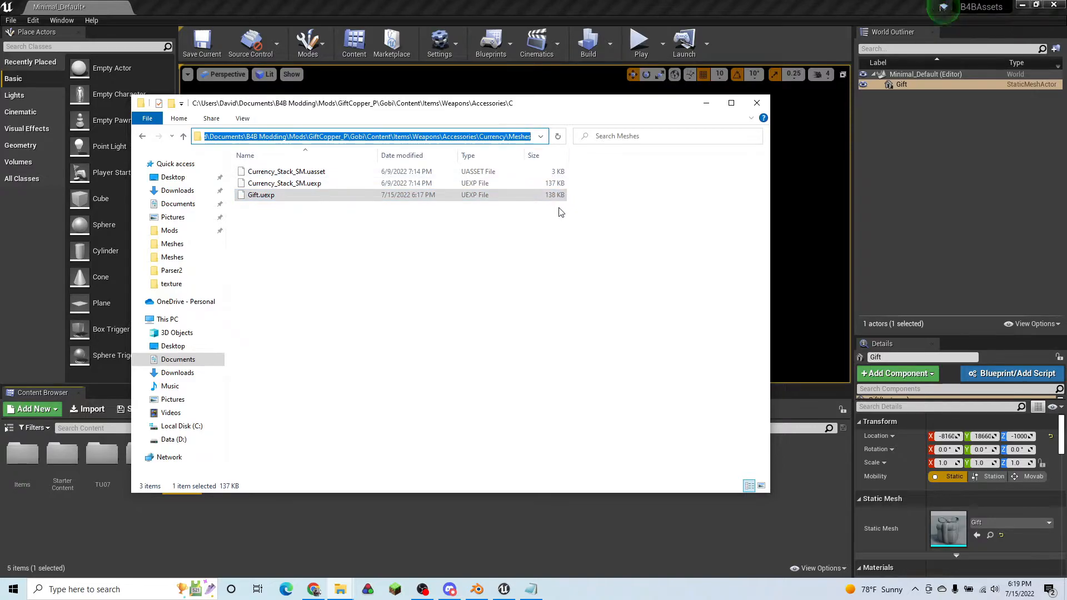
left_click(602, 208)
left_click(705, 102)
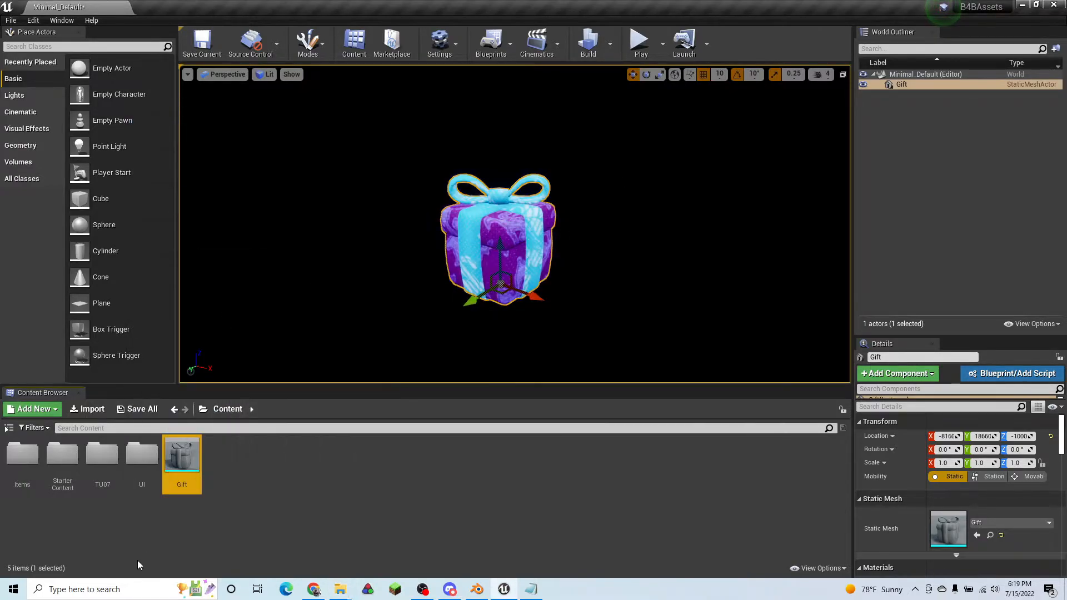
left_click(136, 590)
type("hxd")
key("Return")
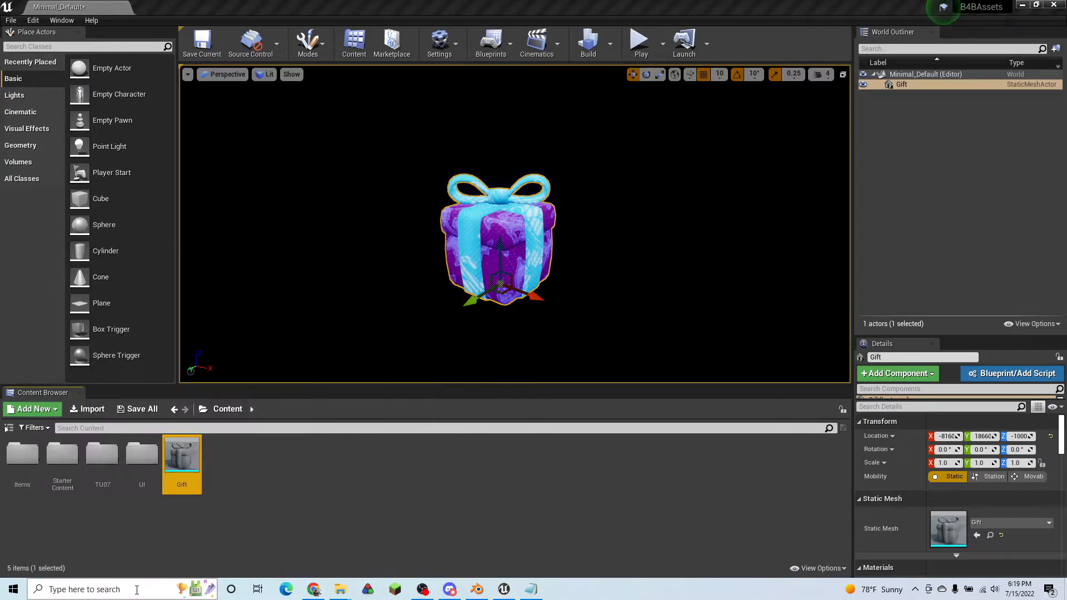
- Open Currency_Stack_SM.uexp and Gift.uexp from the mod's Meshes folder in HxD, ordering Gift.uexp second
left_click(197, 90)
left_click(208, 116)
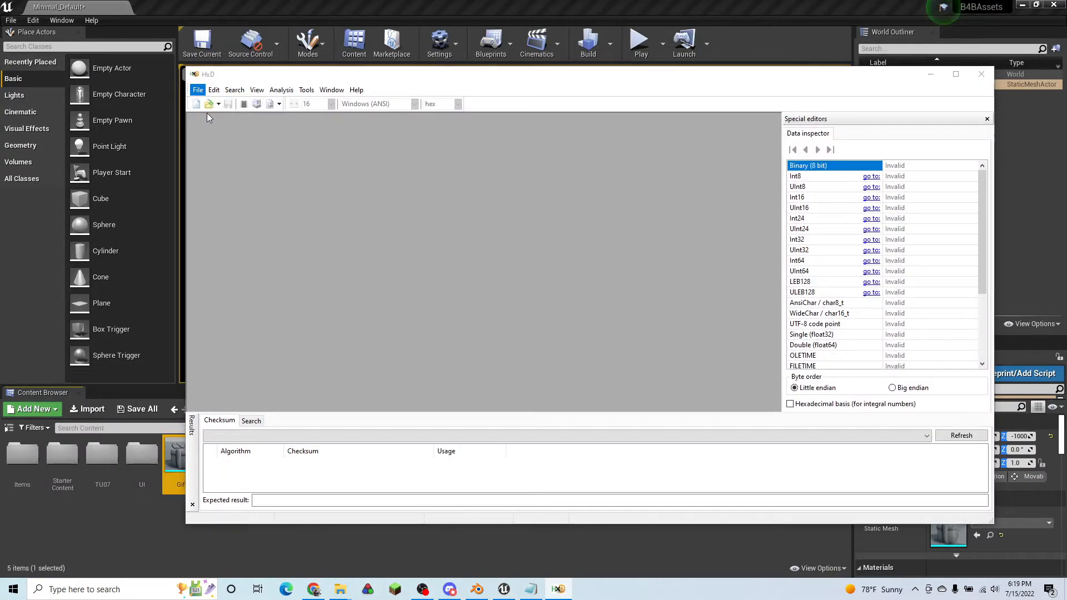
left_click(702, 110)
left_click(702, 111)
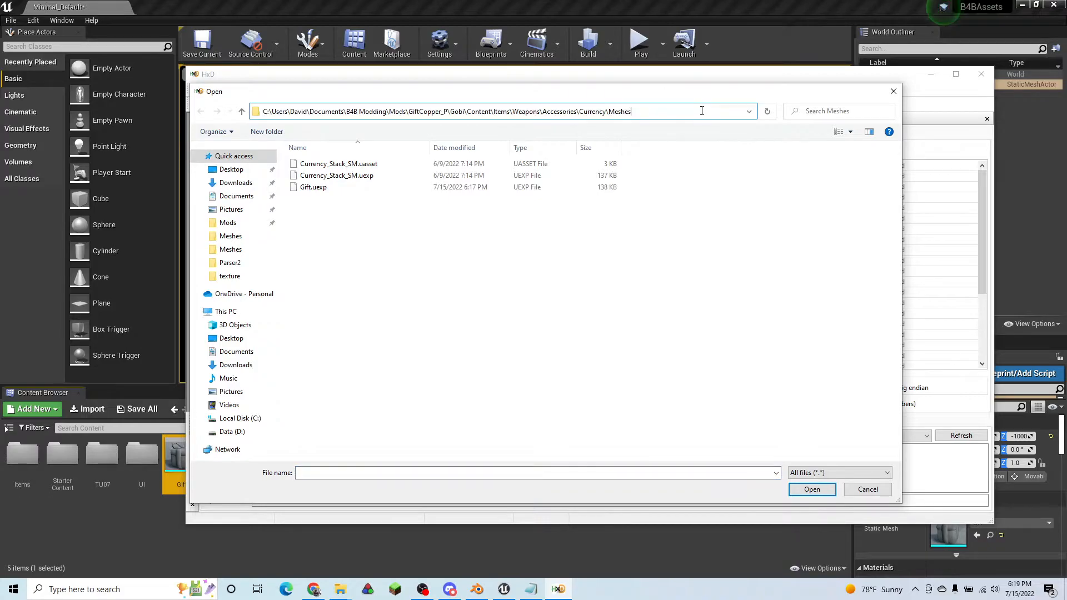
left_click(336, 176)
left_click(313, 188, "ctrl")
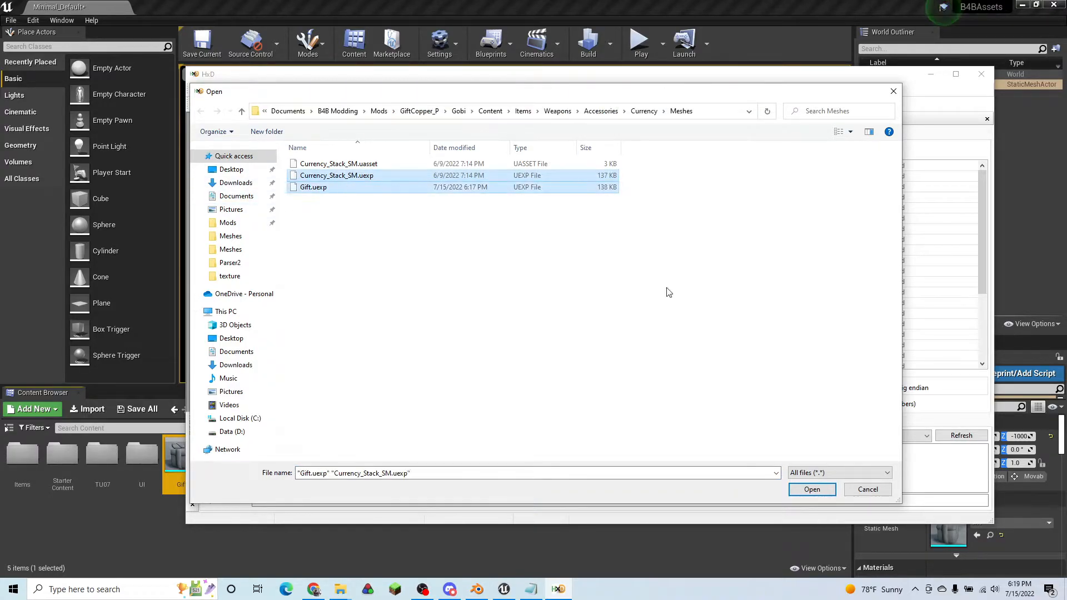
left_click(804, 490)
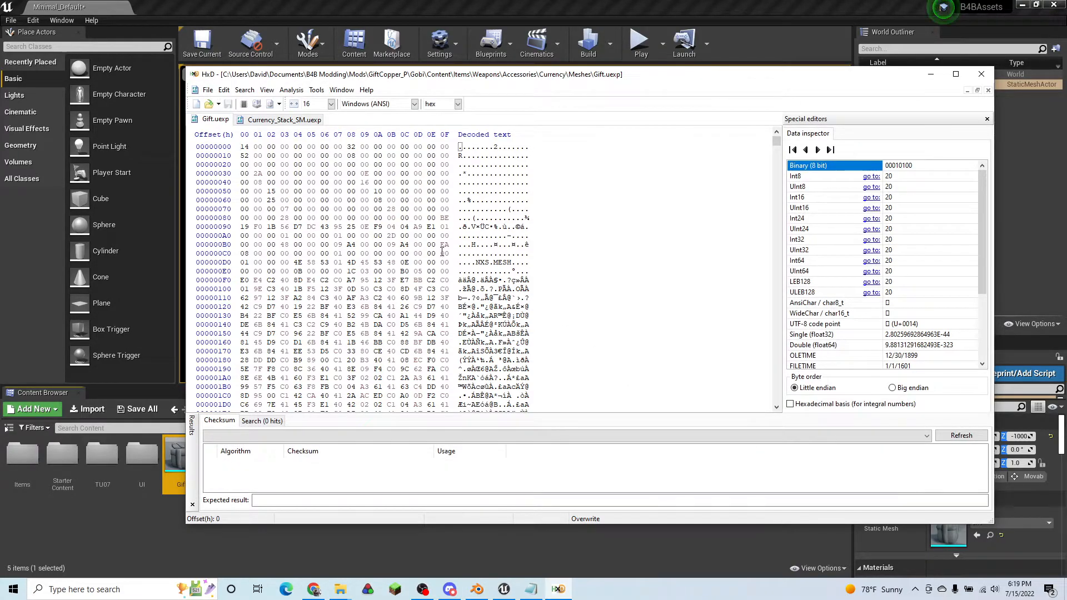
left_click_drag(225, 120, 308, 122)
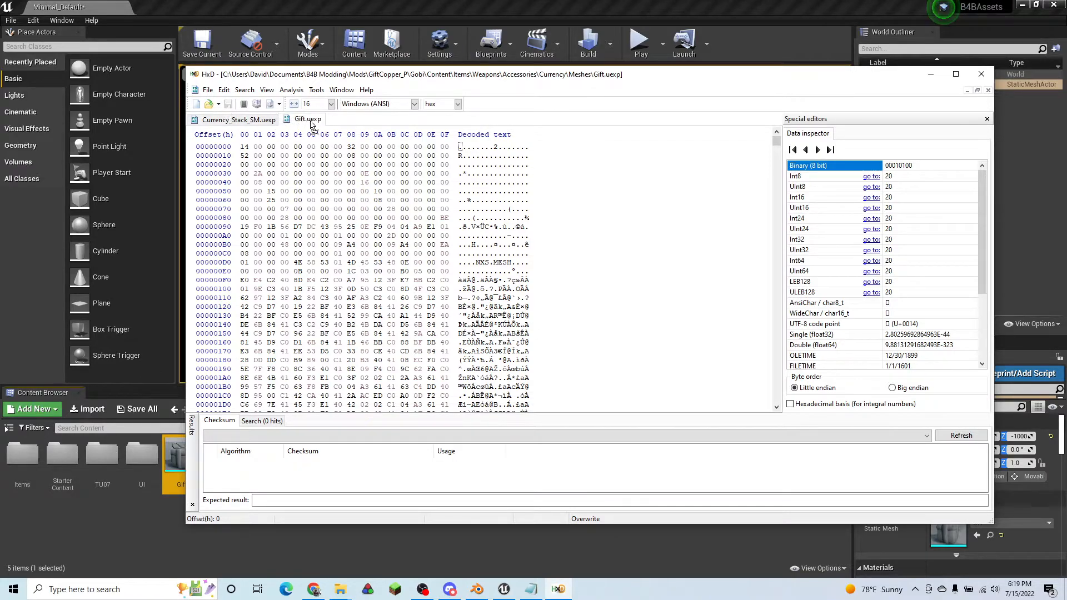
- Compare the beginnings of Currency_Stack_SM.uexp and Gift.uexp, looking for where the mesh vertex data starts
left_click(245, 121)
scroll(409, 244, "down", 20)
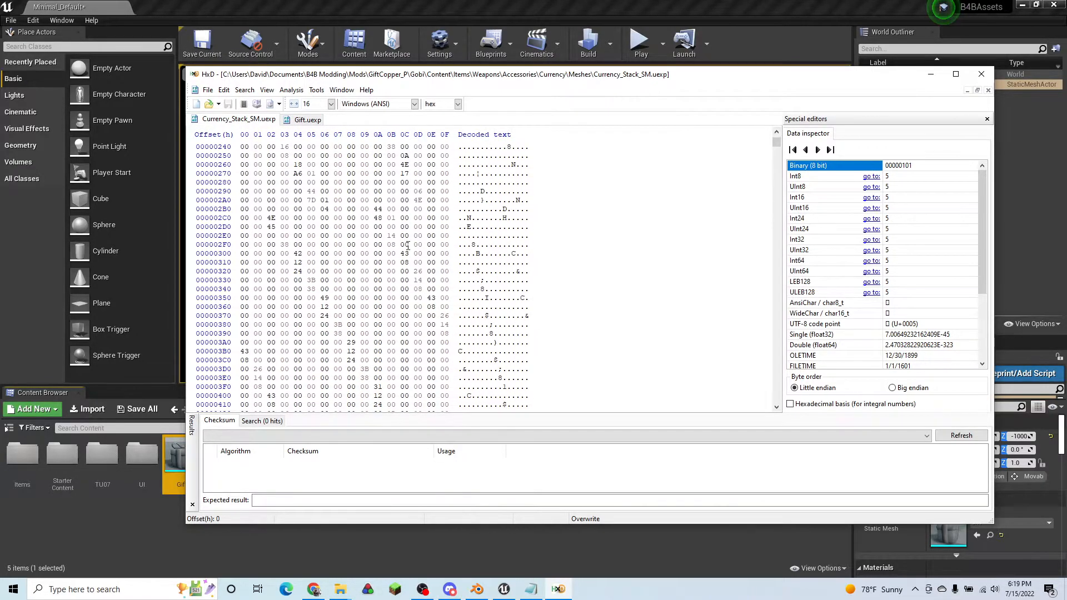
scroll(409, 245, "down", 20)
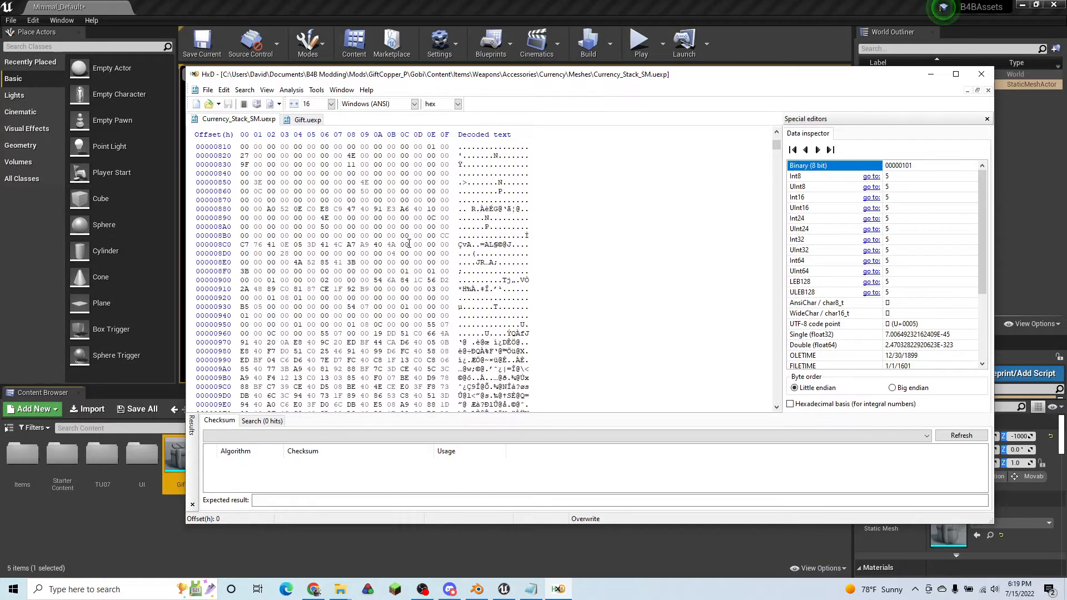
scroll(409, 245, "up", 20)
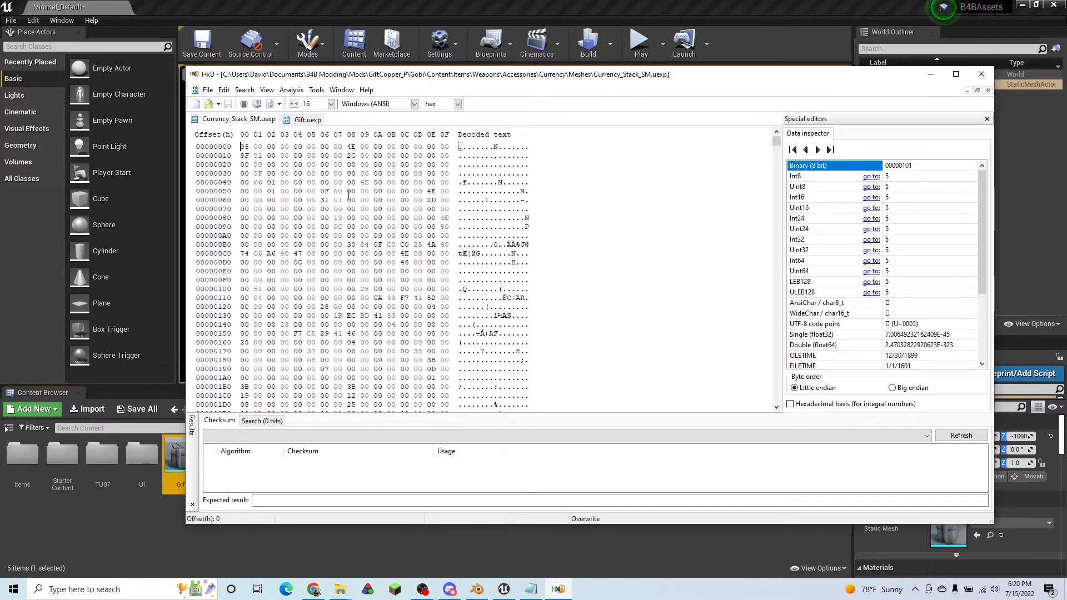
left_click(308, 119)
scroll(466, 288, "down", 6)
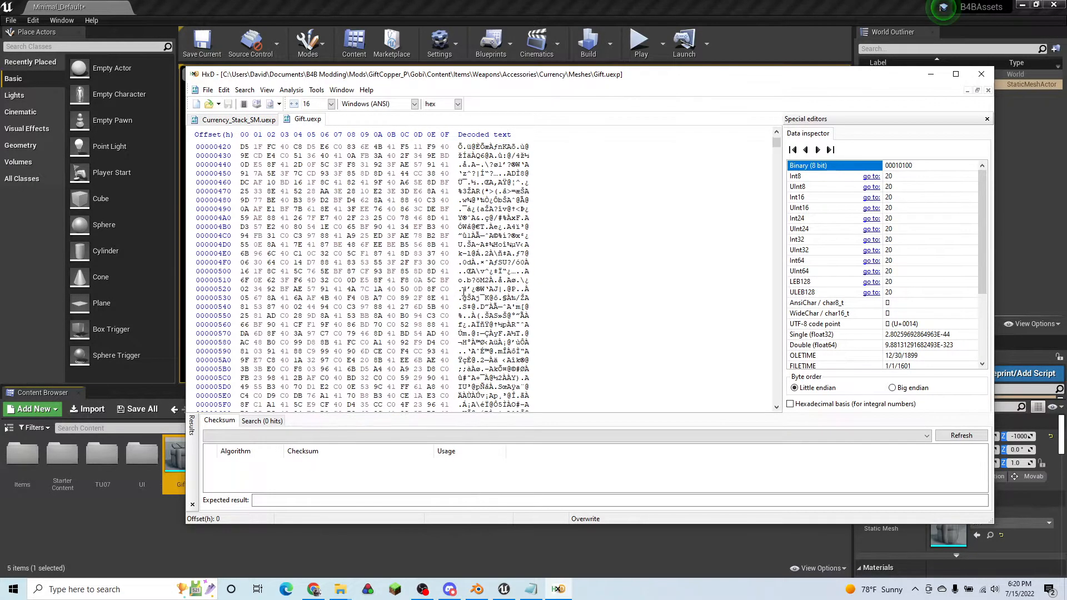
scroll(466, 288, "up", 9)
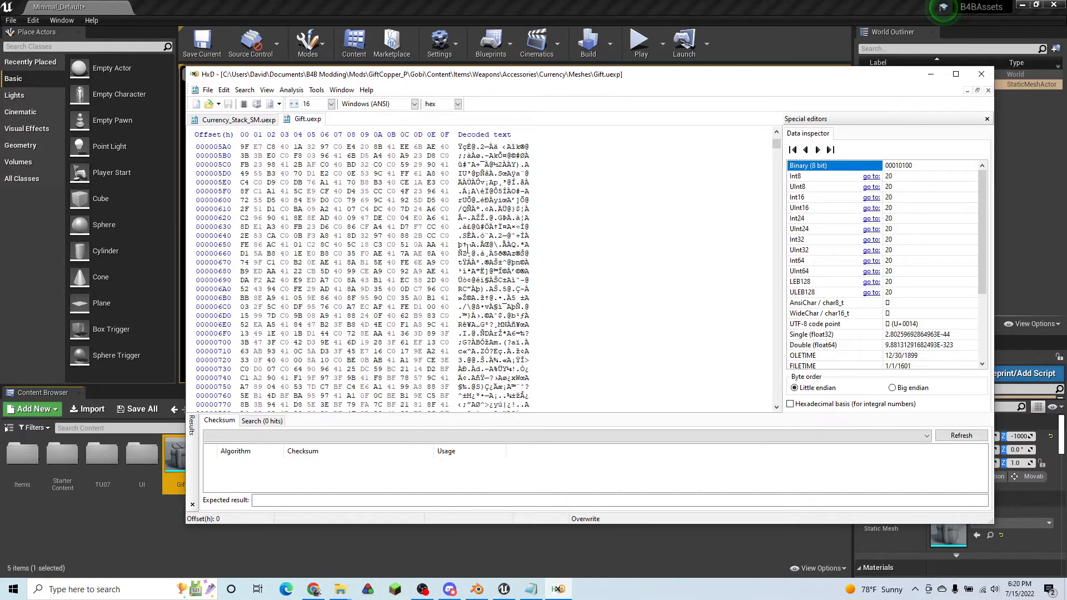
- Locate the vertex position data deeper in Gift.uexp and inspect the four-byte vertex count at offset A868 directly before it
left_click_drag(776, 146, 776, 183)
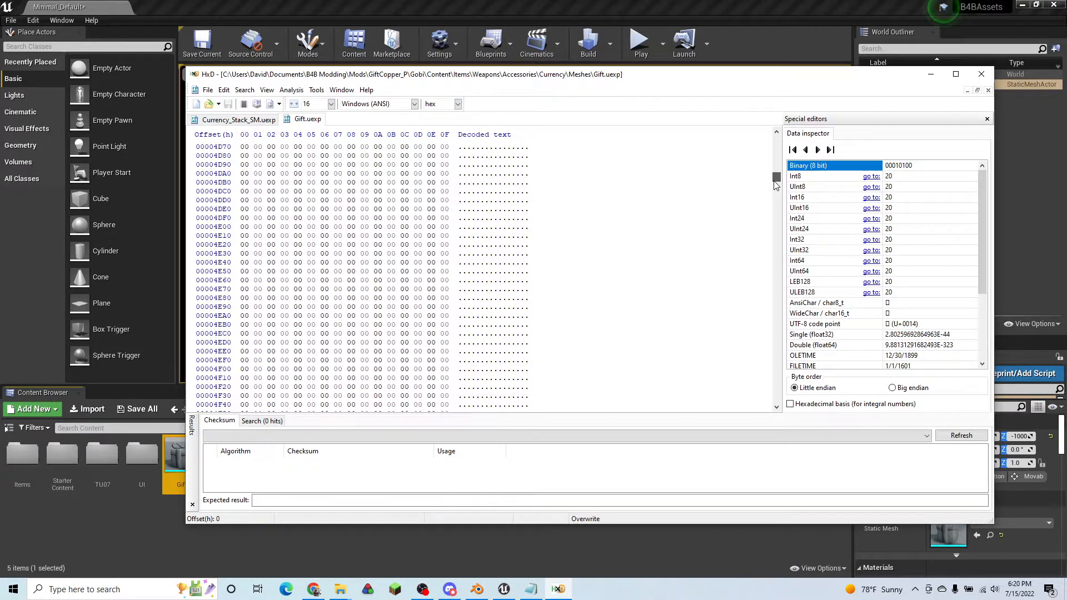
left_click_drag(777, 187, 778, 224)
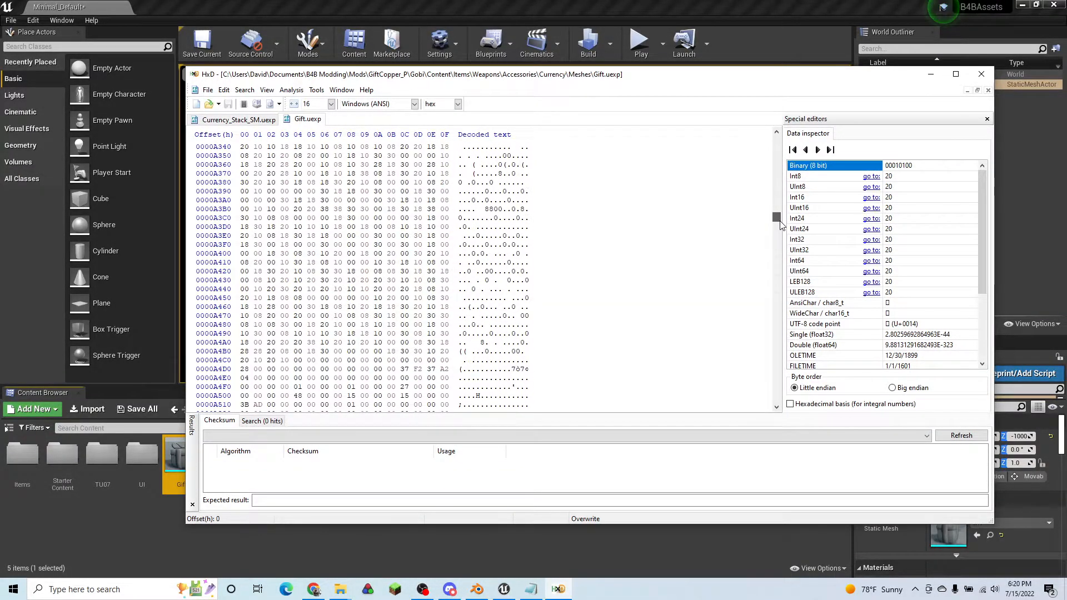
left_click_drag(469, 174, 502, 325)
left_click(364, 235)
left_click_drag(371, 316, 332, 259)
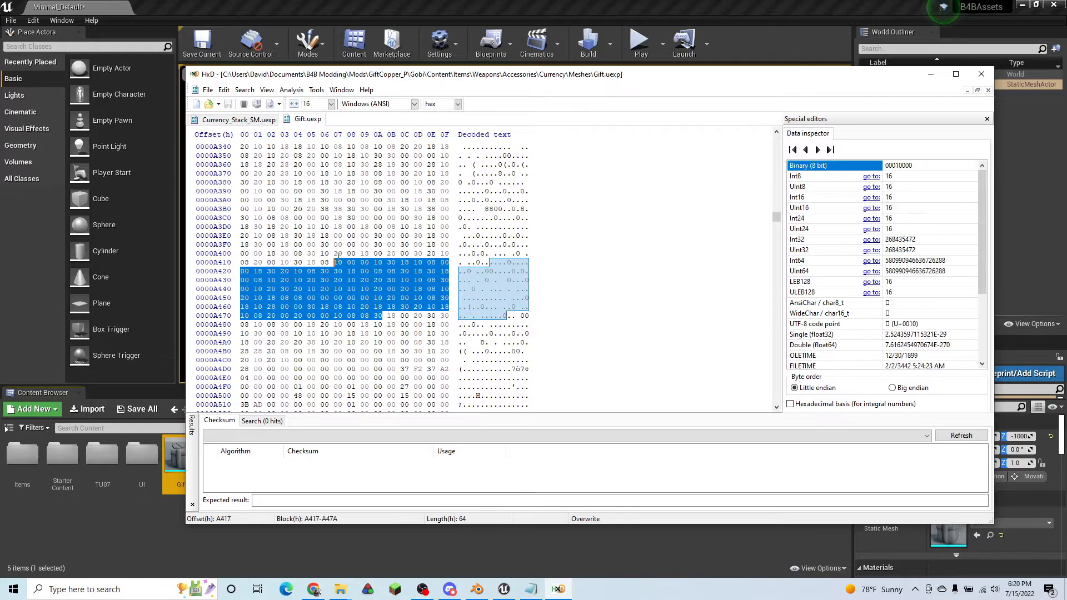
left_click(495, 315)
scroll(508, 298, "down", 20)
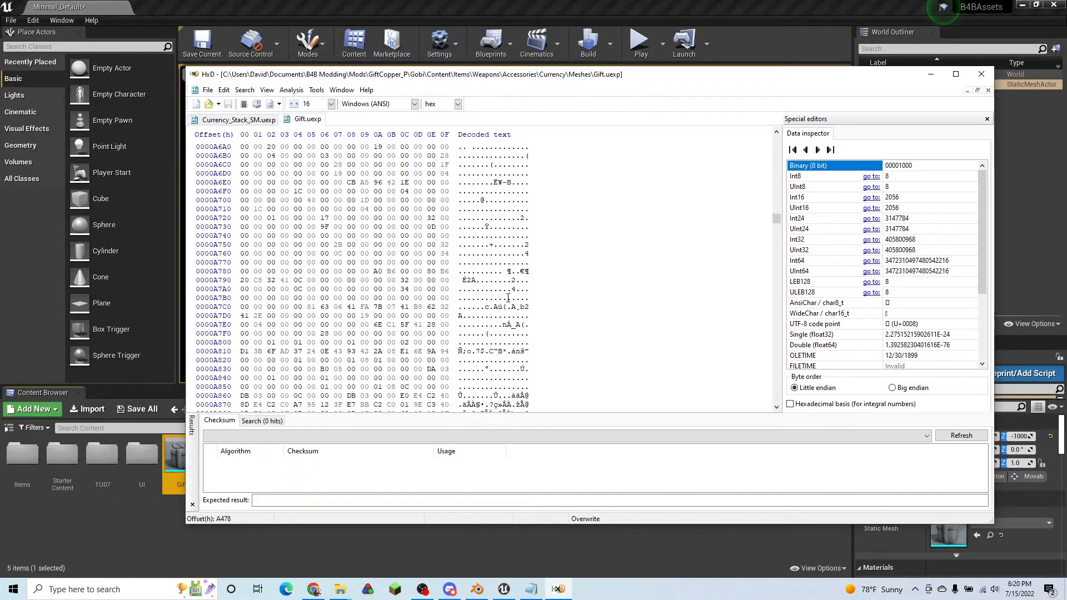
left_click_drag(335, 236, 414, 361)
left_click(417, 263)
left_click_drag(402, 234, 435, 308)
scroll(428, 306, "down", 1)
scroll(395, 292, "up", 1)
left_click(431, 271)
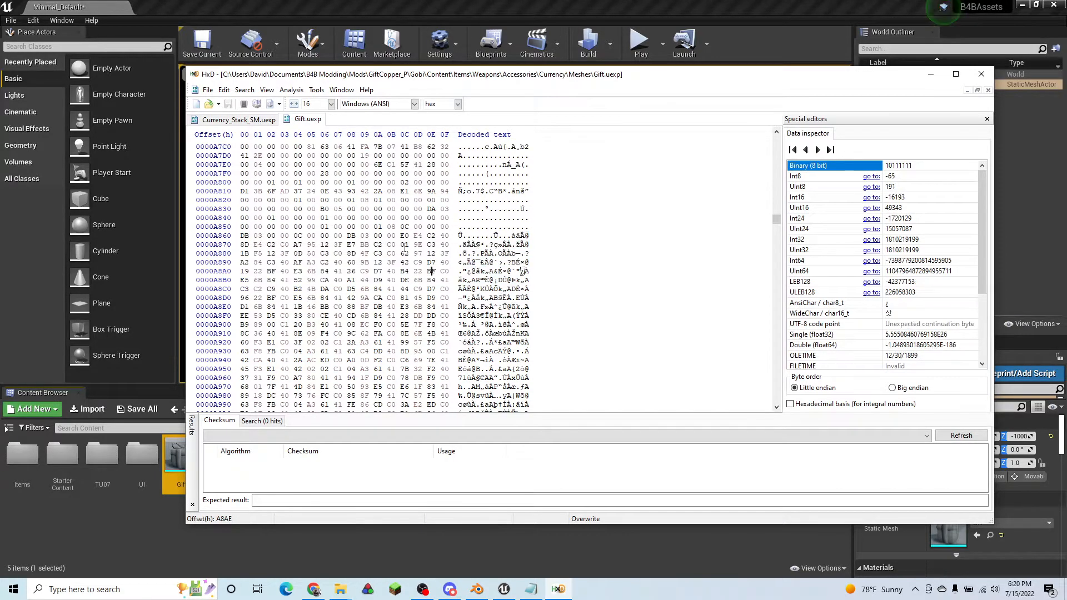
left_click_drag(349, 236, 394, 237)
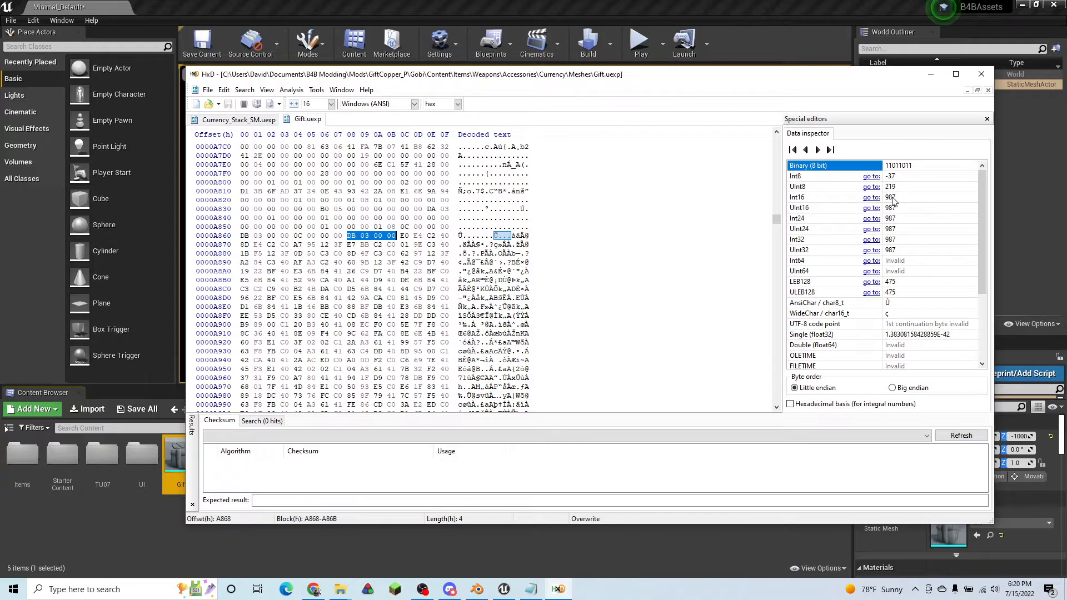
- Select and copy the vertex position block in Gift.uexp, from offset A86C to D6AF
left_click_drag(403, 236, 432, 369)
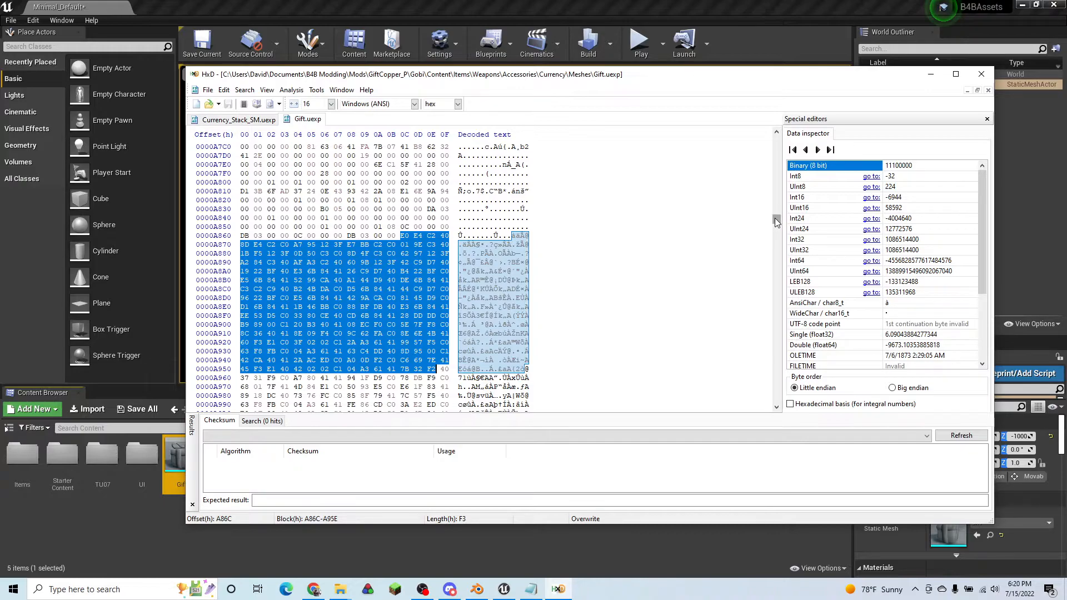
left_click_drag(777, 221, 779, 225)
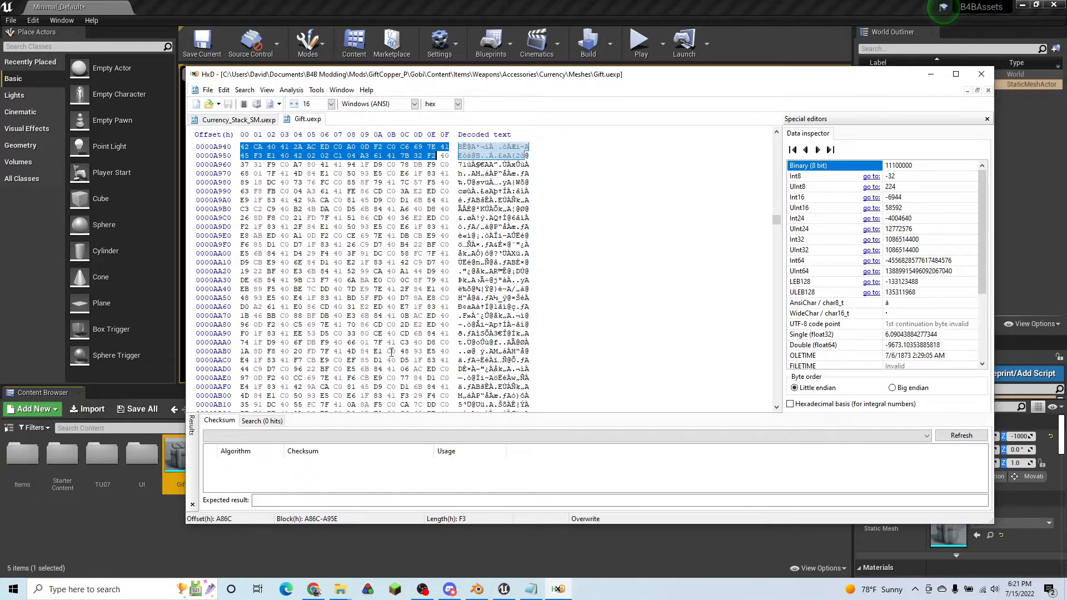
scroll(547, 326, "down", 2)
left_click_drag(777, 220, 776, 242)
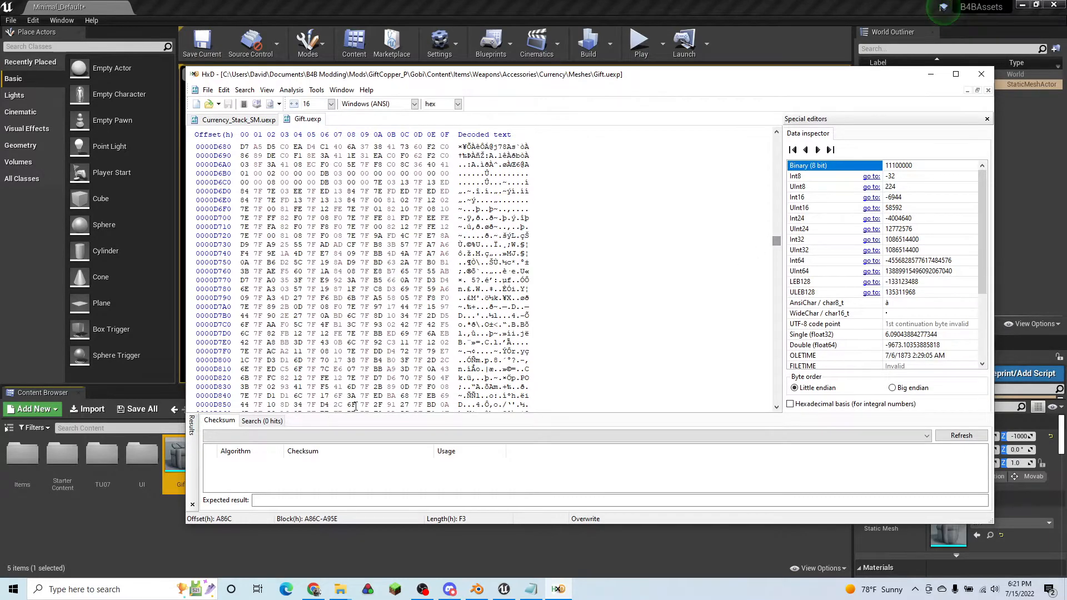
scroll(398, 309, "up", 3)
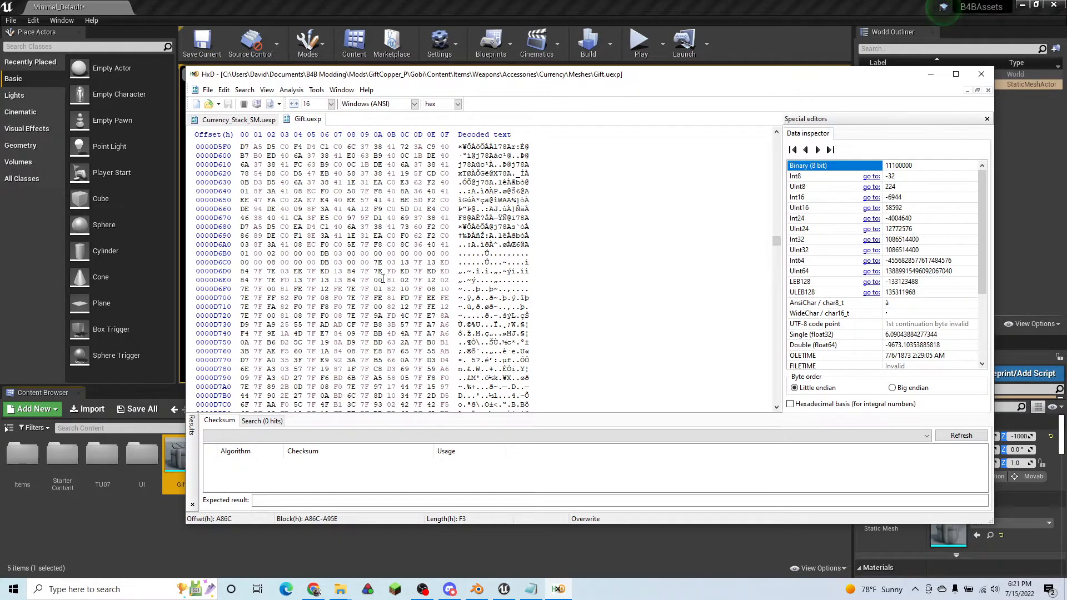
left_click(449, 245, "shift")
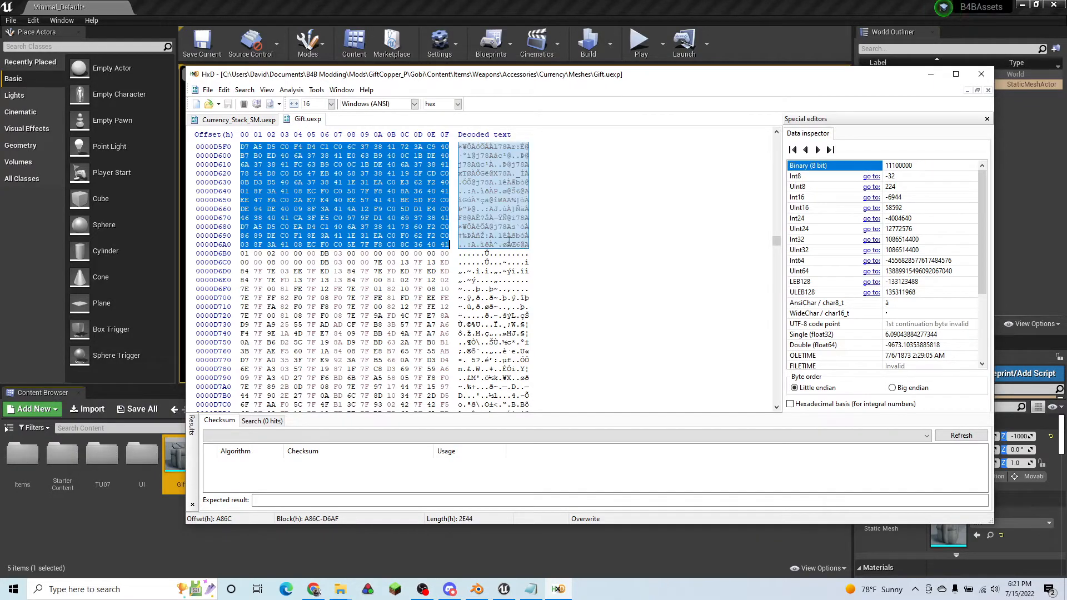
- Overwrite the vertex positions in Currency_Stack_SM.uexp with the copied block, starting right after the vertex count at offset 96A, and save the file
left_click(235, 121)
scroll(520, 269, "down", 18)
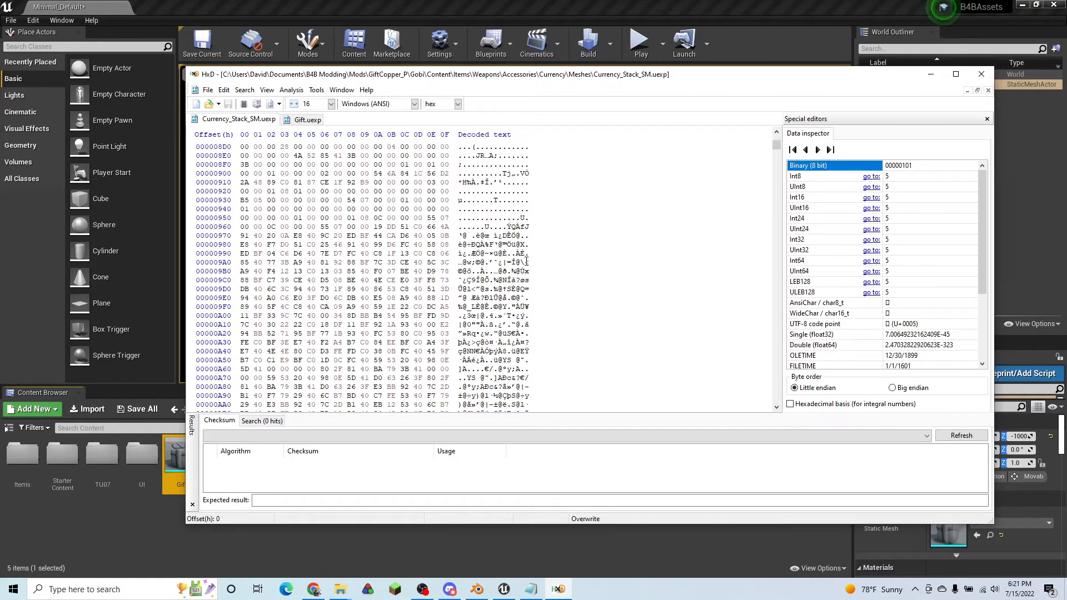
left_click_drag(322, 226, 368, 227)
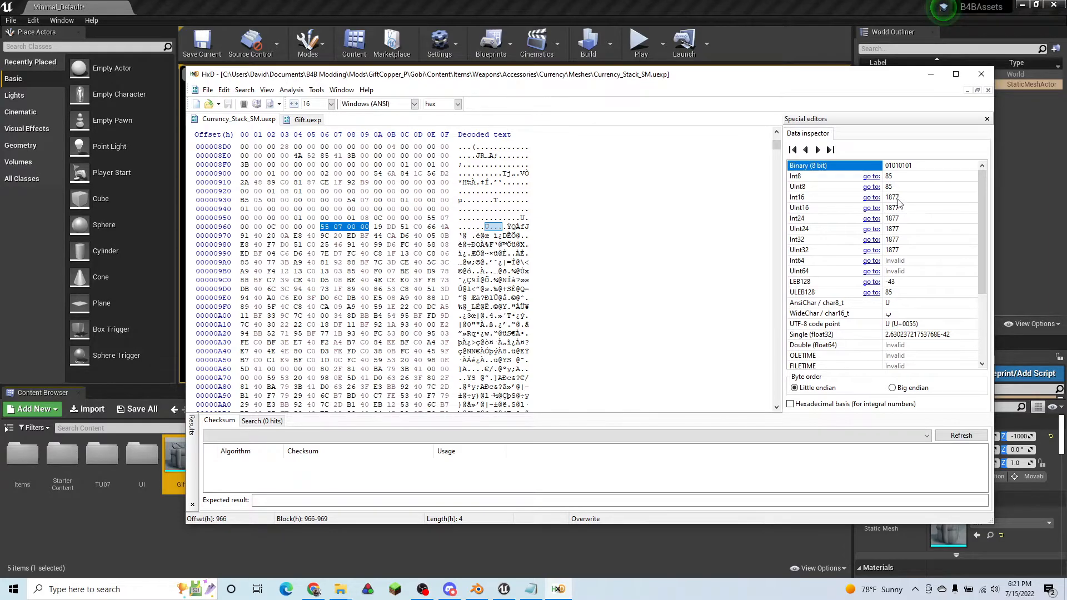
left_click(376, 227)
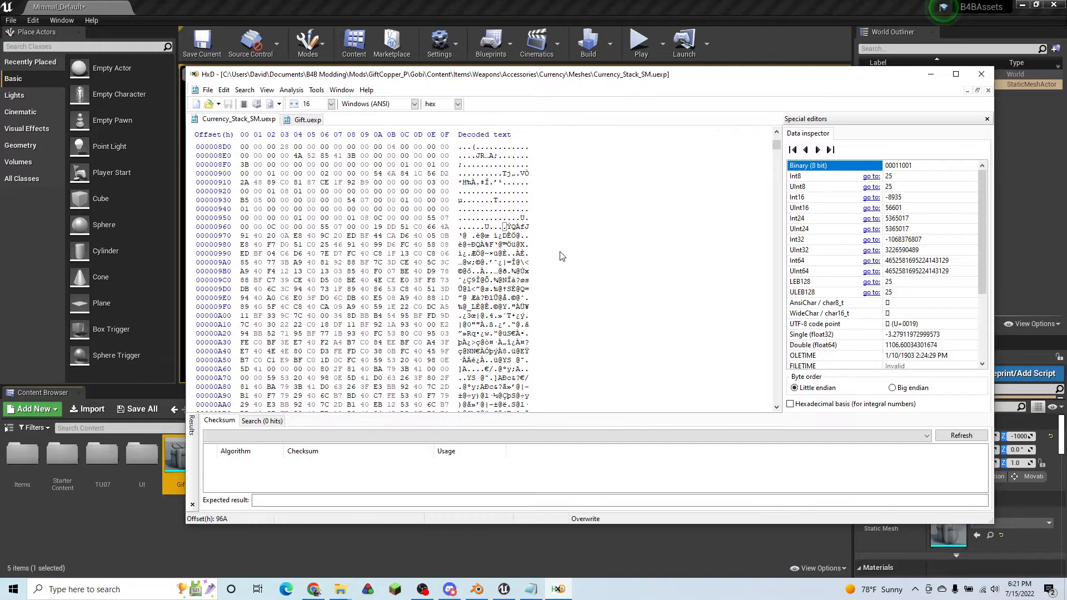
key("ctrl+b")
scroll(510, 263, "down", 2)
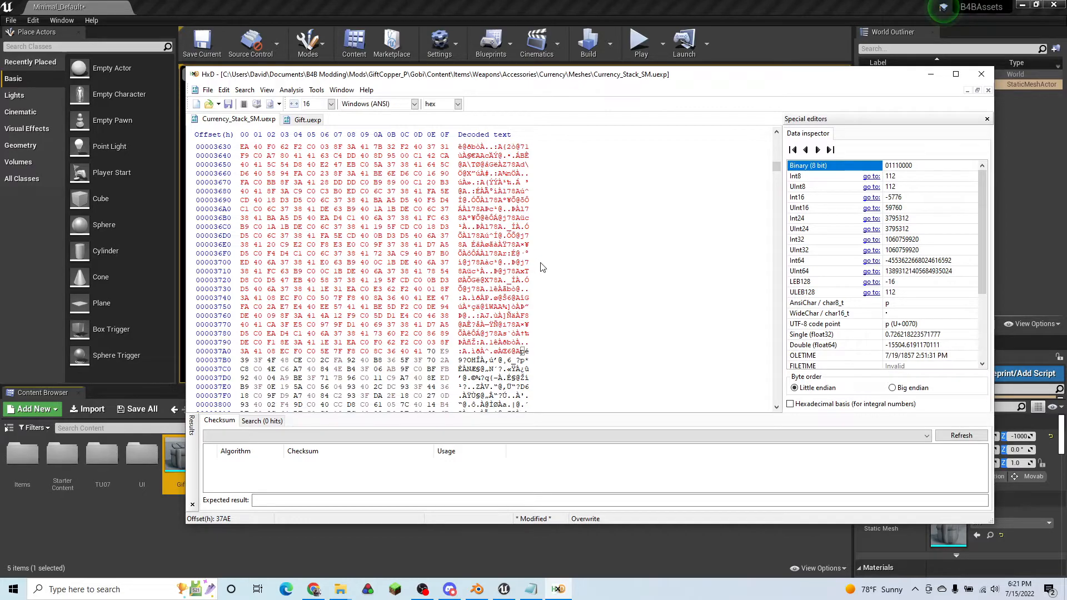
key("ctrl+s")
- Locate the next vertex data block in Currency_Stack_SM.uexp and copy its counterpart, offsets D6CA to F5A1, from Gift.uexp
scroll(657, 204, "down", 20)
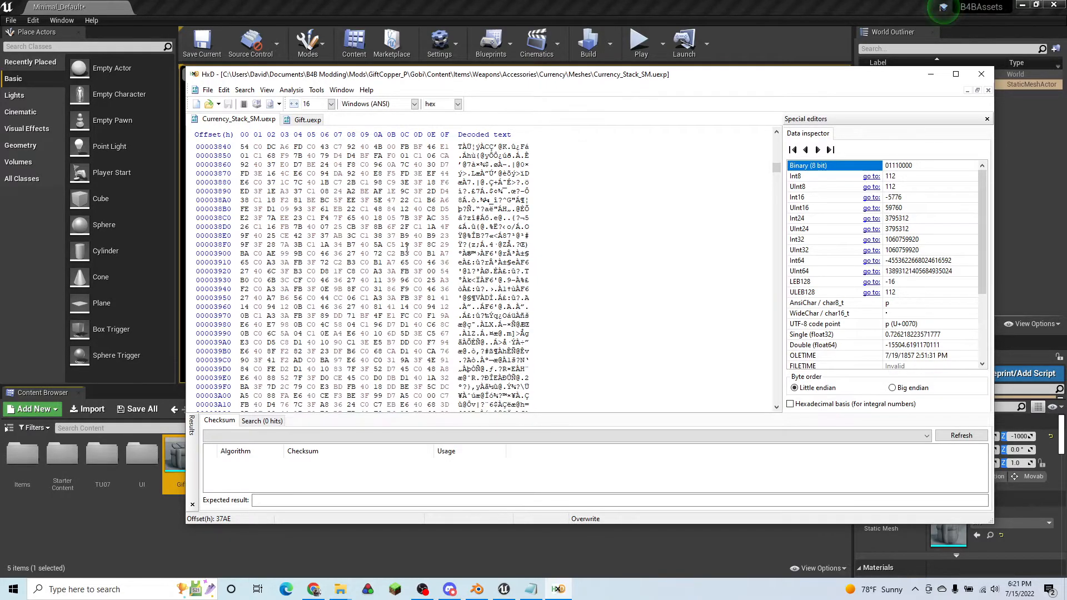
left_click_drag(778, 172, 782, 184)
left_click_drag(780, 189, 783, 188)
scroll(533, 261, "down", 8)
key("ctrl+Tab")
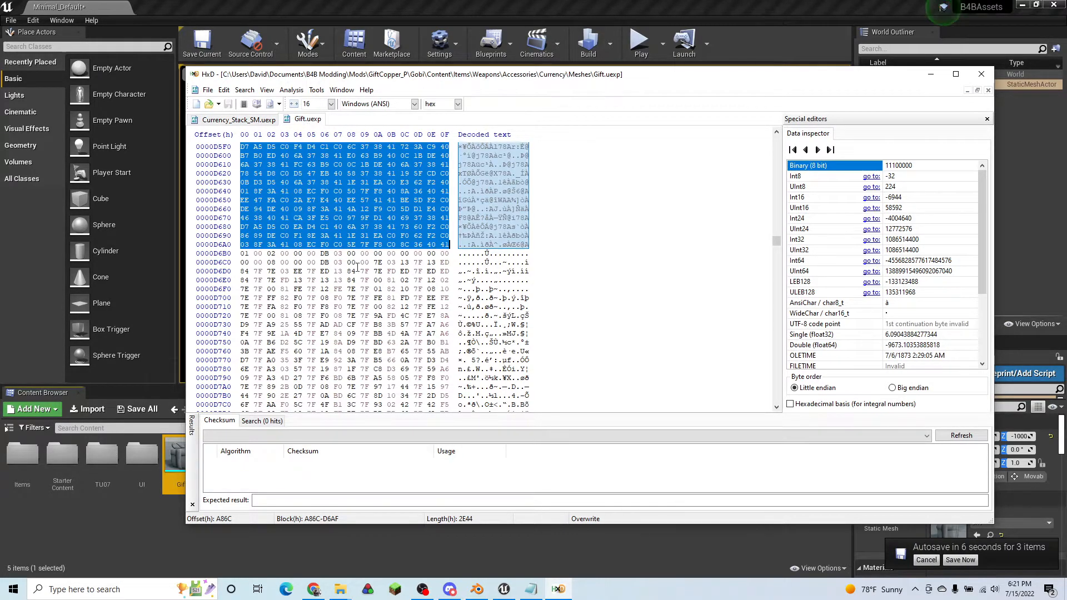
left_click_drag(377, 263, 418, 351)
left_click_drag(776, 240, 775, 253)
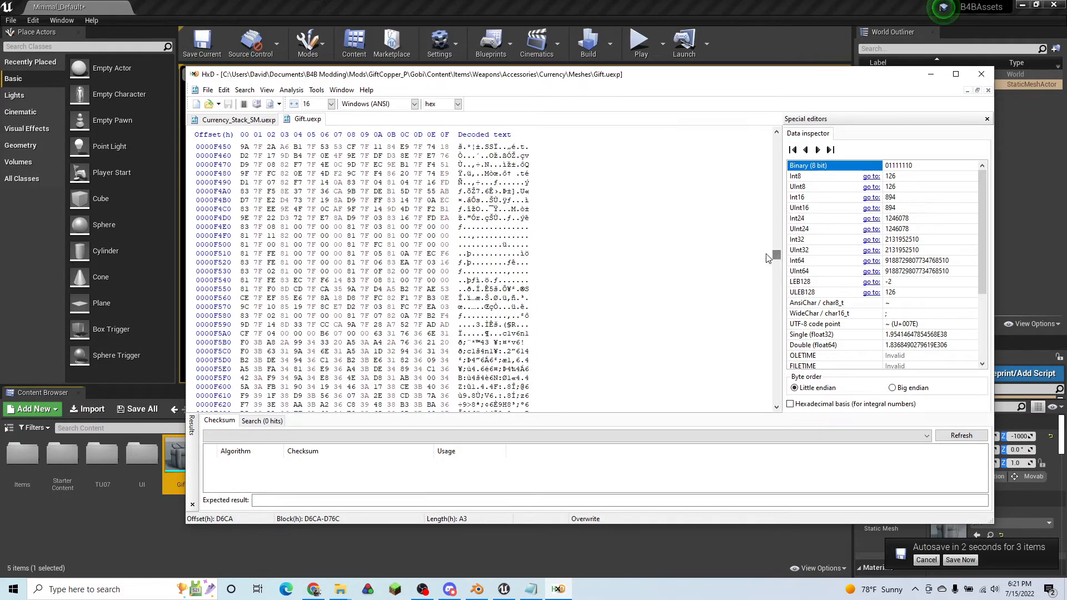
left_click(263, 334, "shift")
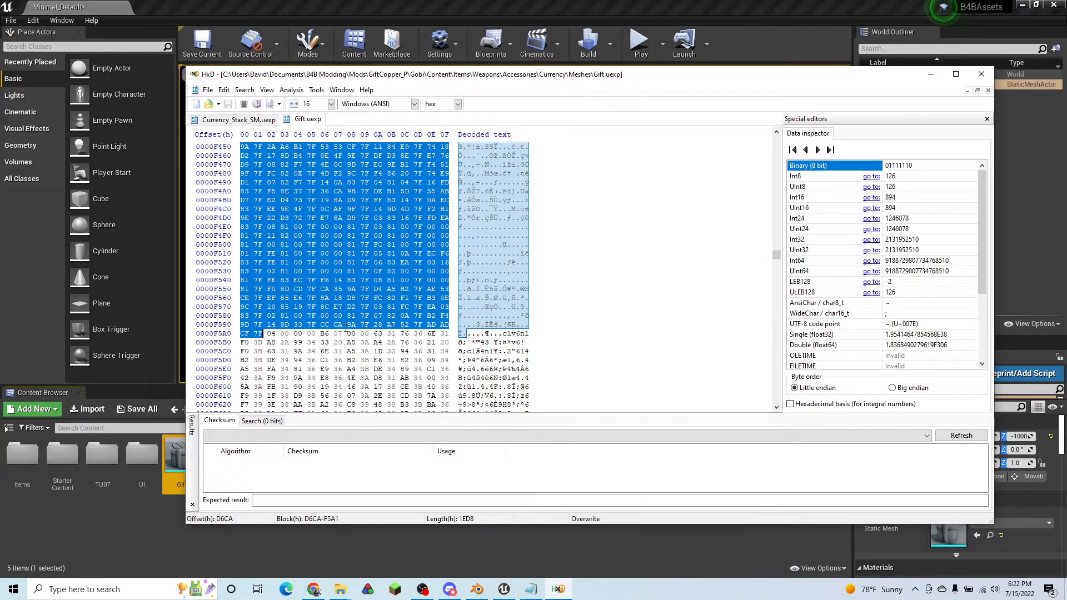
scroll(358, 360, "down", 2)
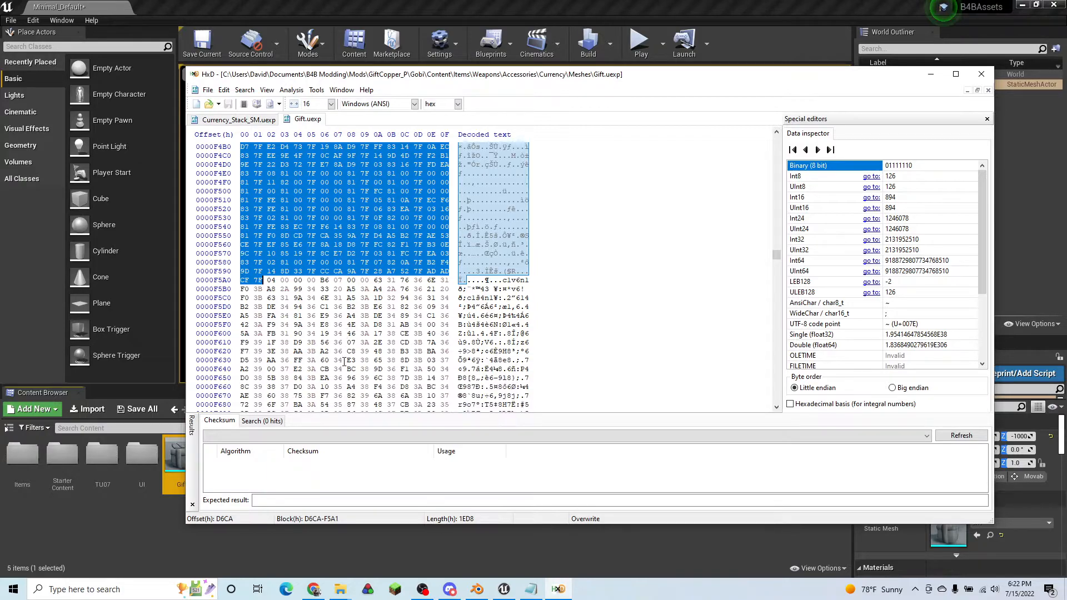
scroll(341, 370, "down", 2)
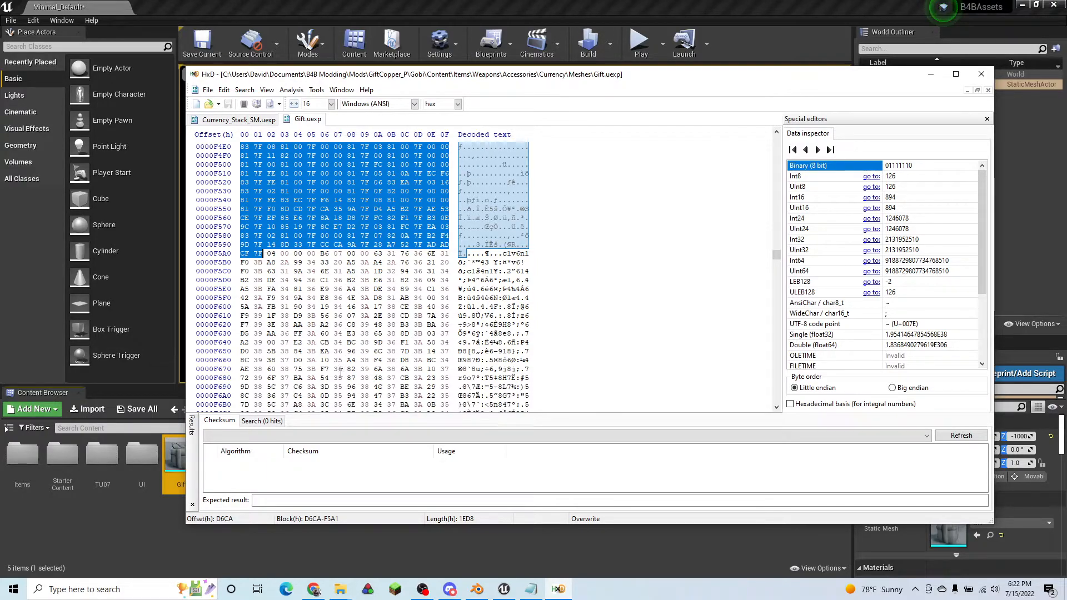
scroll(367, 251, "up", 2)
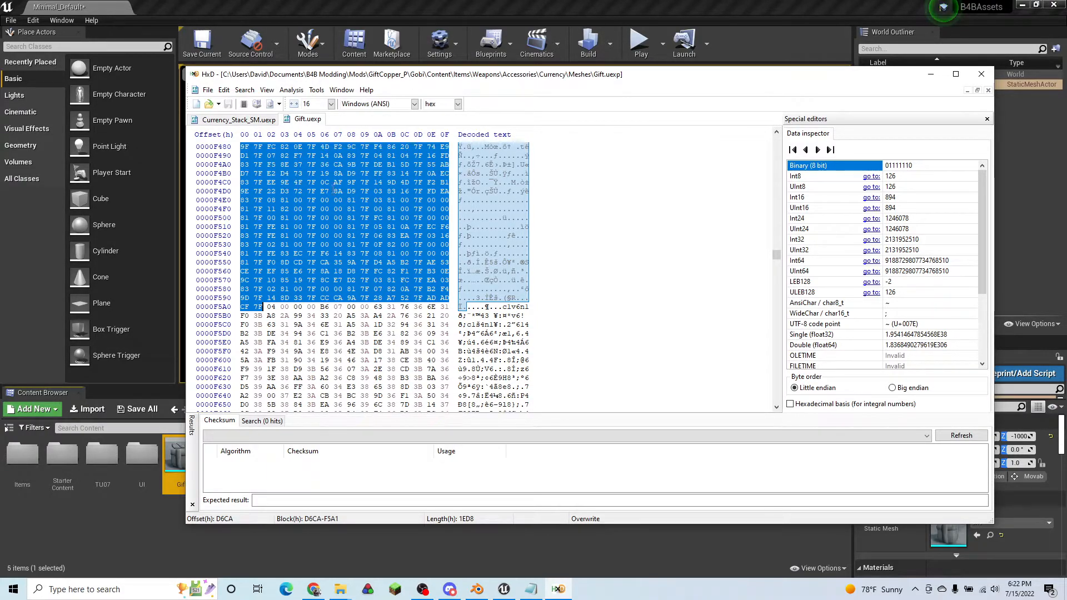
- Overwrite the second vertex data block in Currency_Stack_SM.uexp with the copied bytes from offset 6180 and save the file
left_click(239, 119)
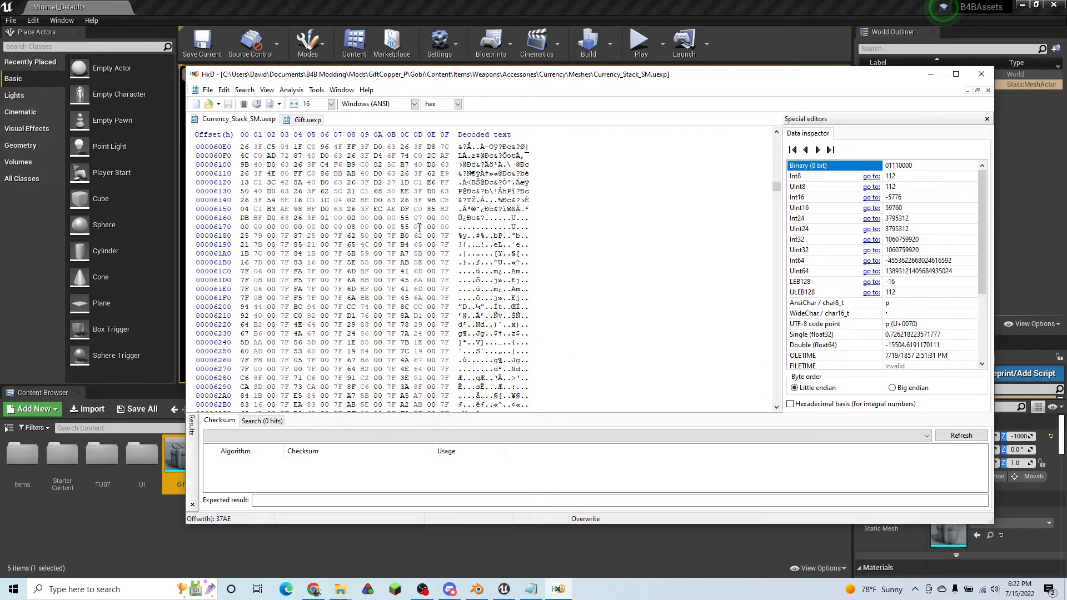
left_click(242, 235)
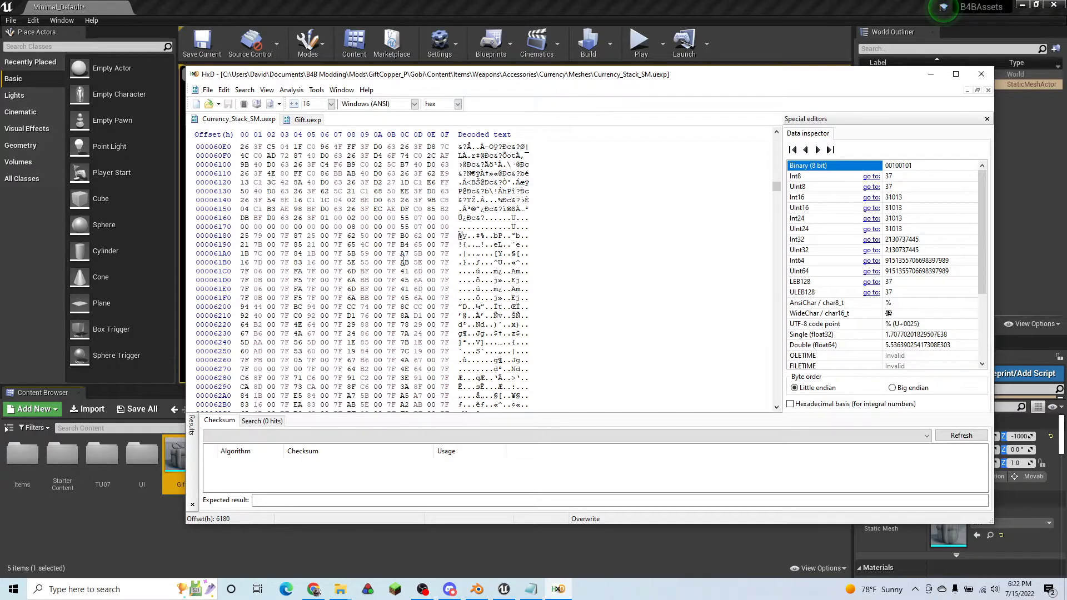
key("ctrl+v")
key("ctrl+s")
- Place the cursor at offset 9C30 in Currency_Stack_SM.uexp, the start of the third vertex data block
scroll(535, 279, "down", 10)
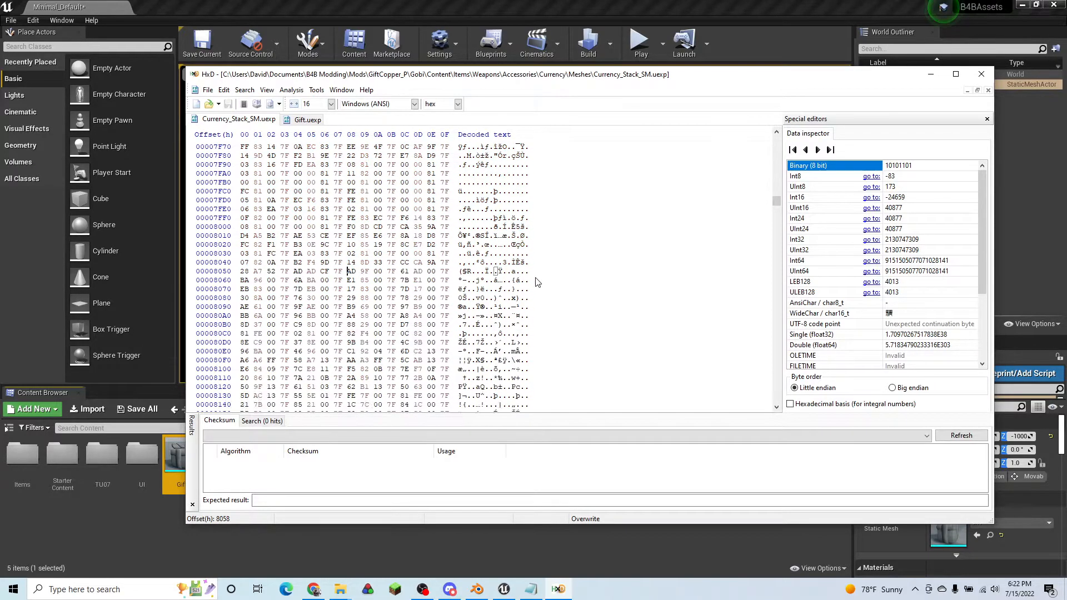
left_click_drag(777, 202, 781, 216)
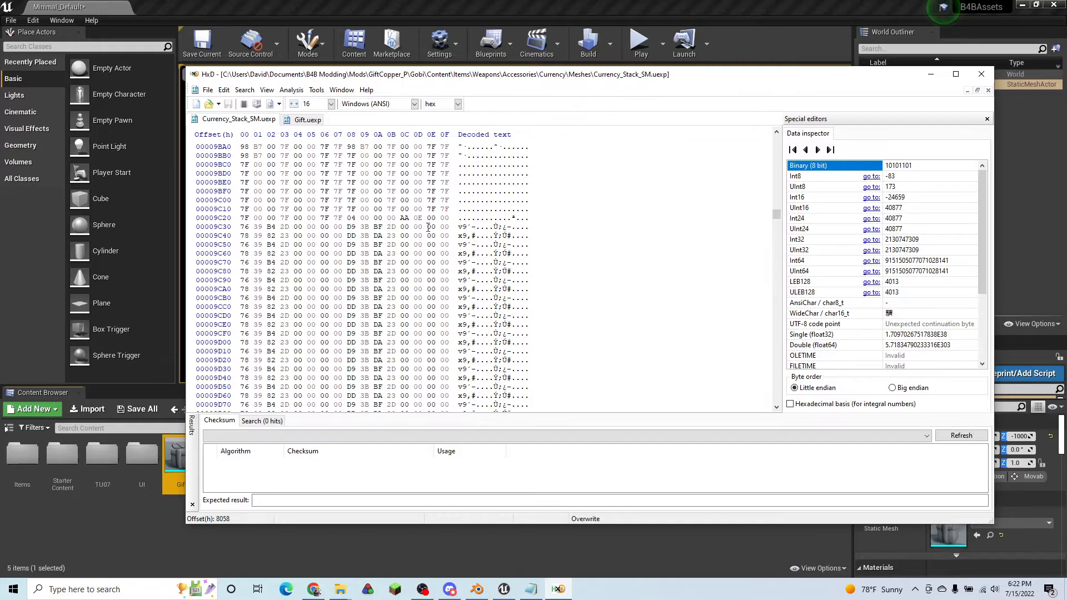
left_click(242, 227)
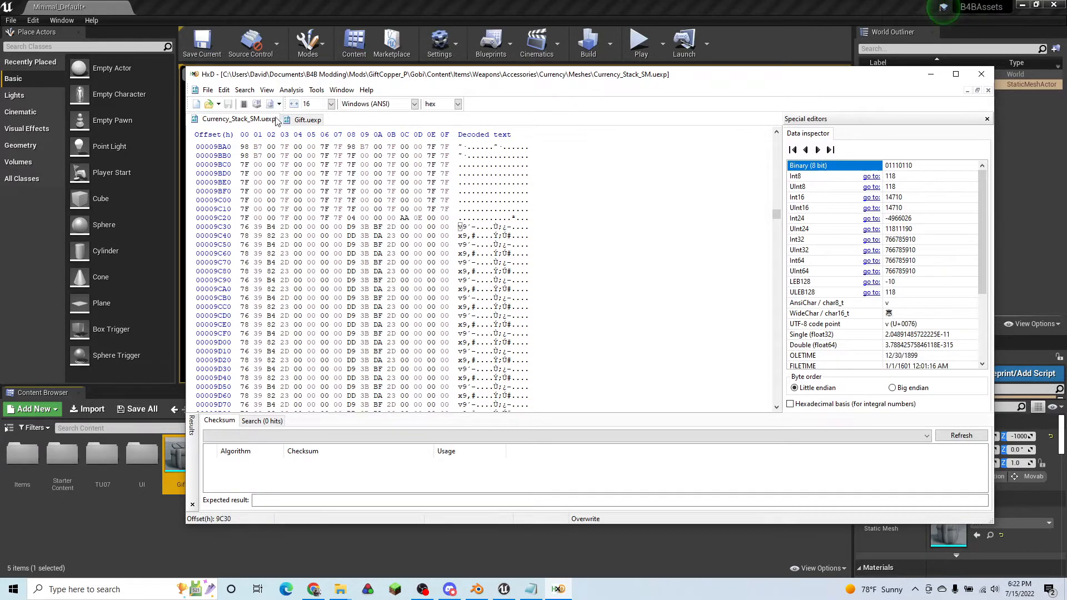
- Copy the matching block, offsets F5AA to 11481, from Gift.uexp, overwrite the bytes from 9C30 in Currency_Stack_SM.uexp with it, and save
left_click(304, 119)
scroll(379, 274, "down", 2)
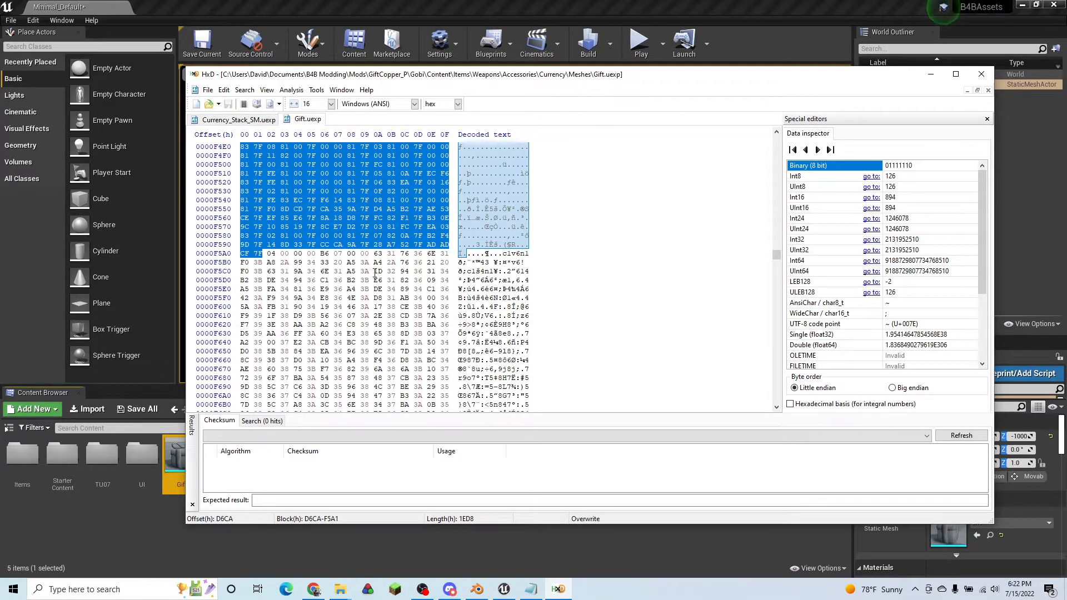
left_click(377, 253)
left_click_drag(377, 254, 418, 359)
scroll(637, 303, "down", 2)
scroll(637, 302, "down", 7)
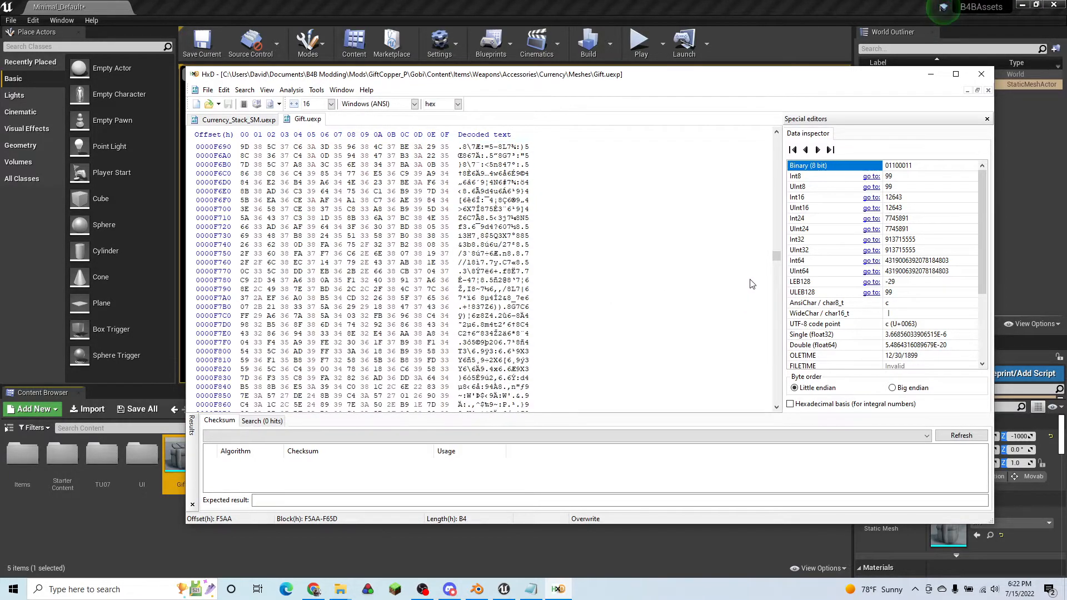
left_click_drag(776, 260, 780, 275)
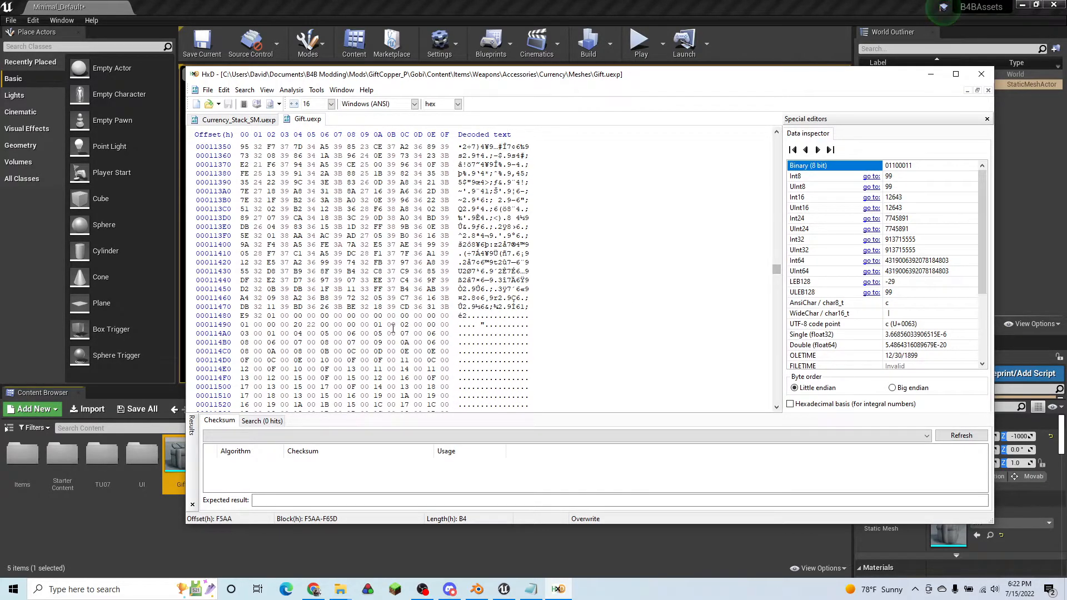
left_click(259, 315, "shift")
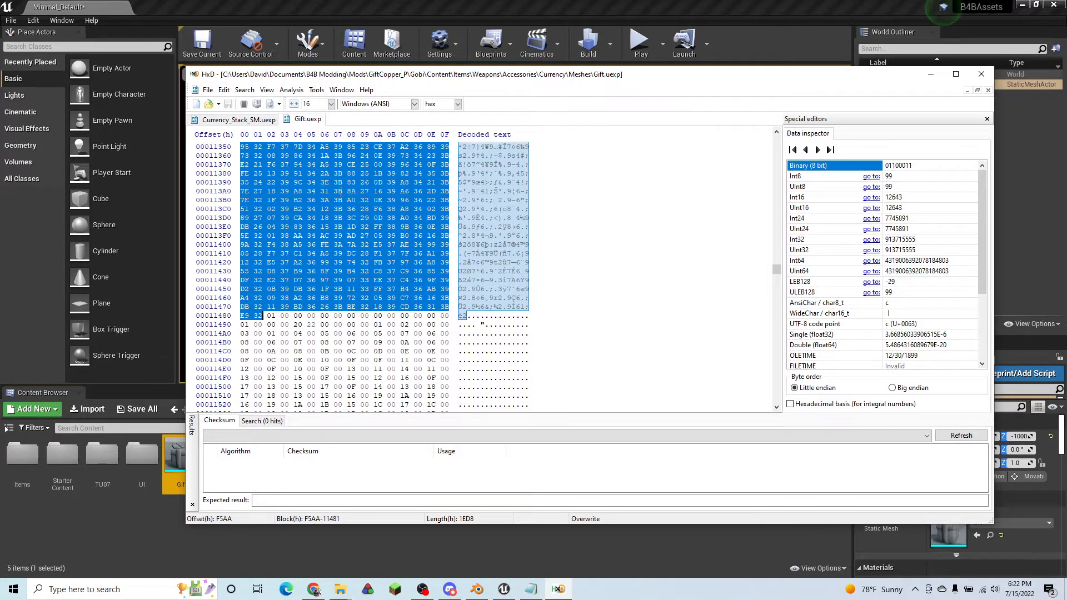
left_click(242, 120)
key("ctrl+v")
- Compare the four-byte index block sizes at offset D6EA in Currency_Stack_SM.uexp and offset 11494 in Gift.uexp
scroll(471, 298, "down", 20)
left_click_drag(781, 233, 782, 241)
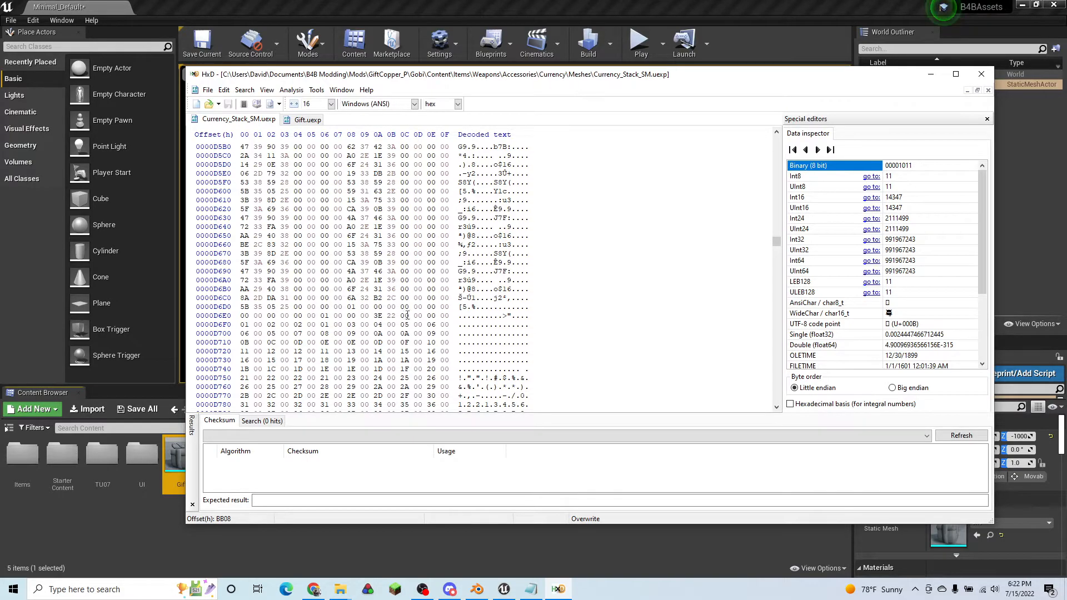
left_click_drag(372, 316, 420, 319)
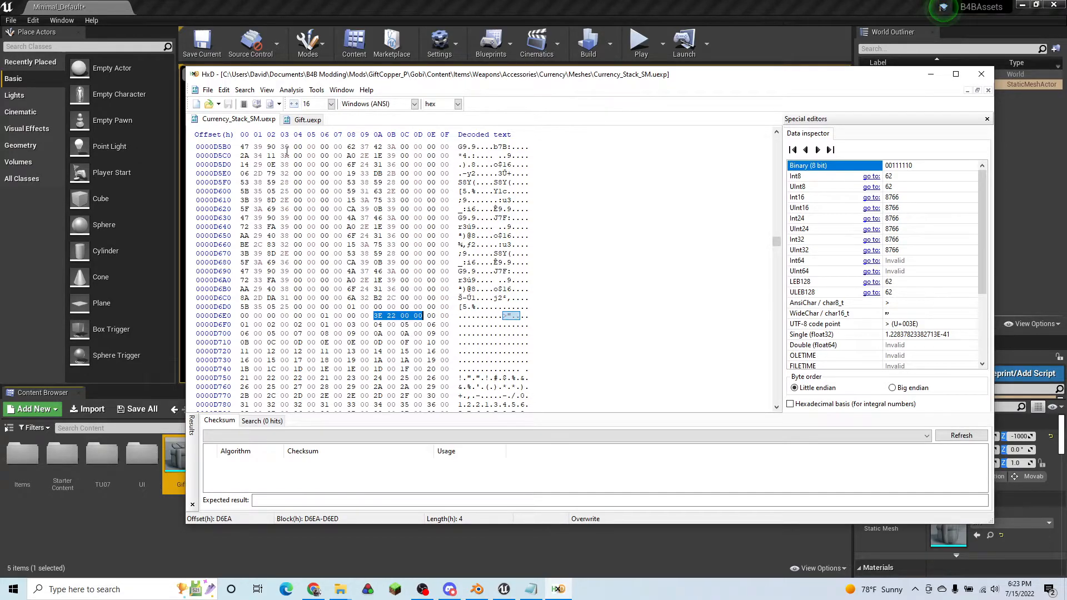
left_click(303, 120)
left_click_drag(299, 327, 338, 327)
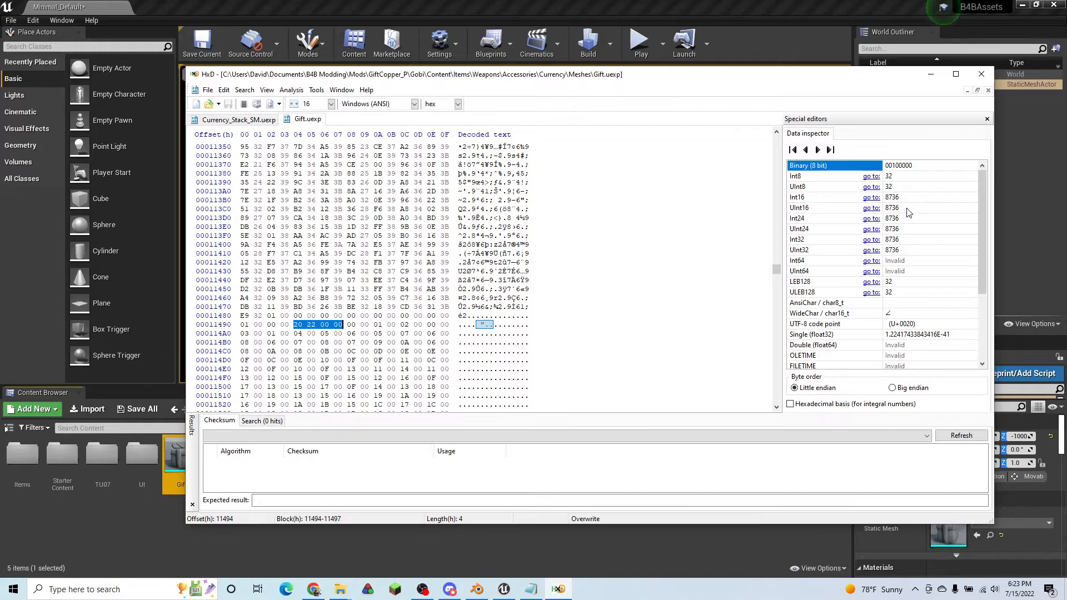
left_click(243, 120)
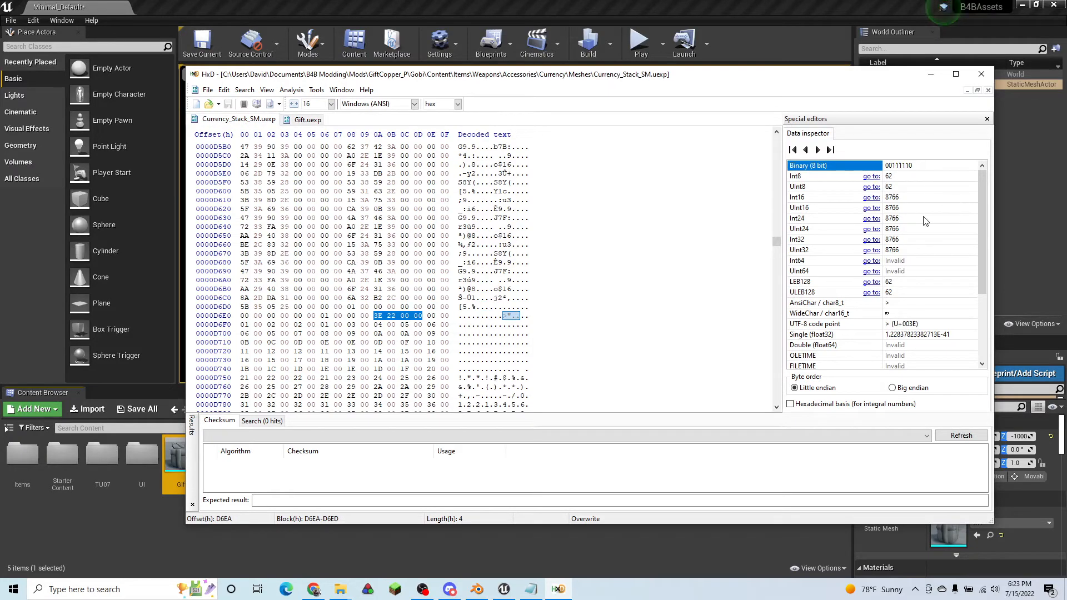
left_click(306, 123)
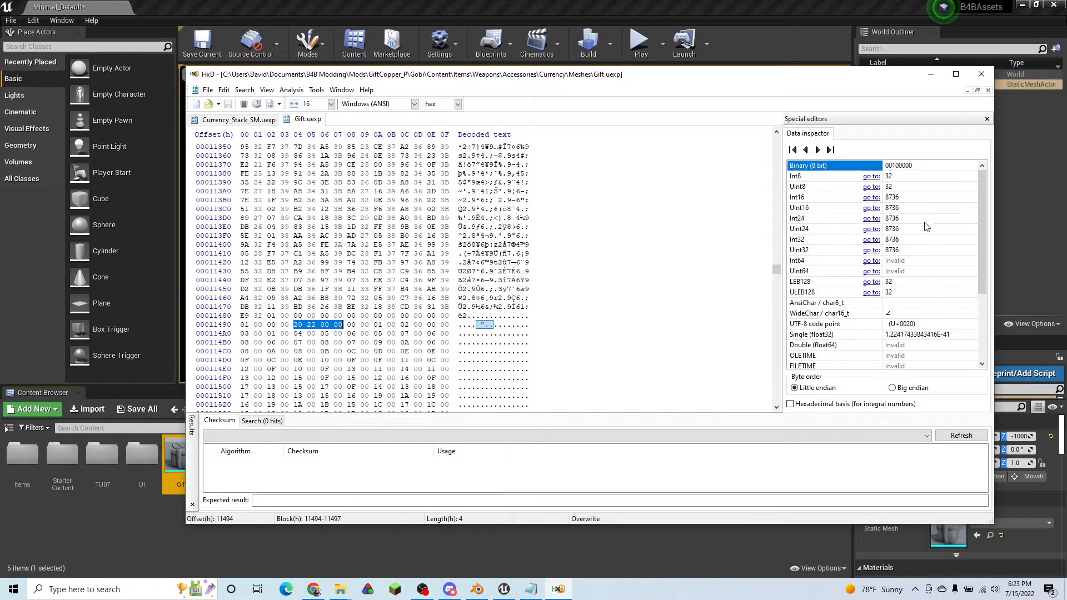
left_click(243, 121)
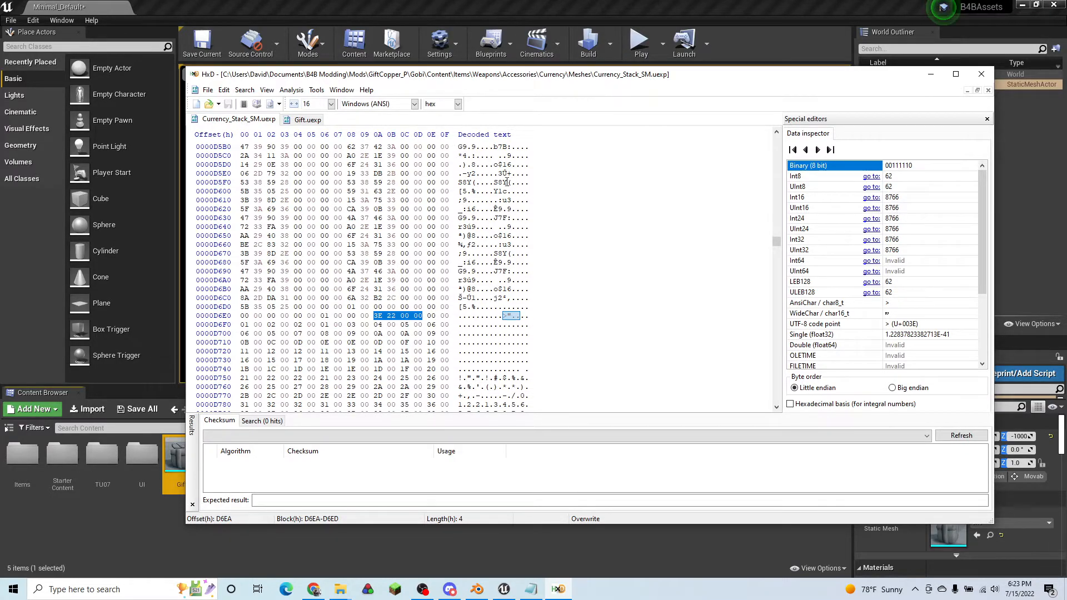
- Search Gift.uexp forward from offset 11498 for the hex values 00 00 00 to find the end of the index block
left_click(305, 121)
left_click_drag(347, 324, 428, 361)
scroll(428, 377, "down", 1)
scroll(429, 369, "down", 16)
scroll(439, 347, "down", 13)
scroll(445, 340, "down", 20)
mouse_move(777, 276)
left_mouse_down()
mouse_move(778, 294)
mouse_move(785, 275)
left_mouse_up()
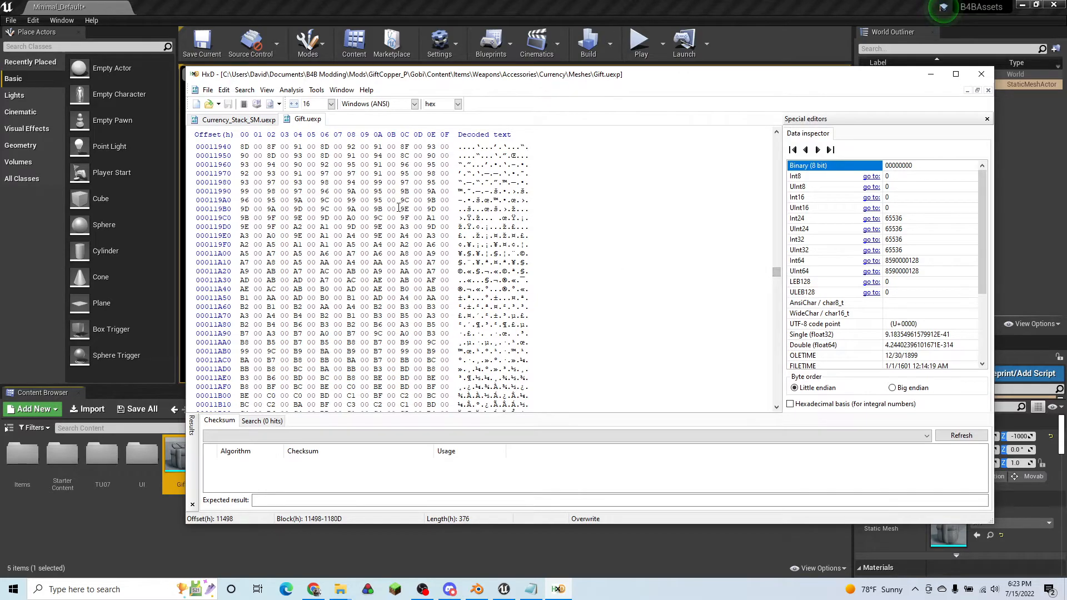
scroll(397, 205, "up", 10)
key("ctrl+f")
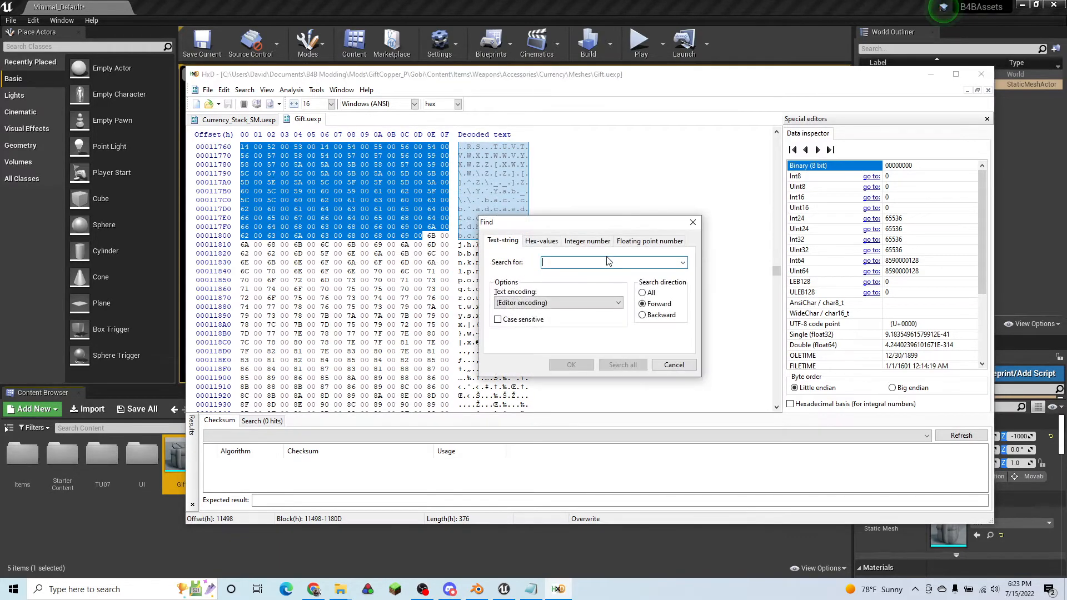
left_click(542, 241)
type("00 00 00")
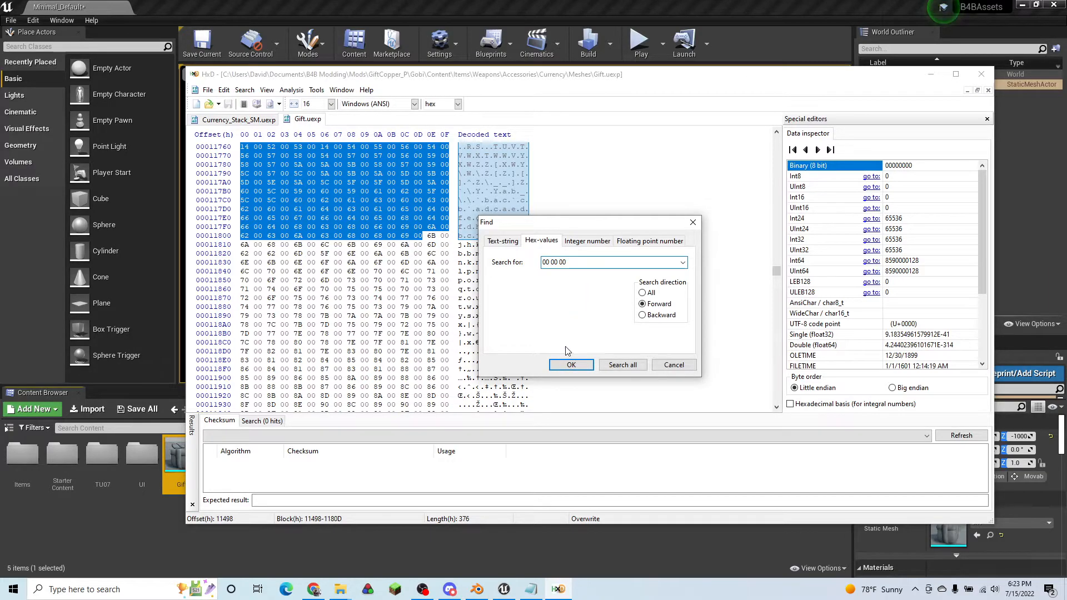
left_click(569, 365)
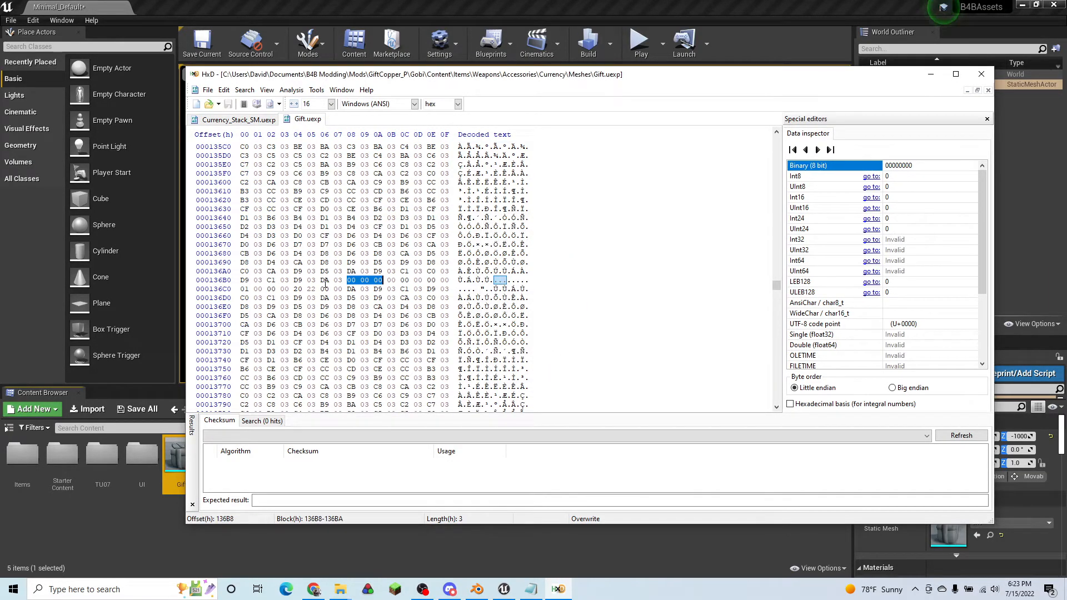
- Select and copy the index block in Gift.uexp, from offset 11498 to 136B7
left_click(343, 282)
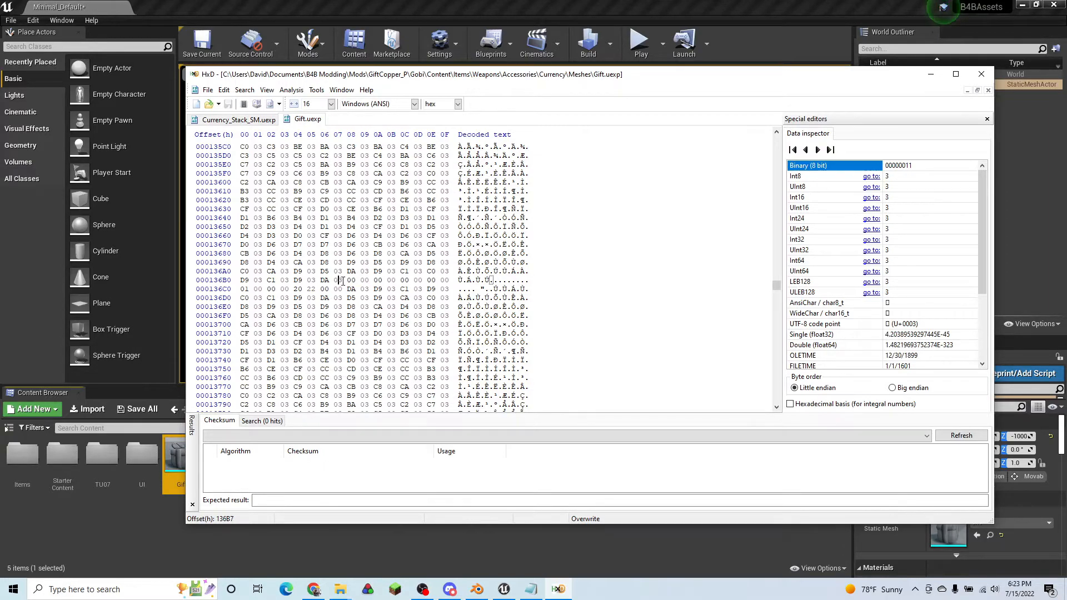
left_click_drag(343, 281, 240, 182)
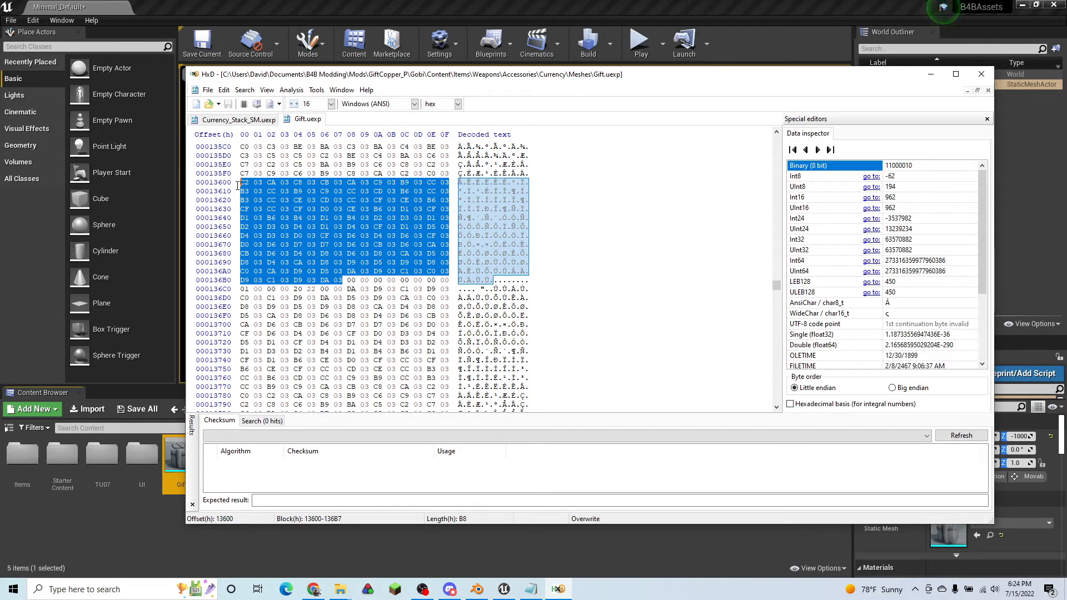
scroll(652, 296, "up", 2)
scroll(653, 297, "up", 5)
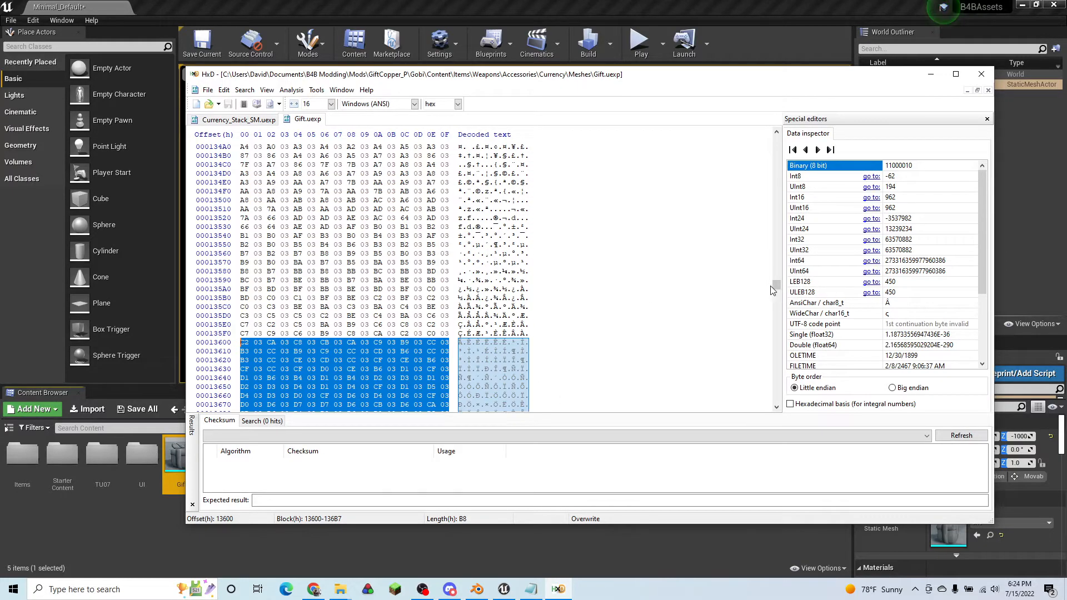
left_click_drag(775, 286, 782, 273)
scroll(422, 305, "down", 1)
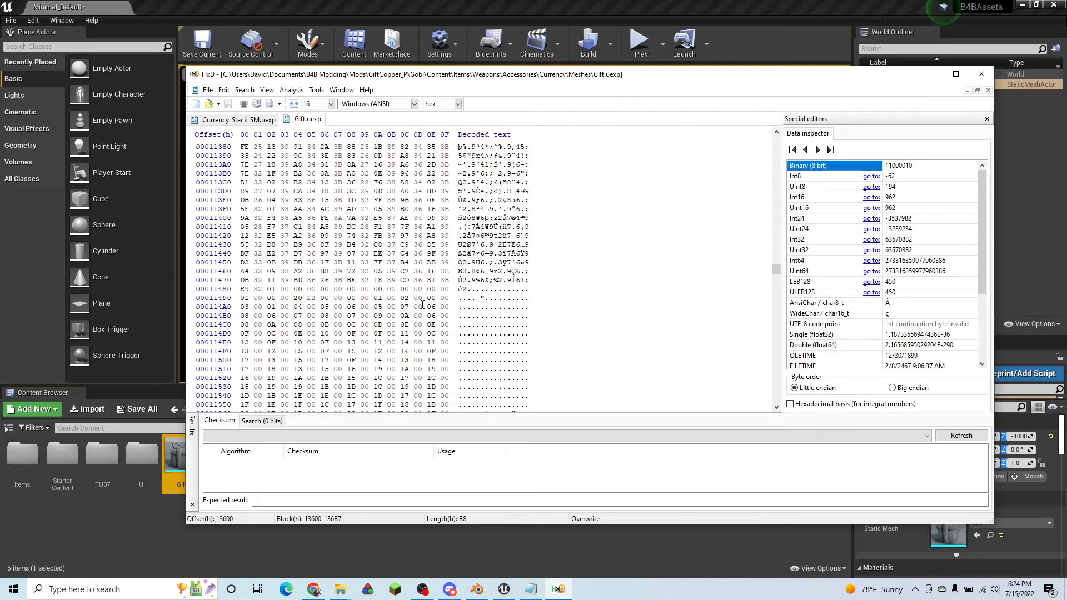
left_click(348, 298, "shift")
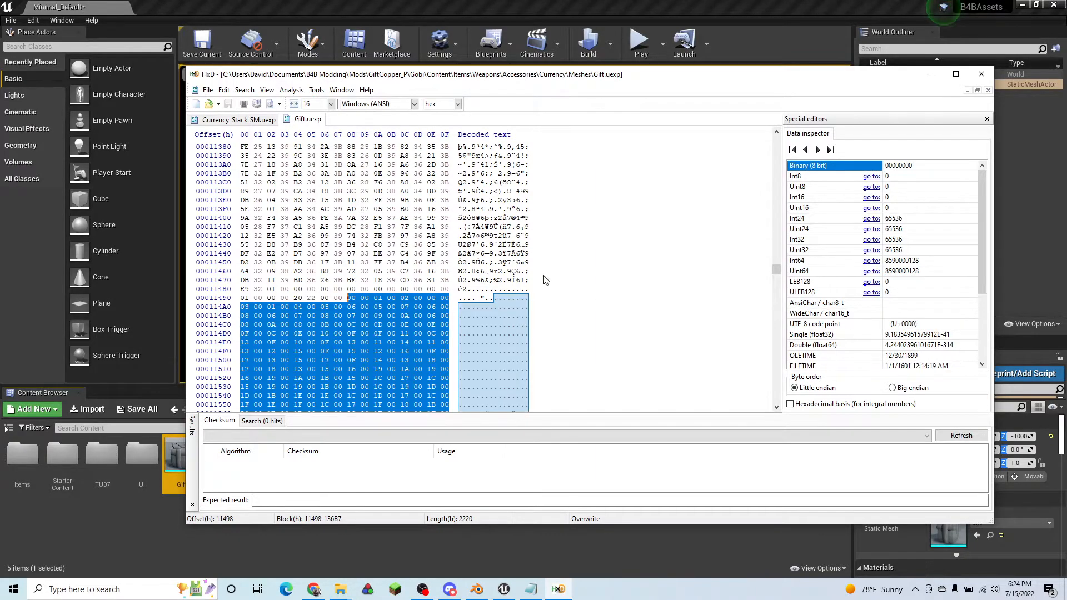
scroll(554, 272, "down", 3)
- Overwrite the index data in Currency_Stack_SM.uexp with the copied block from offset D6EE and save the file
left_click(238, 120)
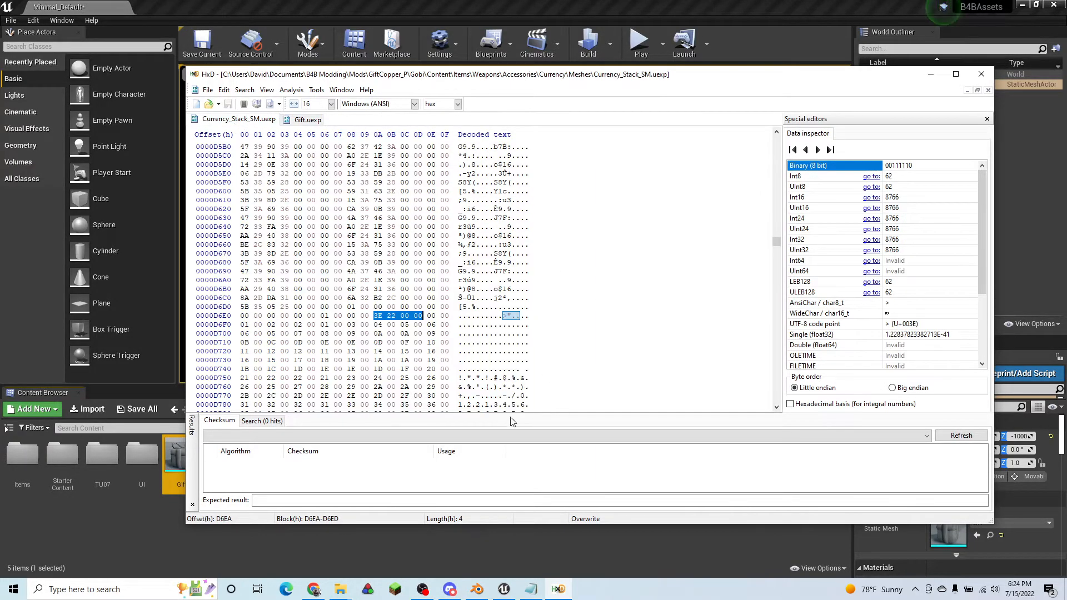
left_click(430, 316)
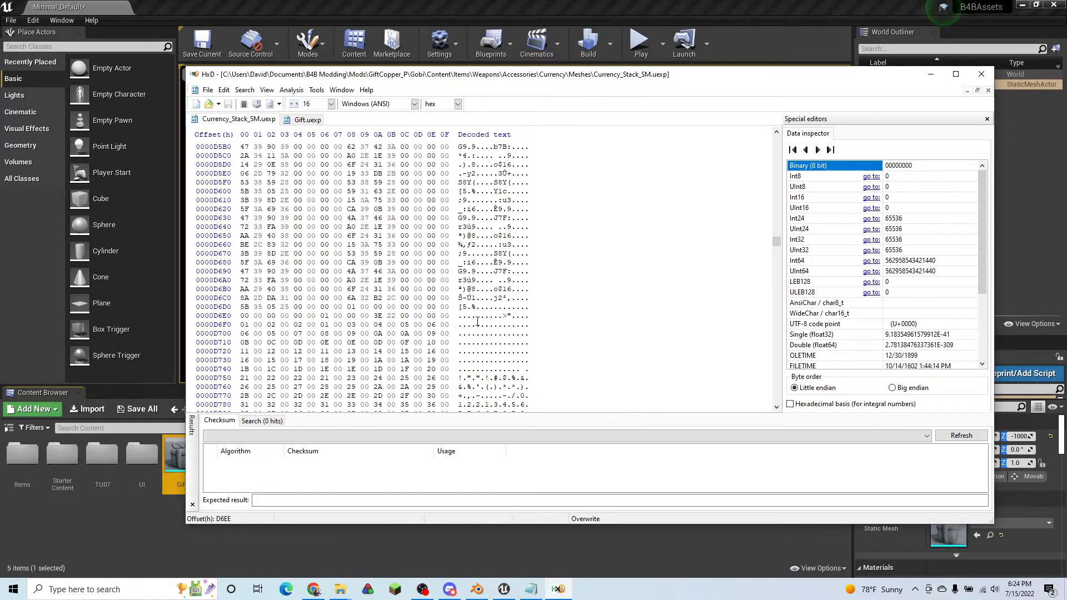
key("ctrl+v")
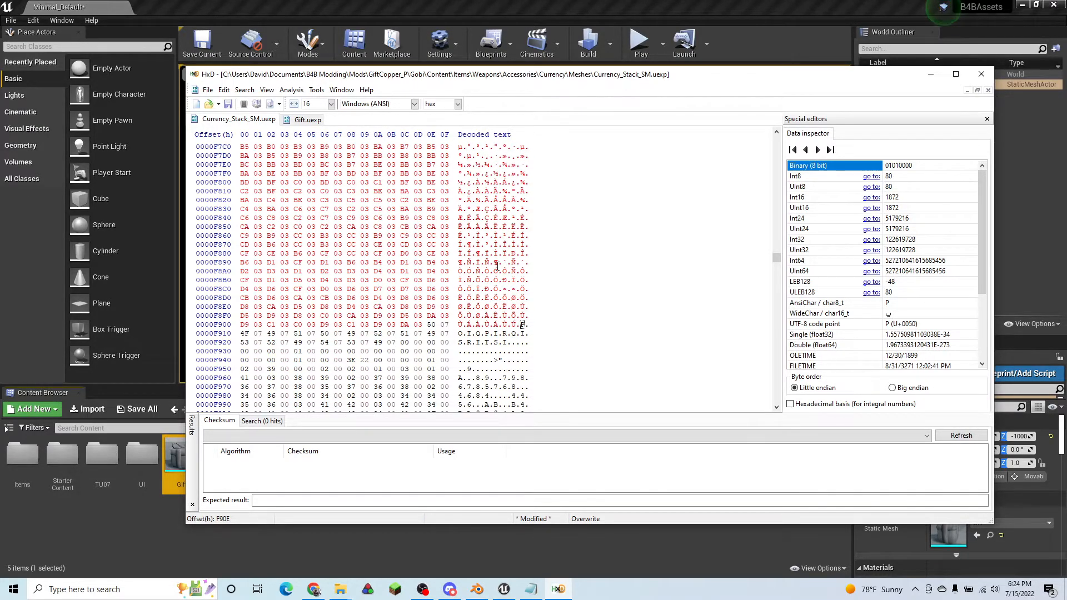
key("ctrl+s")
- Examine the leftover data after the pasted index block in Currency_Stack_SM.uexp, including the bytes from offsets 11C1A and 1D1C4
scroll(536, 270, "down", 1)
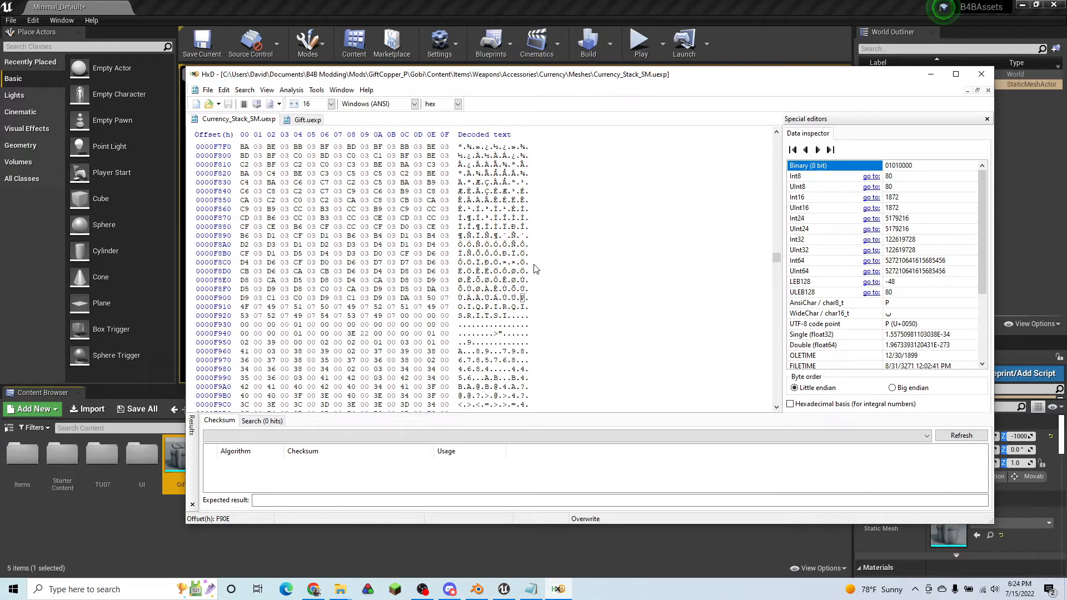
scroll(532, 257, "down", 2)
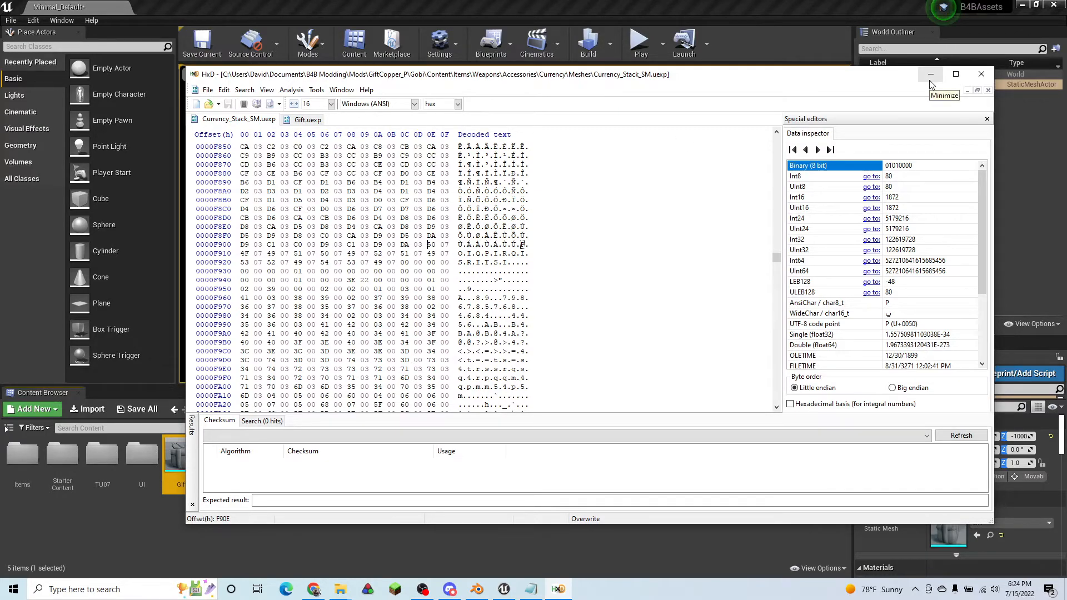
scroll(510, 312, "up", 3)
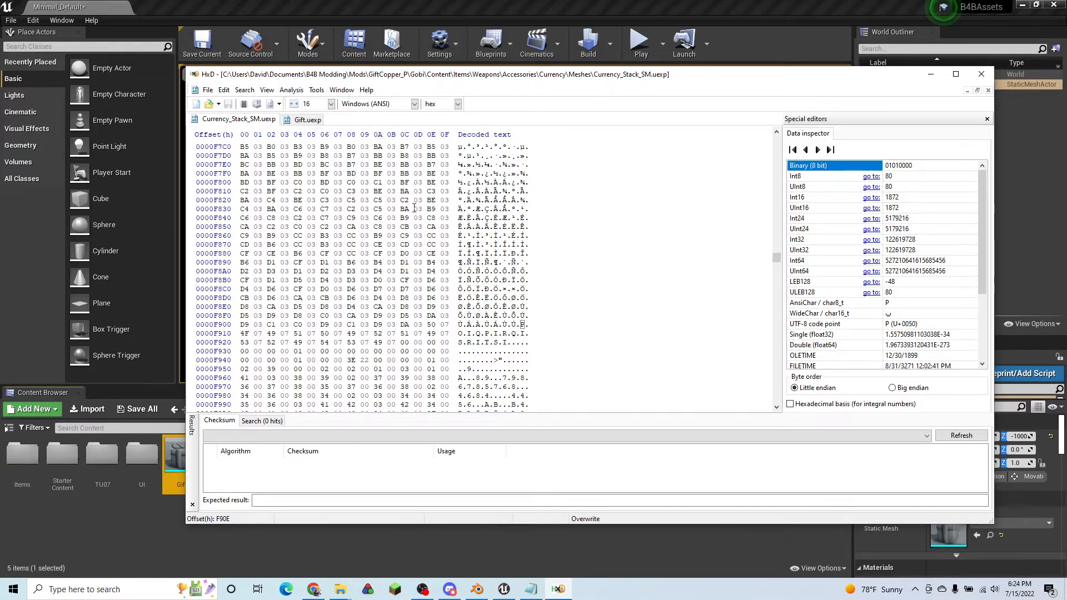
left_click_drag(779, 258, 782, 278)
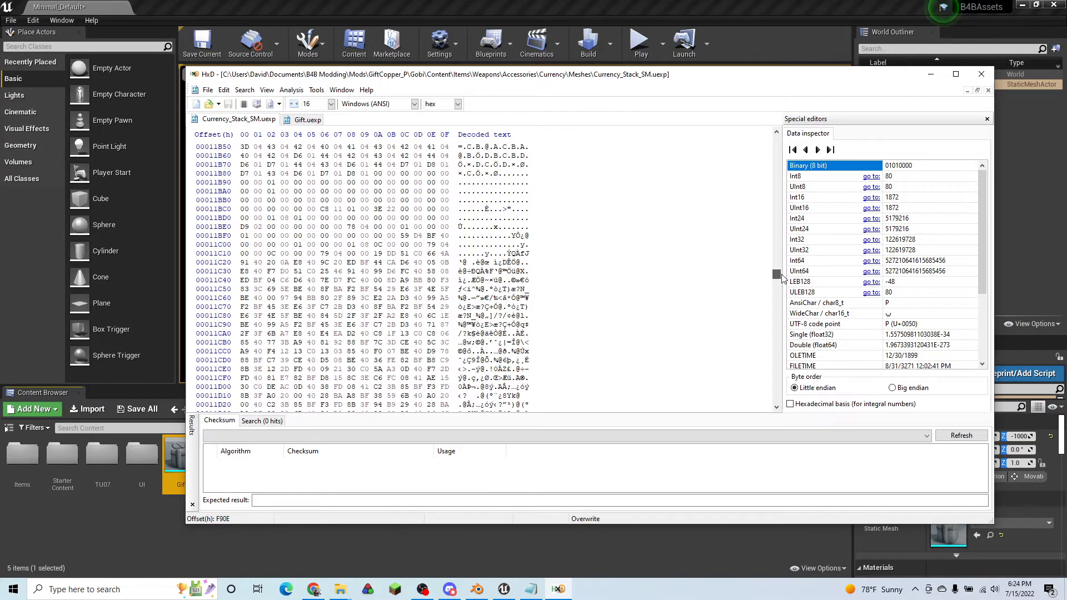
scroll(364, 253, "down", 1)
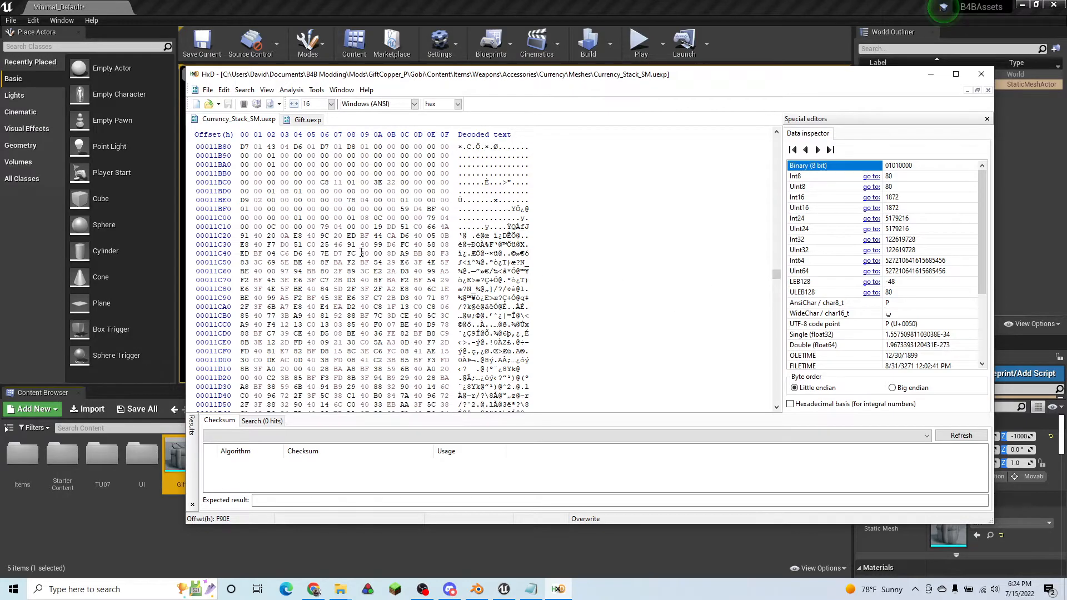
left_click_drag(377, 227, 432, 404)
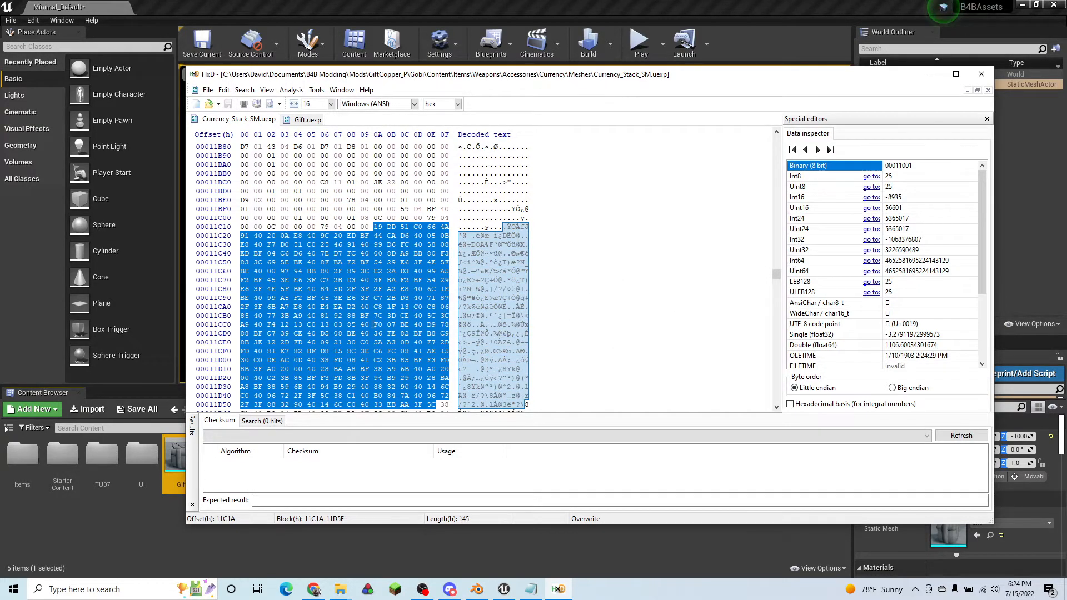
scroll(461, 293, "down", 3)
left_click_drag(777, 277, 778, 360)
left_click_drag(296, 236, 425, 342)
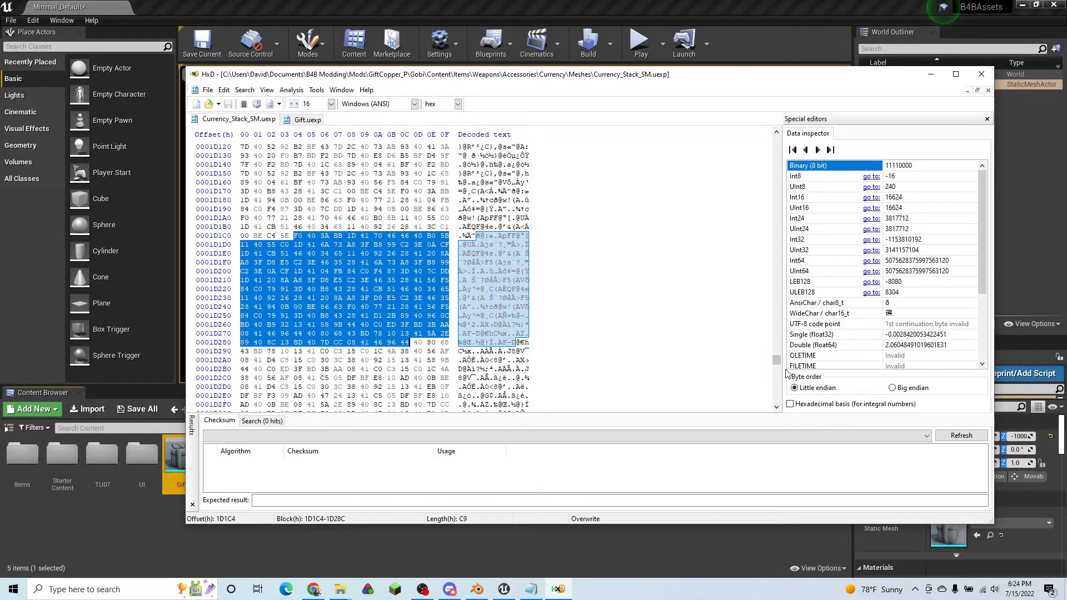
left_click_drag(777, 361, 787, 187)
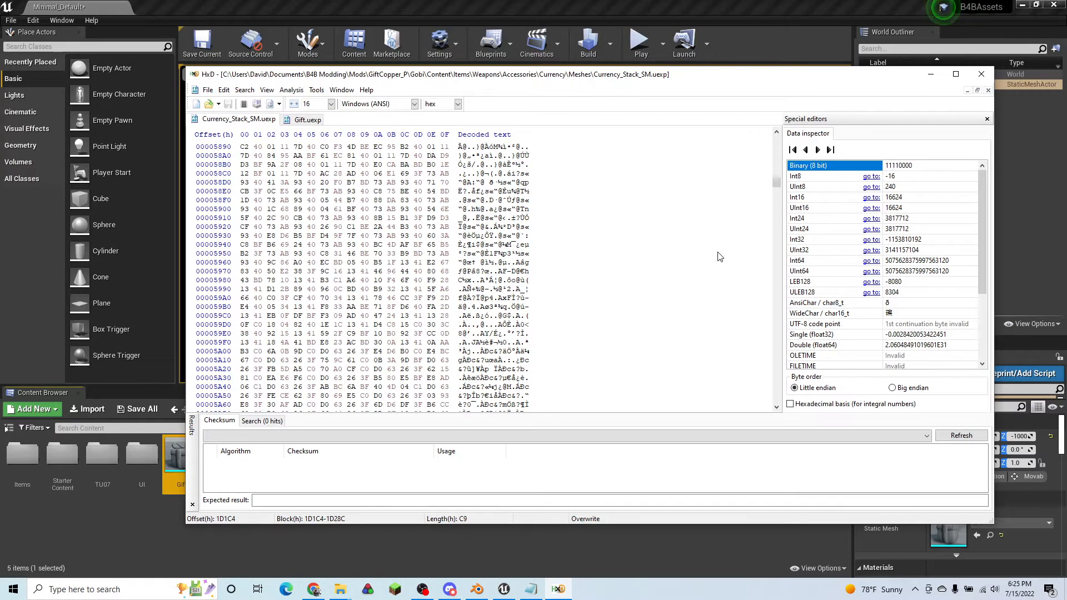
- Delete Currency_Stack_SM.uexp.bak and Gift.uexp from the GiftCopper_P mod's Meshes folder in File Explorer
left_click(930, 74)
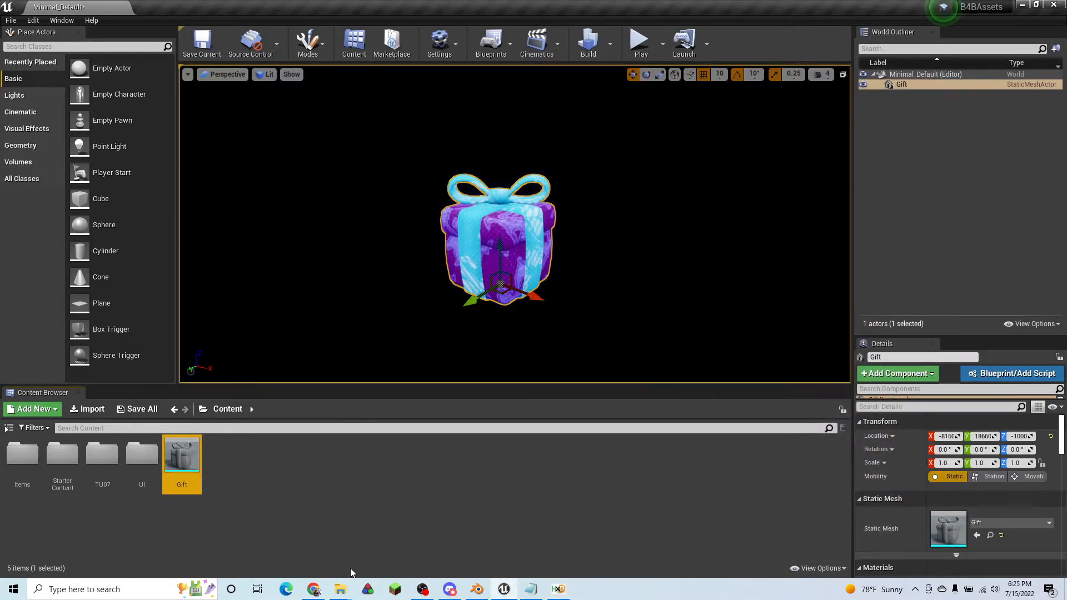
mouse_move(340, 588)
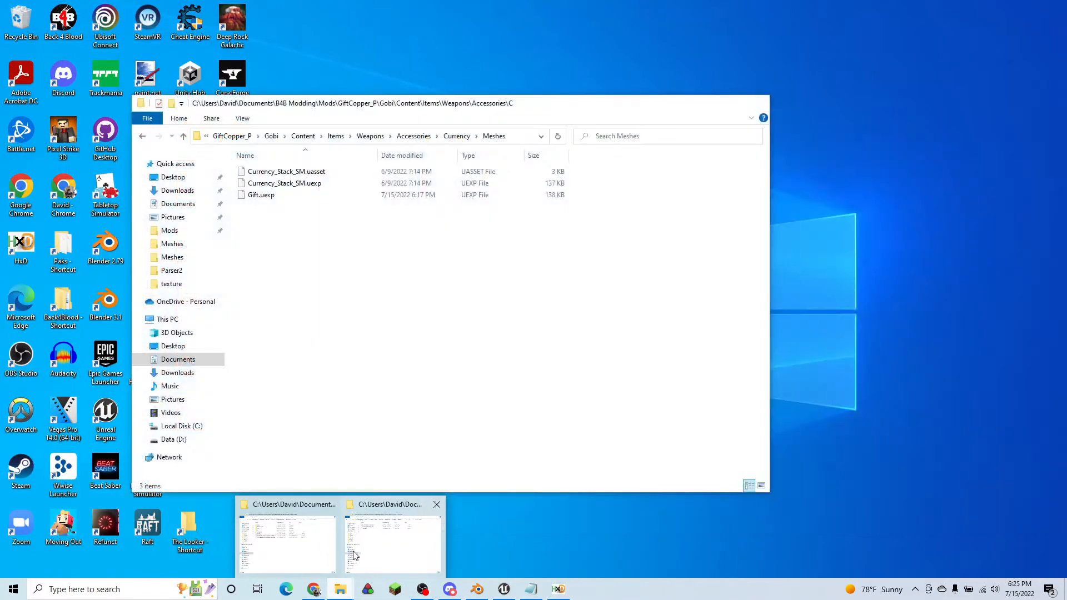
left_click(378, 547)
left_click(312, 199)
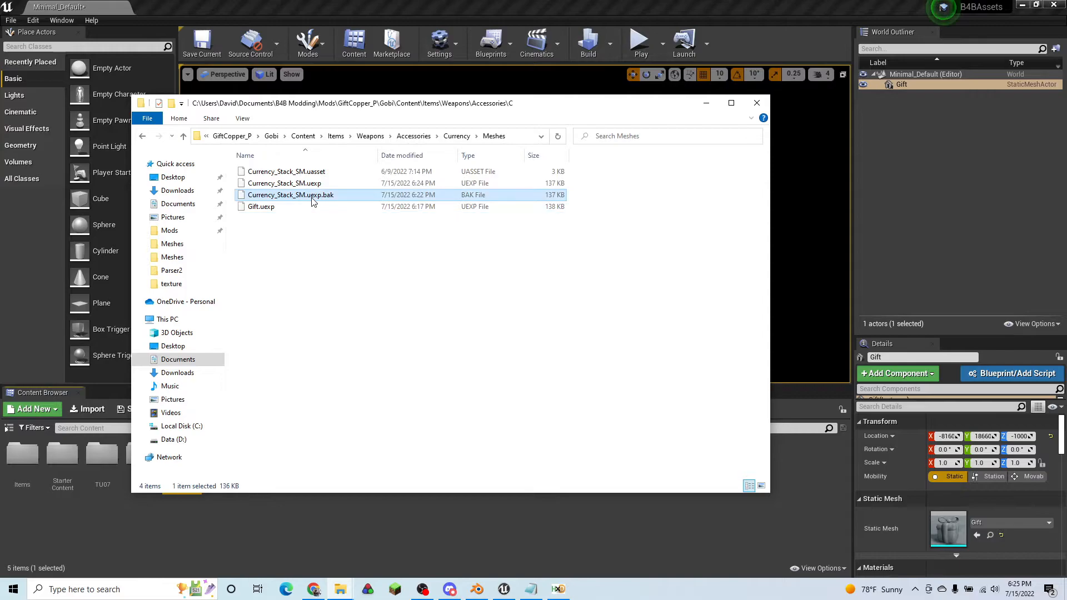
key("Delete")
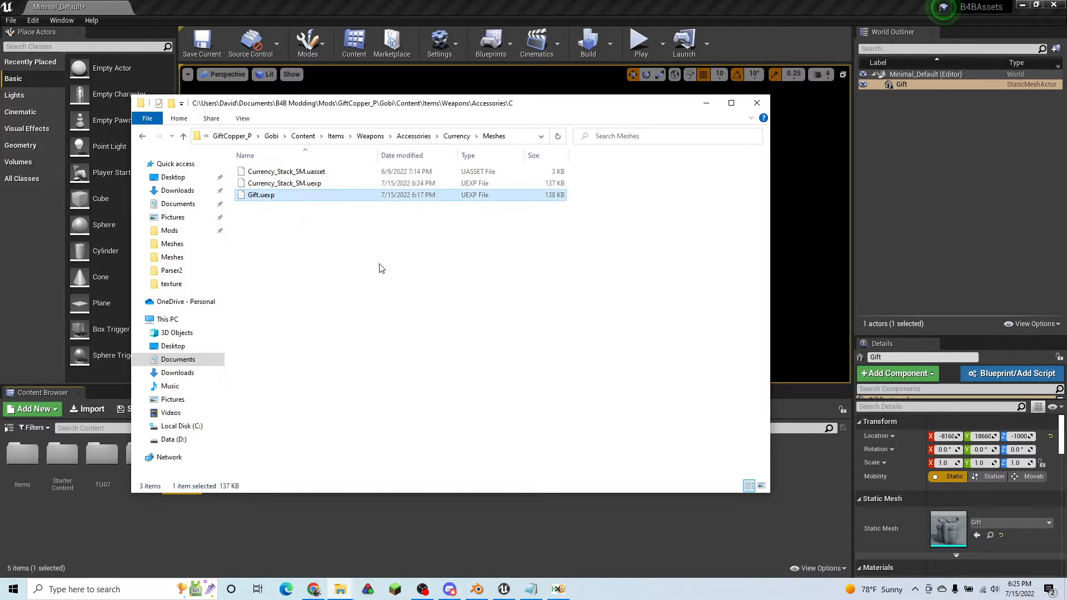
key("Delete")
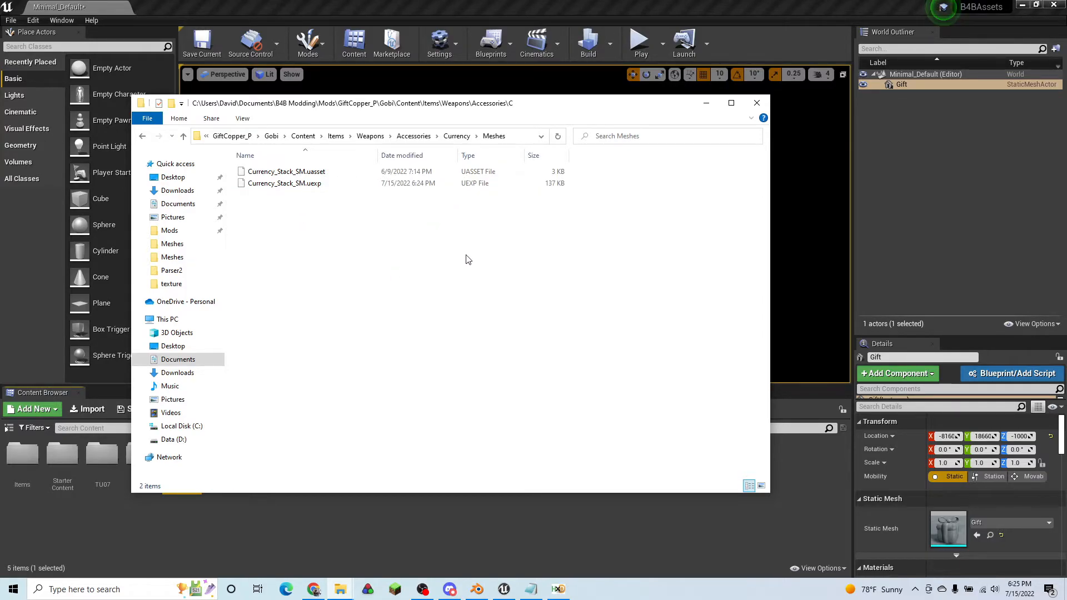
- Delete the Materials folder from the mod's Currency folder
left_click(456, 136)
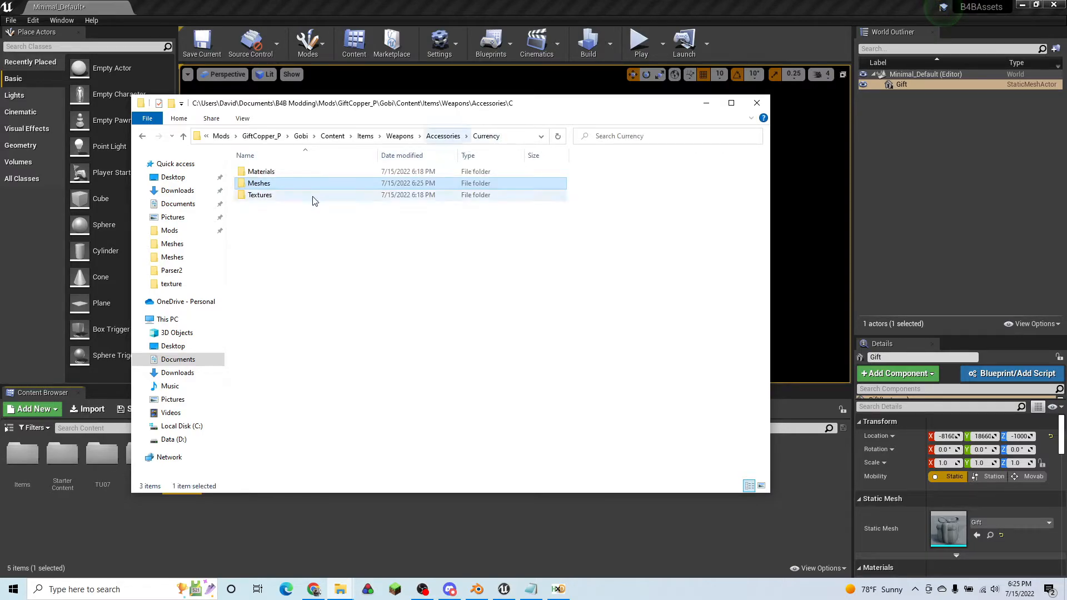
left_click(289, 175)
key("Delete")
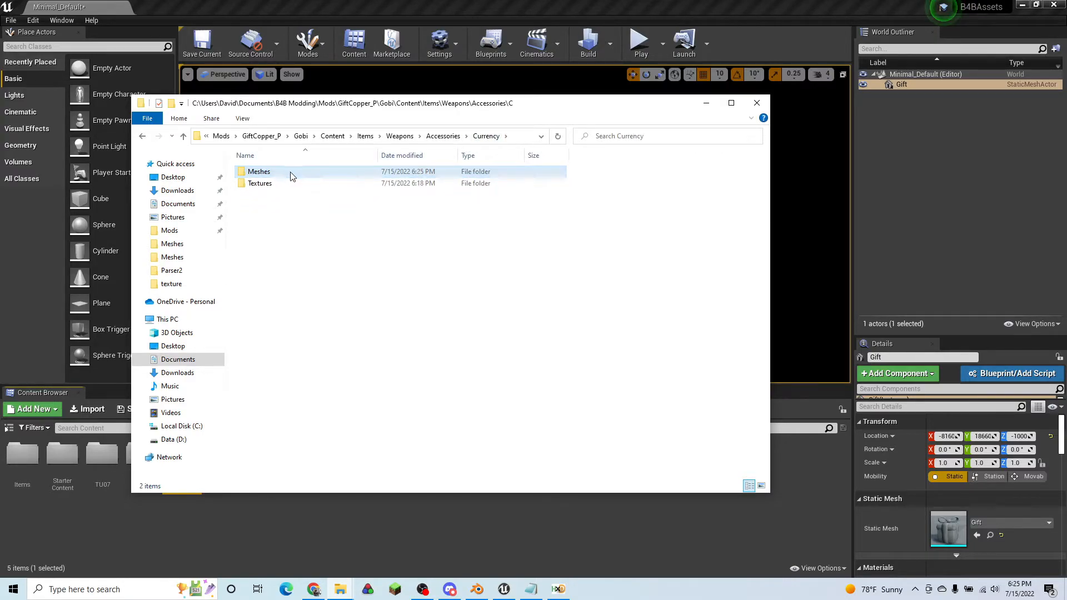
- Package the GiftCopper_P folder into a pak file with UnrealPak-Without-Compression.bat in the Mods folder
left_click(220, 135)
left_click_drag(287, 282, 347, 478)
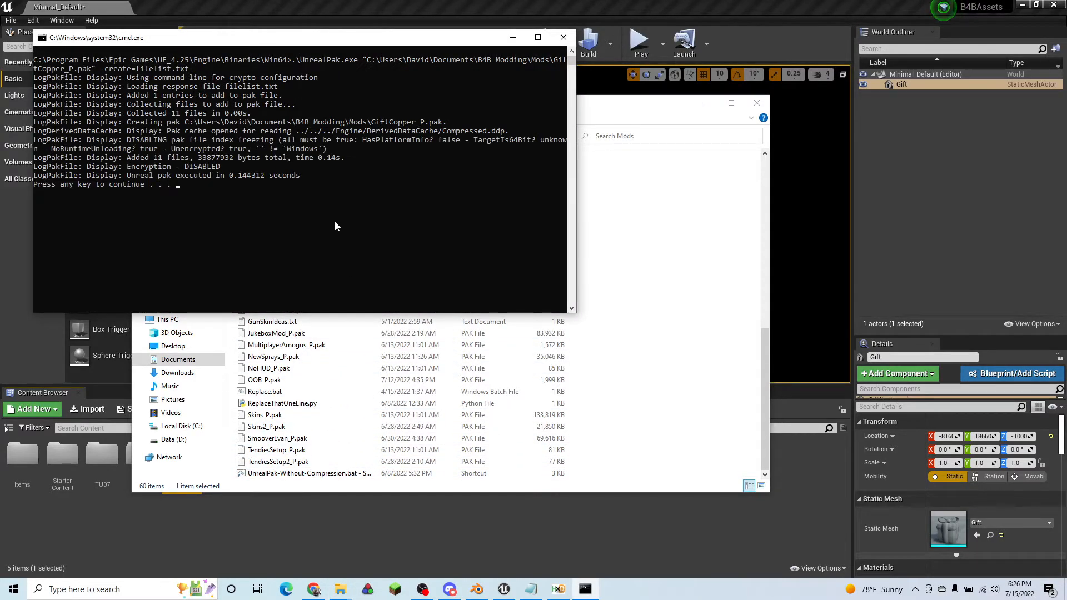
key("Return")
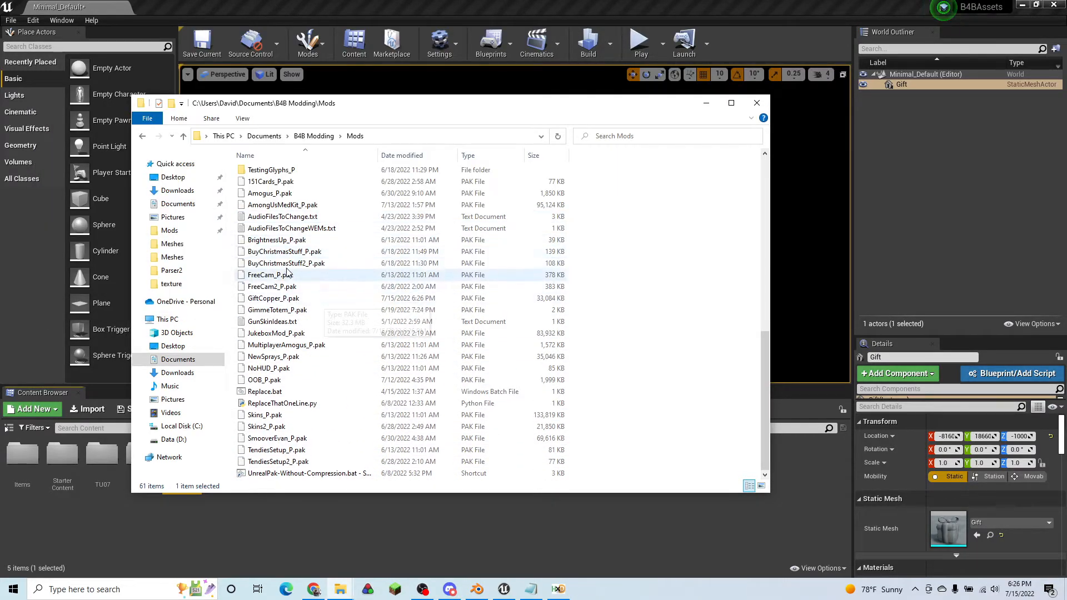
- Copy GiftCopper_P.pak from the Mods folder into Back 4 Blood's Gobi\Content\Paks folder
left_click(301, 299)
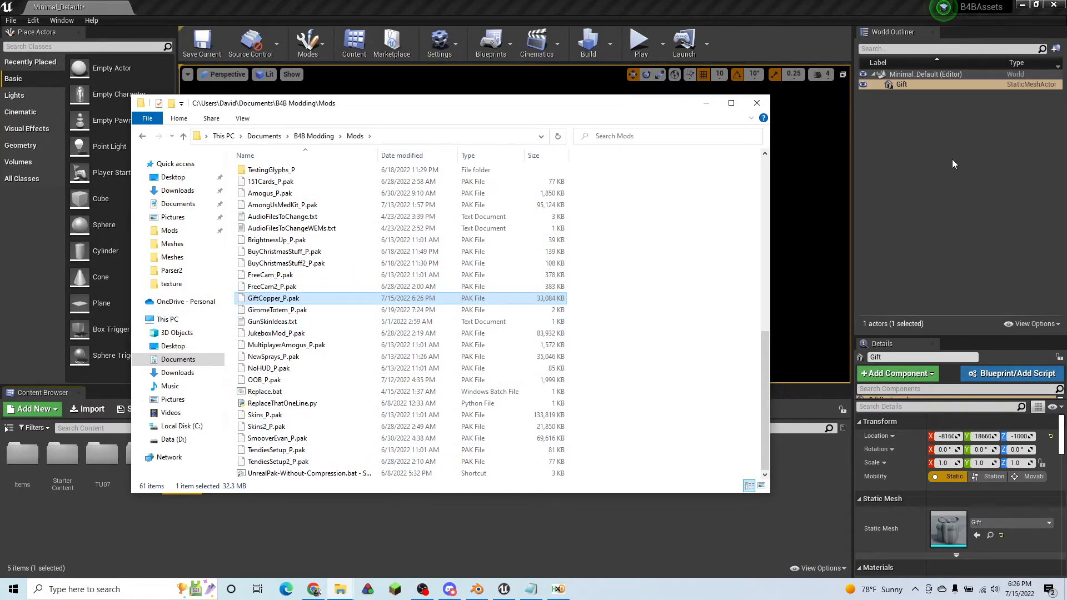
left_click(1021, 6)
left_click_drag(359, 103, 570, 104)
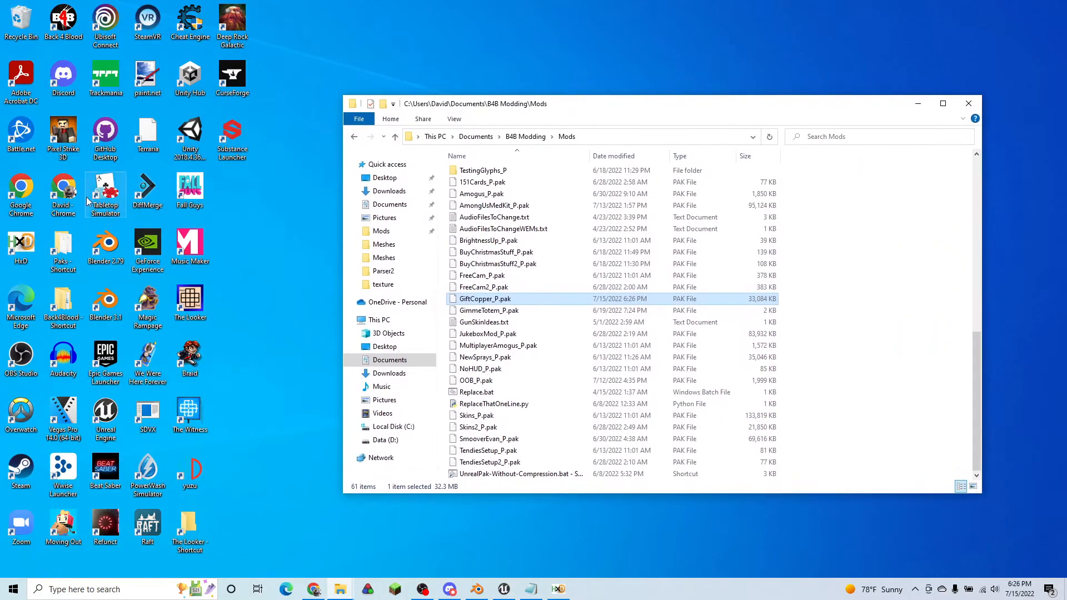
left_click(836, 310)
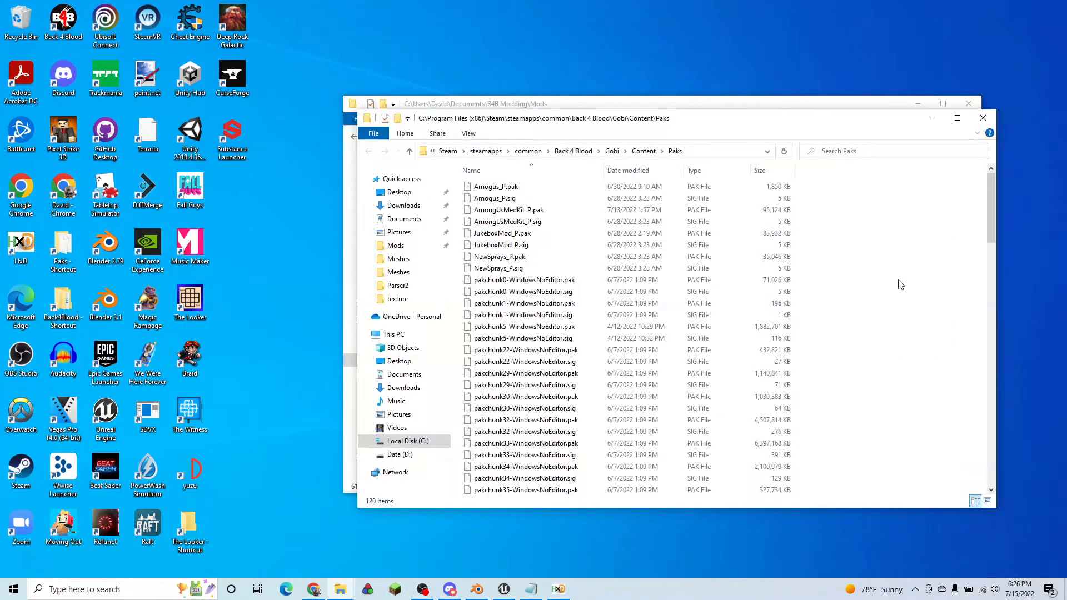
key("ctrl+v")
- Duplicate NewSprays_P.sig in the Paks folder and rename the copy as GiftCopper_P.sig
left_click(531, 282)
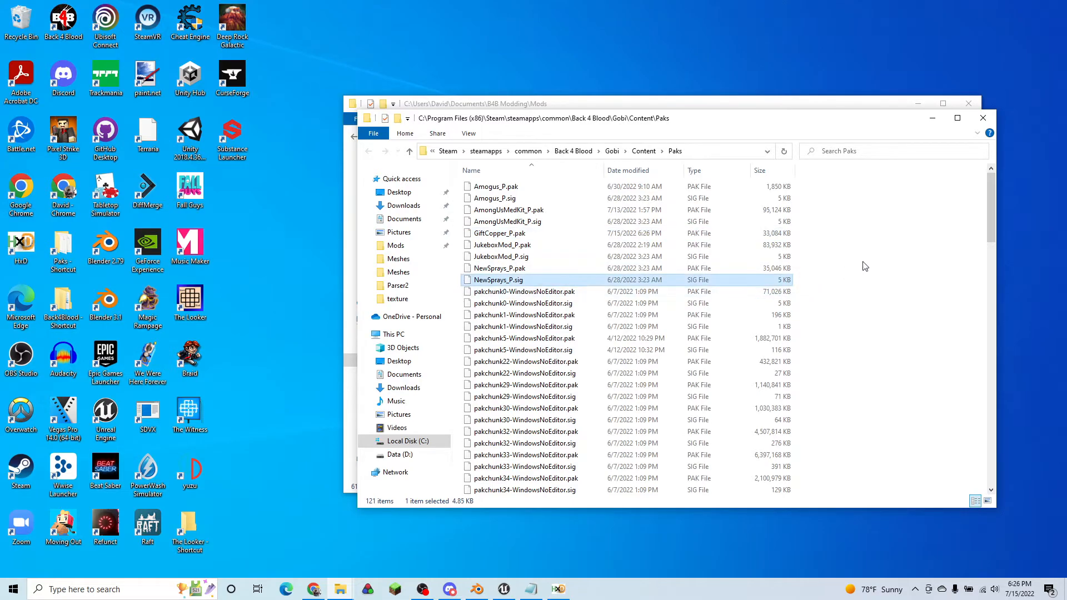
key("ctrl+c")
key("ctrl+v")
right_click(518, 234)
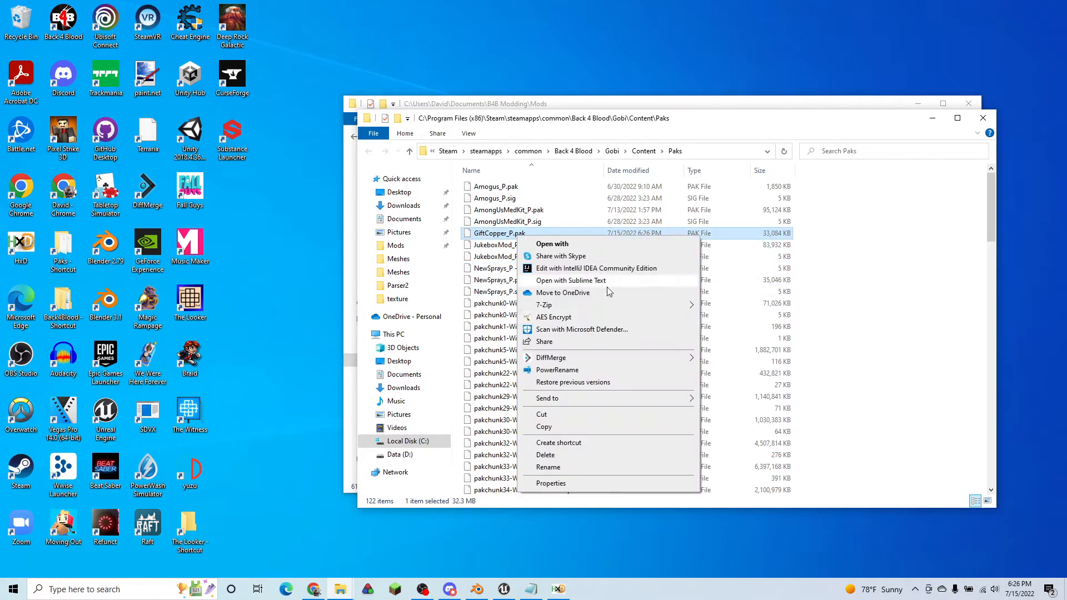
left_click(556, 467)
right_click(533, 271)
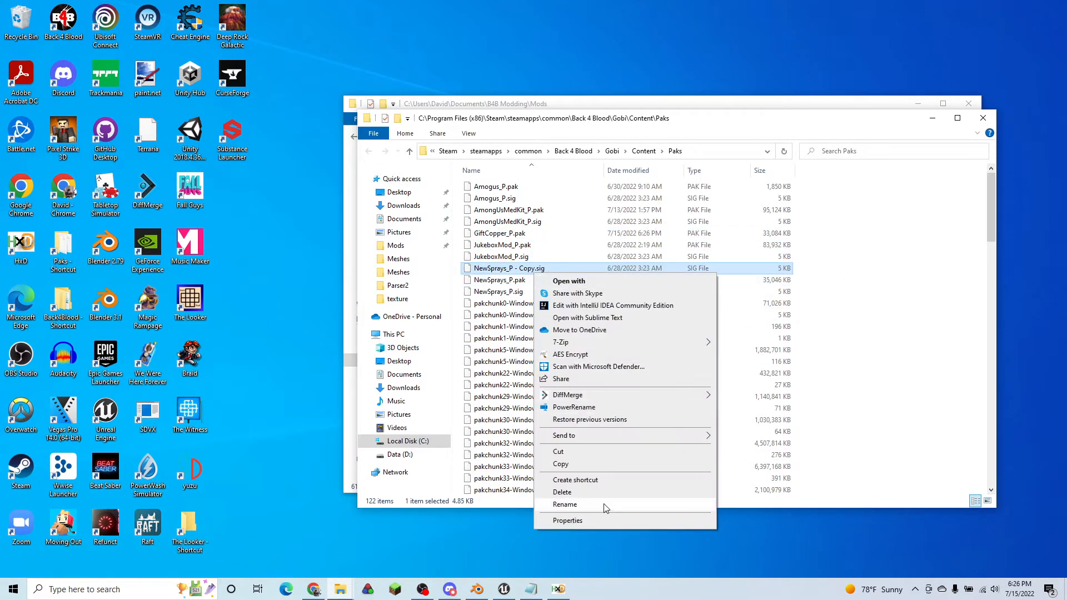
left_click(565, 505)
key("ctrl+v")
key("Return")
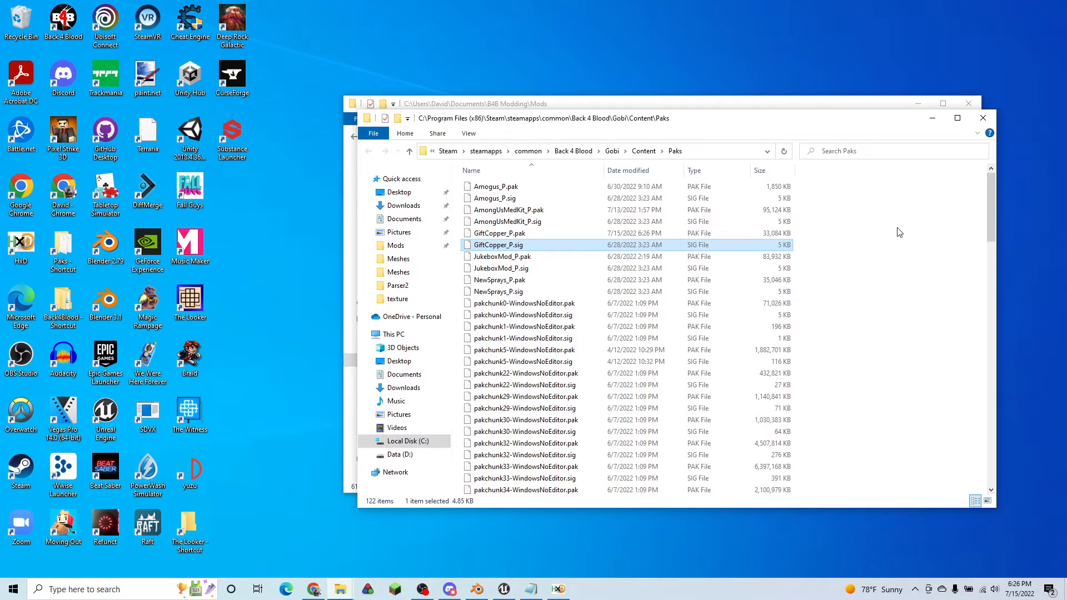
- Minimize the folder windows, launch Back 4 Blood and sign in to enter the camp
left_click(932, 118)
left_click(918, 104)
double_click(66, 38)
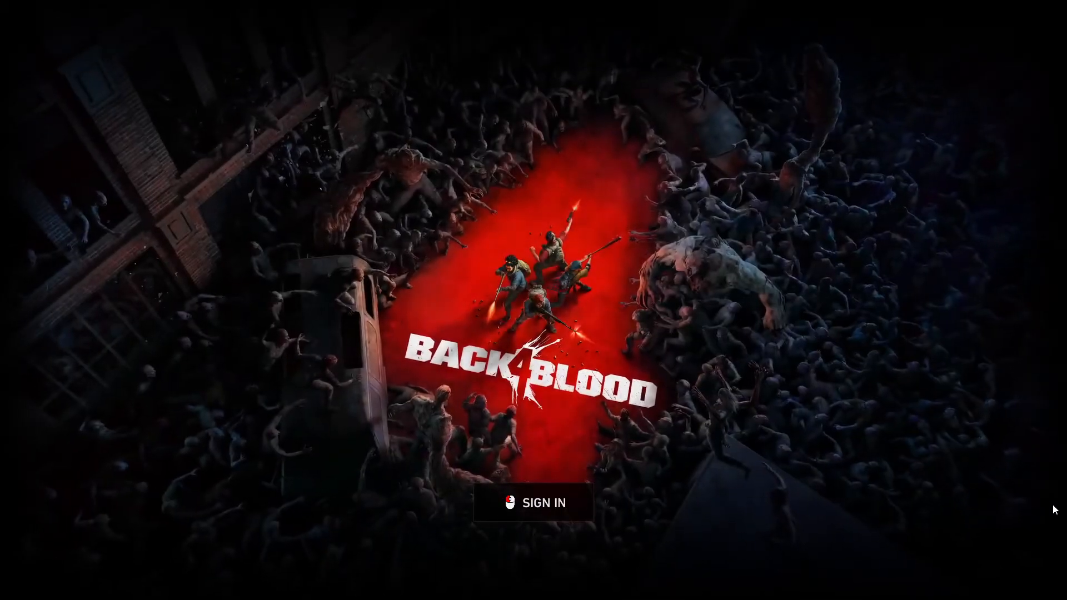
left_click(837, 420)
left_click(573, 418)
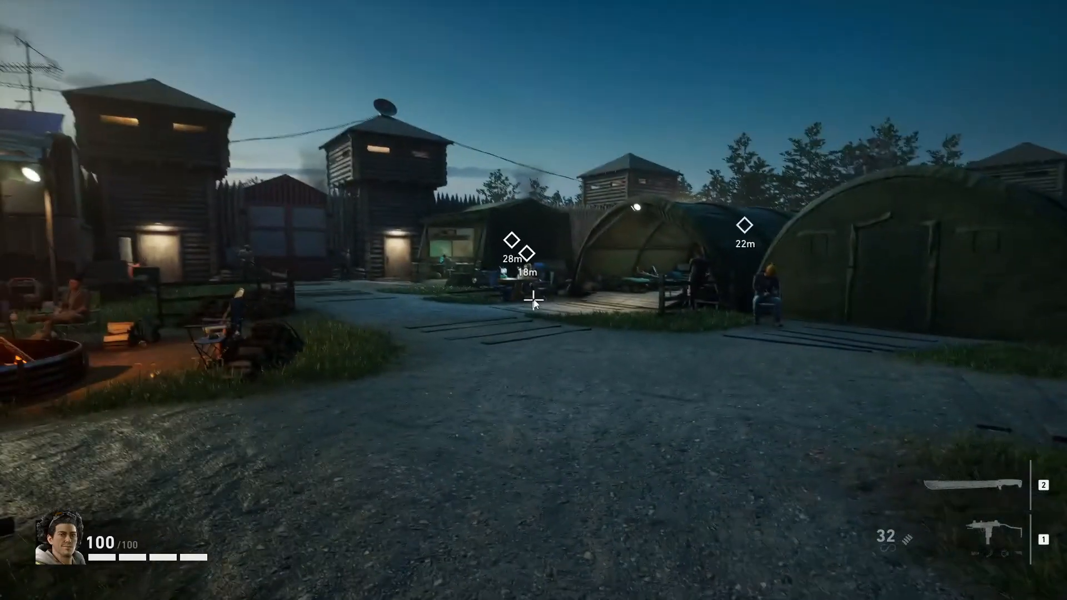
- Start the campaign run The Devil's Return, 1-1 Resurgence, on Recruit difficulty and skip the intro cutscene
key("Escape")
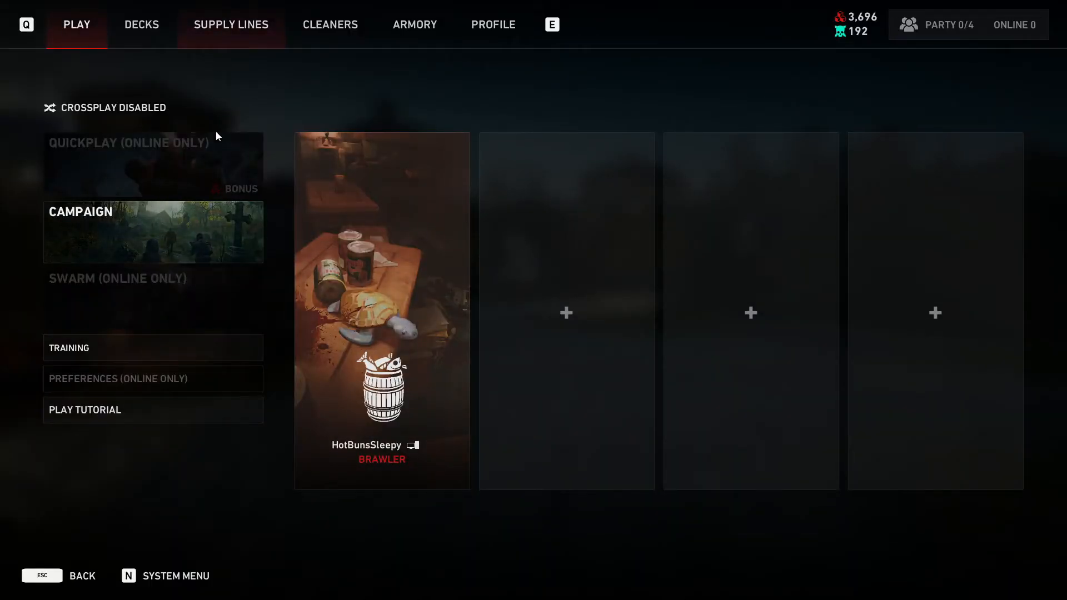
left_click(141, 231)
left_click(124, 198)
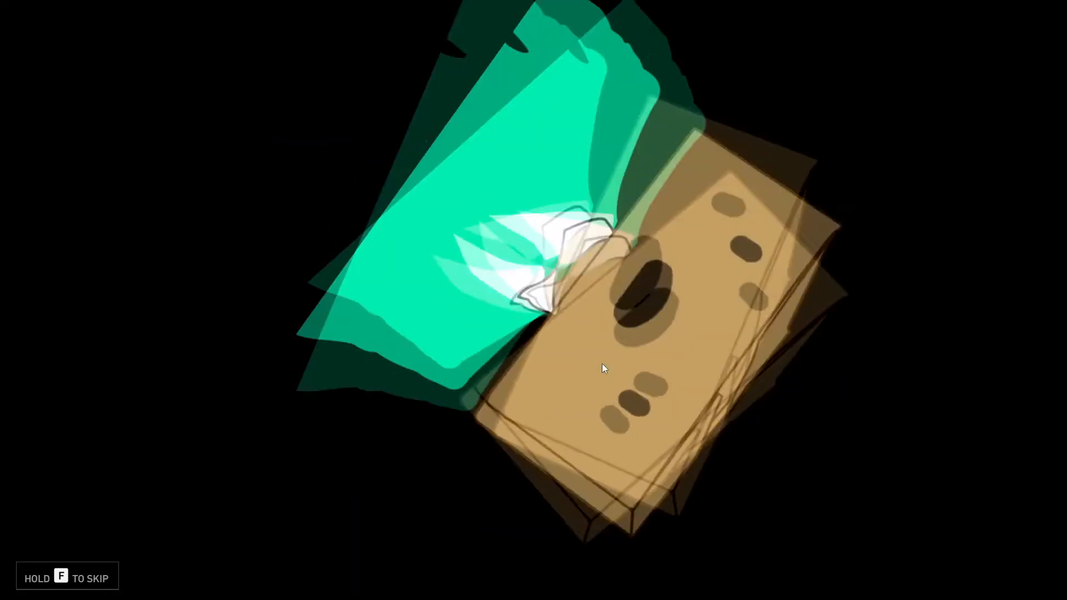
key("f")
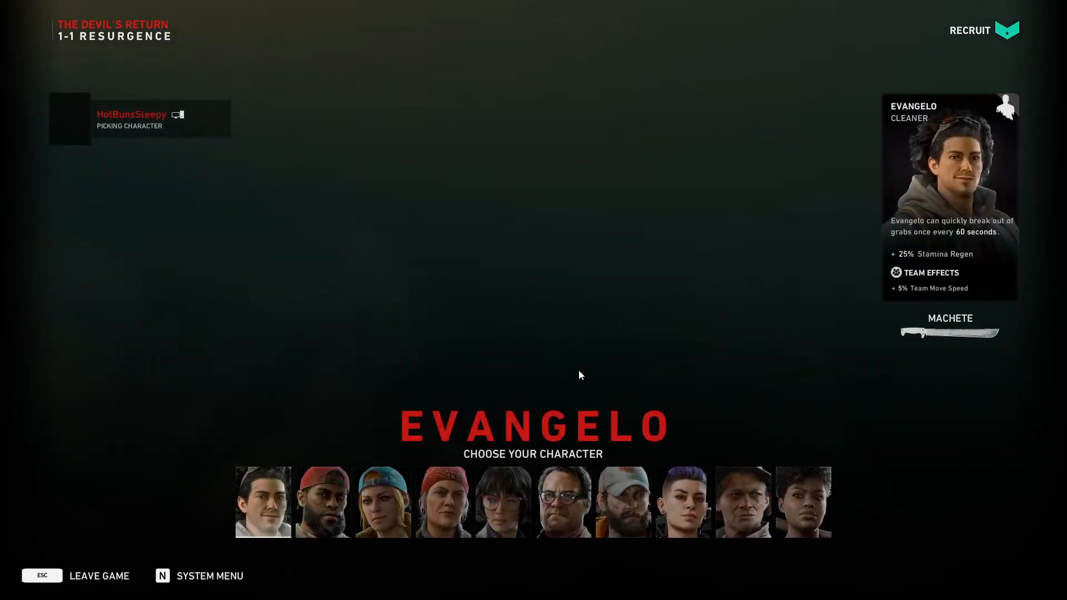
- Choose Evangelo as the character and lock in the selection
left_click(272, 501)
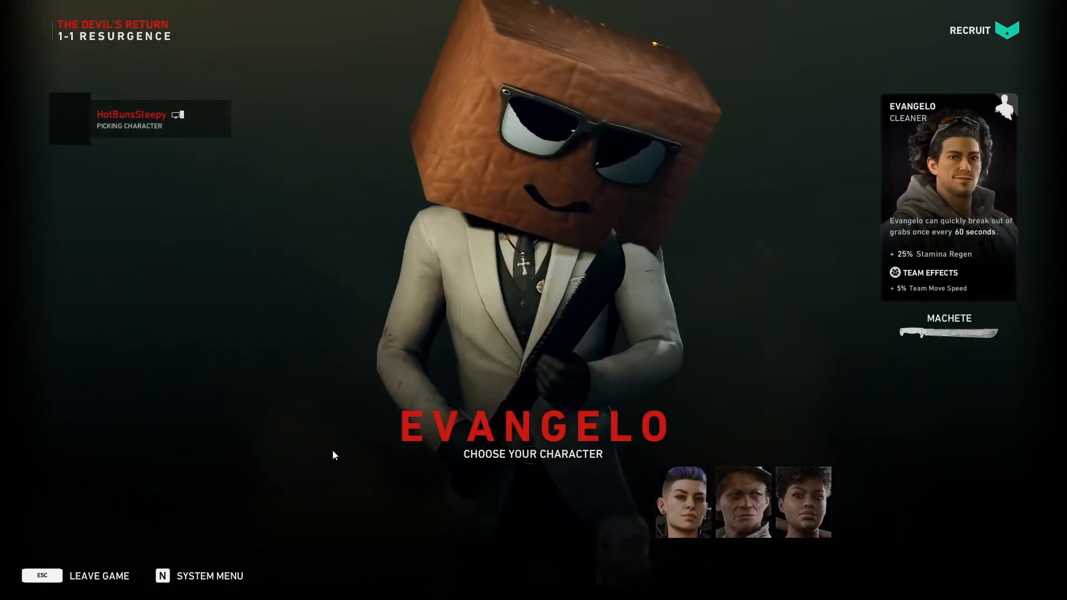
left_click(223, 525)
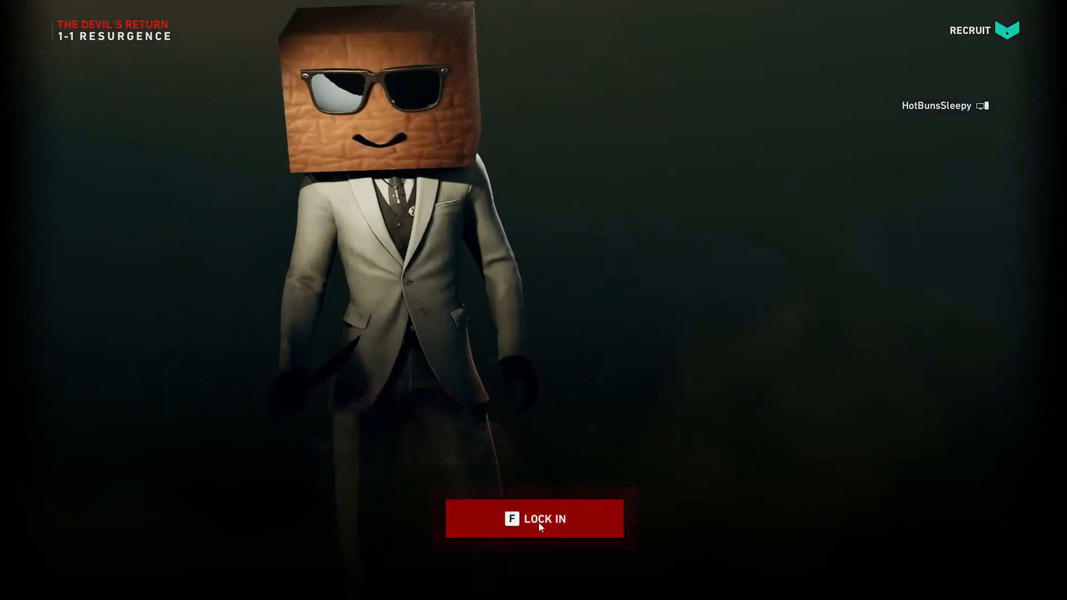
left_click(538, 523)
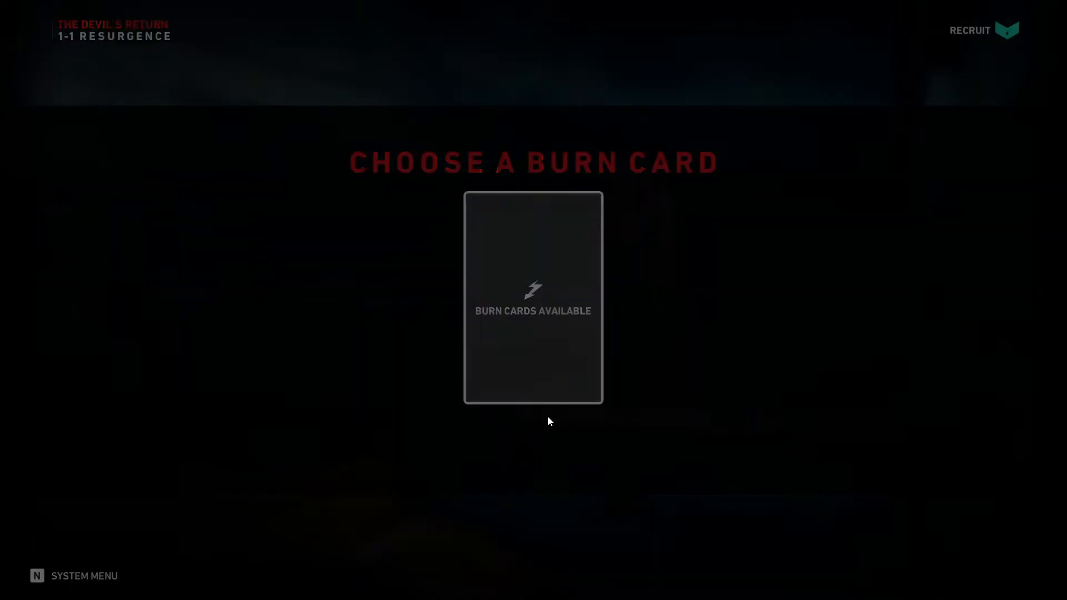
- Drop 100 copper from the inventory onto the floor
key("w")
key("Escape")
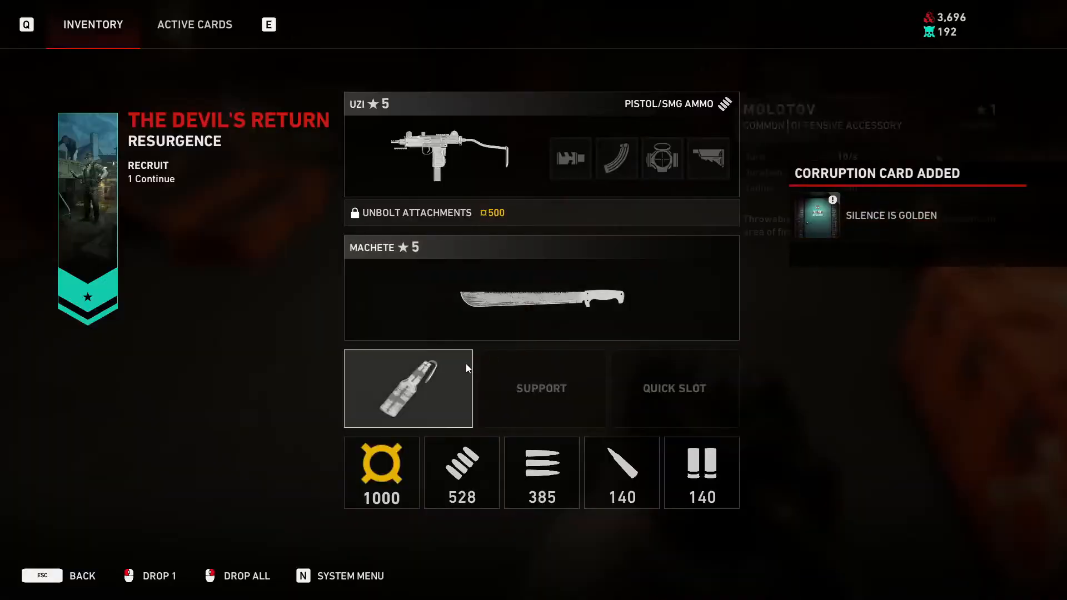
left_click(395, 468)
key("Escape")
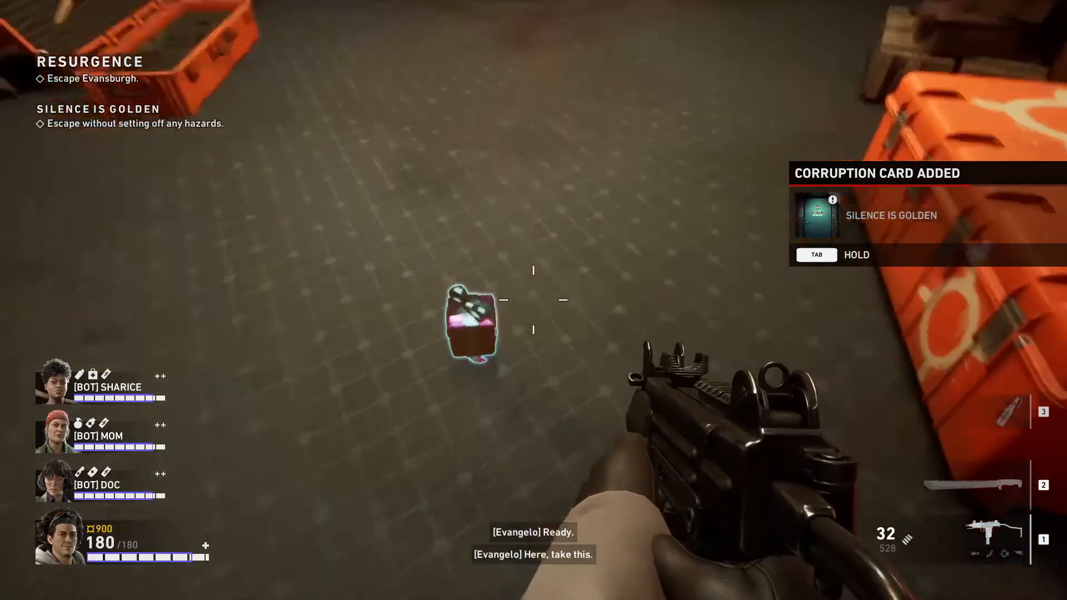
- Examine the dropped copper pickup's model and texture up close and from several sides
key("w")
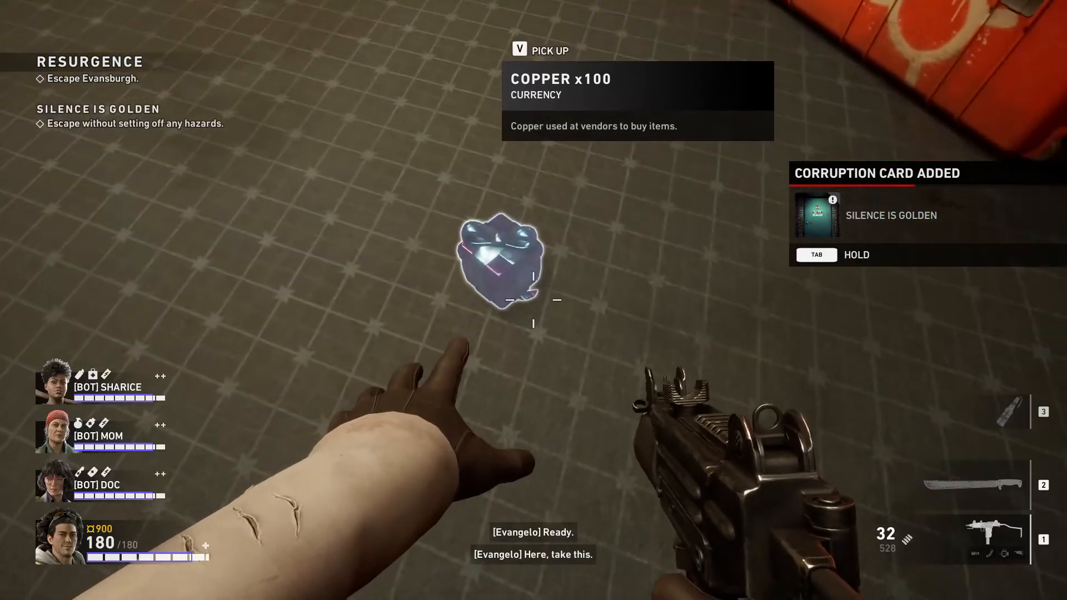
key("a")
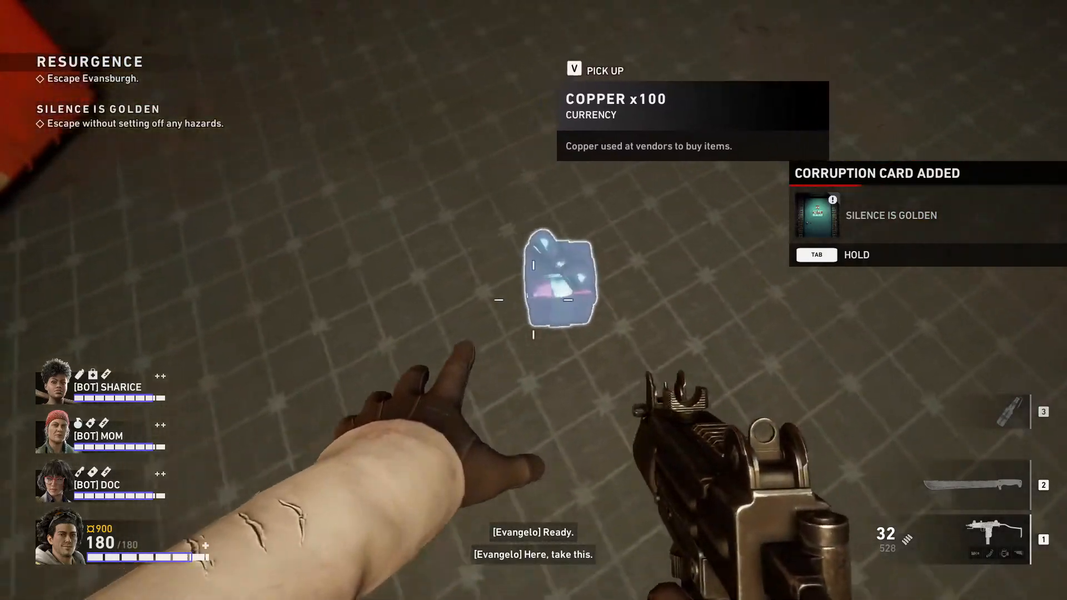
key("d")
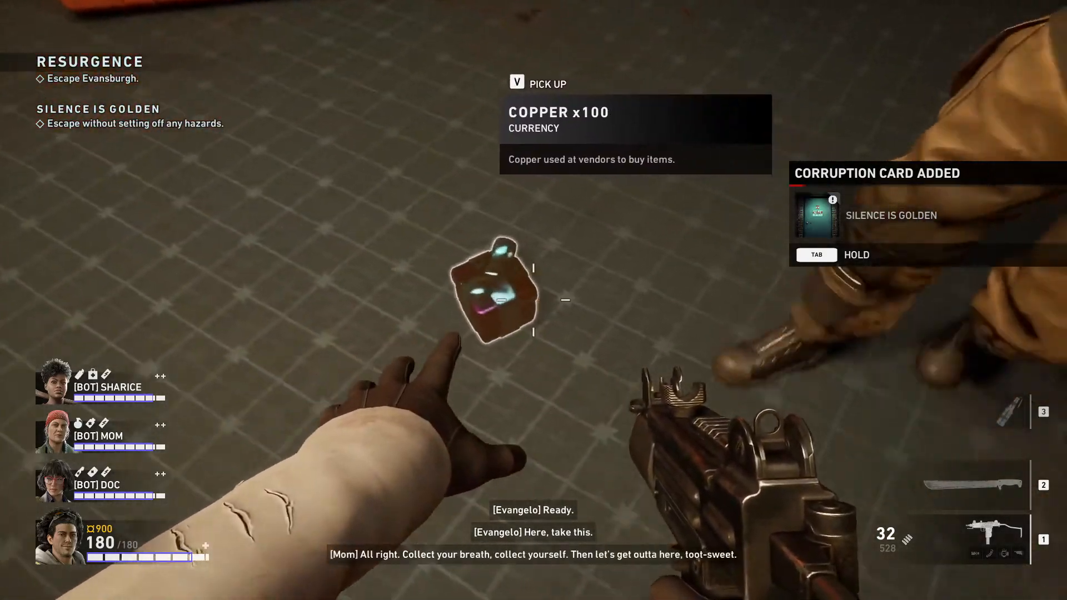
key("a")
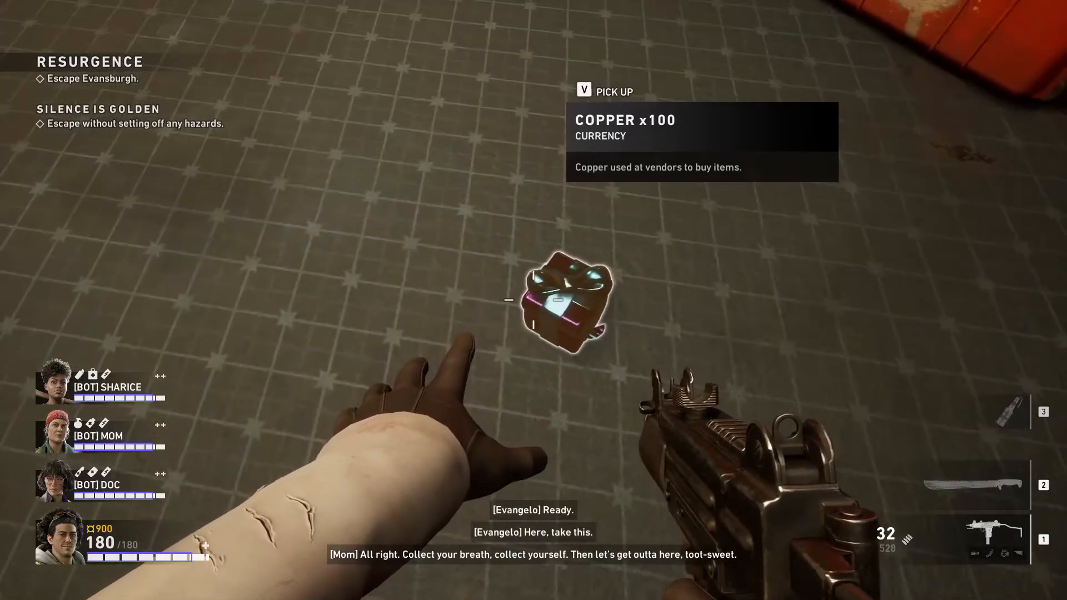
key("d")
key("d")
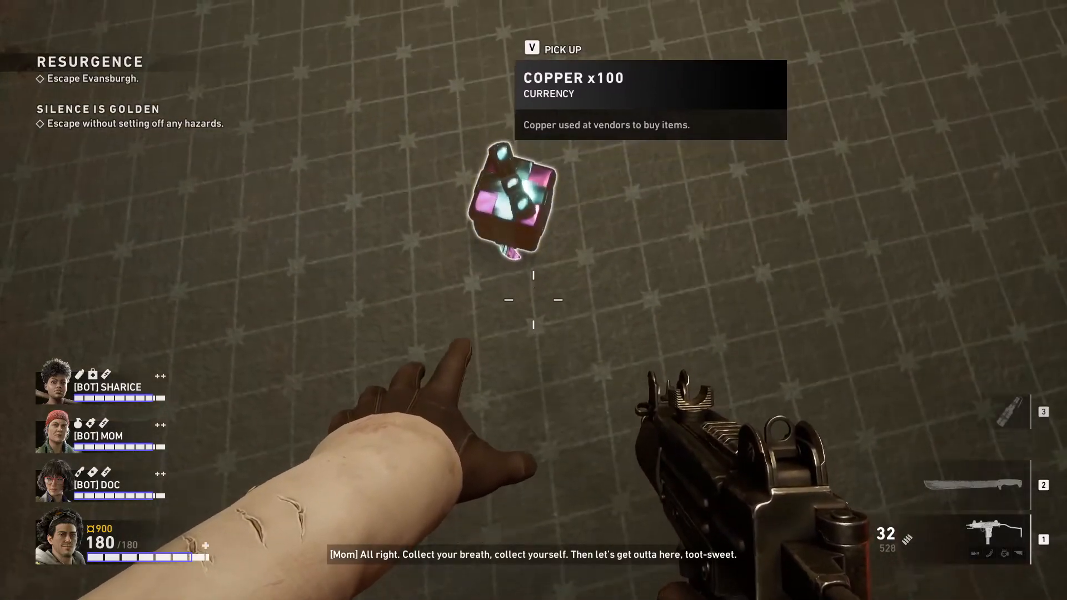
right_click(534, 300)
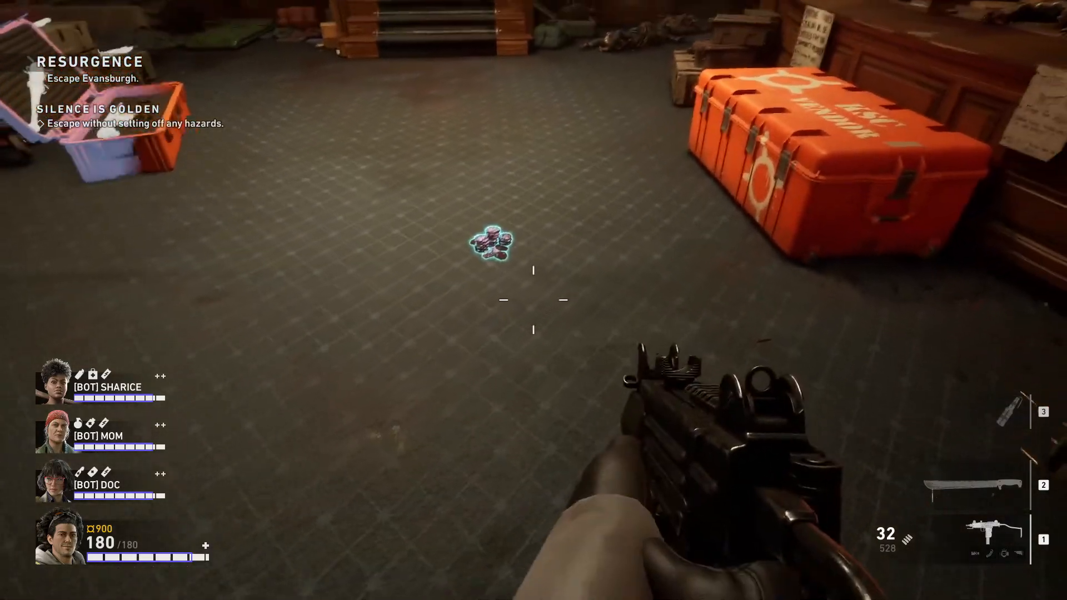
right_click(533, 300)
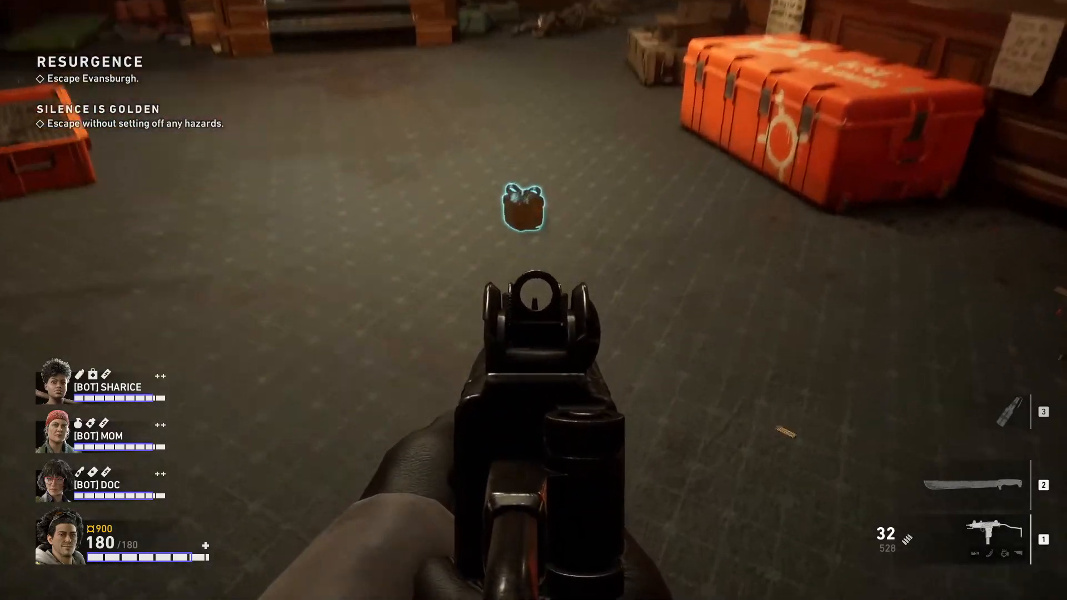
key("w")
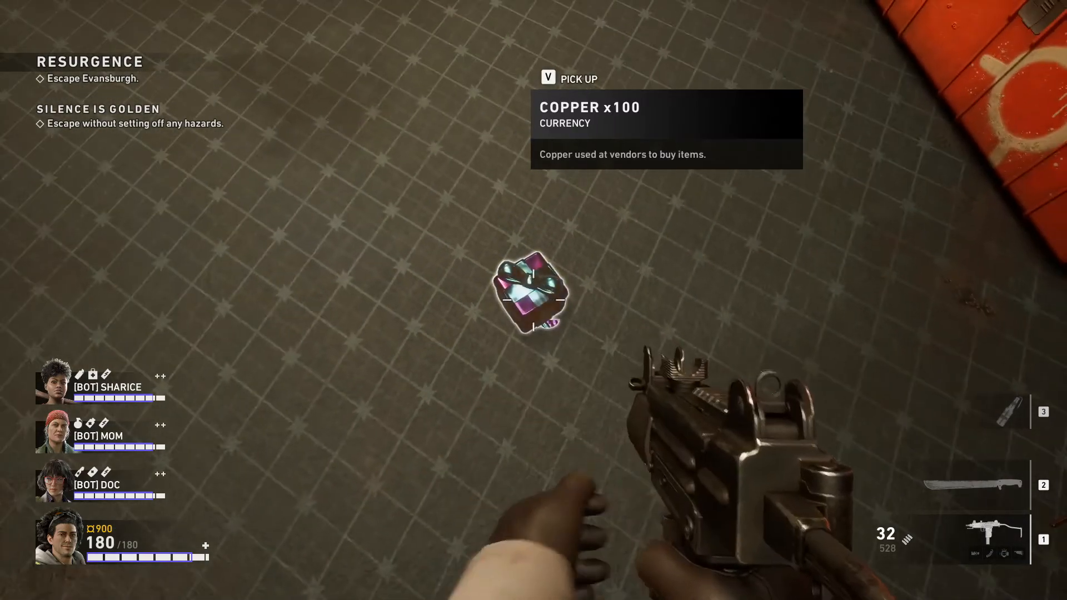
right_click(534, 300)
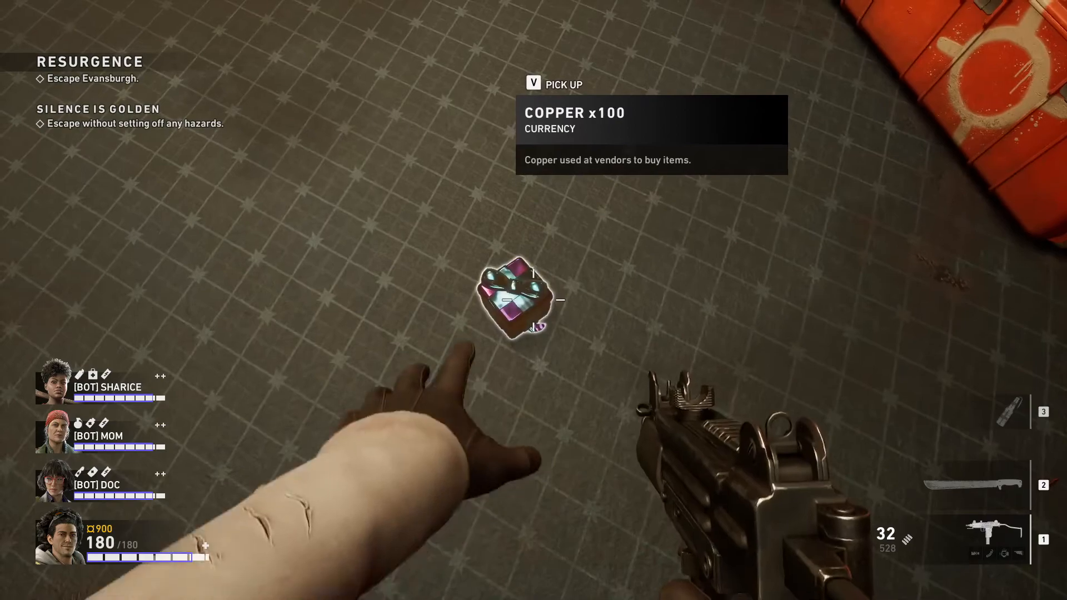
- Examine how the dropped copper pickup's model changes when seen close up and from farther away
right_click(534, 300)
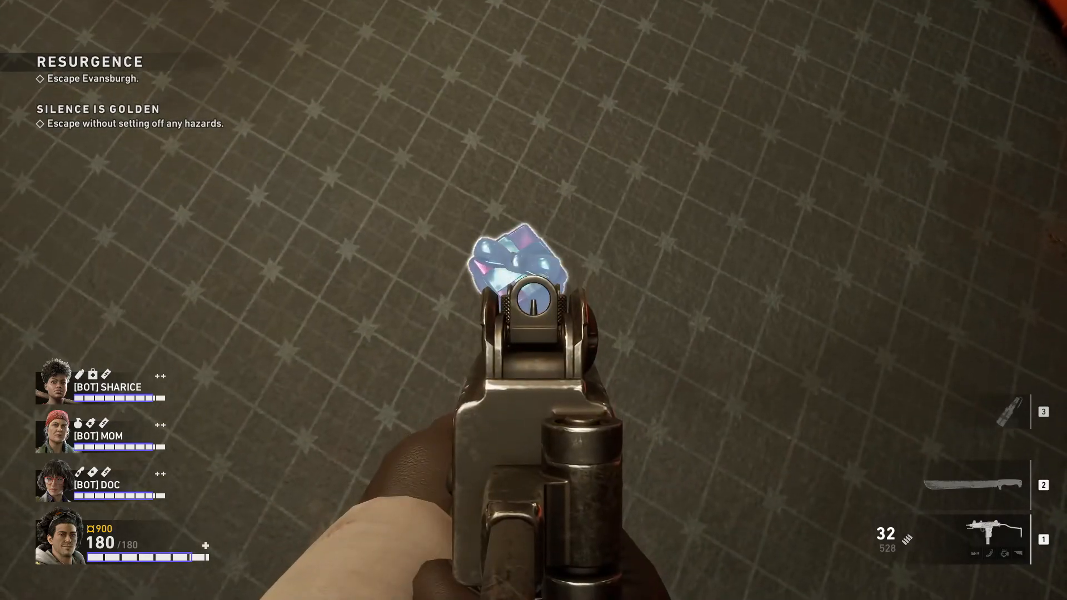
right_click(534, 300)
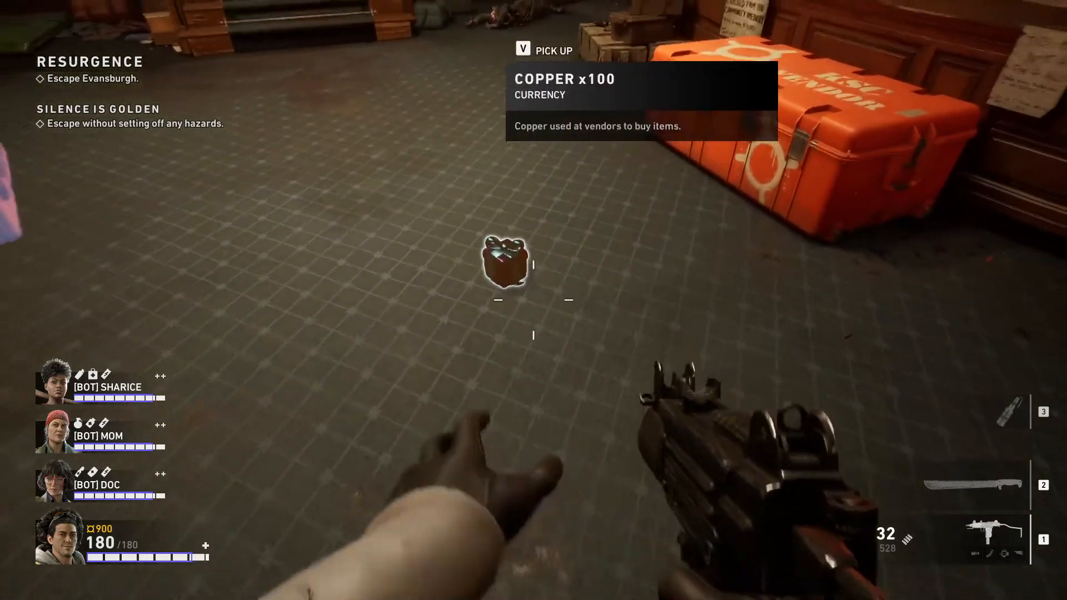
right_click(534, 300)
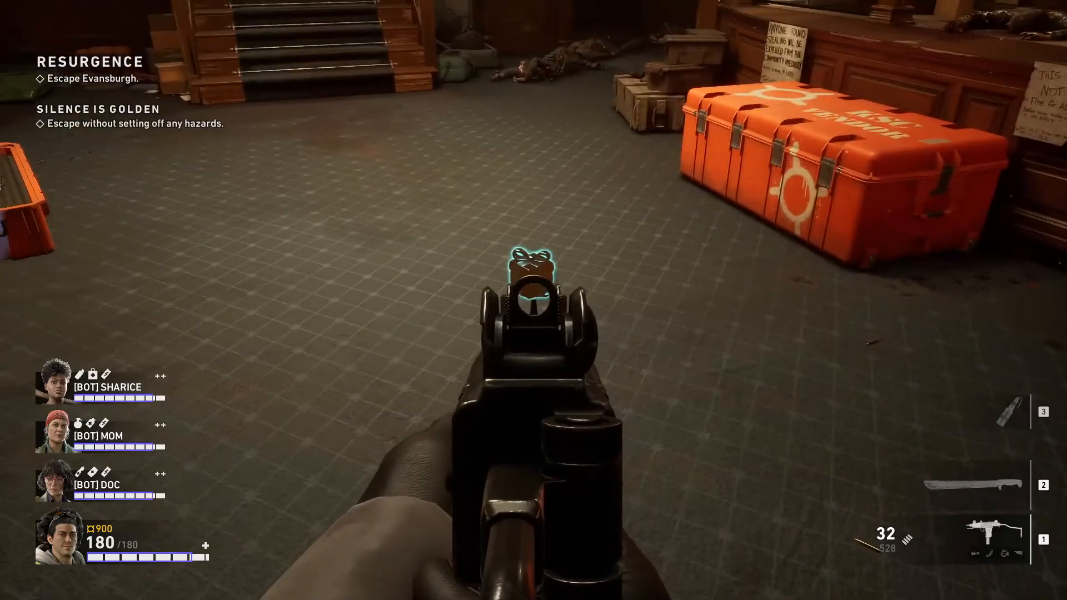
right_click(533, 300)
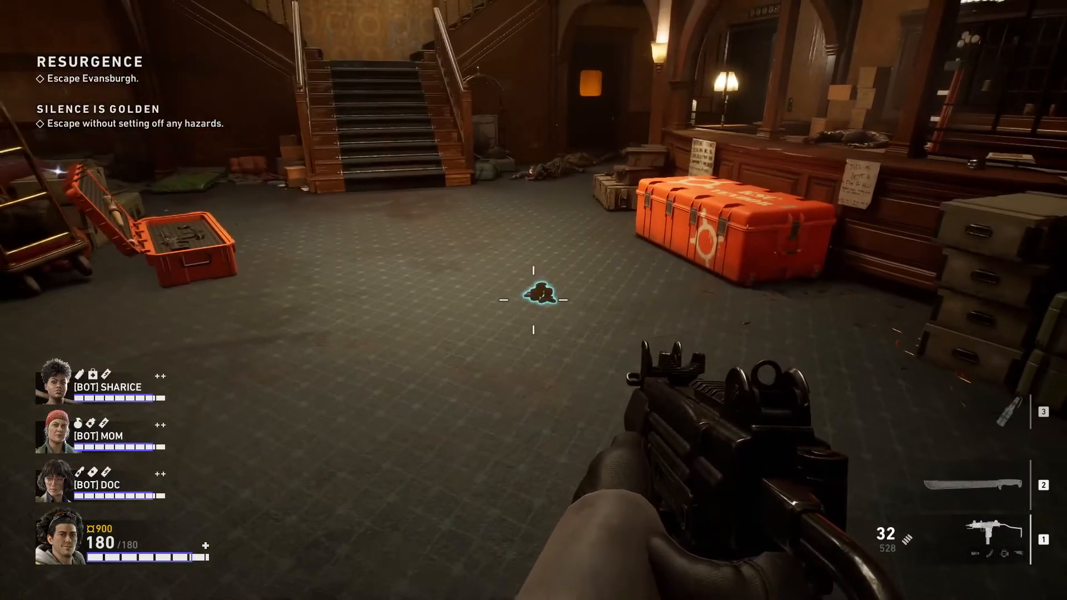
key("s")
right_click(533, 300)
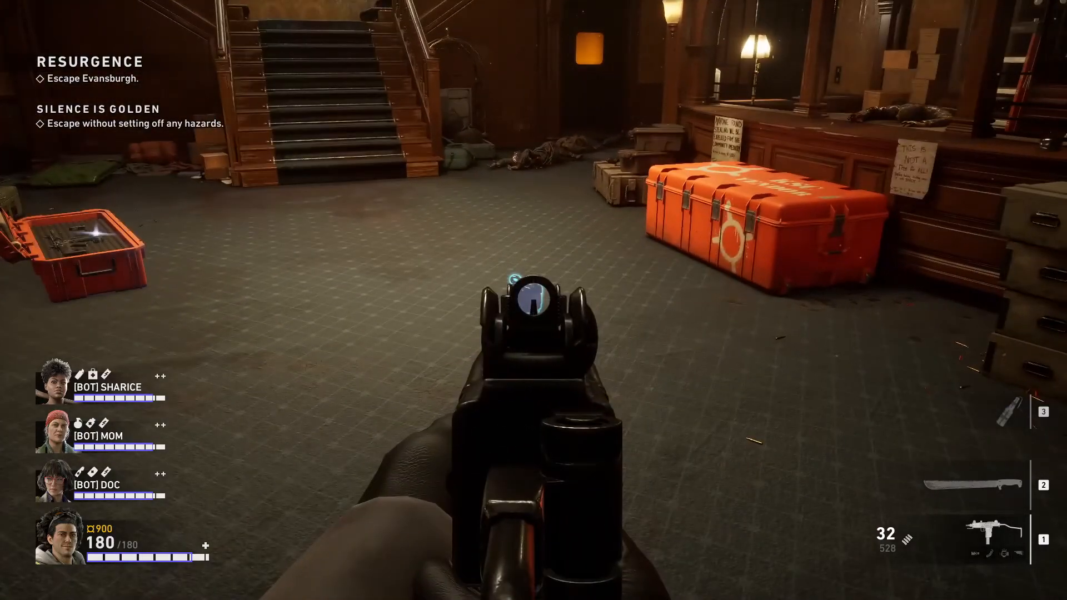
key("s")
key("w")
key("w")
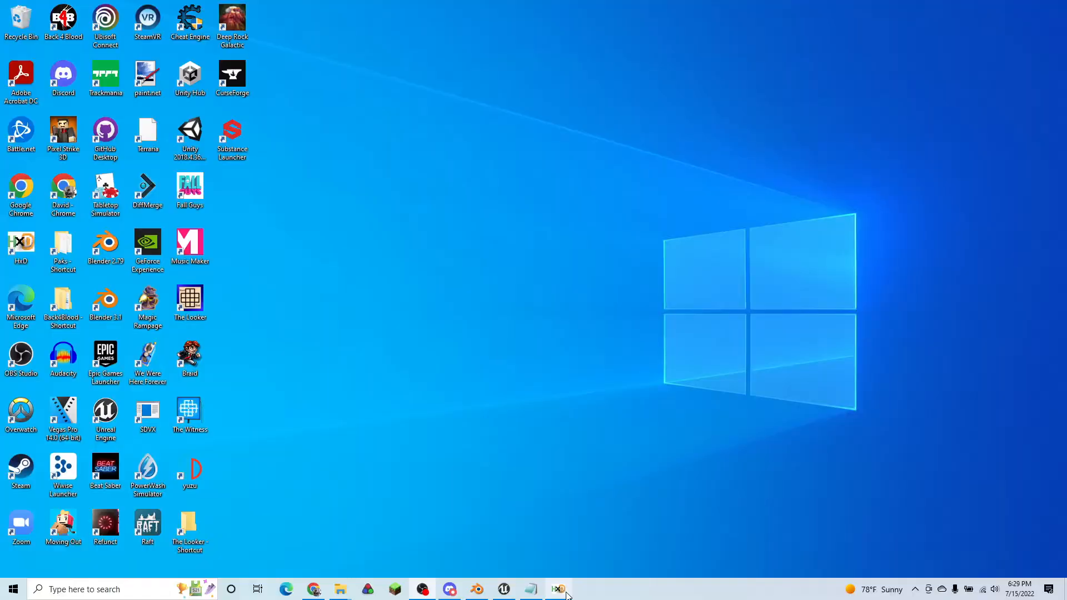
- Switch to HxD and overwrite the leftover bytes from offset F90E to F92B in Currency_Stack_SM.uexp with zeros
left_click(558, 589)
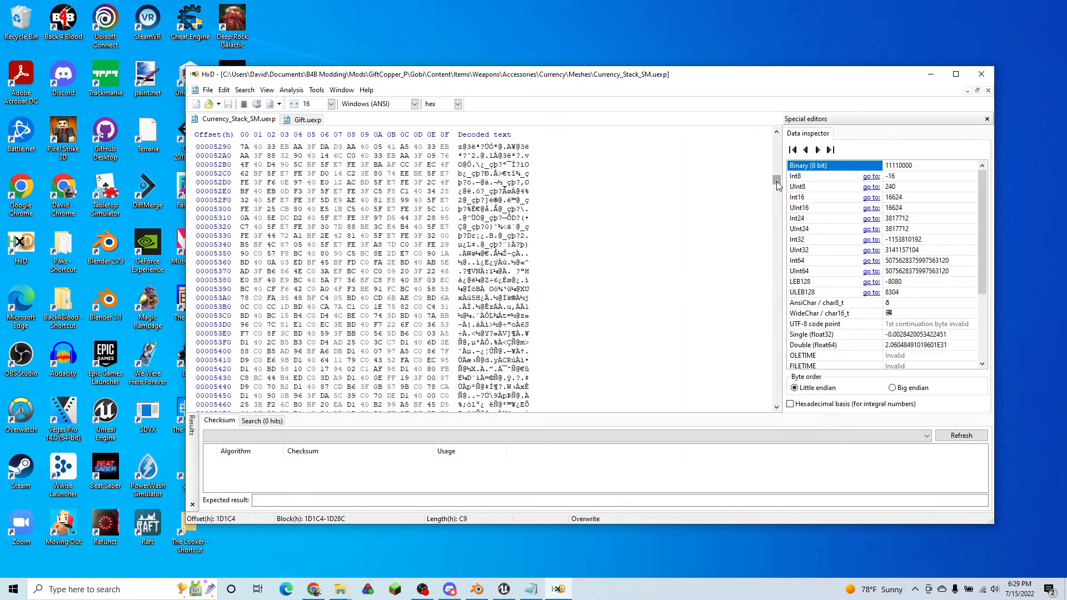
left_click_drag(778, 180, 774, 215)
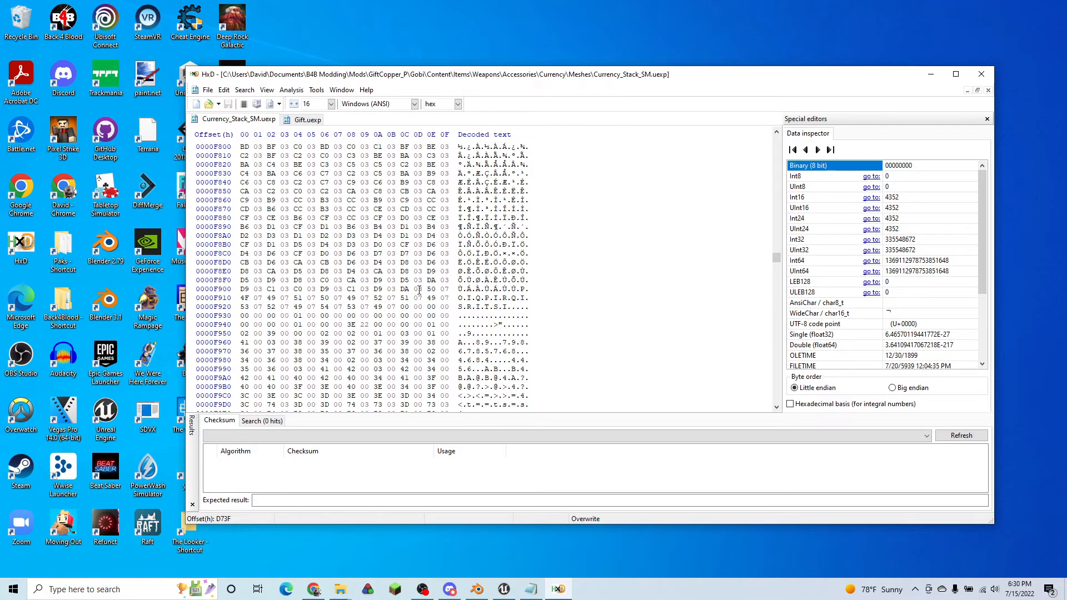
left_click_drag(419, 290, 253, 254)
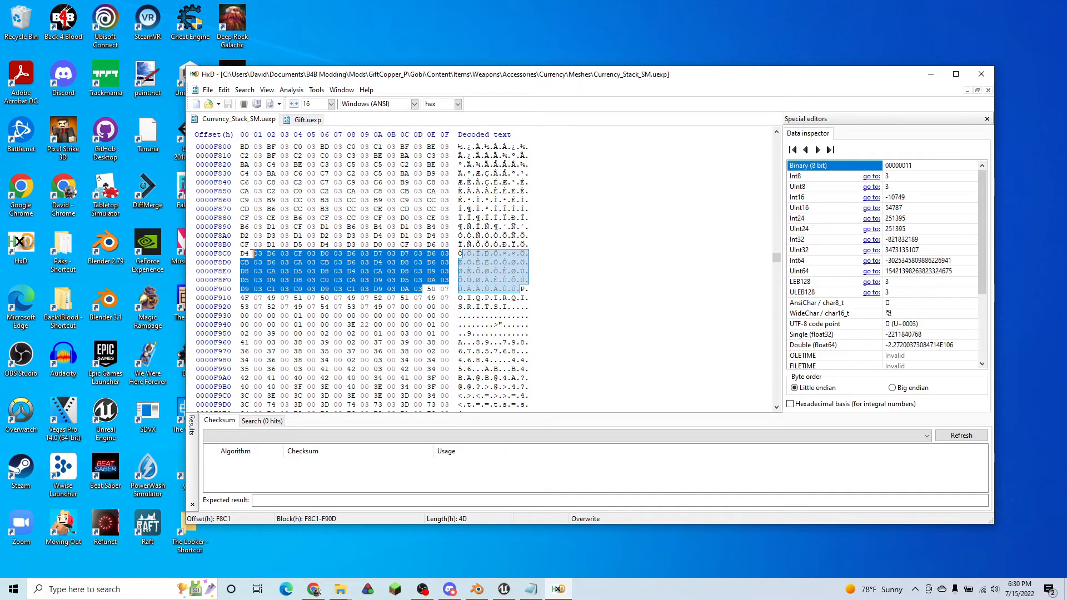
left_click_drag(431, 289, 410, 306)
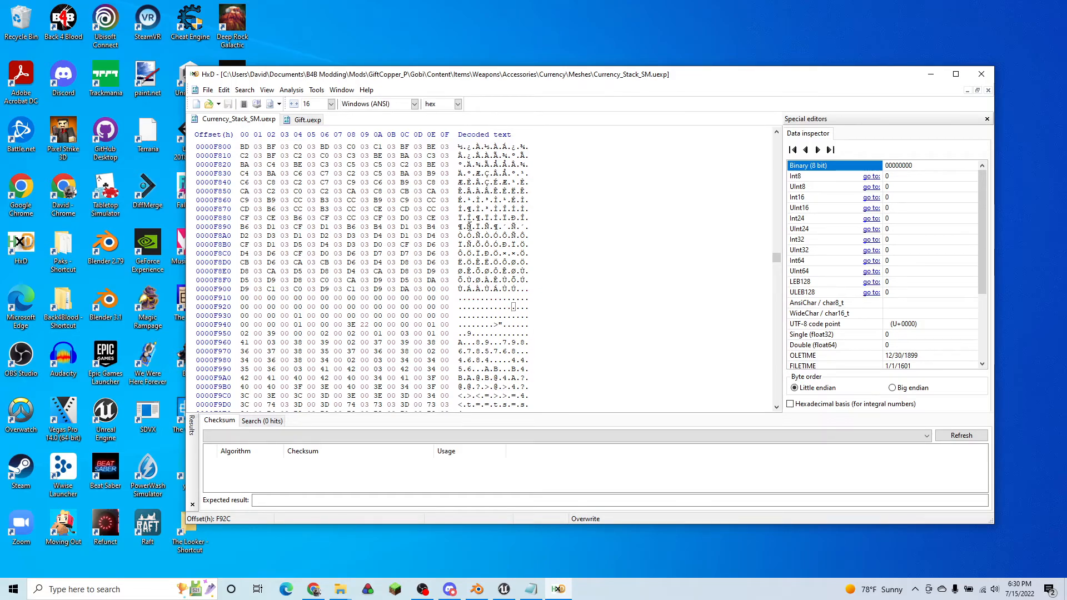
left_click(934, 74)
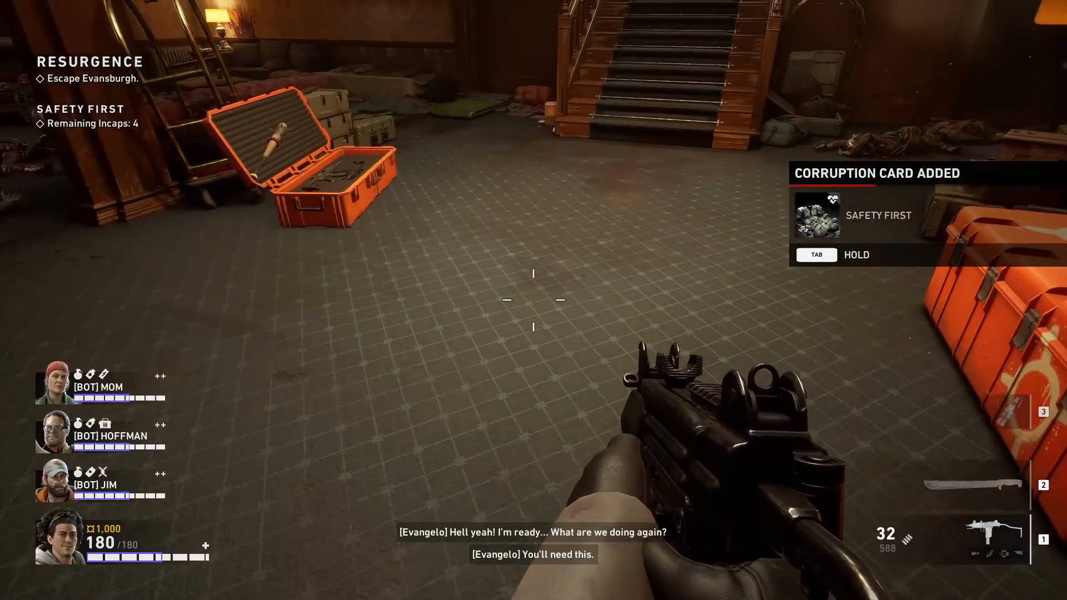
- Walk into the open floor area of the Resurgence starting room and drop 100 copper there
key("w")
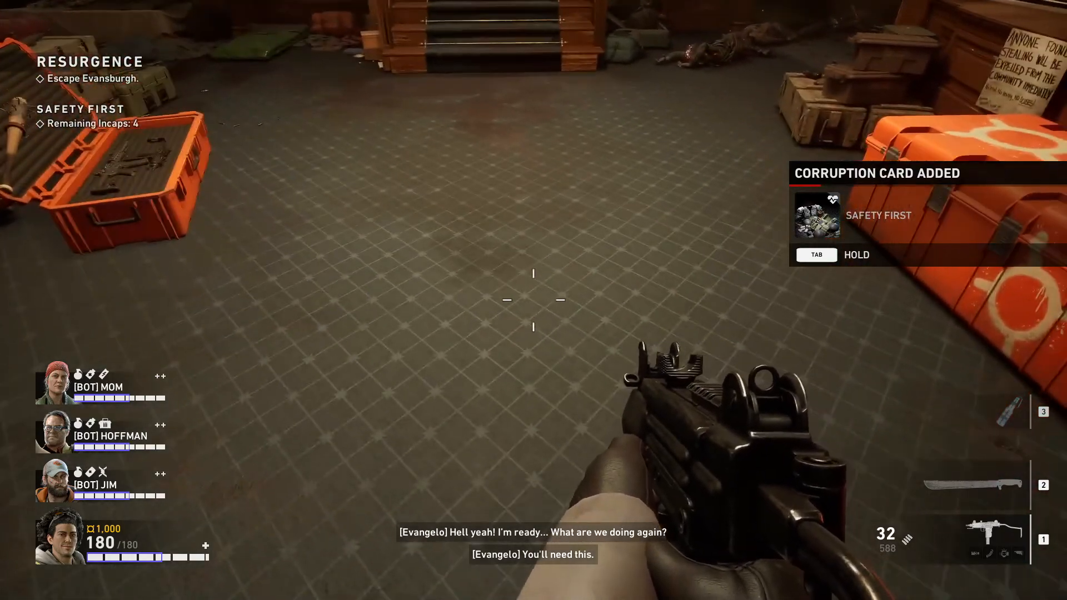
key("w")
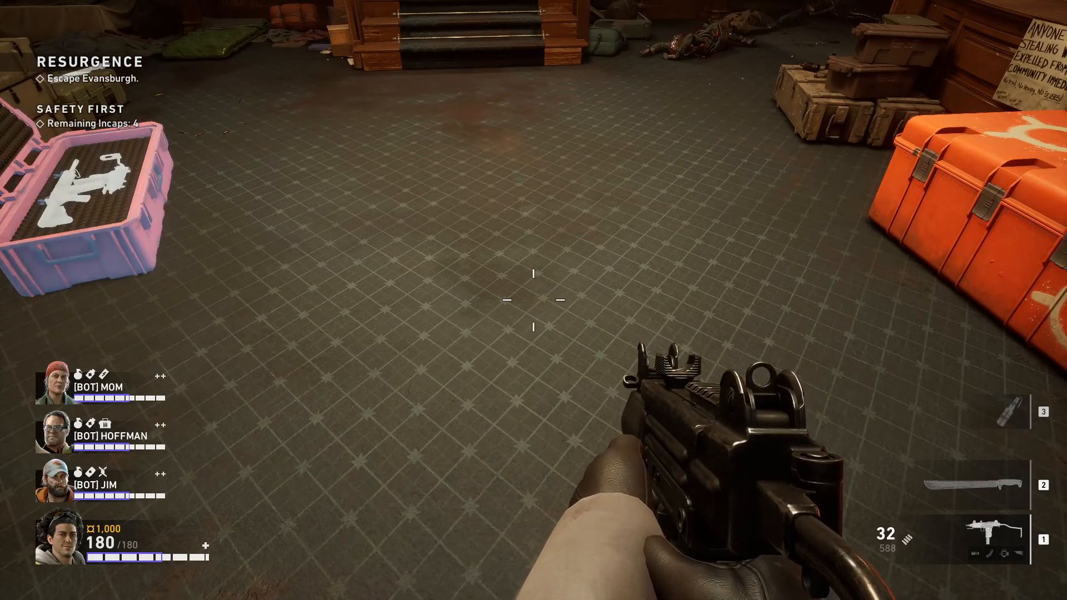
key("Tab")
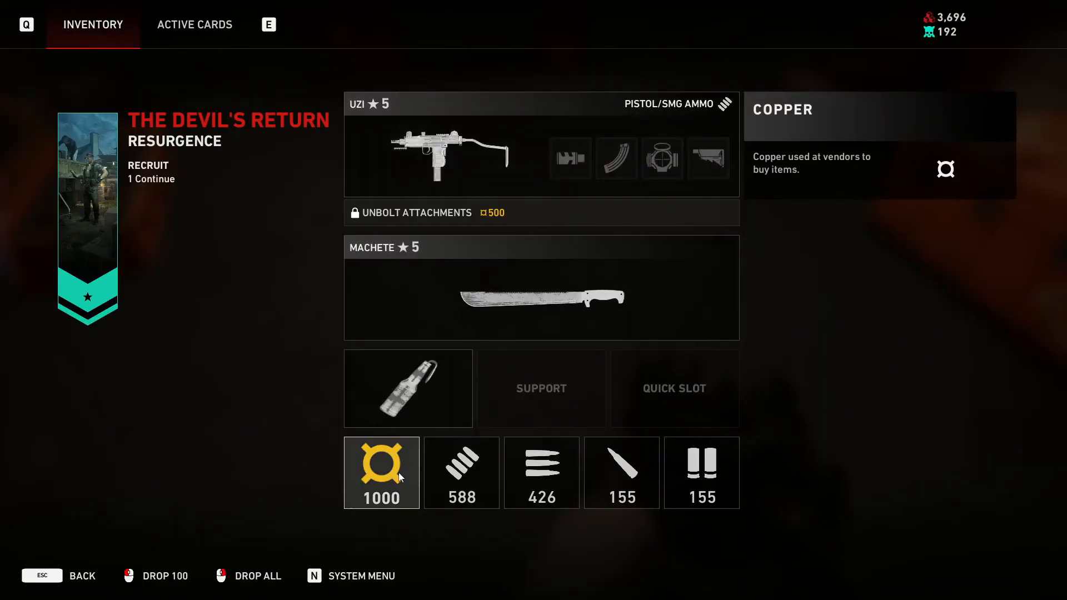
key("Tab")
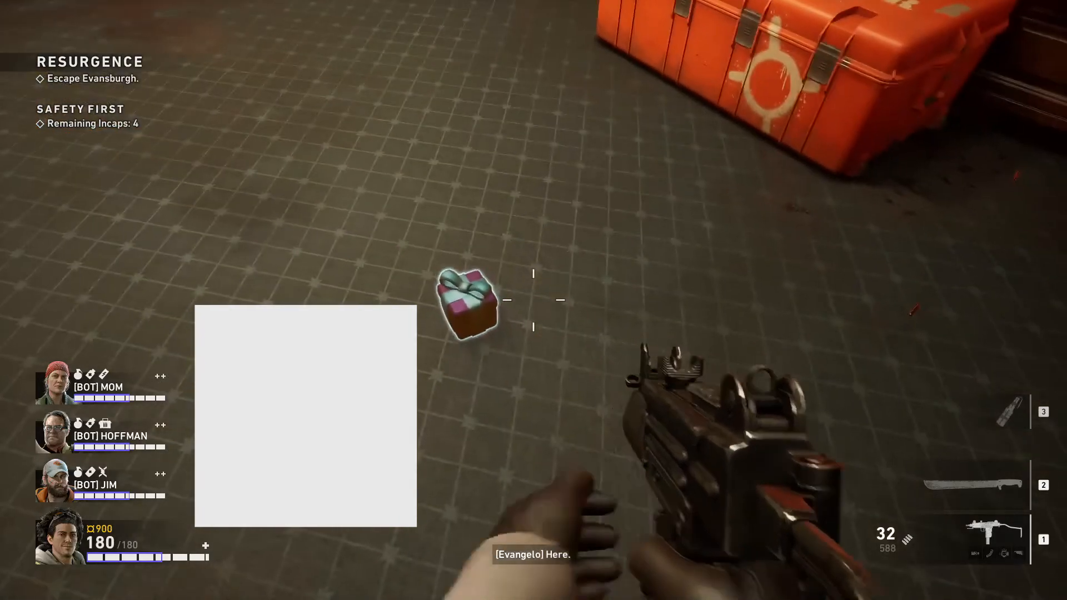
- Examine the gift box pickup's bow, faces and texture up close from several sides
key("w")
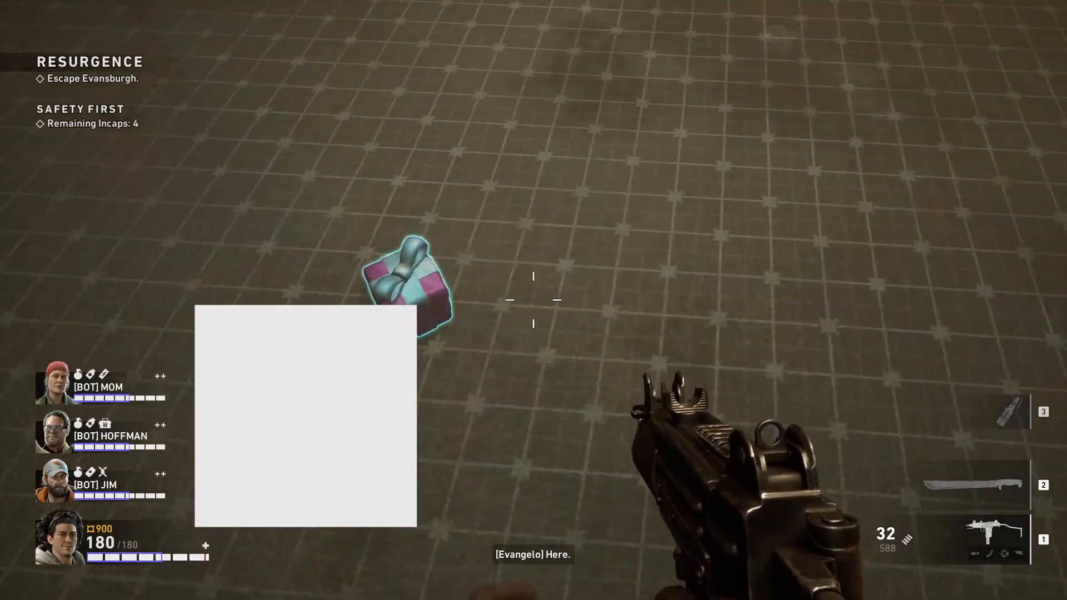
key("e")
key("e")
key("e")
key("e")
key("e")
key("e")
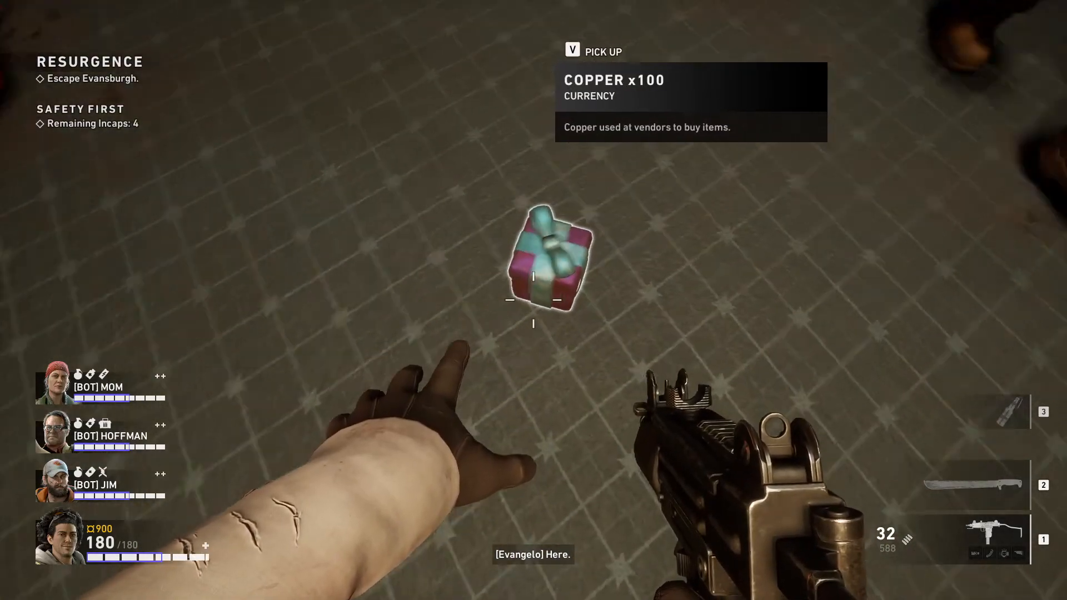
right_click(533, 300)
key("a")
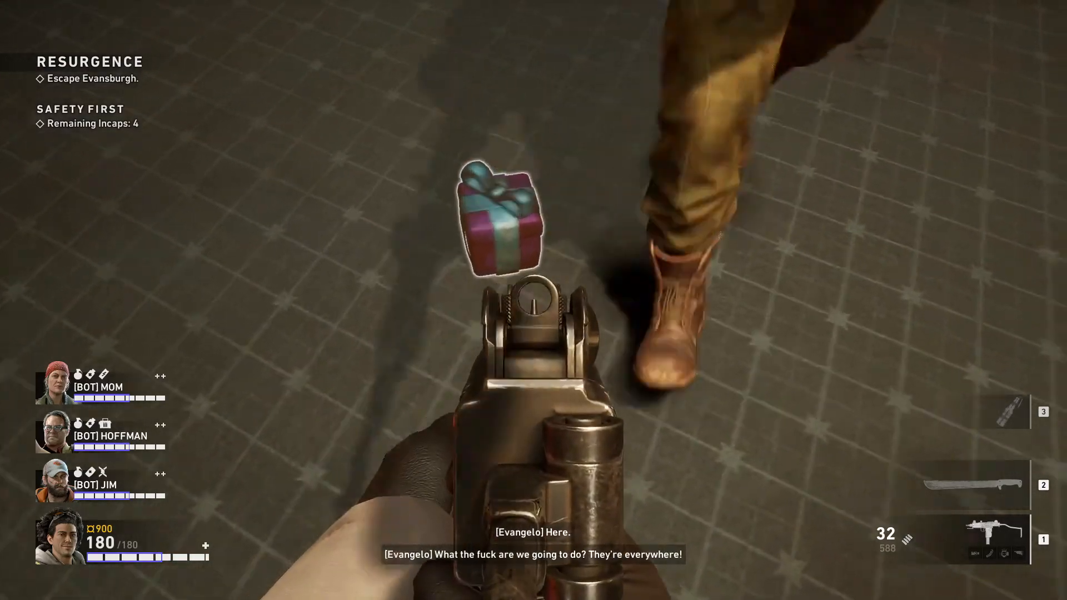
key("d")
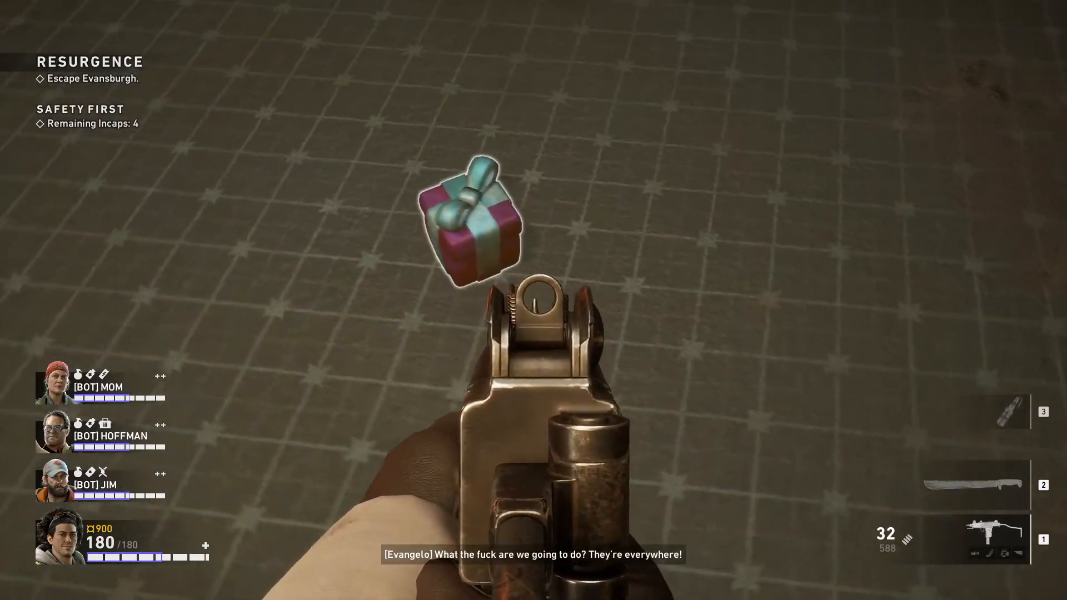
key("a")
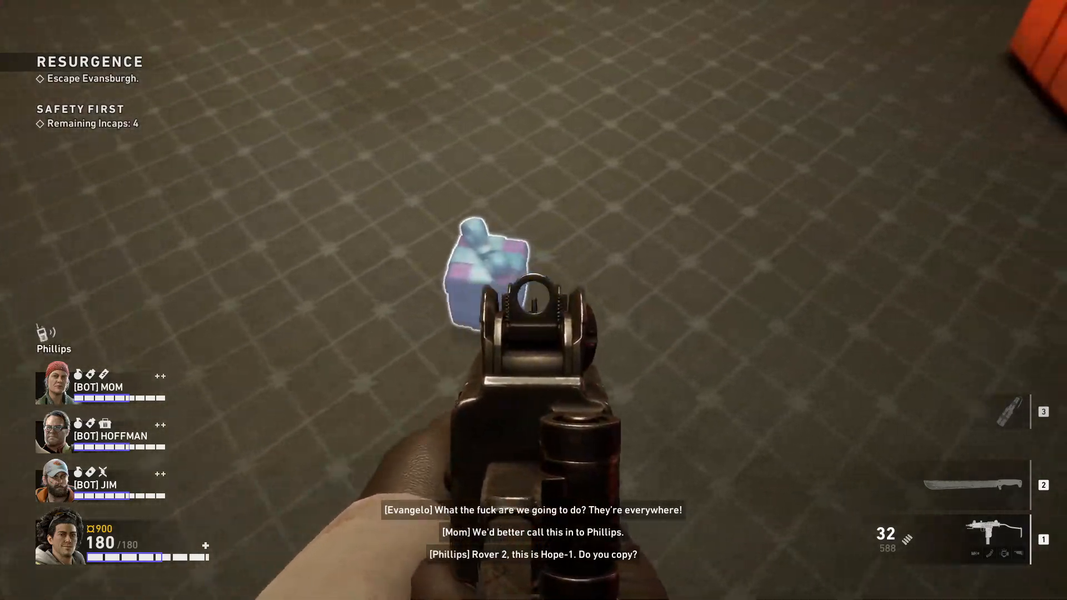
- Back away from the gift box and approach it again to compare its distant and close-up models
key("s")
key("s")
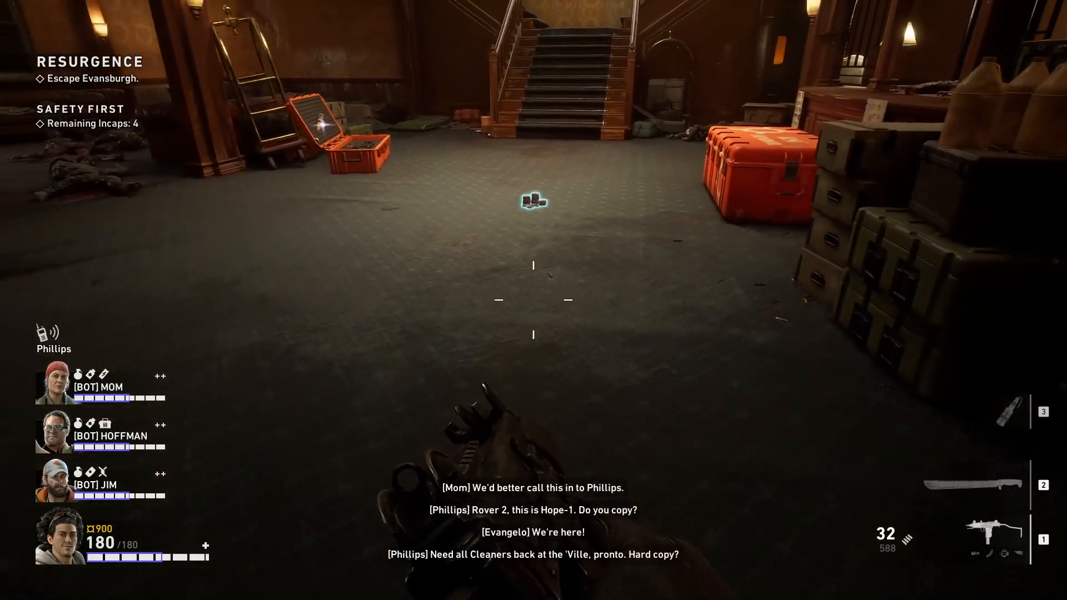
key("w")
key("w")
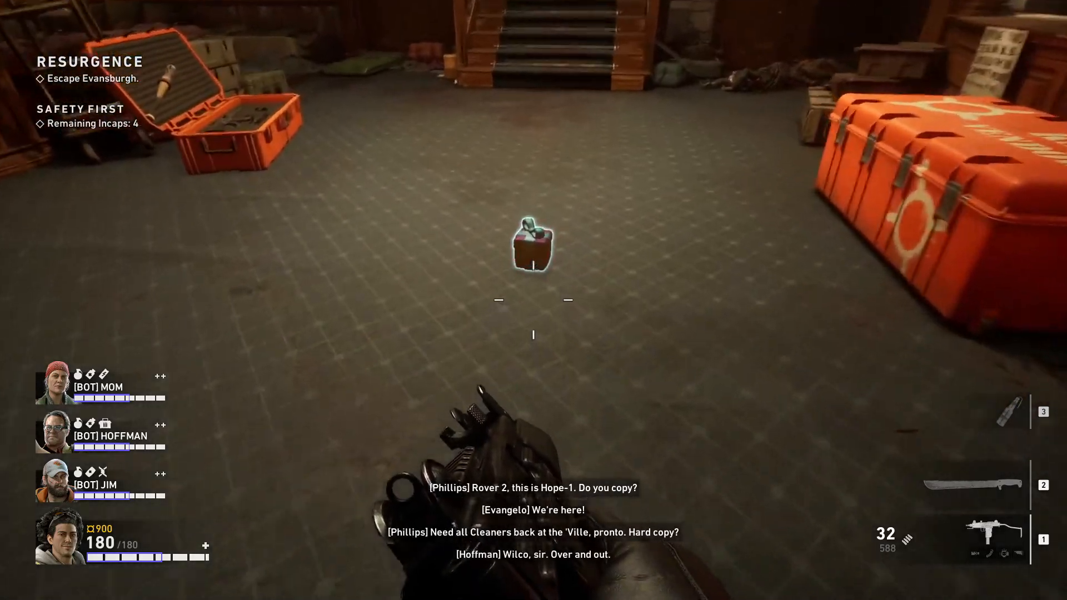
right_click(533, 300)
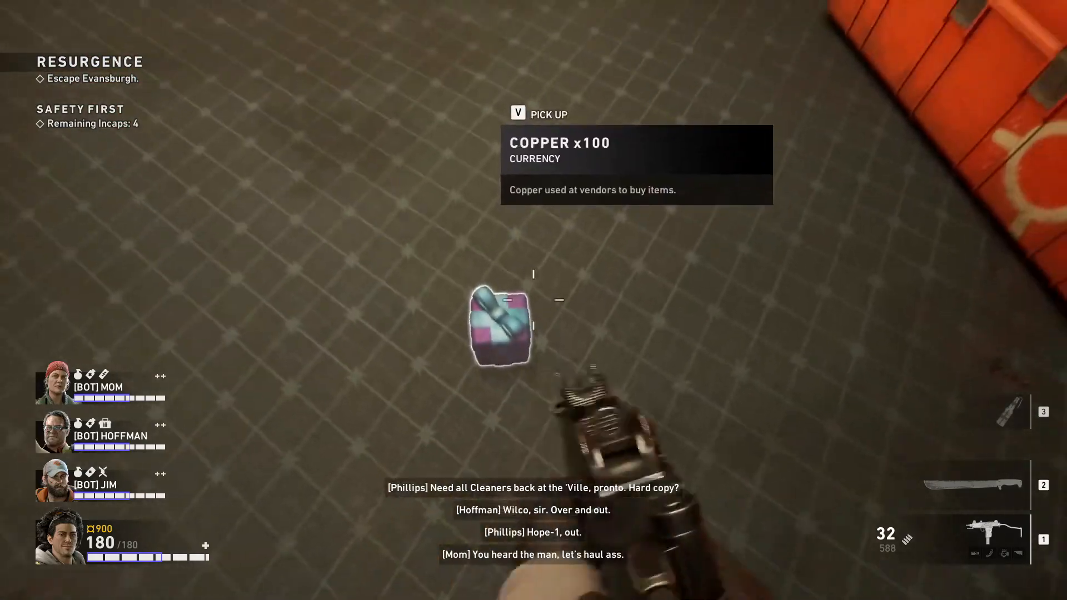
- Pick up the dropped copper and drop three separate stacks of 100 copper at different spots on the floor
key("e")
key("Tab")
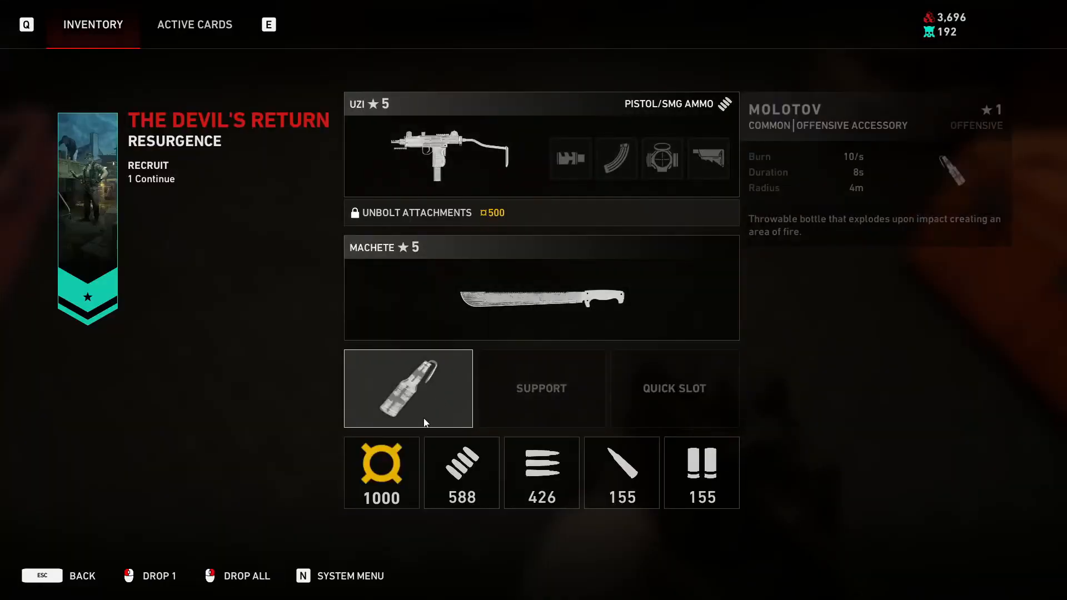
left_click(383, 471)
key("Tab")
key("w")
key("Tab")
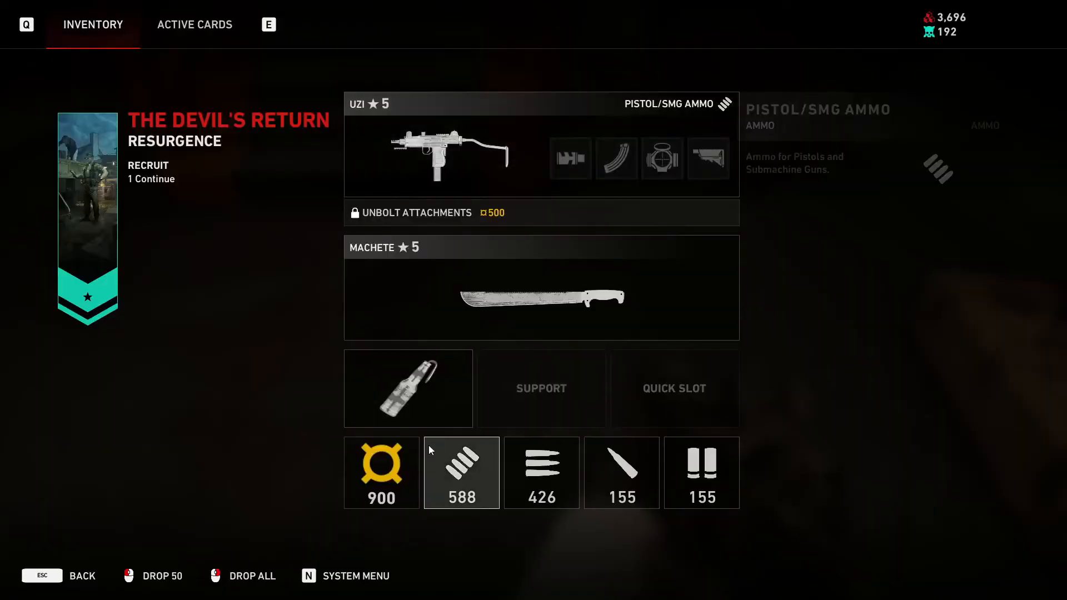
left_click(384, 471)
key("Tab")
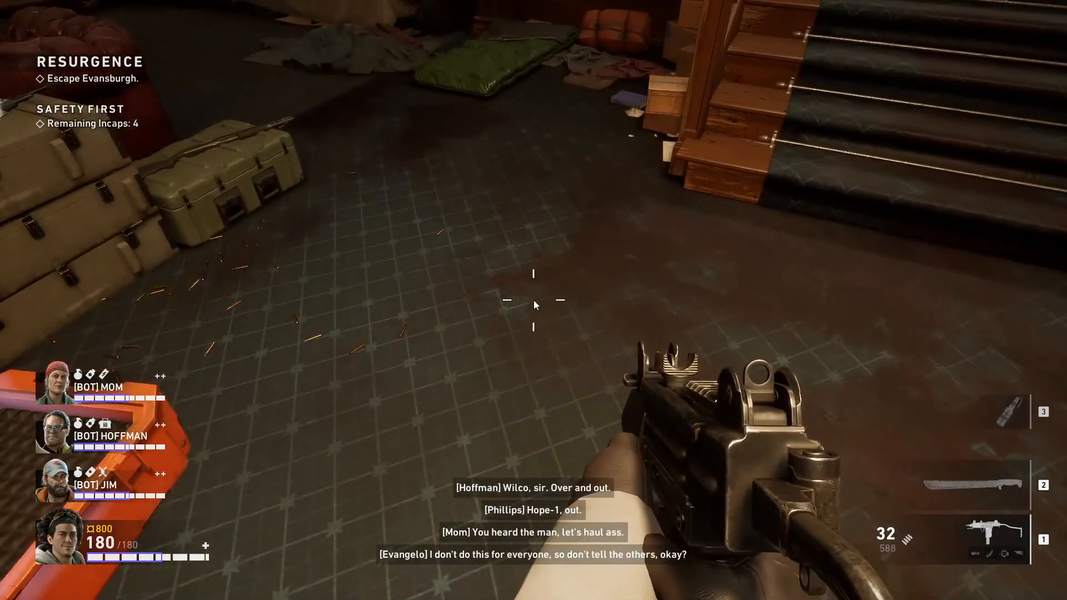
key("Tab")
left_click(383, 472)
key("Tab")
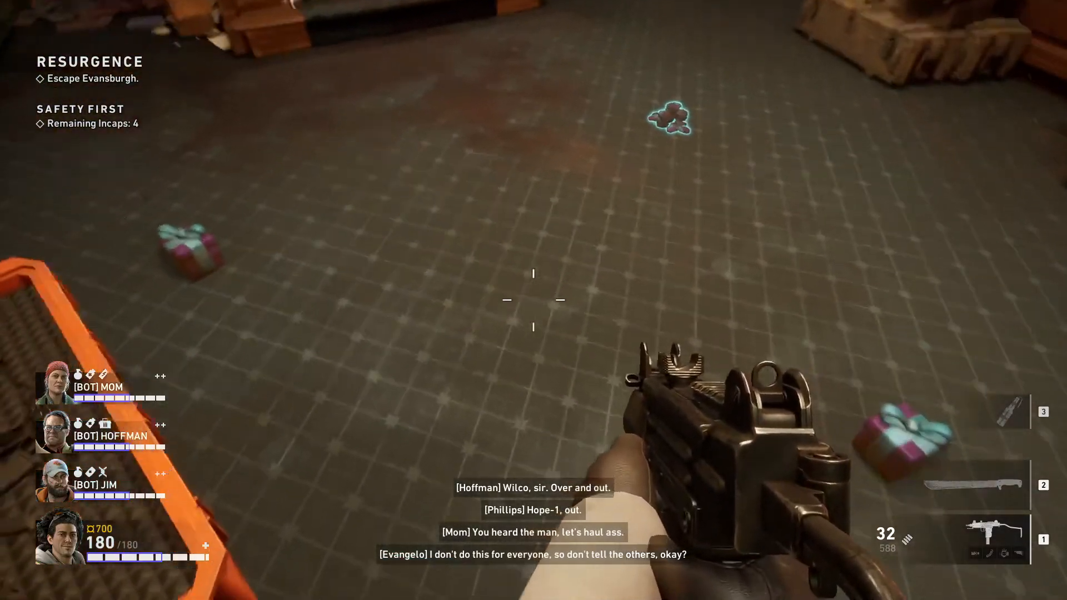
- Inspect the three dropped gift boxes from different distances and angles, and open the pause menu
key("a")
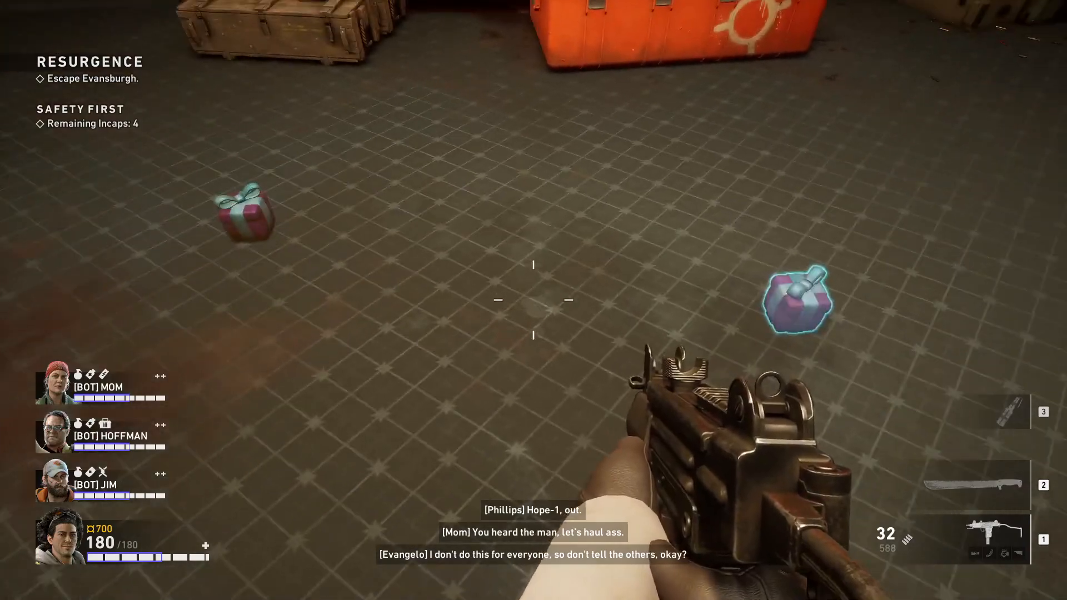
key("w")
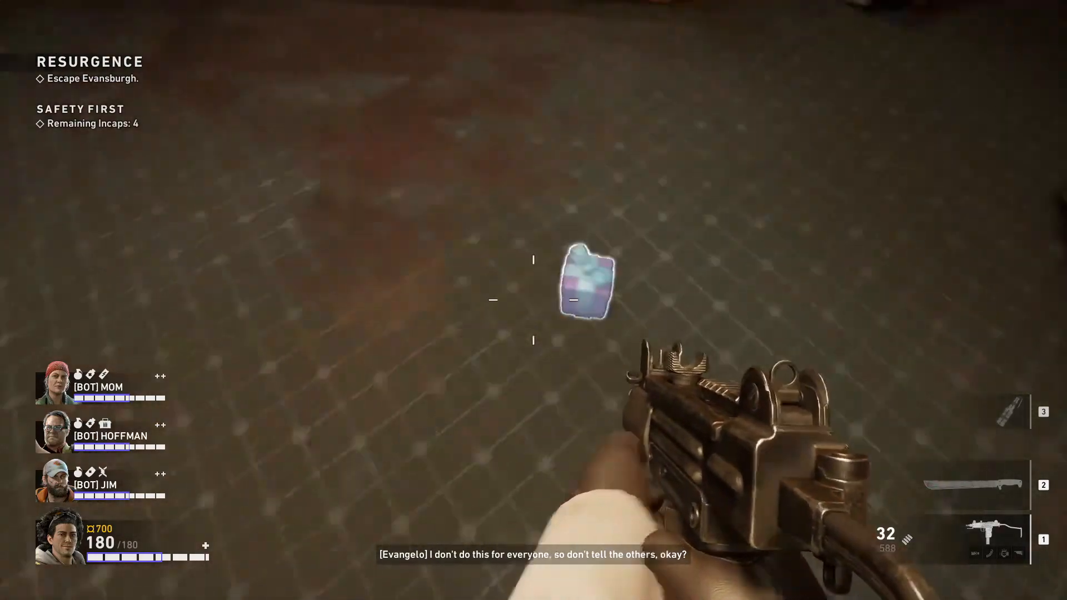
key("s")
key("a")
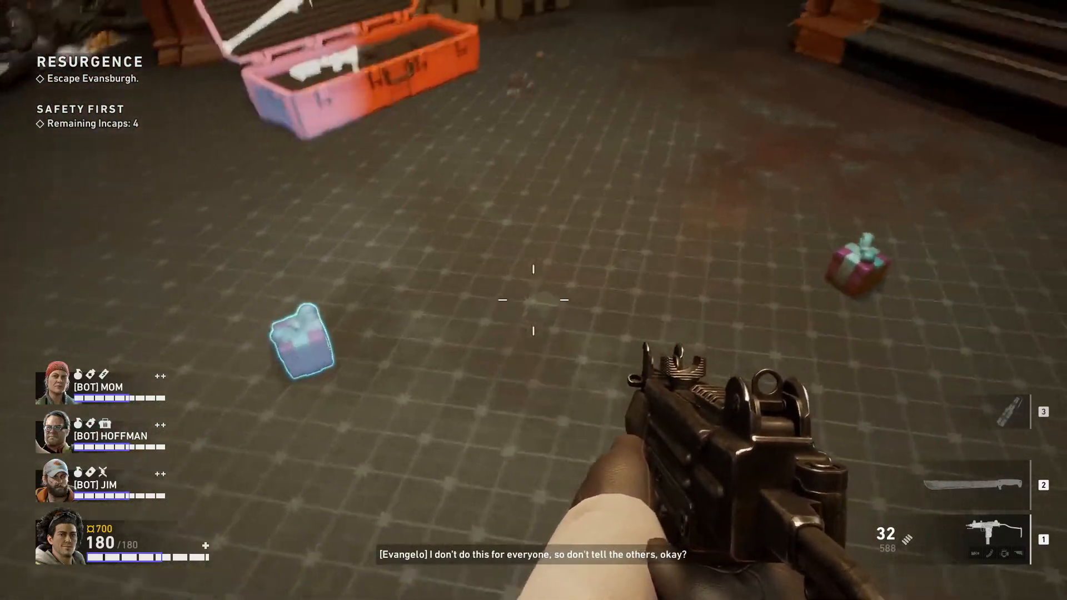
key("d")
key("w")
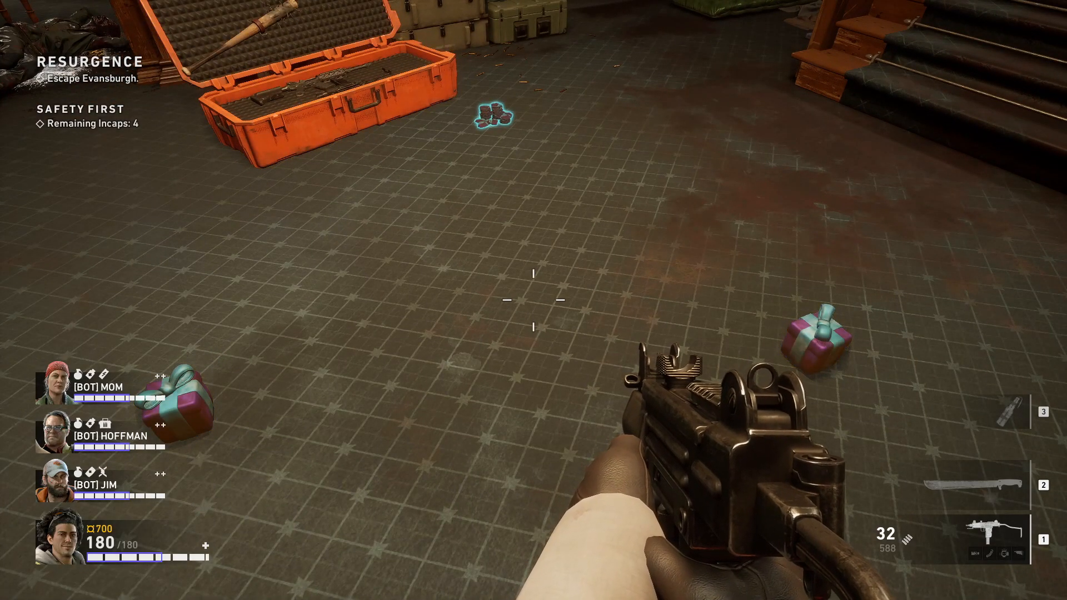
key("Escape")
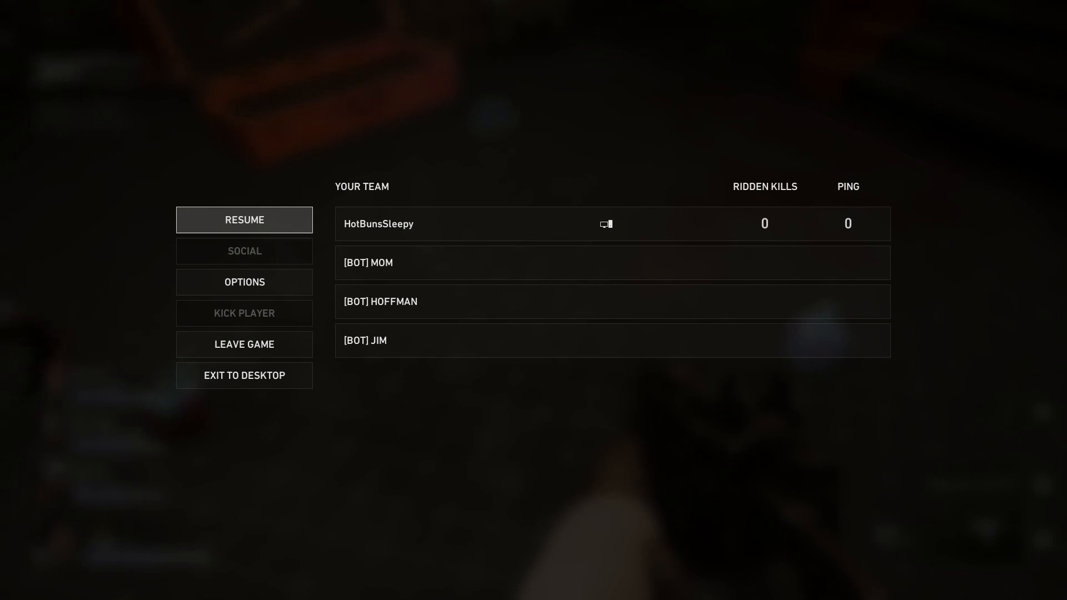